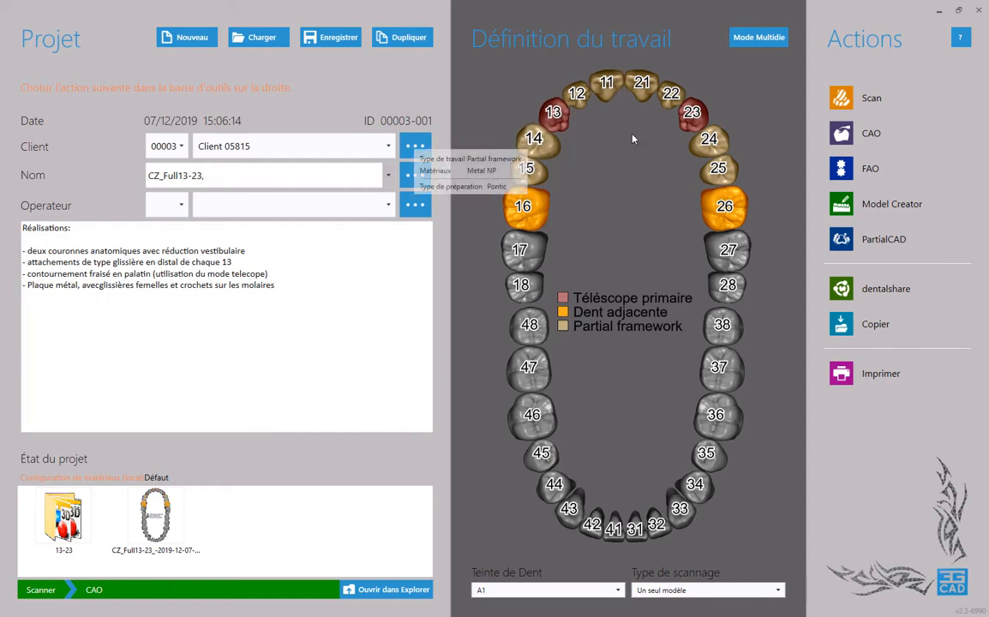
- Examine the jaw scan from several angles with the situation model hidden, focusing on the canine preparations and the remaining molars
{"action": "mouse_move", "coordinate": [709, 144]}
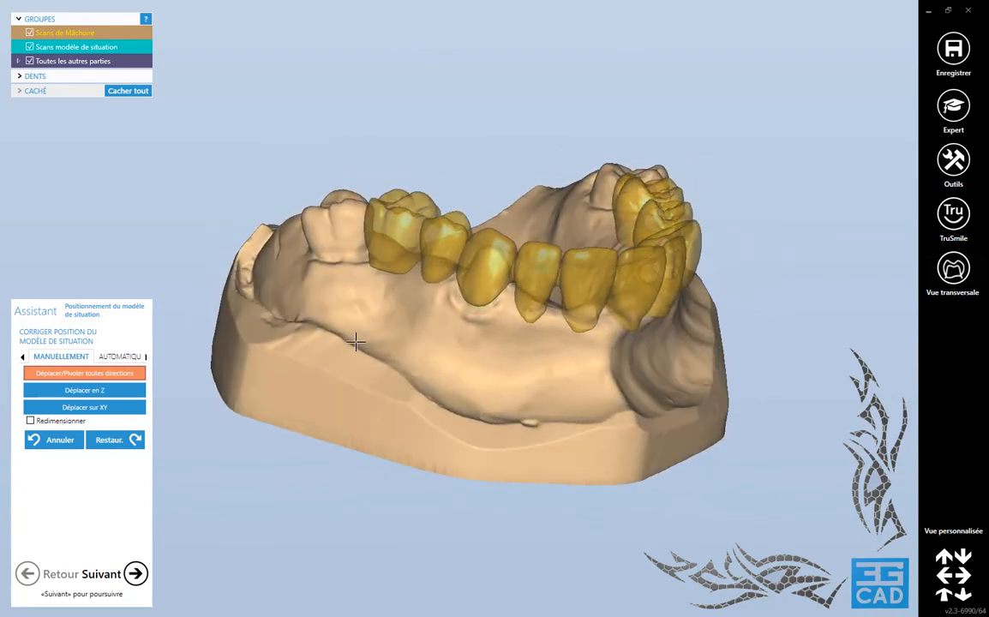
{"action": "left_click", "coordinate": [30, 32]}
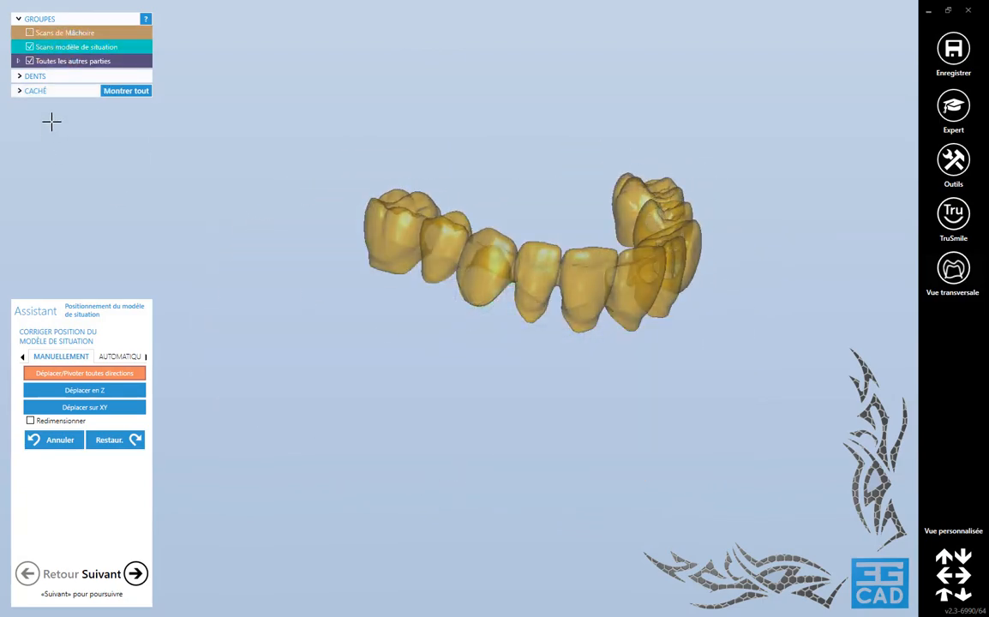
{"action": "left_click", "coordinate": [30, 32]}
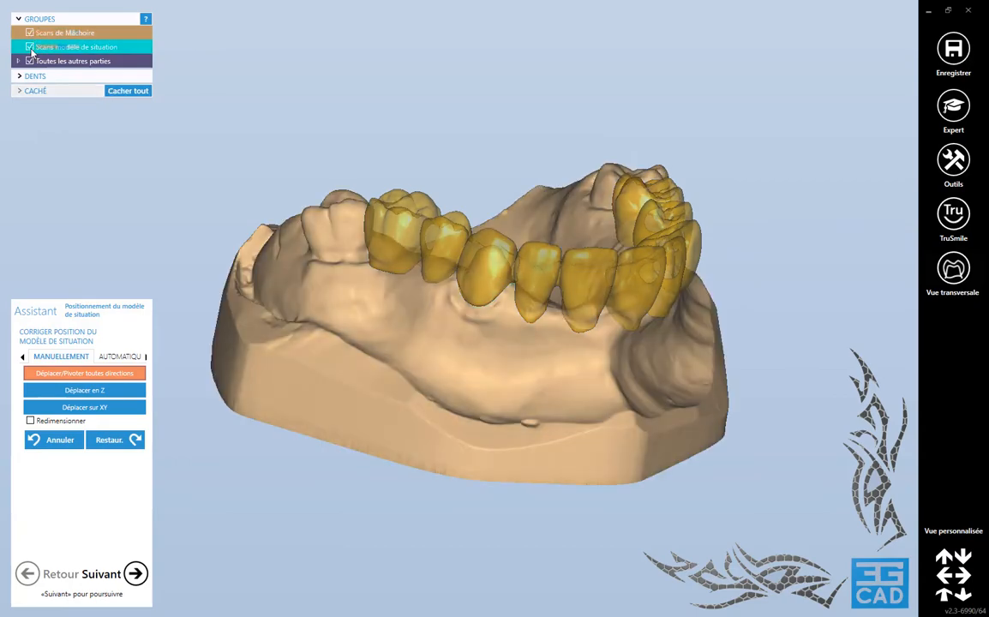
{"action": "left_click", "coordinate": [30, 47]}
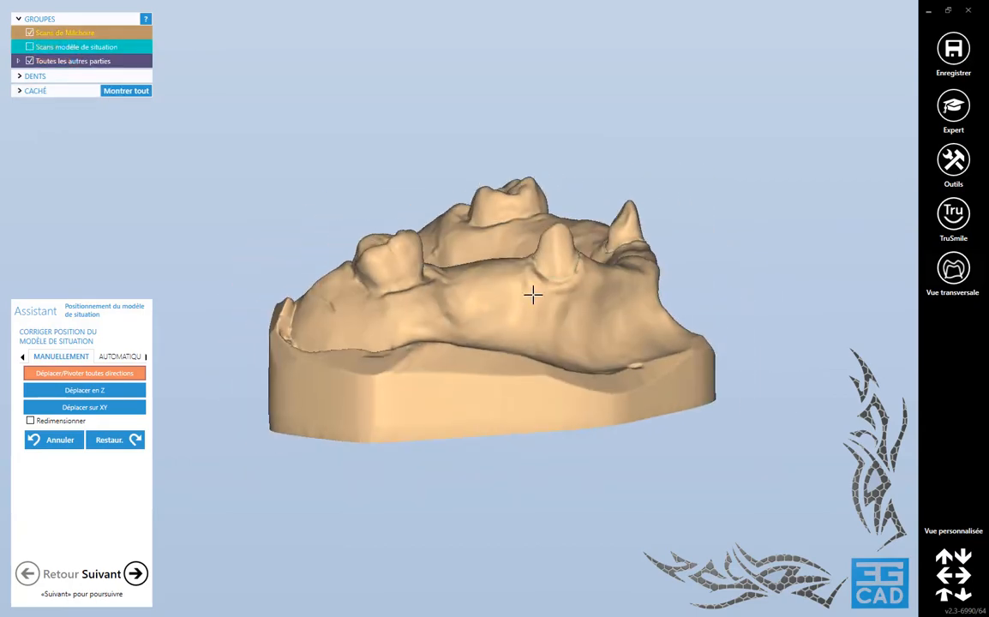
{"action": "right_click_drag", "start_coordinate": [566, 239], "coordinate": [613, 360]}
{"action": "scroll", "coordinate": [640, 248], "scroll_direction": "up", "scroll_amount": 5}
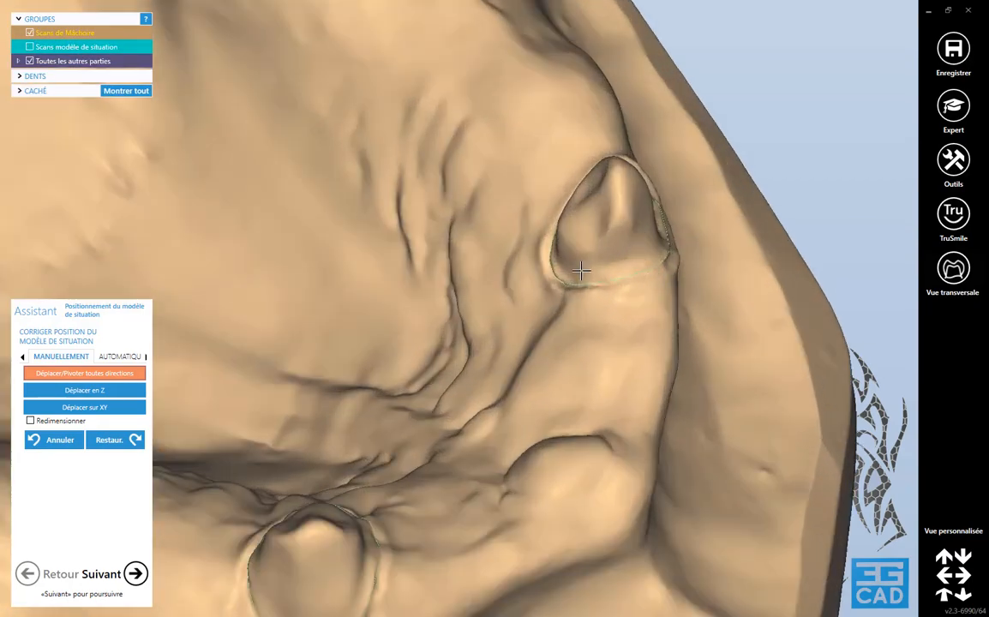
{"action": "right_click_drag", "start_coordinate": [630, 299], "coordinate": [533, 405]}
{"action": "scroll", "coordinate": [633, 279], "scroll_direction": "down", "scroll_amount": 5}
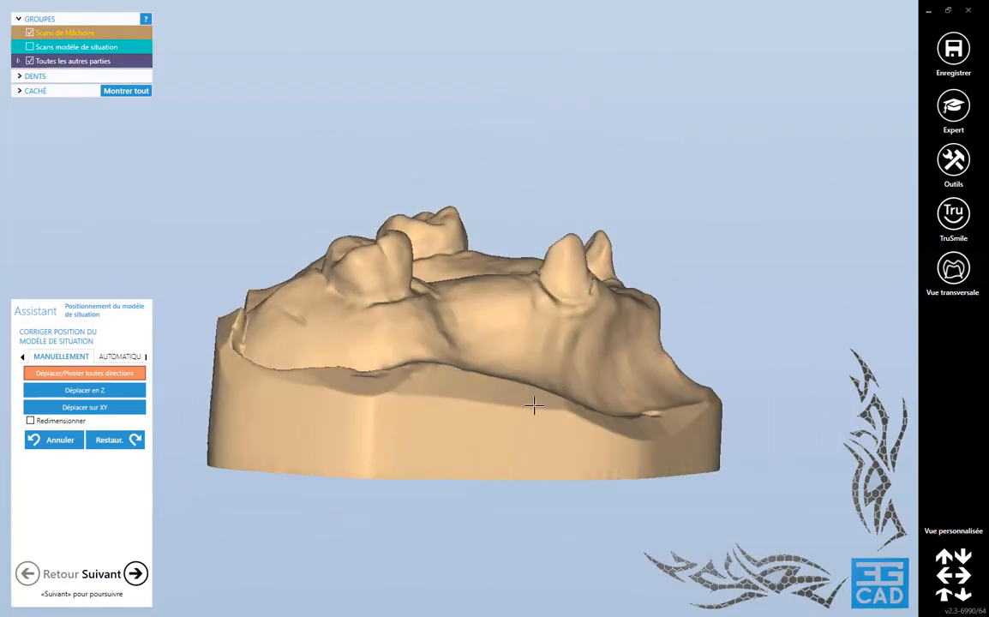
{"action": "right_click_drag", "start_coordinate": [540, 450], "coordinate": [435, 279]}
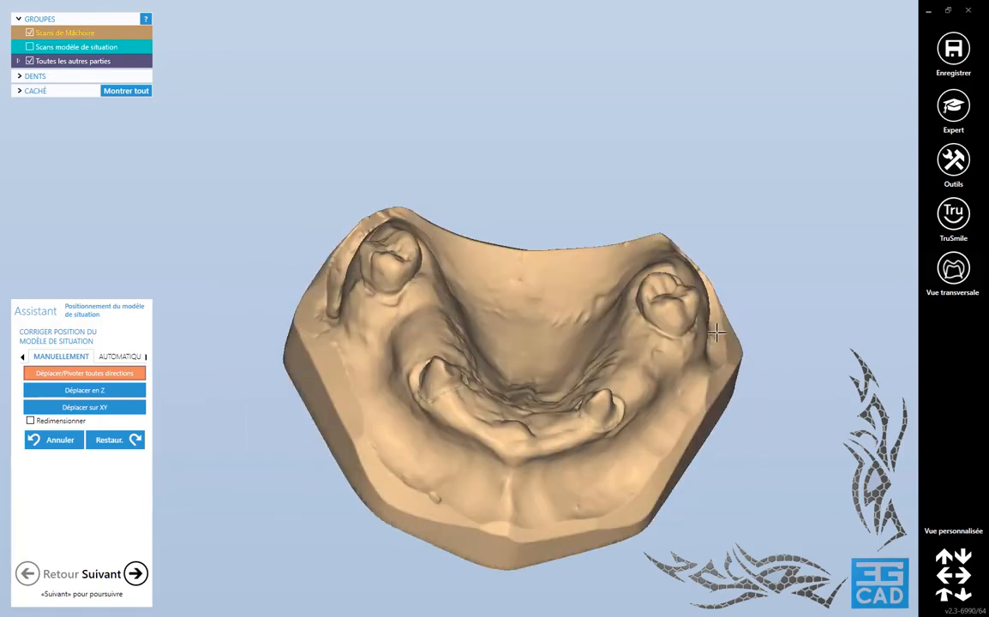
{"action": "right_click_drag", "start_coordinate": [553, 352], "coordinate": [523, 350]}
- Show the situation model again over the jaw scan and accept its current position
{"action": "left_click", "coordinate": [30, 46]}
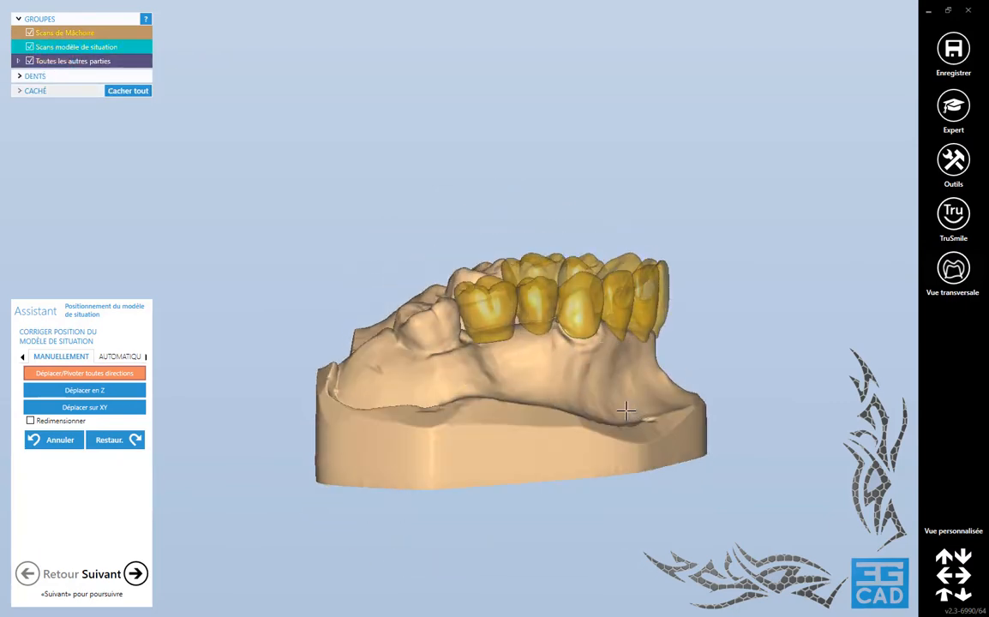
{"action": "right_click_drag", "start_coordinate": [626, 411], "coordinate": [647, 429]}
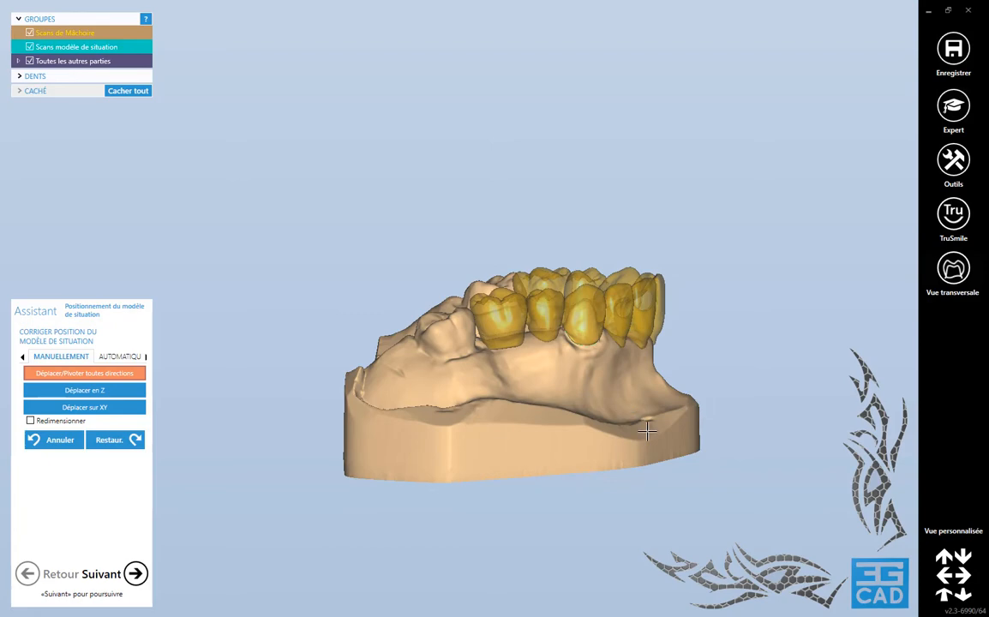
{"action": "left_click", "coordinate": [136, 574]}
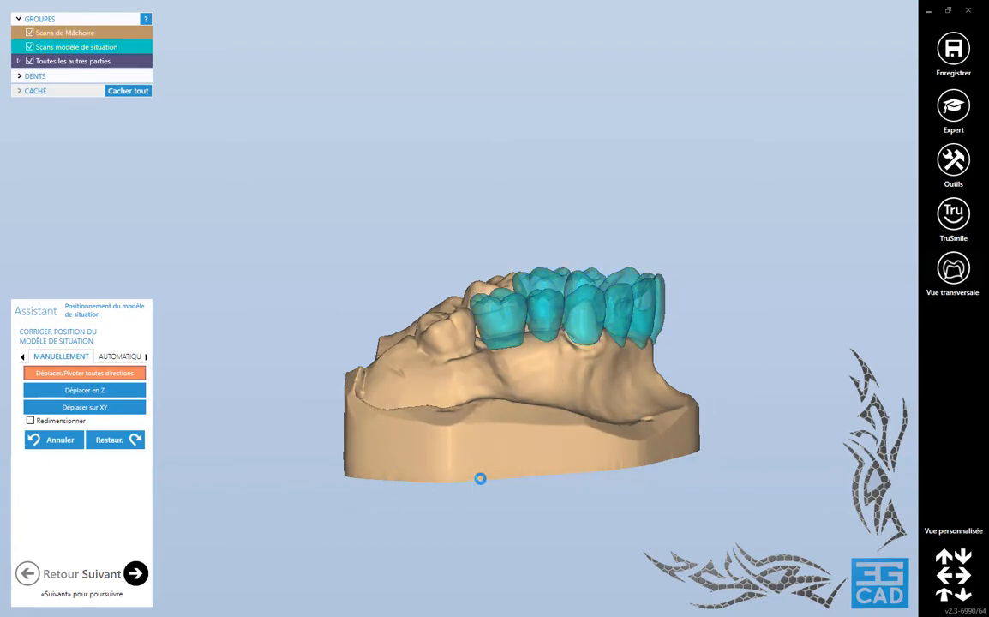
- Detect the preparation margin lines on teeth 13 and 23 and confirm both
{"action": "right_click_drag", "start_coordinate": [575, 399], "coordinate": [620, 353]}
{"action": "scroll", "coordinate": [551, 240], "scroll_direction": "up", "scroll_amount": 4}
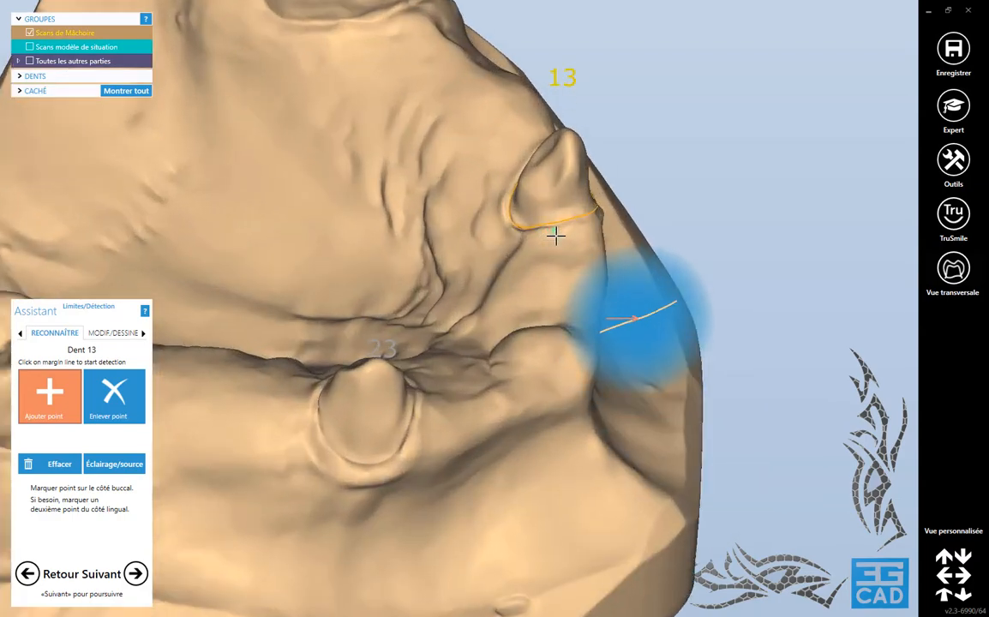
{"action": "scroll", "coordinate": [556, 236], "scroll_direction": "up", "scroll_amount": 2}
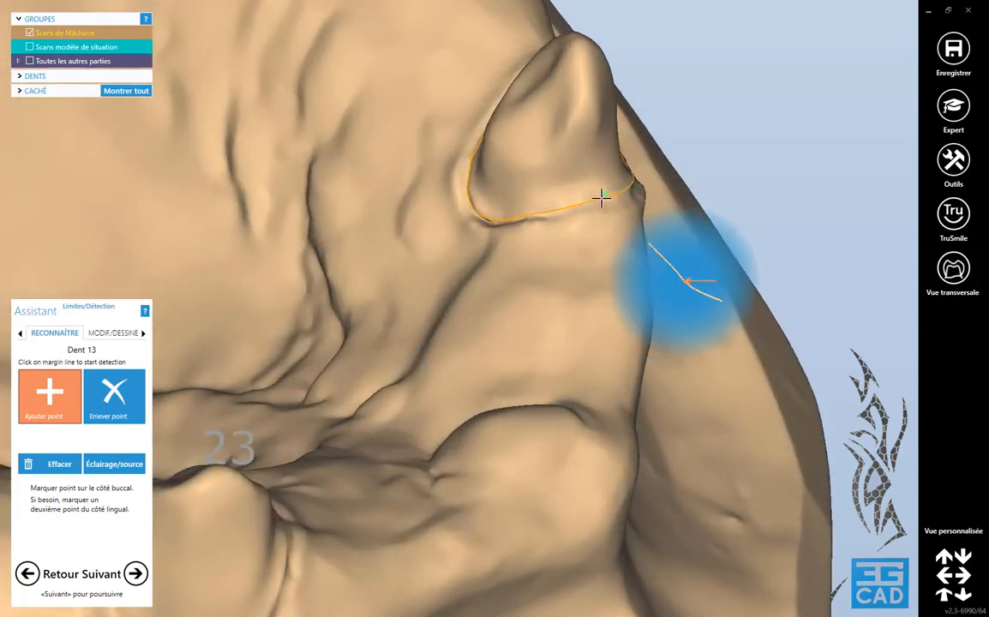
{"action": "left_click", "coordinate": [139, 575]}
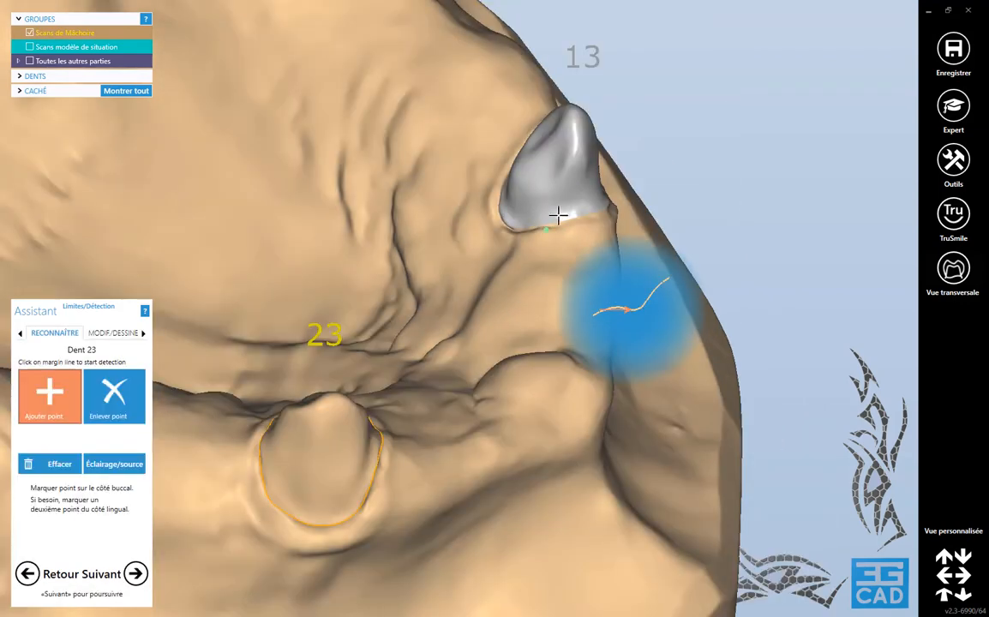
{"action": "left_click", "coordinate": [139, 574]}
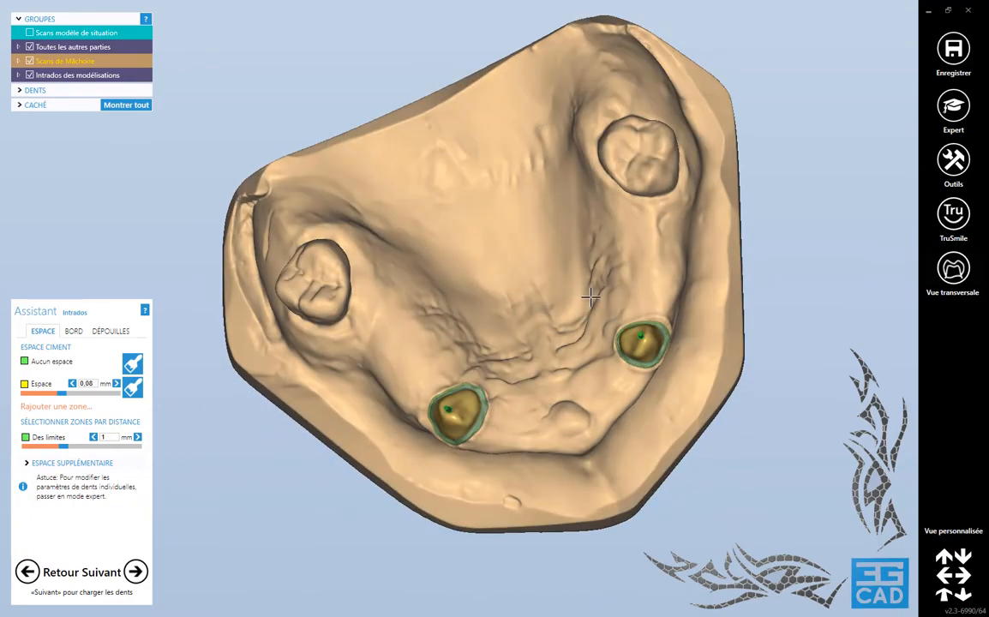
- Set the cement space of the intrados to 0.06 mm for both canine preparations
{"action": "scroll", "coordinate": [656, 348], "scroll_direction": "up", "scroll_amount": 5}
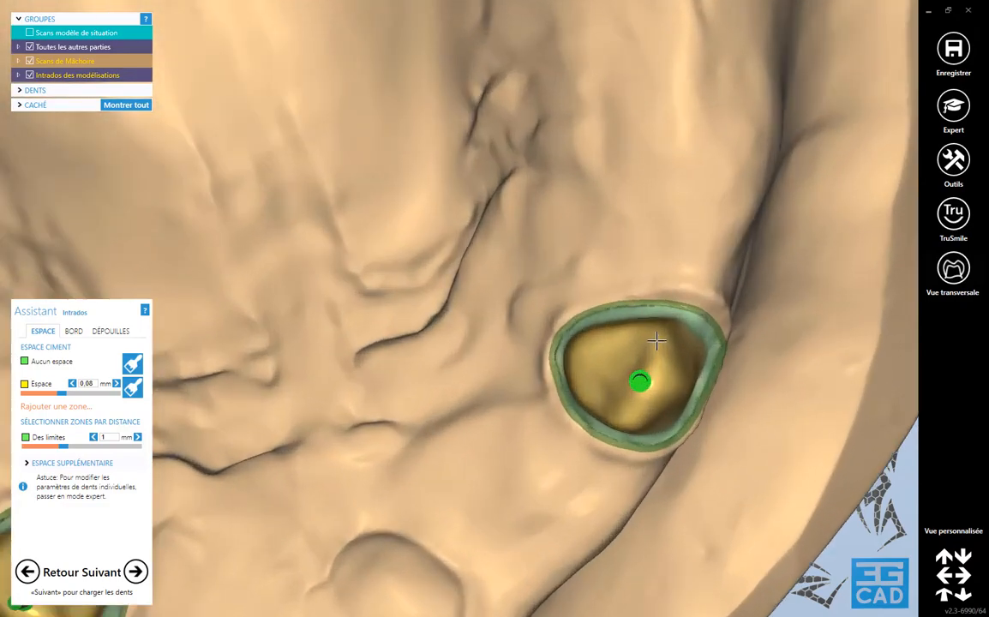
{"action": "scroll", "coordinate": [656, 341], "scroll_direction": "down", "scroll_amount": 6}
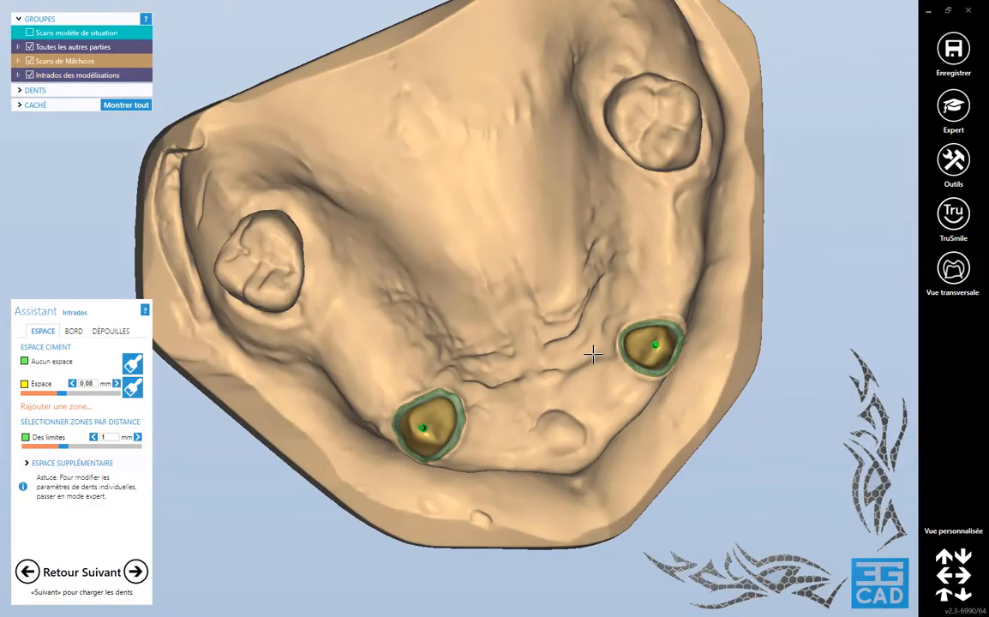
{"action": "right_click_drag", "start_coordinate": [594, 354], "coordinate": [593, 350]}
{"action": "right_click_drag", "start_coordinate": [483, 344], "coordinate": [364, 388]}
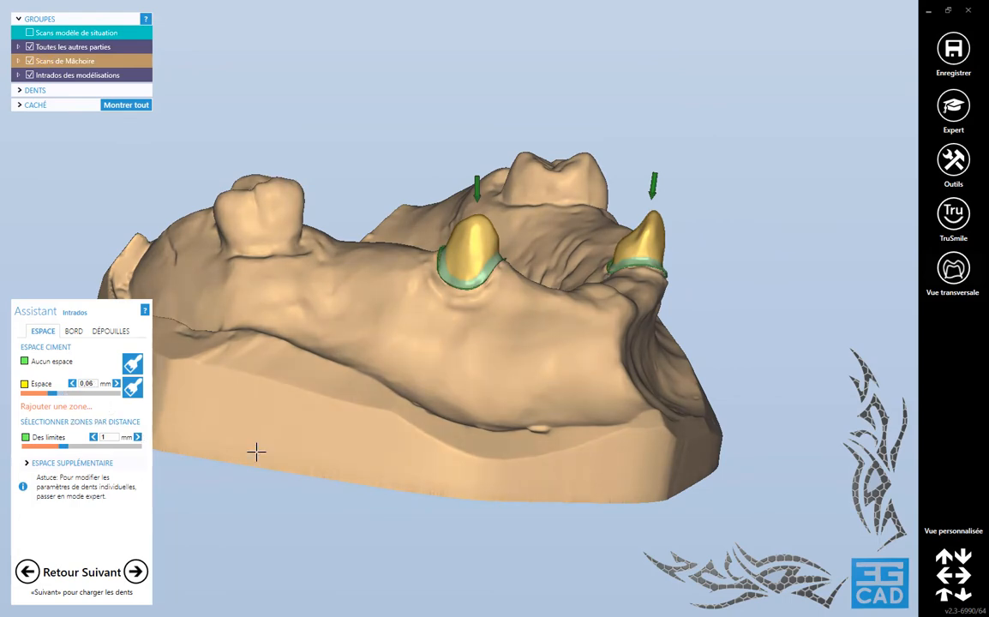
- Widen the no-space zone around the canine margins by setting its distance from the limits to 1.4 mm
{"action": "scroll", "coordinate": [515, 219], "scroll_direction": "up", "scroll_amount": 5}
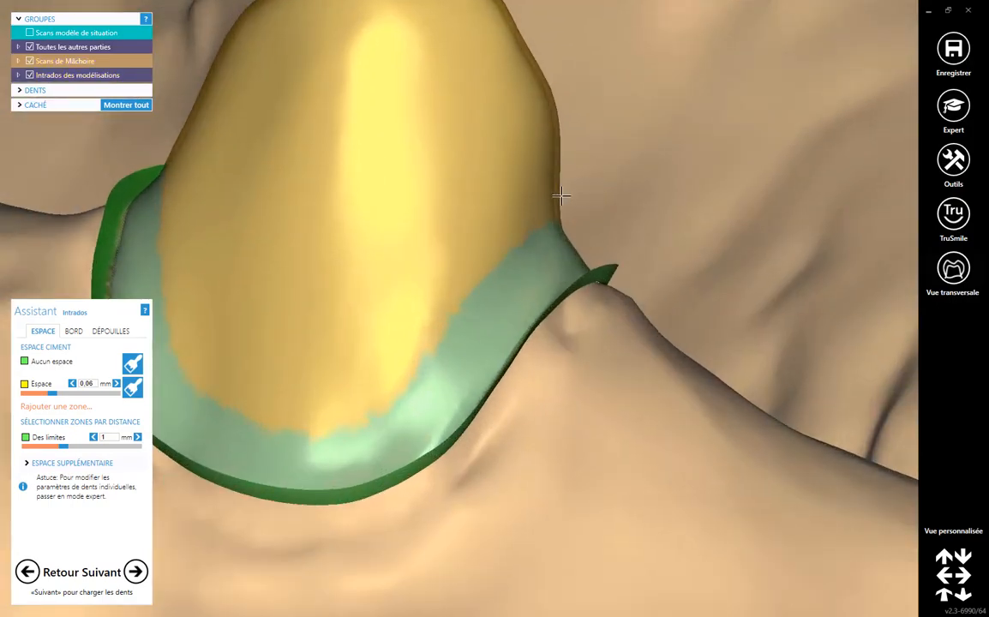
{"action": "scroll", "coordinate": [545, 274], "scroll_direction": "down", "scroll_amount": 5}
{"action": "right_click_drag", "start_coordinate": [545, 285], "coordinate": [580, 288]}
{"action": "middle_click", "coordinate": [612, 225]}
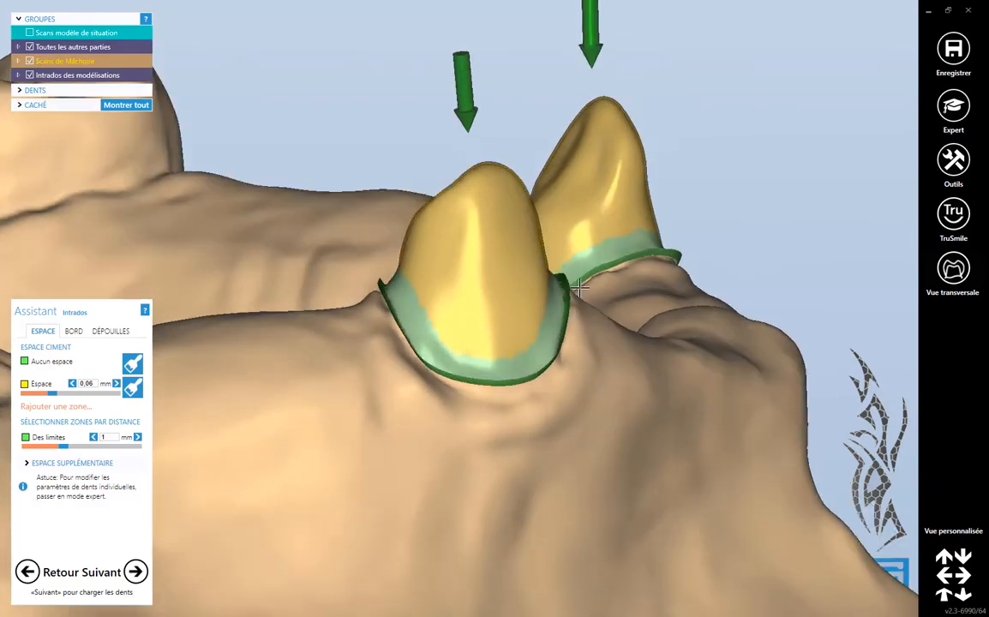
{"action": "scroll", "coordinate": [468, 289], "scroll_direction": "up", "scroll_amount": 5}
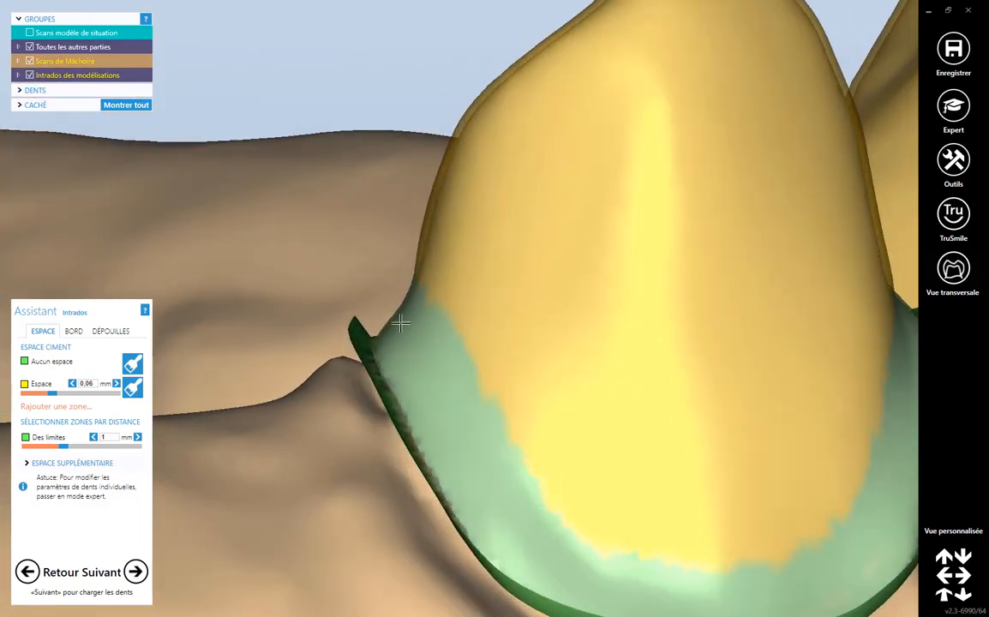
{"action": "mouse_move", "coordinate": [400, 322]}
{"action": "right_mouse_down"}
{"action": "mouse_move", "coordinate": [464, 336]}
{"action": "mouse_move", "coordinate": [463, 297]}
{"action": "right_mouse_up"}
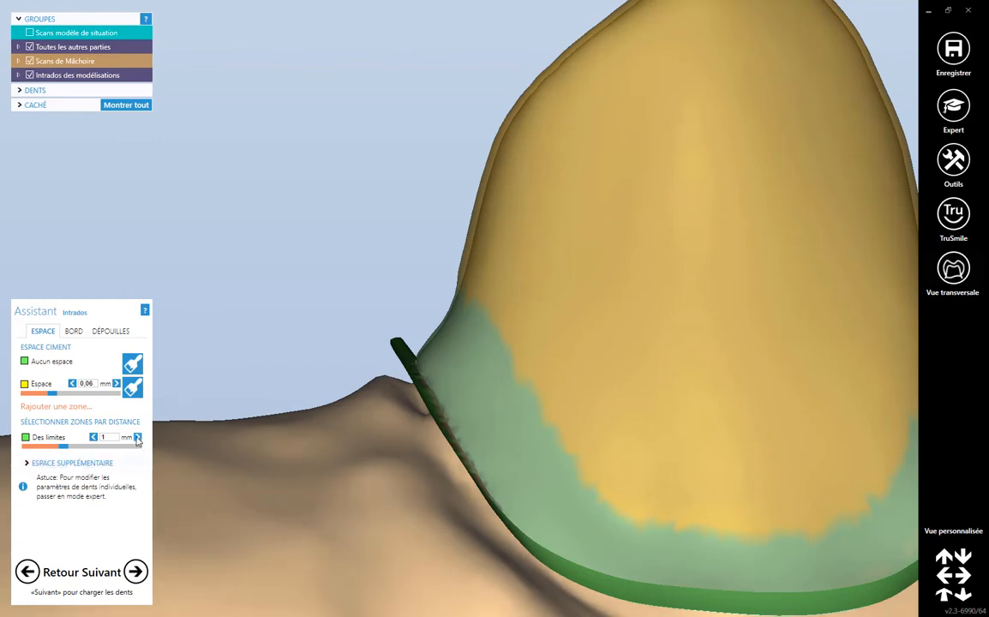
{"action": "left_click", "coordinate": [138, 437]}
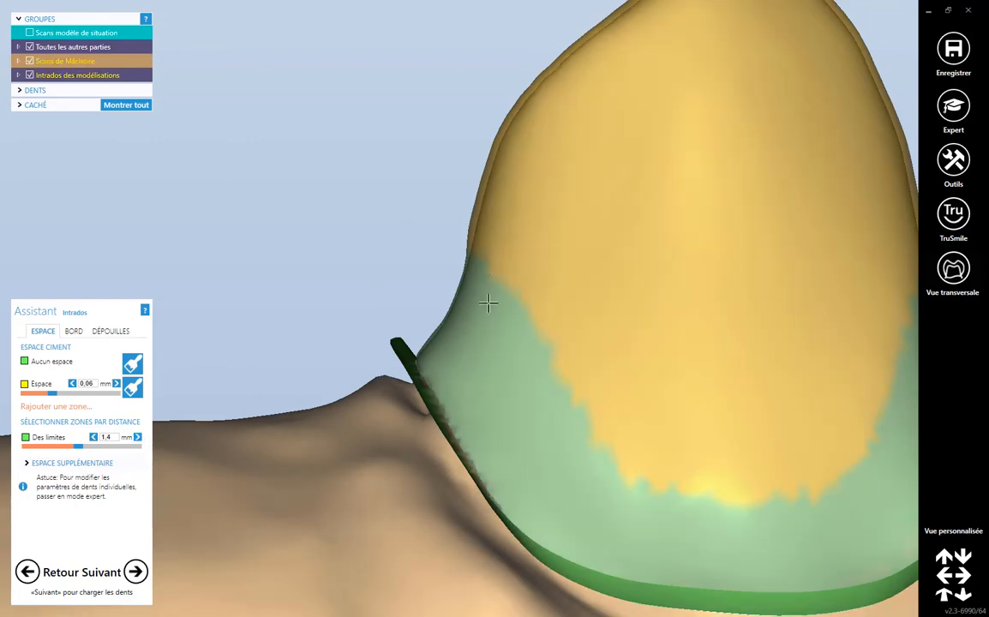
- Unlink the additional spacing values, set axial to 0 mm and radial to 0.005 mm, and confirm the intrados to load the teeth
{"action": "scroll", "coordinate": [541, 322], "scroll_direction": "down", "scroll_amount": 5}
{"action": "right_click_drag", "start_coordinate": [587, 356], "coordinate": [534, 325]}
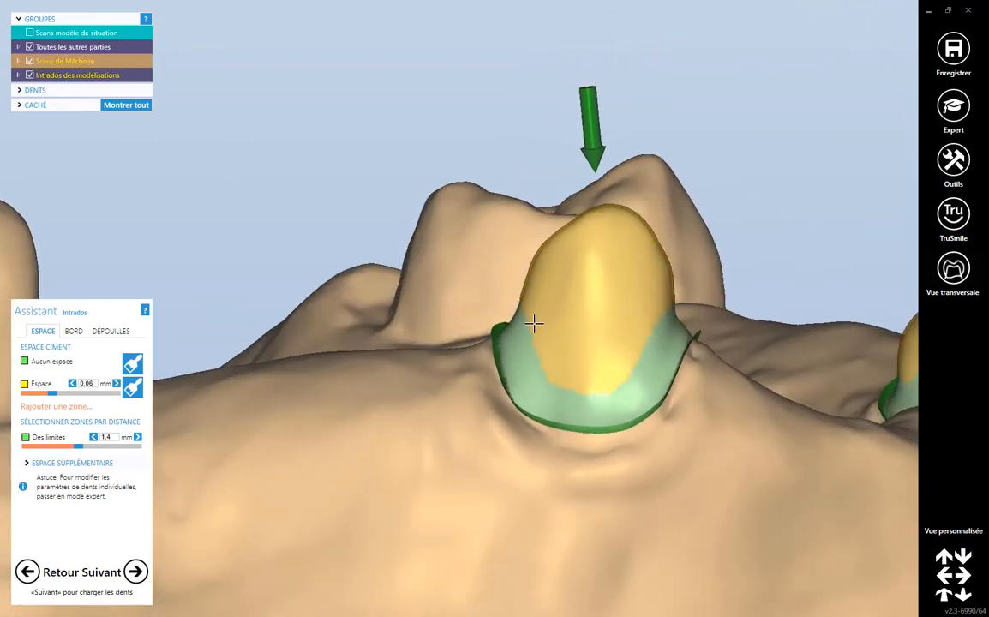
{"action": "scroll", "coordinate": [534, 325], "scroll_direction": "up", "scroll_amount": 5}
{"action": "scroll", "coordinate": [500, 319], "scroll_direction": "up", "scroll_amount": 5}
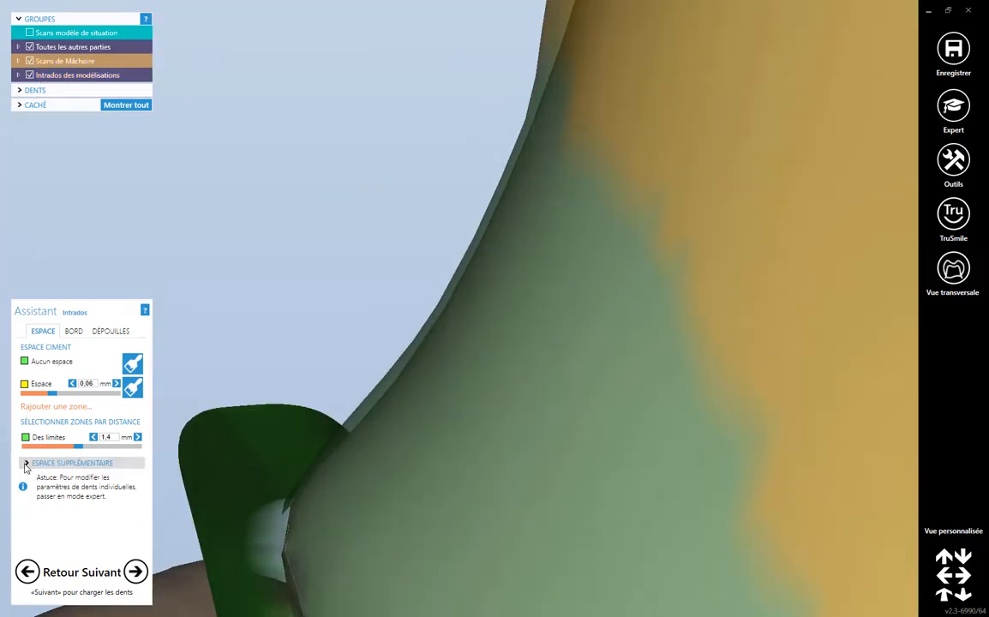
{"action": "left_click", "coordinate": [34, 464]}
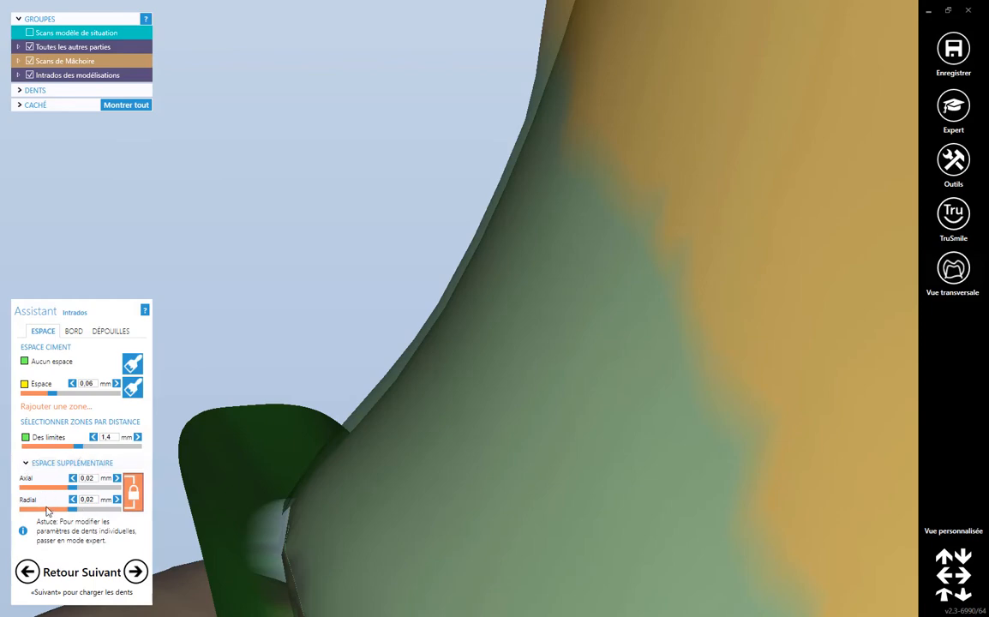
{"action": "left_click", "coordinate": [133, 492]}
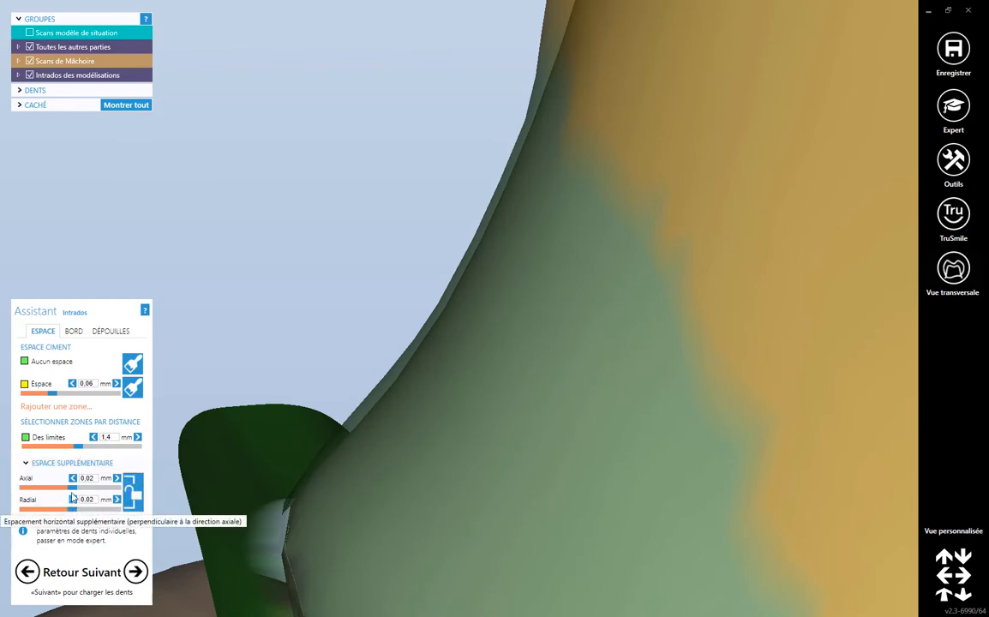
{"action": "left_click", "coordinate": [73, 479]}
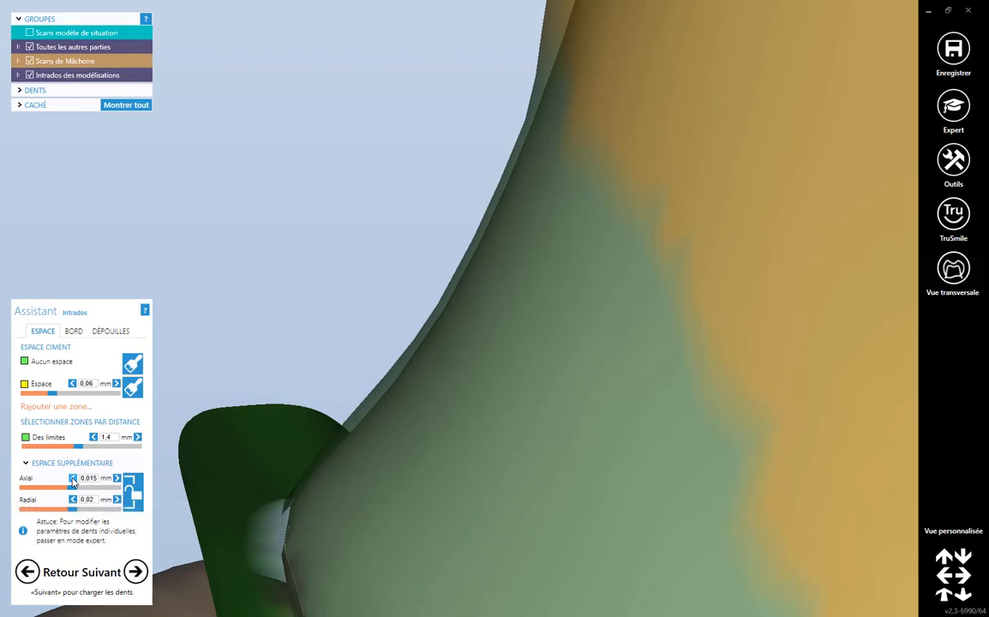
{"action": "left_click", "coordinate": [116, 478]}
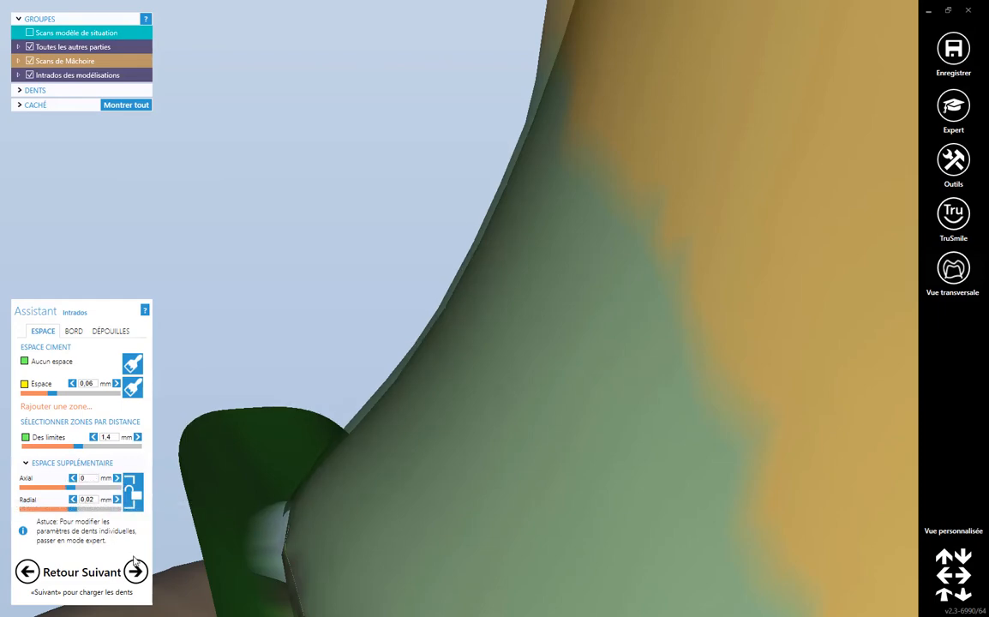
{"action": "left_click", "coordinate": [73, 500]}
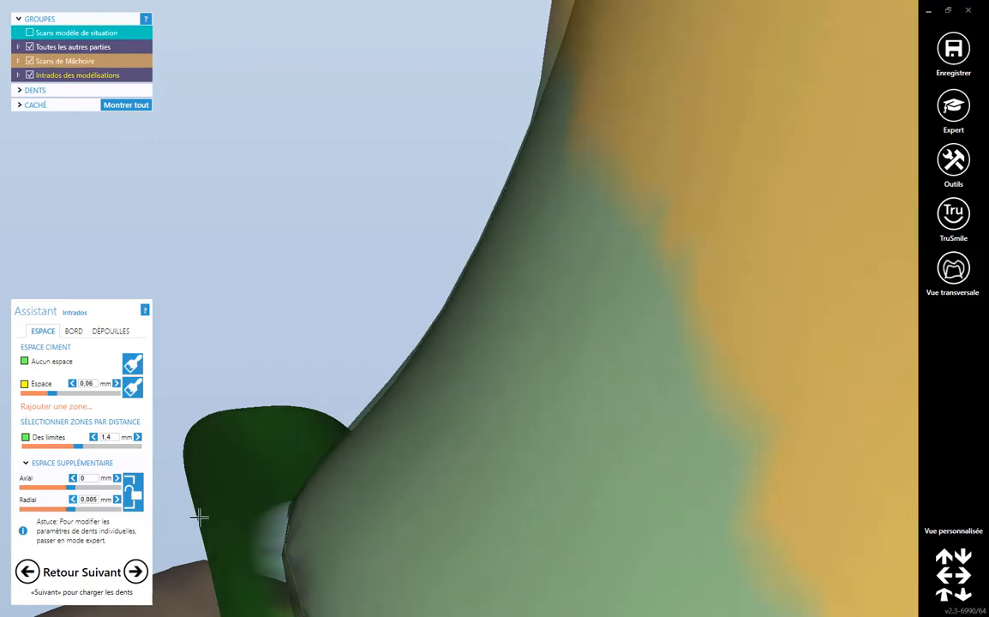
{"action": "left_click", "coordinate": [135, 572]}
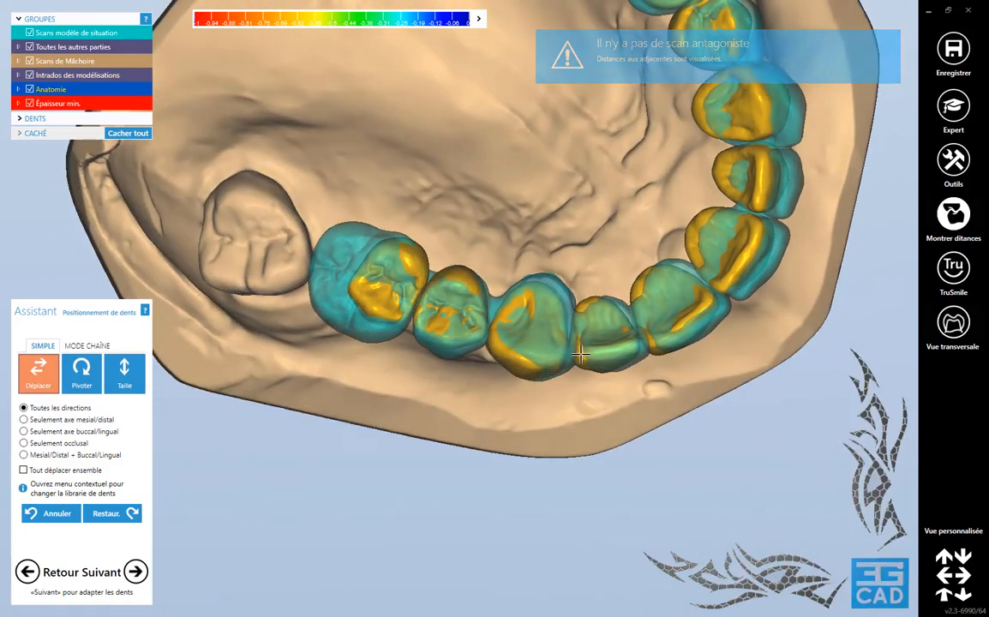
- Move library tooth 22 in all directions to match its position in the situation model
{"action": "scroll", "coordinate": [550, 336], "scroll_direction": "up", "scroll_amount": 5}
{"action": "scroll", "coordinate": [636, 363], "scroll_direction": "down", "scroll_amount": 3}
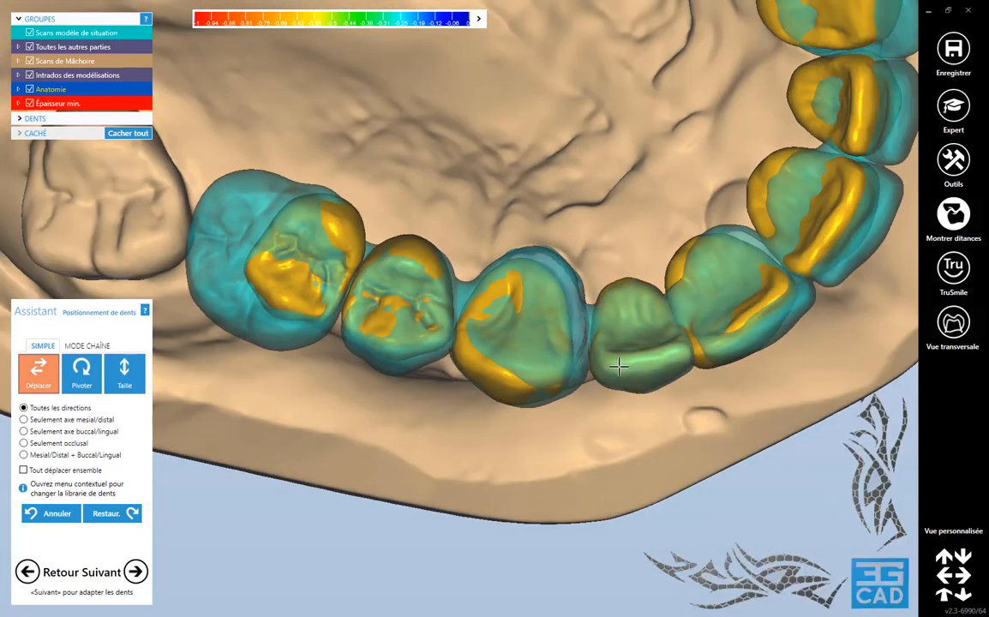
{"action": "scroll", "coordinate": [649, 344], "scroll_direction": "down", "scroll_amount": 5}
{"action": "right_click_drag", "start_coordinate": [649, 344], "coordinate": [683, 306]}
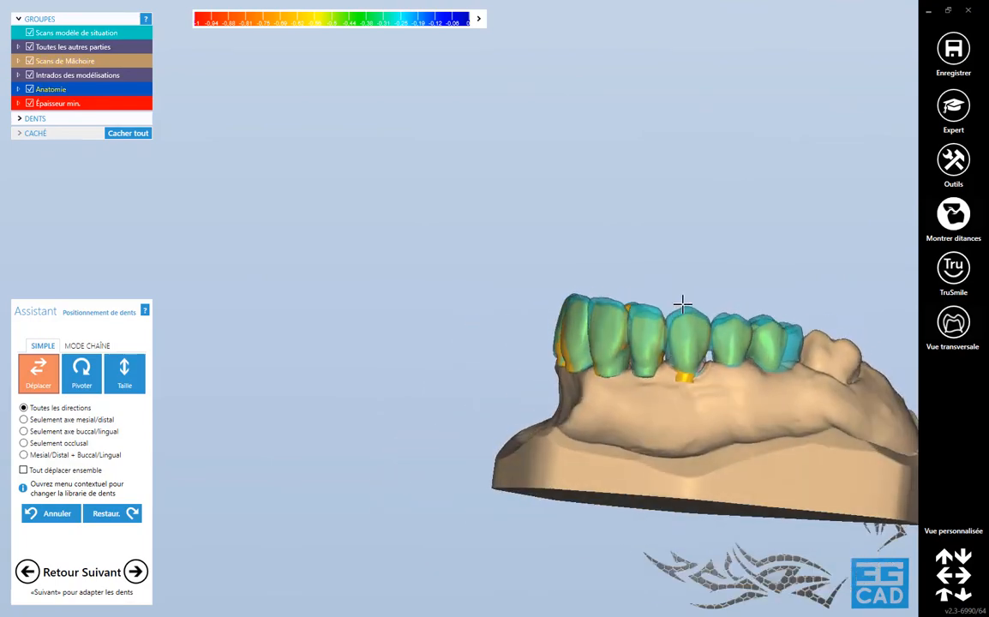
- Move library tooth 14 to fit the first premolar of the situation model
{"action": "scroll", "coordinate": [694, 337], "scroll_direction": "up", "scroll_amount": 3}
{"action": "scroll", "coordinate": [693, 337], "scroll_direction": "up", "scroll_amount": 2}
{"action": "right_click_drag", "start_coordinate": [649, 395], "coordinate": [619, 302]}
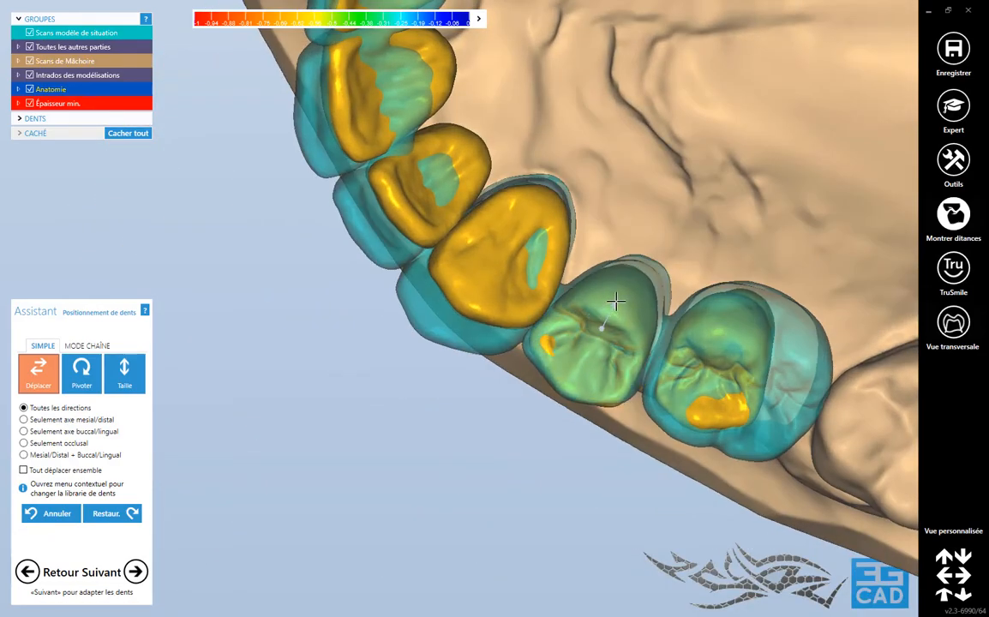
{"action": "right_click_drag", "start_coordinate": [622, 310], "coordinate": [607, 346]}
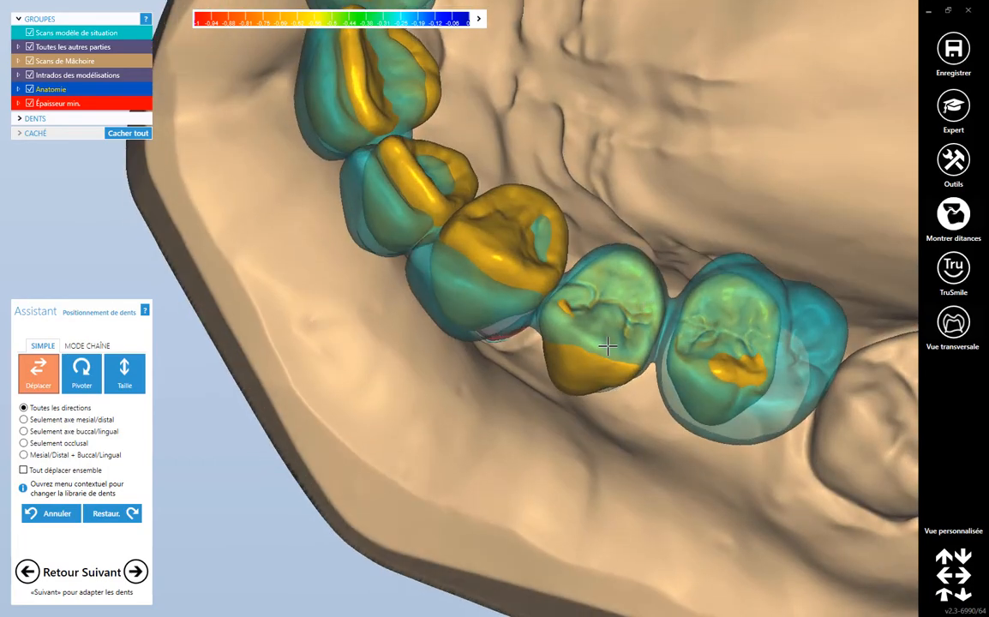
- Move library tooth 13 in all directions so its tip and body align with the canine of the situation model
{"action": "scroll", "coordinate": [591, 365], "scroll_direction": "down", "scroll_amount": 2}
{"action": "right_click_drag", "start_coordinate": [602, 367], "coordinate": [530, 371]}
{"action": "middle_click_drag", "start_coordinate": [530, 371], "coordinate": [587, 318]}
{"action": "right_click_drag", "start_coordinate": [587, 318], "coordinate": [581, 331]}
{"action": "scroll", "coordinate": [577, 316], "scroll_direction": "up", "scroll_amount": 3}
{"action": "right_click_drag", "start_coordinate": [539, 283], "coordinate": [455, 249]}
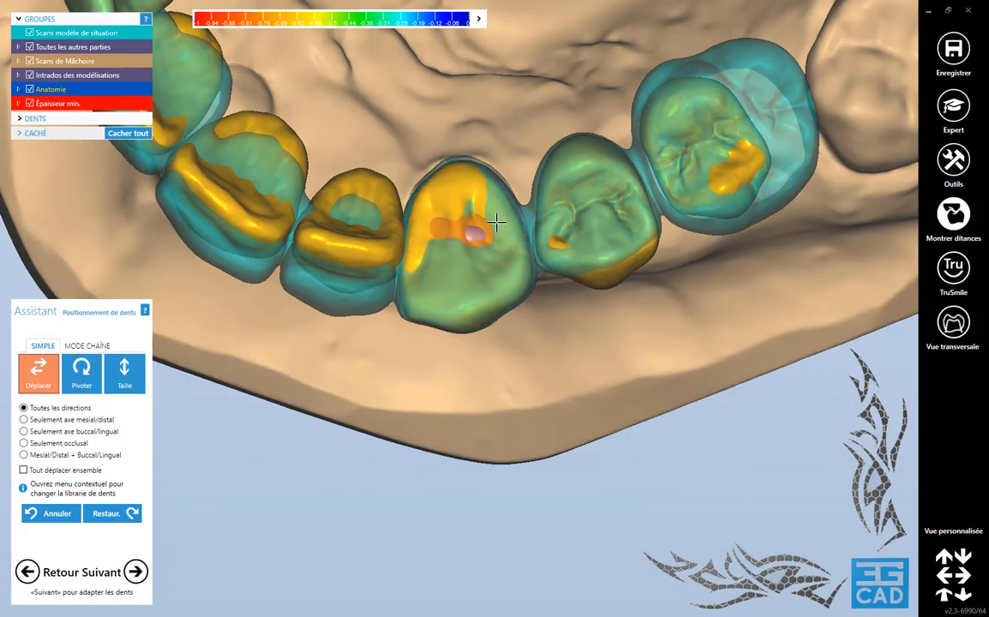
{"action": "right_click_drag", "start_coordinate": [511, 249], "coordinate": [484, 337]}
{"action": "left_click_drag", "start_coordinate": [477, 379], "coordinate": [489, 373]}
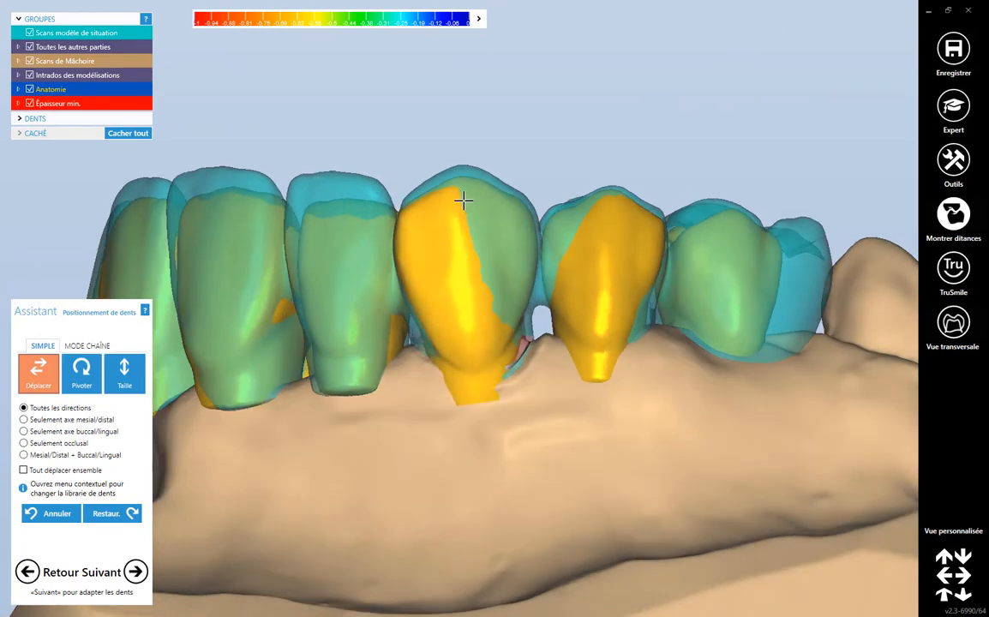
{"action": "left_click_drag", "start_coordinate": [480, 223], "coordinate": [498, 219]}
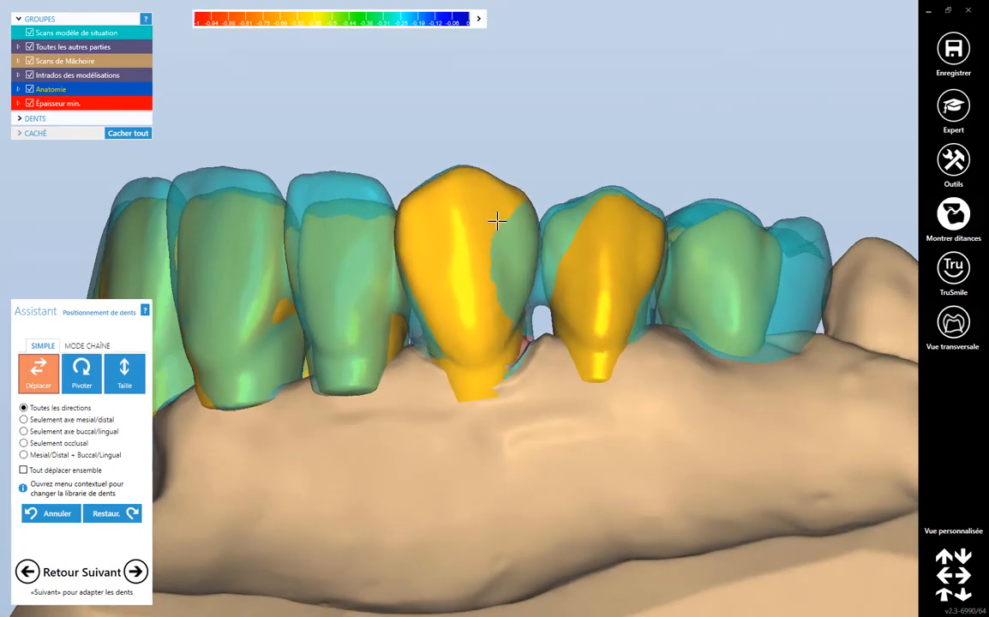
{"action": "right_click_drag", "start_coordinate": [497, 221], "coordinate": [480, 281]}
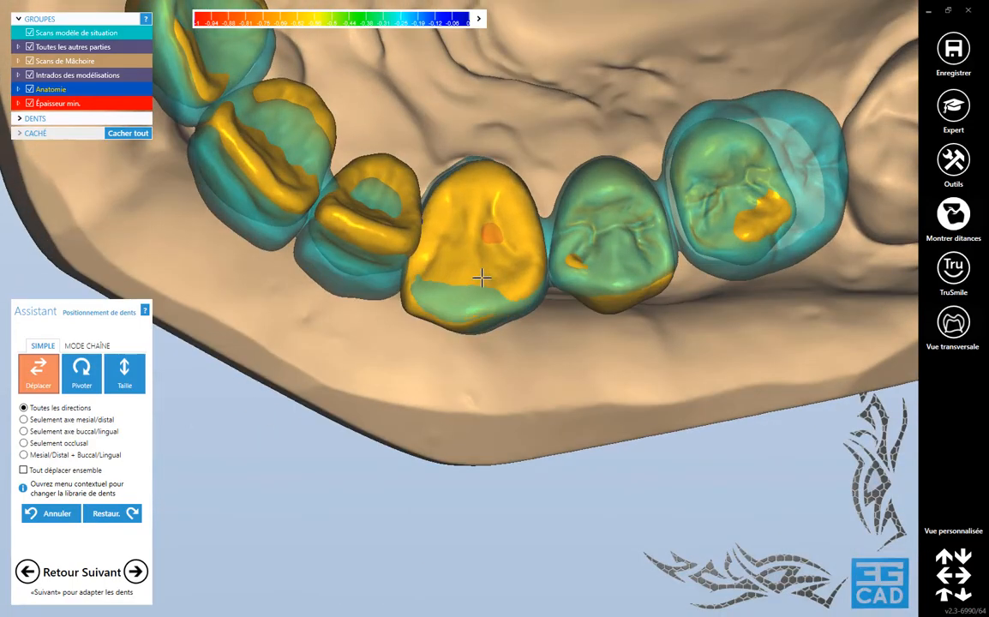
- Move library tooth 12 onto the lateral incisor of the situation model and adjust its height
{"action": "left_click_drag", "start_coordinate": [403, 240], "coordinate": [357, 254]}
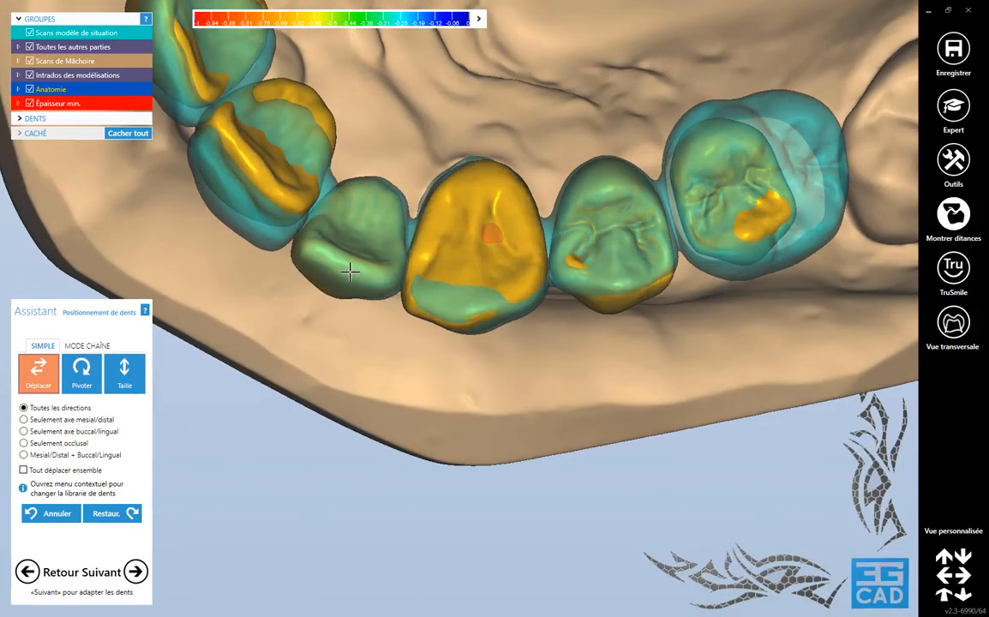
{"action": "right_click_drag", "start_coordinate": [344, 274], "coordinate": [404, 227]}
{"action": "scroll", "coordinate": [346, 218], "scroll_direction": "up", "scroll_amount": 4}
{"action": "left_click_drag", "start_coordinate": [376, 266], "coordinate": [377, 219]}
{"action": "scroll", "coordinate": [413, 296], "scroll_direction": "down", "scroll_amount": 2}
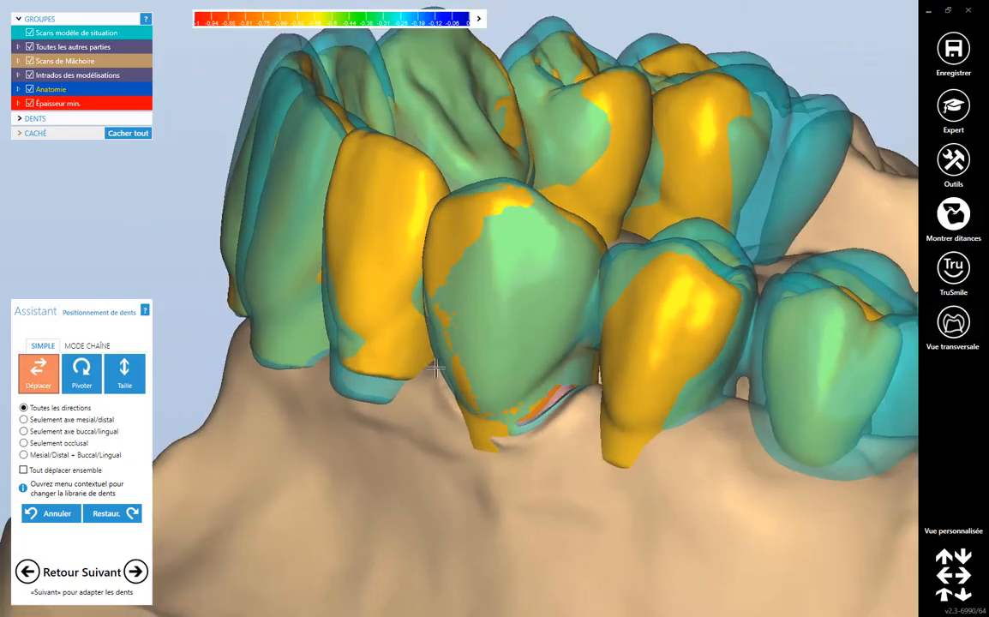
- Move library tooth 23 to match the canine of the situation model on the opposite side
{"action": "right_click_drag", "start_coordinate": [412, 295], "coordinate": [384, 267]}
{"action": "scroll", "coordinate": [440, 234], "scroll_direction": "down", "scroll_amount": 3}
{"action": "scroll", "coordinate": [384, 268], "scroll_direction": "up", "scroll_amount": 2}
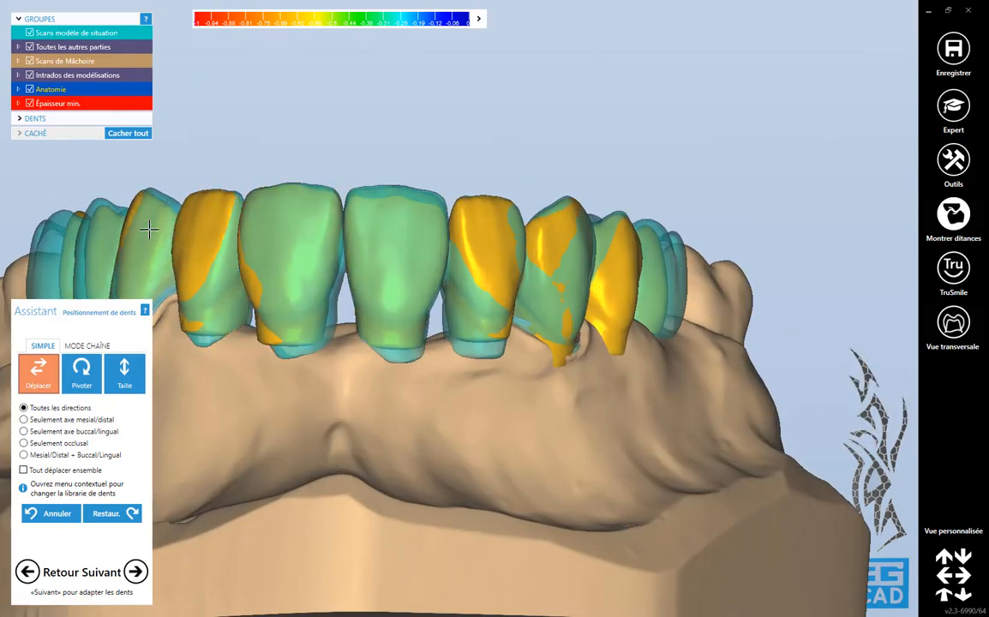
{"action": "right_click_drag", "start_coordinate": [184, 230], "coordinate": [320, 266]}
{"action": "scroll", "coordinate": [319, 266], "scroll_direction": "up", "scroll_amount": 3}
{"action": "left_click_drag", "start_coordinate": [252, 211], "coordinate": [224, 150]}
- Examine the fit of the positioned library teeth against the situation model from the buccal, lingual and occlusal sides
{"action": "scroll", "coordinate": [342, 257], "scroll_direction": "down", "scroll_amount": 3}
{"action": "right_click_drag", "start_coordinate": [225, 151], "coordinate": [481, 295]}
{"action": "scroll", "coordinate": [519, 334], "scroll_direction": "up", "scroll_amount": 3}
{"action": "middle_click", "coordinate": [591, 293]}
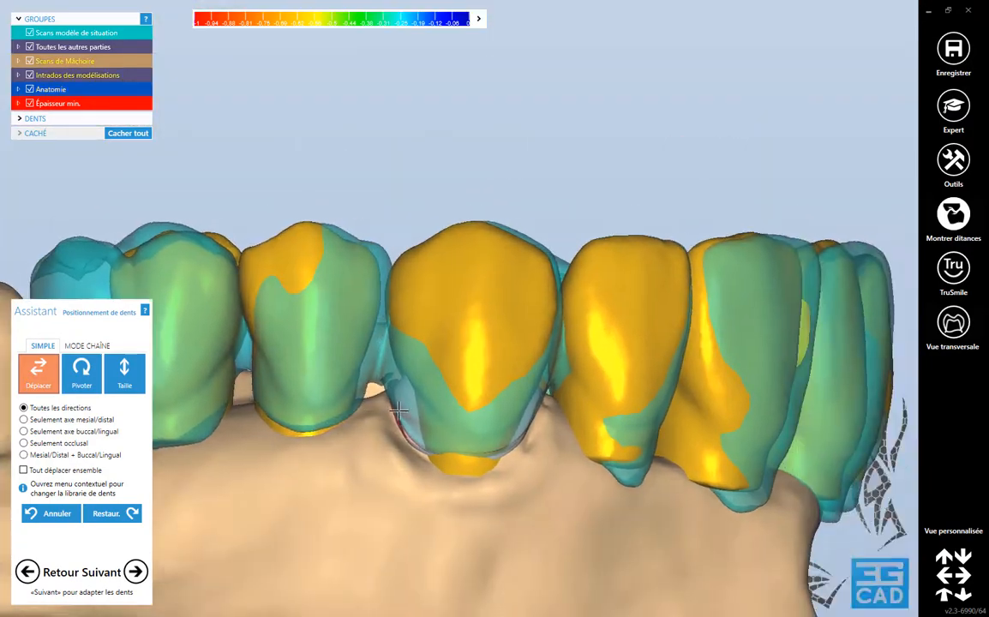
{"action": "right_click_drag", "start_coordinate": [592, 293], "coordinate": [559, 399]}
{"action": "scroll", "coordinate": [531, 402], "scroll_direction": "up", "scroll_amount": 3}
{"action": "scroll", "coordinate": [535, 385], "scroll_direction": "down", "scroll_amount": 5}
{"action": "middle_click_drag", "start_coordinate": [560, 459], "coordinate": [555, 344]}
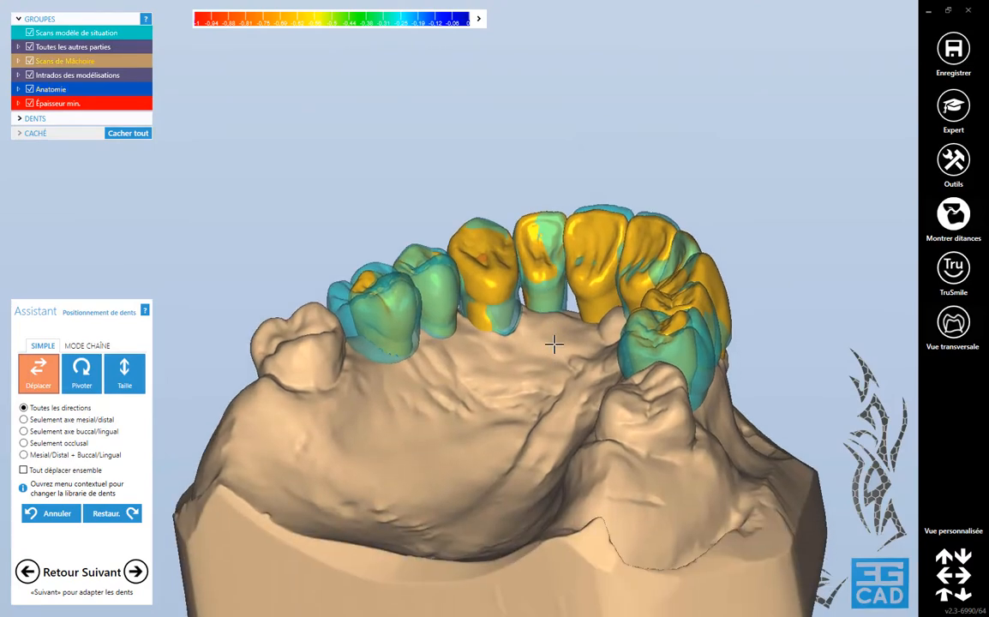
{"action": "right_click_drag", "start_coordinate": [551, 361], "coordinate": [481, 227]}
{"action": "scroll", "coordinate": [534, 289], "scroll_direction": "up", "scroll_amount": 4}
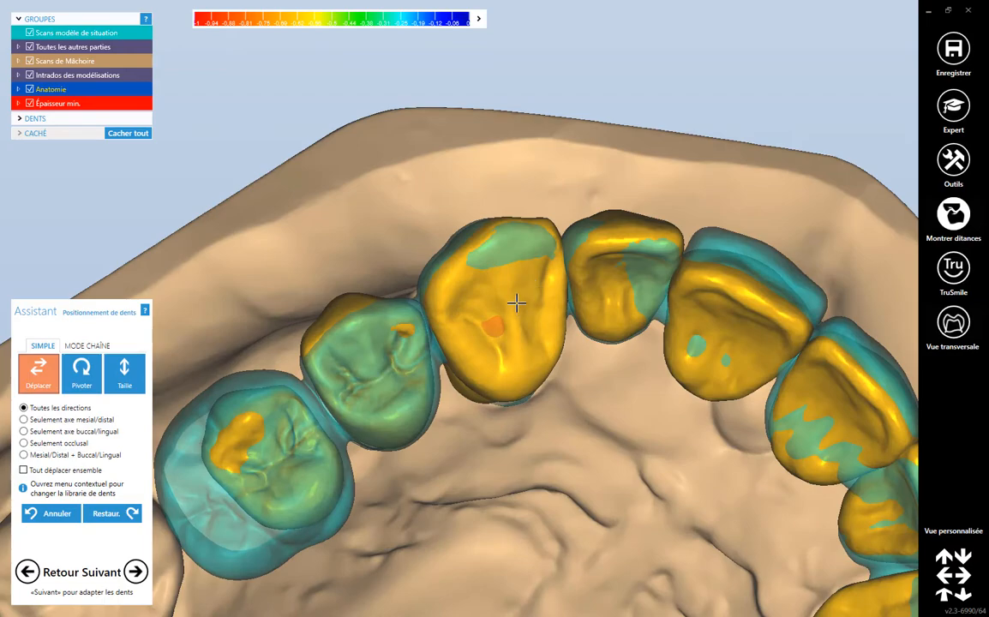
{"action": "right_click_drag", "start_coordinate": [516, 302], "coordinate": [484, 395]}
{"action": "scroll", "coordinate": [469, 369], "scroll_direction": "down", "scroll_amount": 4}
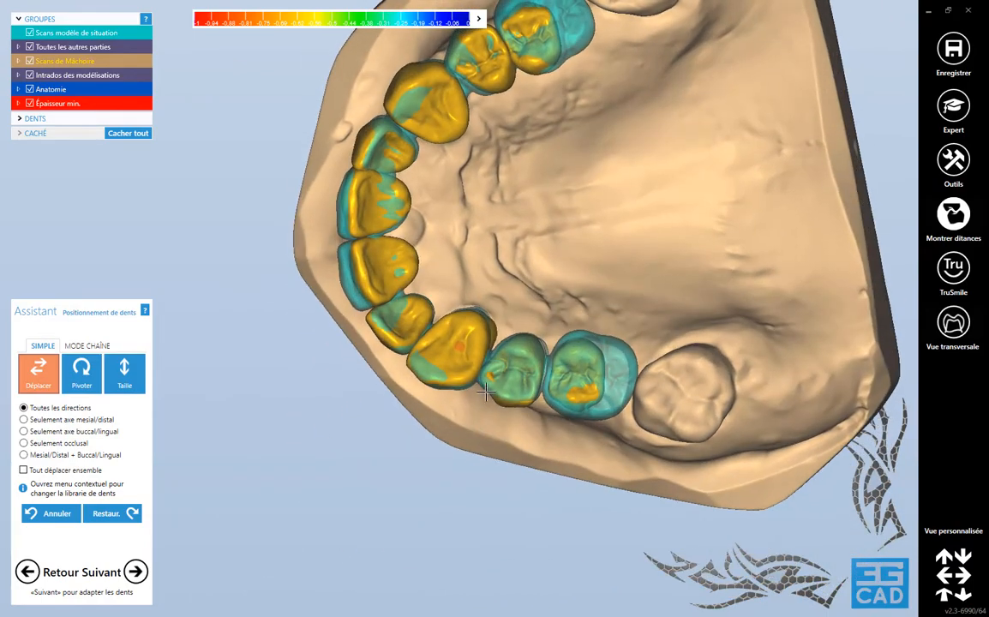
{"action": "scroll", "coordinate": [484, 369], "scroll_direction": "down", "scroll_amount": 4}
{"action": "right_click_drag", "start_coordinate": [539, 266], "coordinate": [525, 307]}
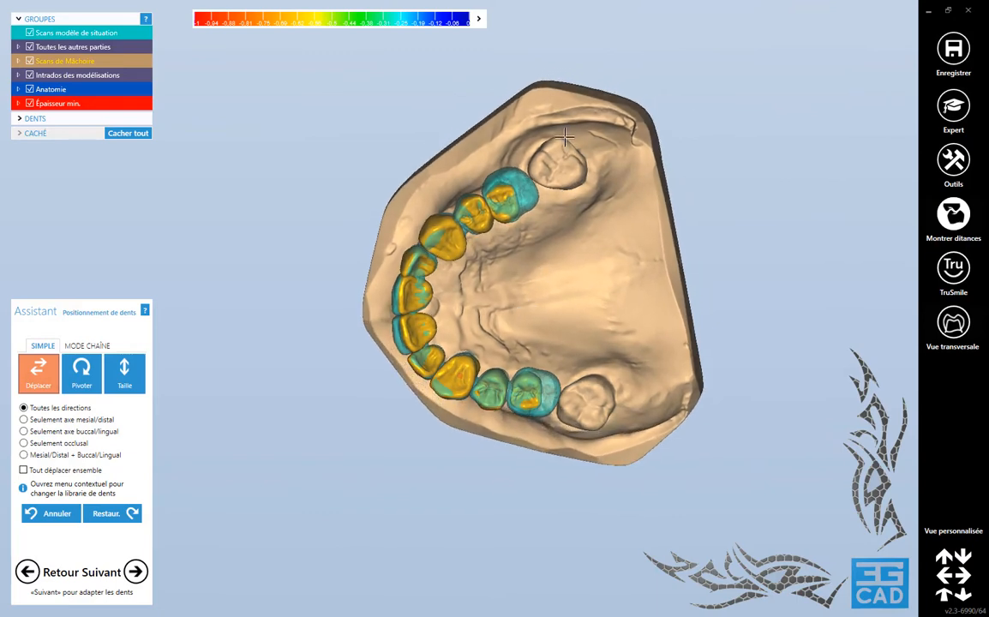
{"action": "scroll", "coordinate": [541, 155], "scroll_direction": "up", "scroll_amount": 4}
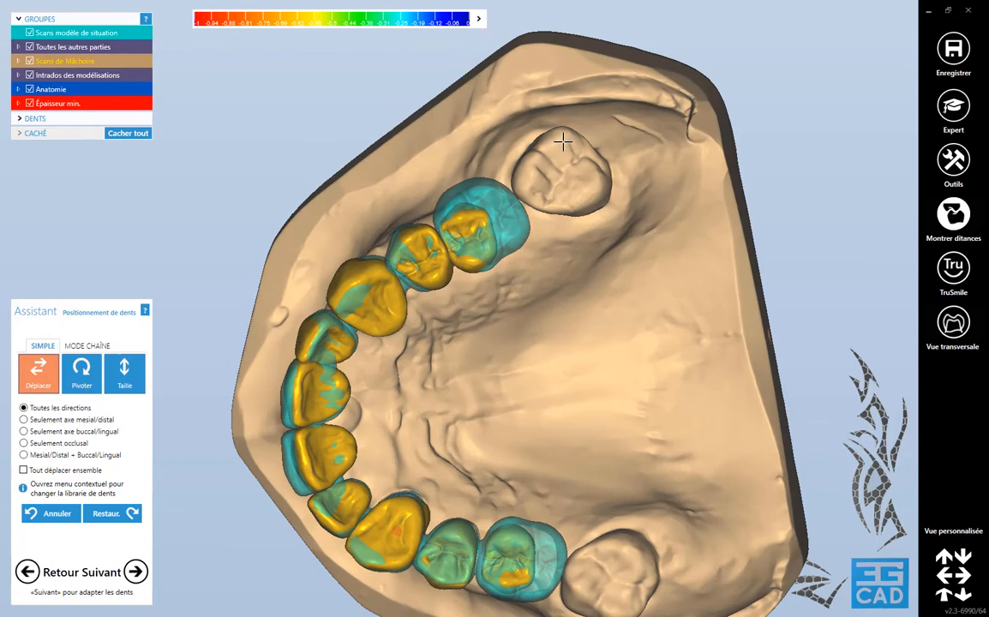
{"action": "scroll", "coordinate": [563, 142], "scroll_direction": "down", "scroll_amount": 2}
{"action": "right_click_drag", "start_coordinate": [568, 155], "coordinate": [567, 155]}
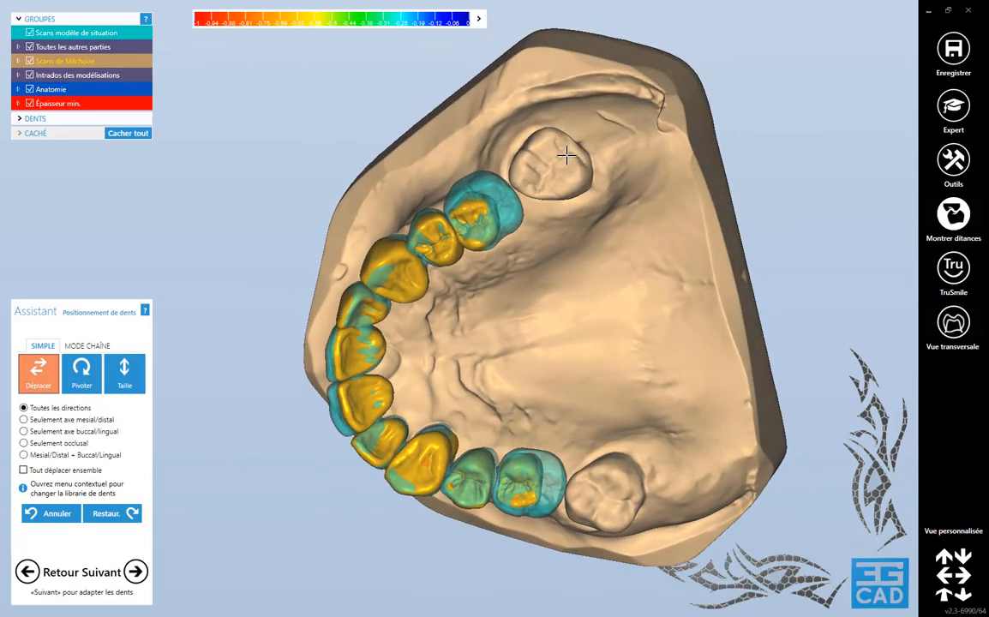
{"action": "mouse_move", "coordinate": [471, 328]}
{"action": "right_mouse_down"}
{"action": "mouse_move", "coordinate": [440, 309]}
{"action": "mouse_move", "coordinate": [440, 342]}
{"action": "mouse_move", "coordinate": [451, 321]}
{"action": "right_mouse_up"}
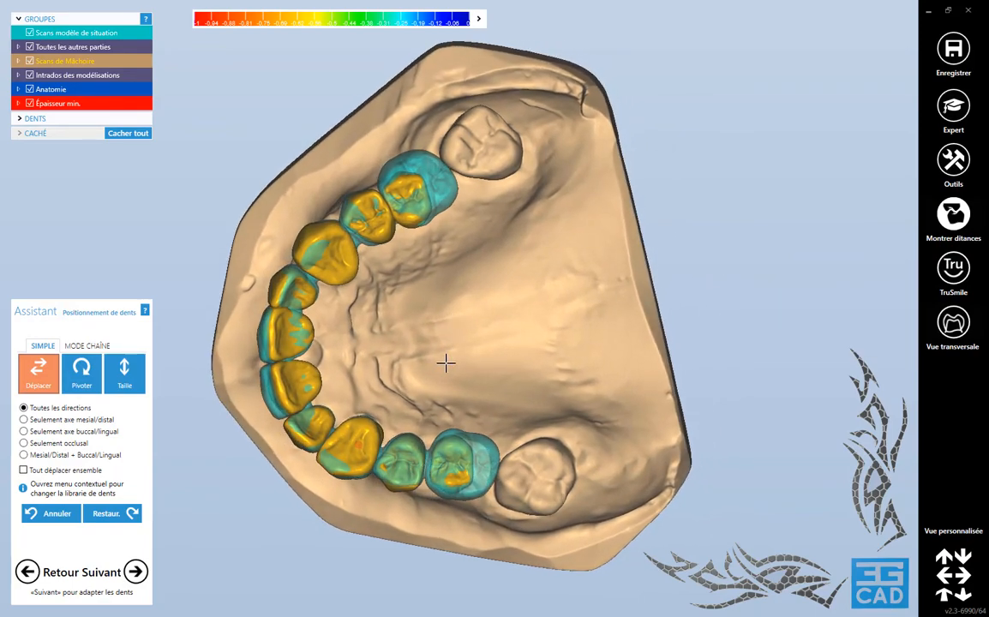
{"action": "right_click_drag", "start_coordinate": [445, 363], "coordinate": [444, 372]}
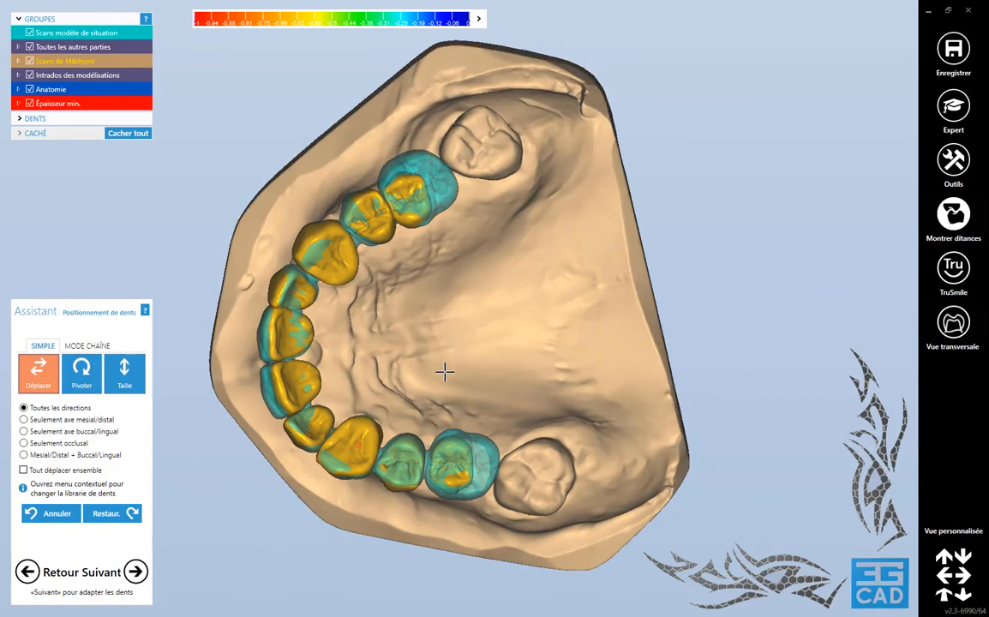
- Hide the anatomy and the situation model scan to view the bare jaw with its intrados, and show both again
{"action": "left_click", "coordinate": [30, 89]}
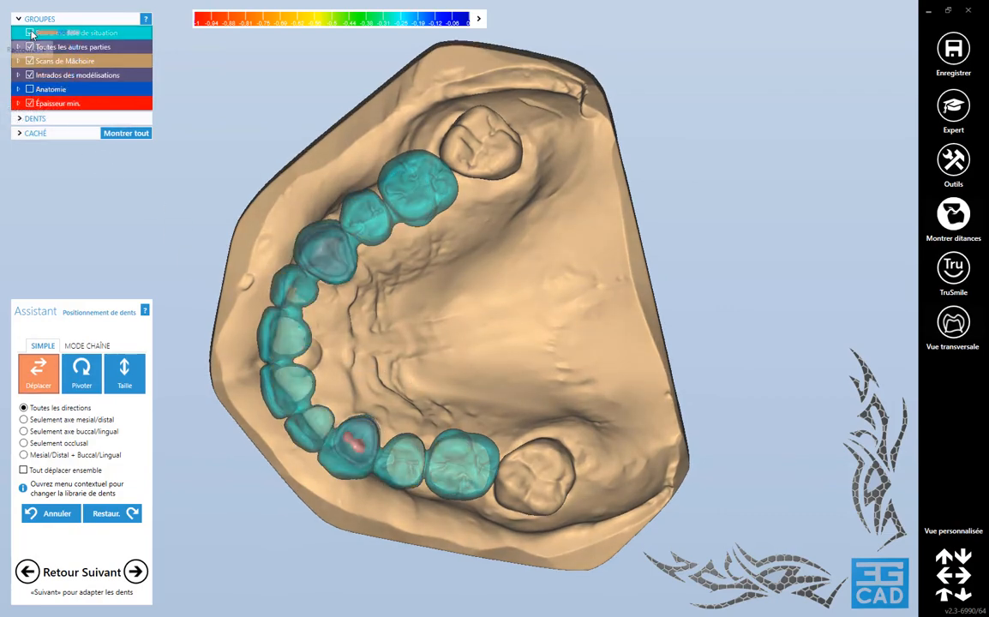
{"action": "left_click", "coordinate": [30, 33]}
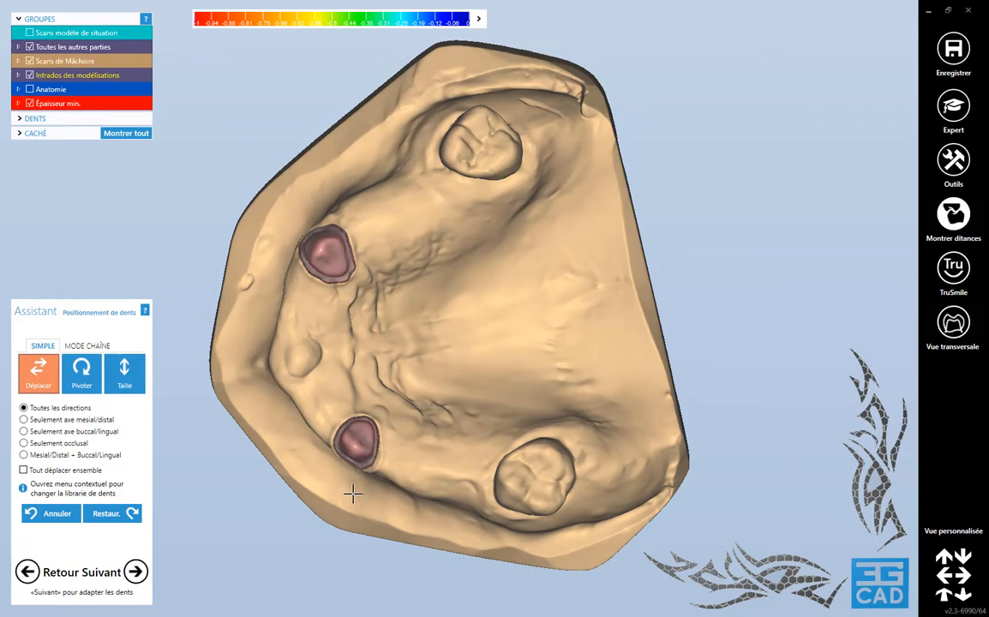
{"action": "left_click", "coordinate": [30, 34]}
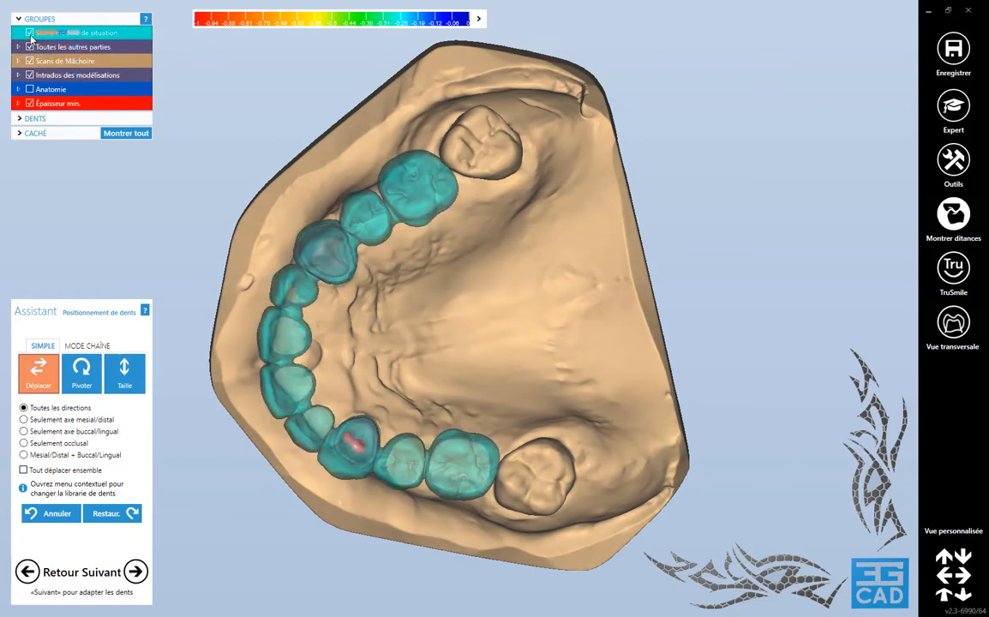
{"action": "left_click", "coordinate": [29, 90]}
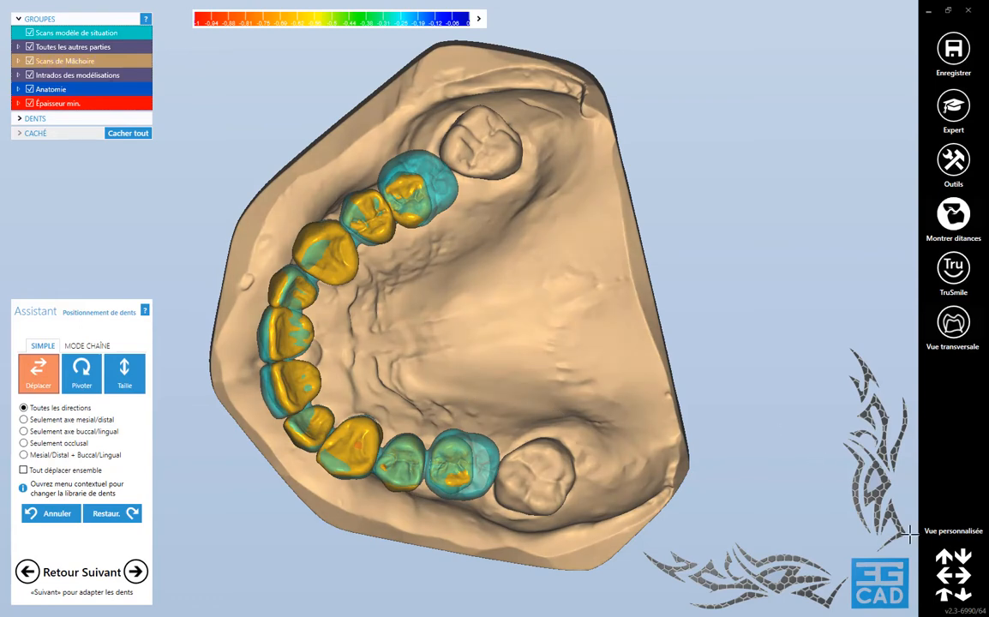
- Save the current occlusal direction as a custom view, and restore it after changing the model's orientation
{"action": "left_click", "coordinate": [950, 531]}
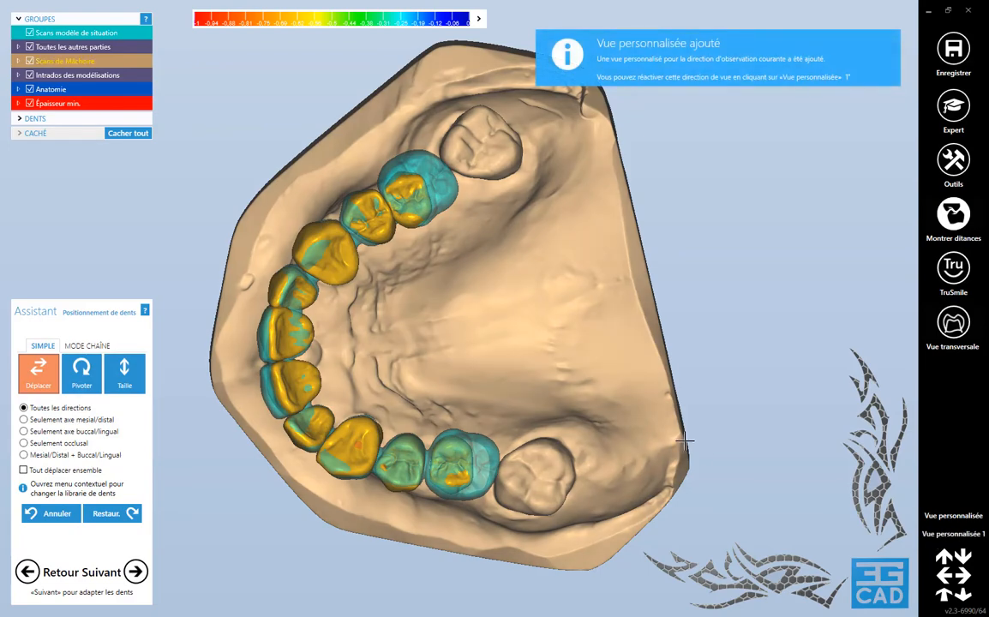
{"action": "right_click_drag", "start_coordinate": [643, 469], "coordinate": [626, 271]}
{"action": "scroll", "coordinate": [608, 477], "scroll_direction": "down", "scroll_amount": 5}
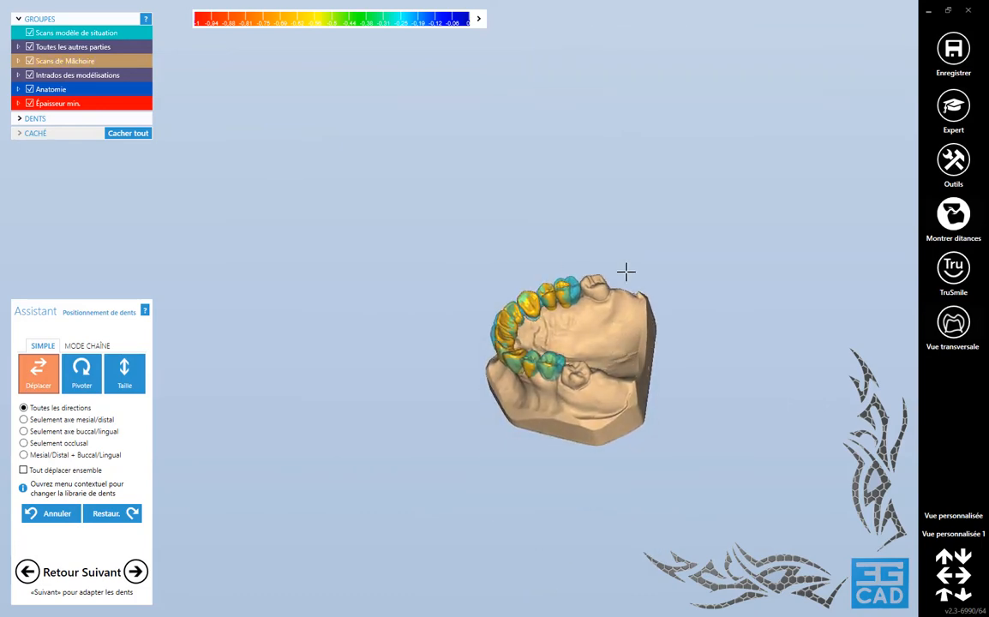
{"action": "left_click", "coordinate": [946, 535]}
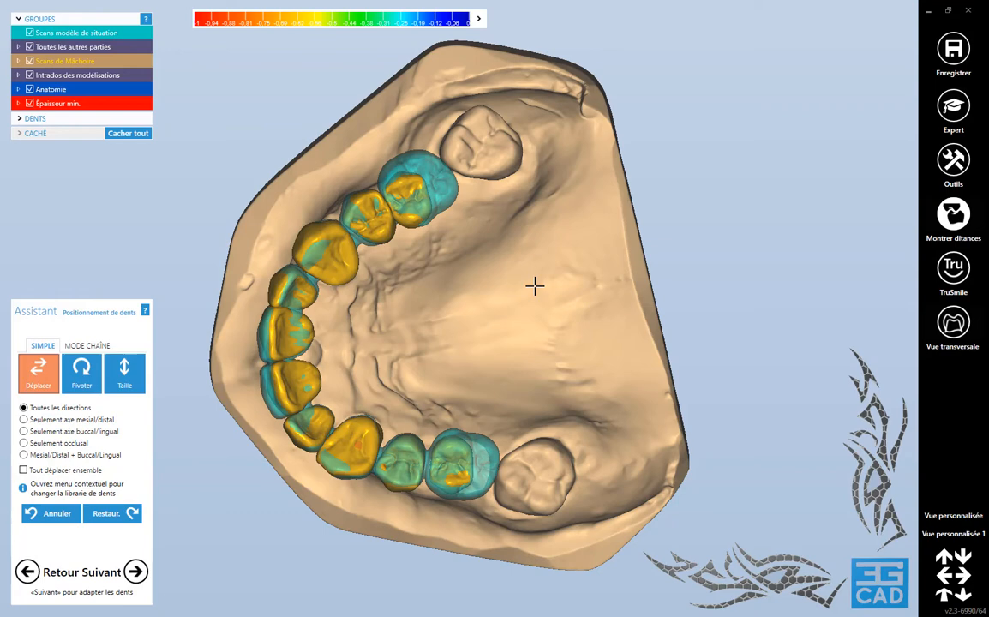
- Advance from tooth positioning to the modelling stage and activate the tooth-zones preset for anatomic shaping
{"action": "scroll", "coordinate": [534, 306], "scroll_direction": "down", "scroll_amount": 3}
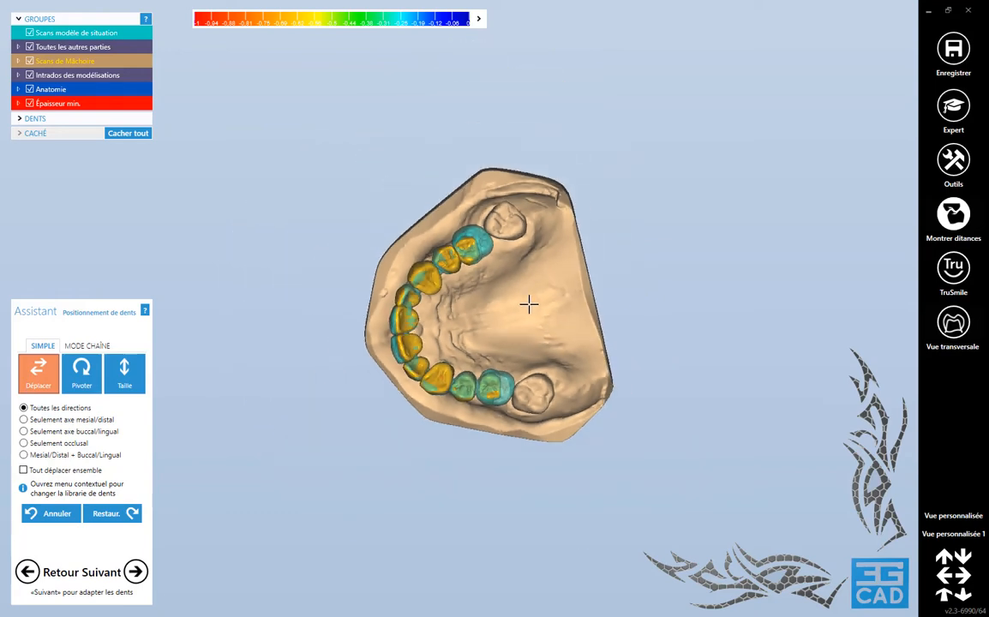
{"action": "right_click_drag", "start_coordinate": [525, 301], "coordinate": [555, 392]}
{"action": "middle_click_drag", "start_coordinate": [556, 392], "coordinate": [570, 352]}
{"action": "scroll", "coordinate": [490, 350], "scroll_direction": "up", "scroll_amount": 4}
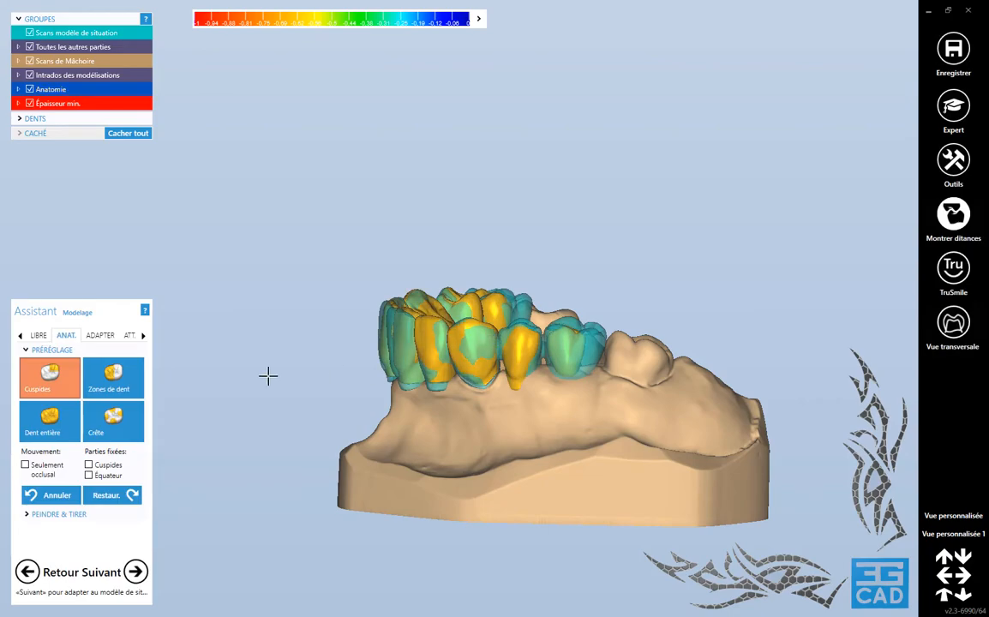
{"action": "right_click_drag", "start_coordinate": [499, 391], "coordinate": [525, 336]}
{"action": "scroll", "coordinate": [564, 155], "scroll_direction": "up", "scroll_amount": 5}
{"action": "scroll", "coordinate": [555, 342], "scroll_direction": "up", "scroll_amount": 5}
{"action": "left_click", "coordinate": [115, 378]}
- Examine the canines and neighbouring teeth up close and from the palatal side for their overlap with the situation model
{"action": "middle_click_drag", "start_coordinate": [443, 368], "coordinate": [549, 365]}
{"action": "right_click_drag", "start_coordinate": [550, 365], "coordinate": [392, 359]}
{"action": "scroll", "coordinate": [354, 346], "scroll_direction": "up", "scroll_amount": 5}
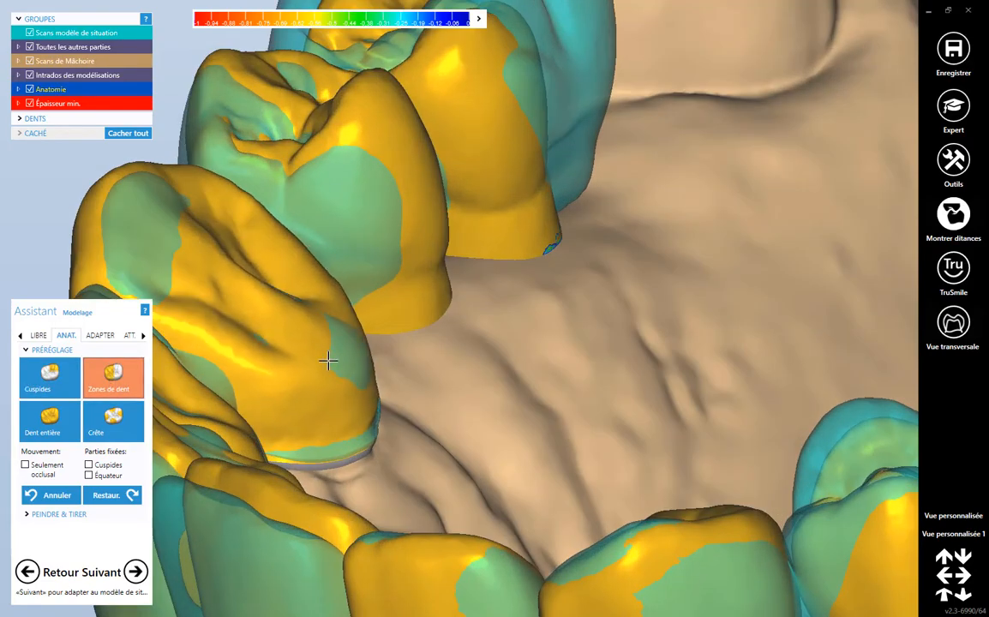
{"action": "scroll", "coordinate": [381, 378], "scroll_direction": "down", "scroll_amount": 8}
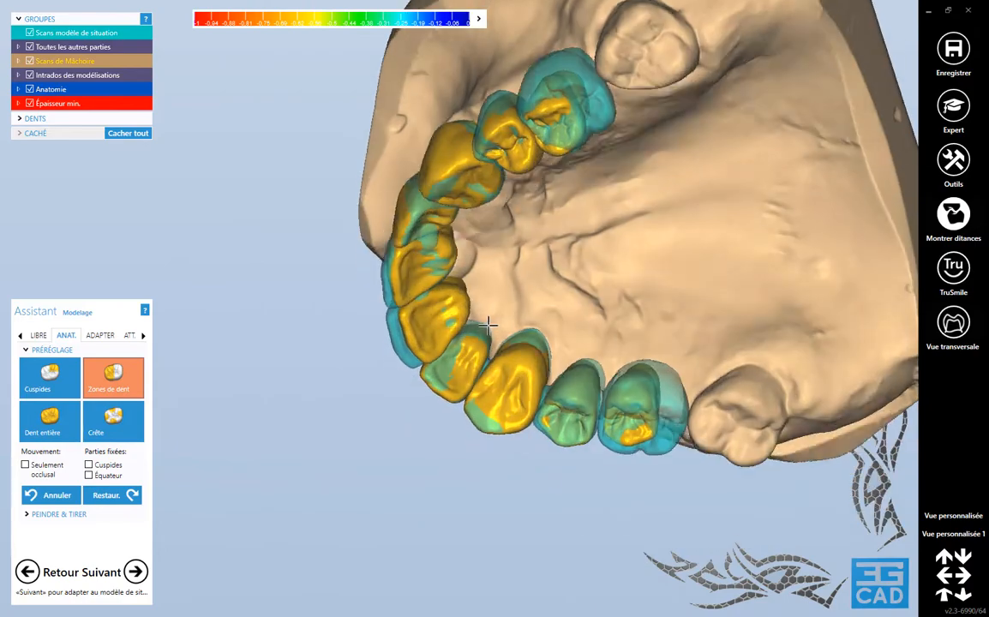
{"action": "right_click_drag", "start_coordinate": [488, 324], "coordinate": [505, 366]}
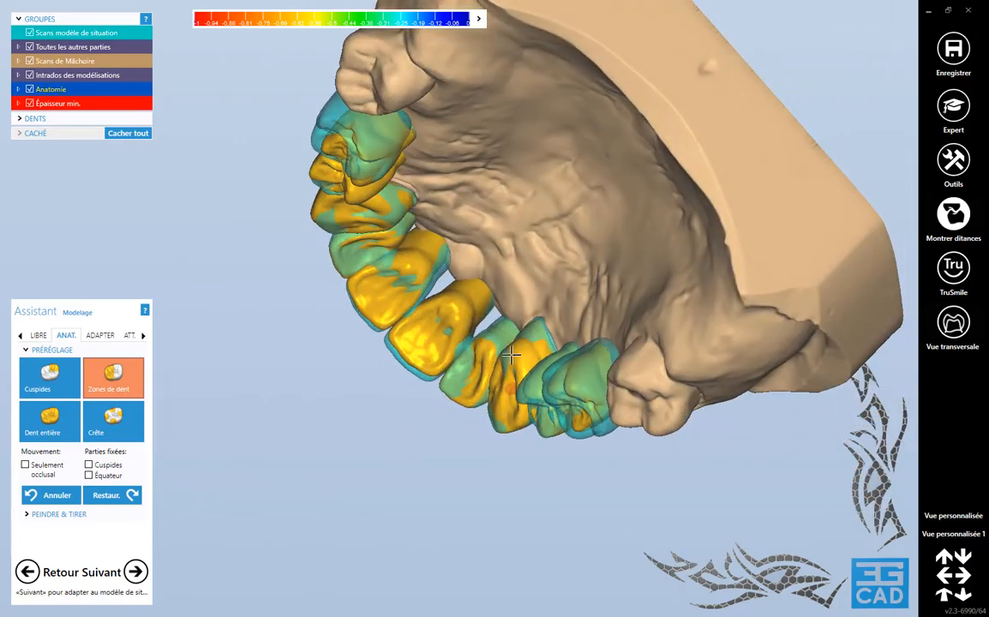
{"action": "scroll", "coordinate": [511, 355], "scroll_direction": "down", "scroll_amount": 4}
{"action": "right_click_drag", "start_coordinate": [511, 355], "coordinate": [583, 316]}
{"action": "middle_click_drag", "start_coordinate": [499, 303], "coordinate": [576, 266]}
- Advance to the situation-model adaptation stage and start the automatic adaptation of the teeth
{"action": "left_click", "coordinate": [136, 573]}
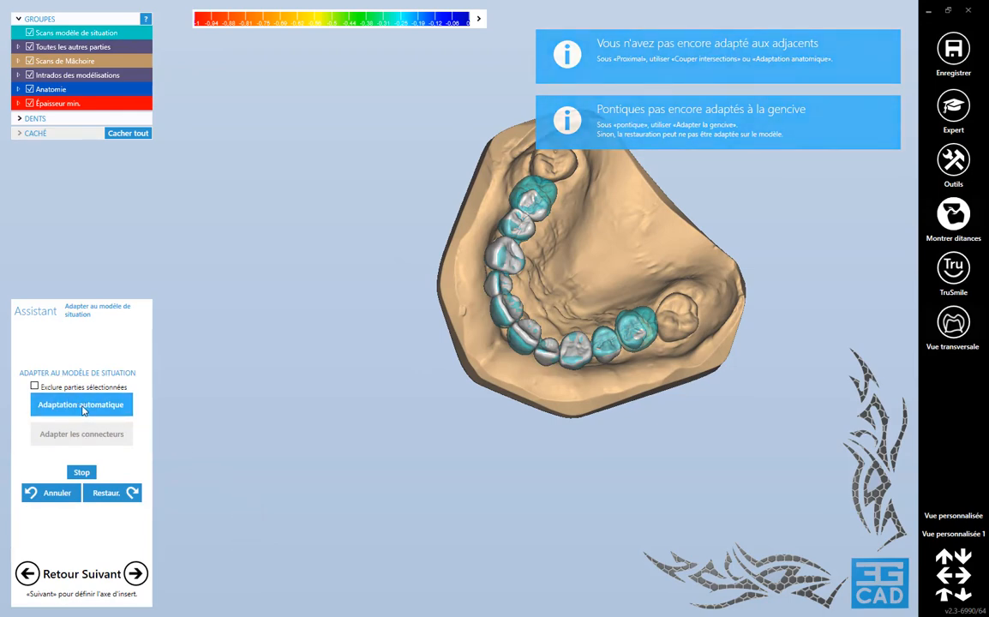
{"action": "left_click", "coordinate": [83, 409]}
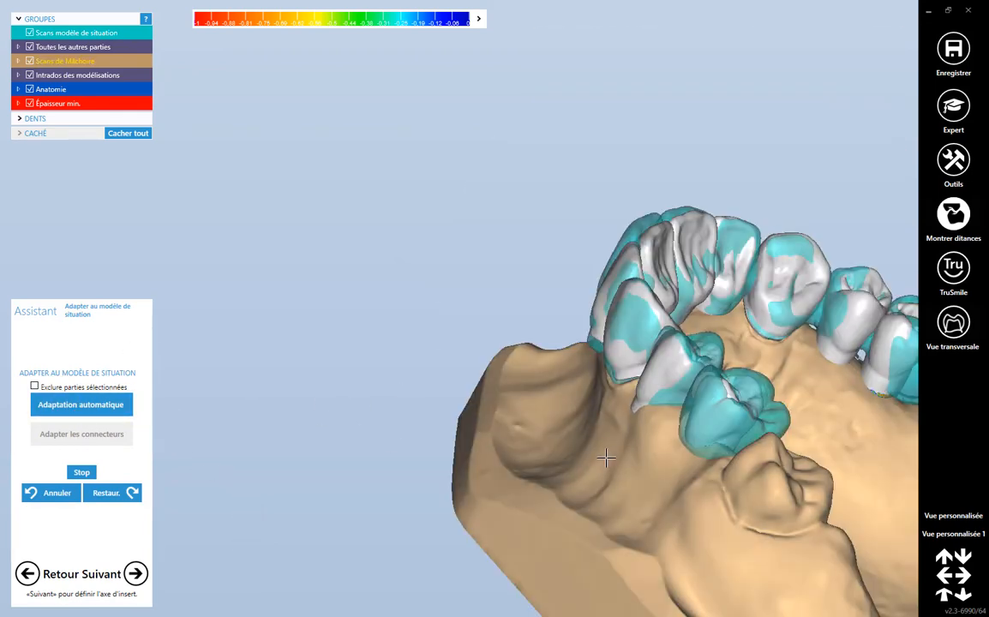
- Examine the teeth against the situation model from the palatal side and up close around teeth 13 to 15
{"action": "middle_click_drag", "start_coordinate": [607, 460], "coordinate": [509, 438]}
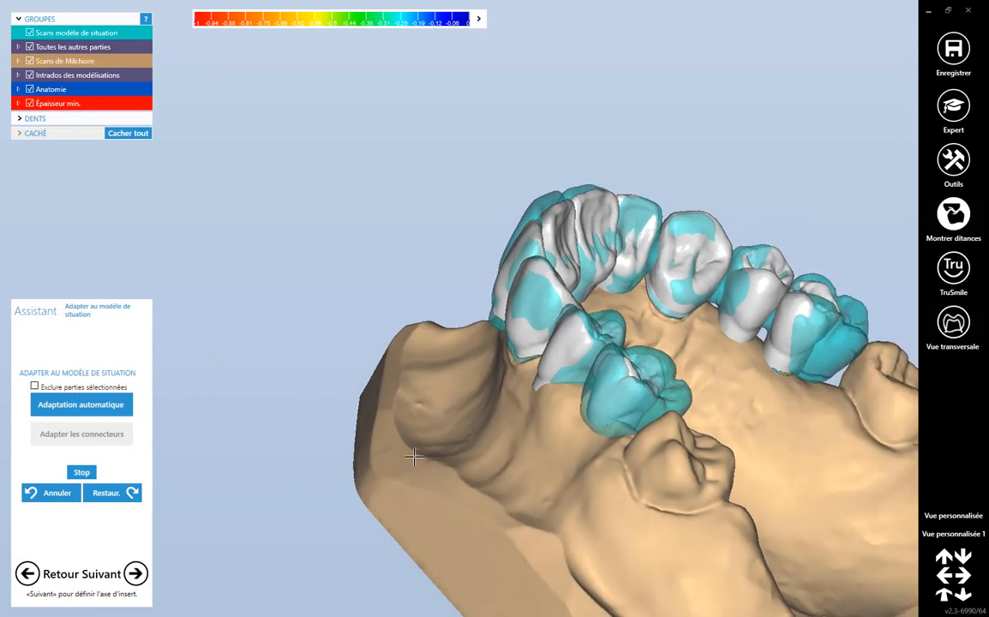
{"action": "right_click_drag", "start_coordinate": [416, 450], "coordinate": [422, 446]}
{"action": "middle_click_drag", "start_coordinate": [422, 446], "coordinate": [342, 440]}
{"action": "middle_click_drag", "start_coordinate": [562, 448], "coordinate": [554, 441]}
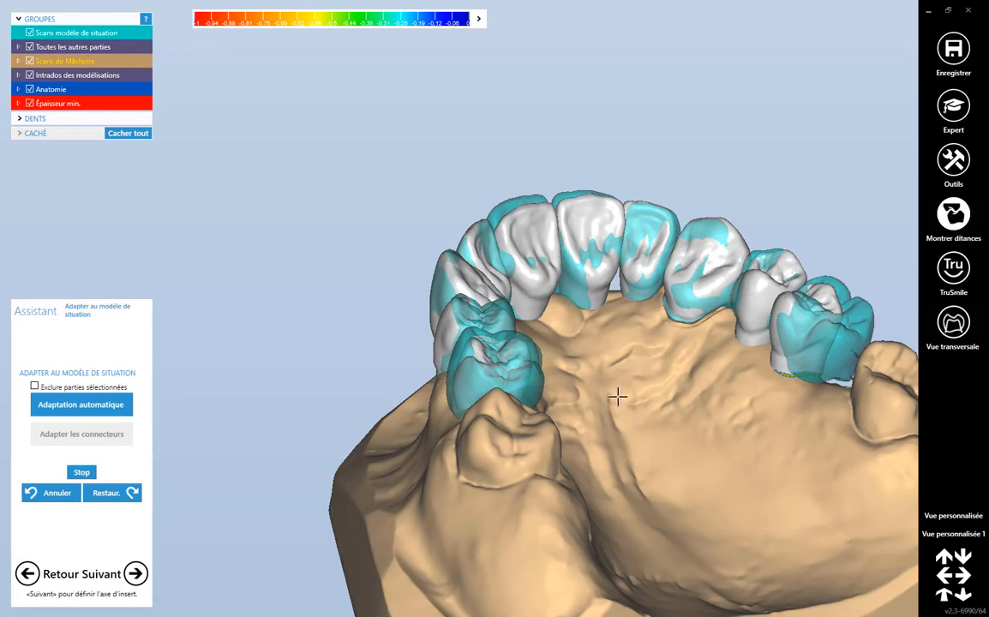
{"action": "right_click_drag", "start_coordinate": [618, 396], "coordinate": [692, 228]}
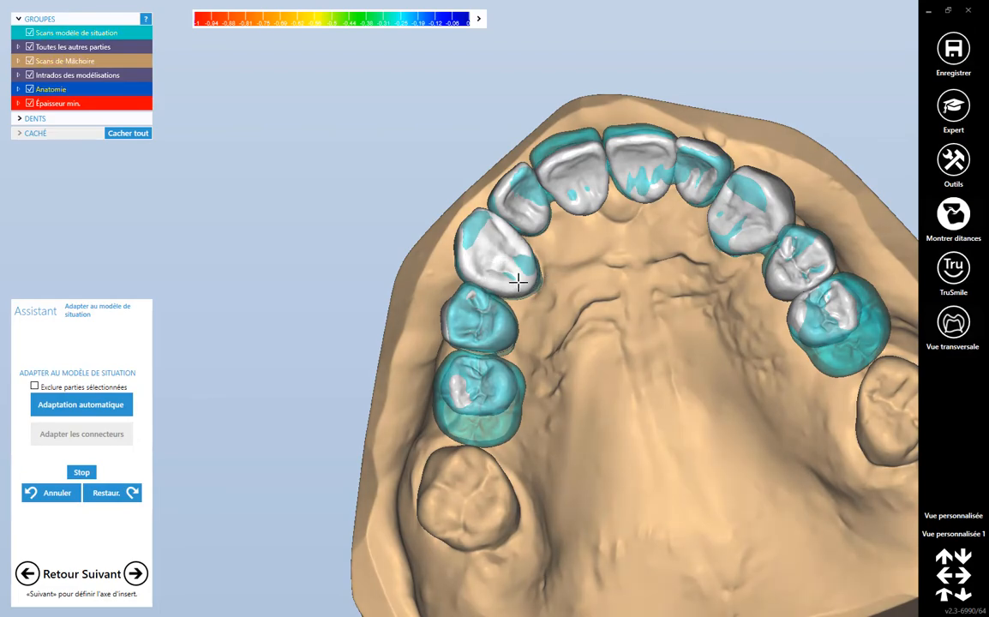
{"action": "scroll", "coordinate": [513, 273], "scroll_direction": "down", "scroll_amount": 1}
{"action": "scroll", "coordinate": [476, 375], "scroll_direction": "up", "scroll_amount": 5}
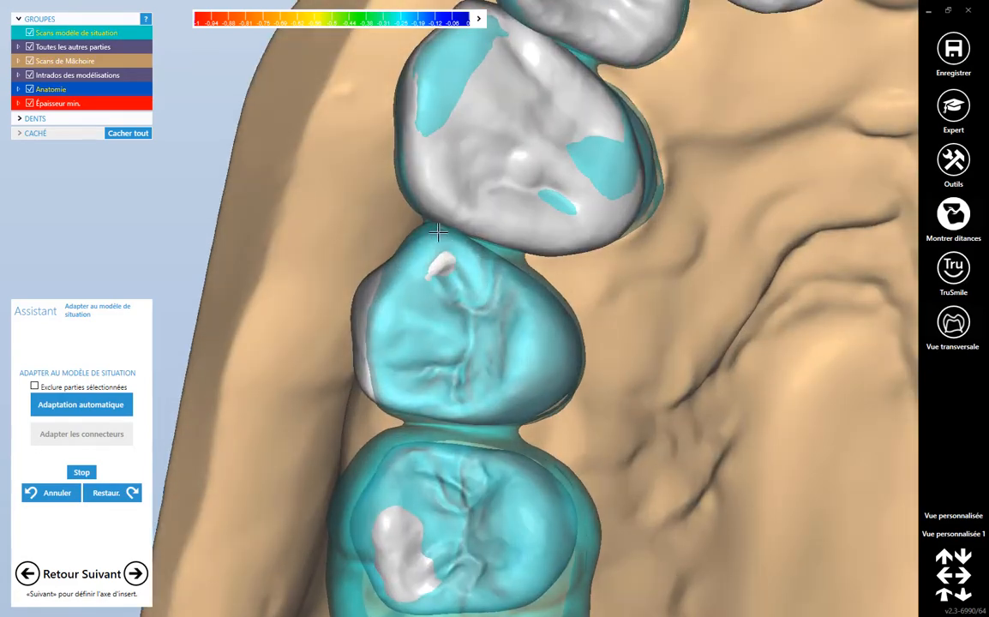
{"action": "right_click_drag", "start_coordinate": [509, 268], "coordinate": [454, 297]}
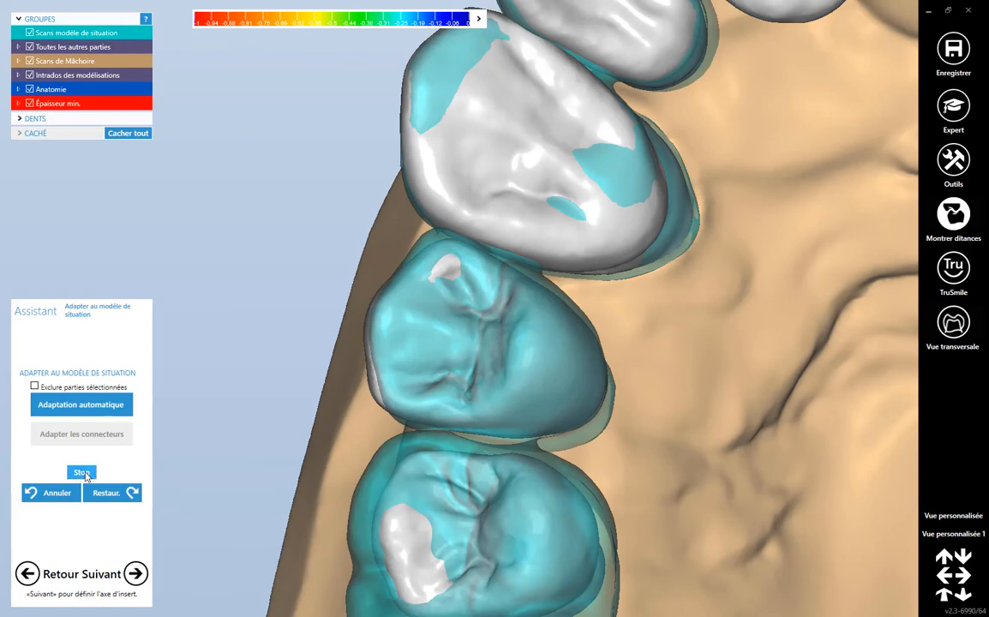
- Run the automatic adaptation of the teeth to the situation model again and check the adapted arch from the occlusal and labial sides
{"action": "scroll", "coordinate": [457, 336], "scroll_direction": "down", "scroll_amount": 4}
{"action": "right_click_drag", "start_coordinate": [484, 322], "coordinate": [561, 312]}
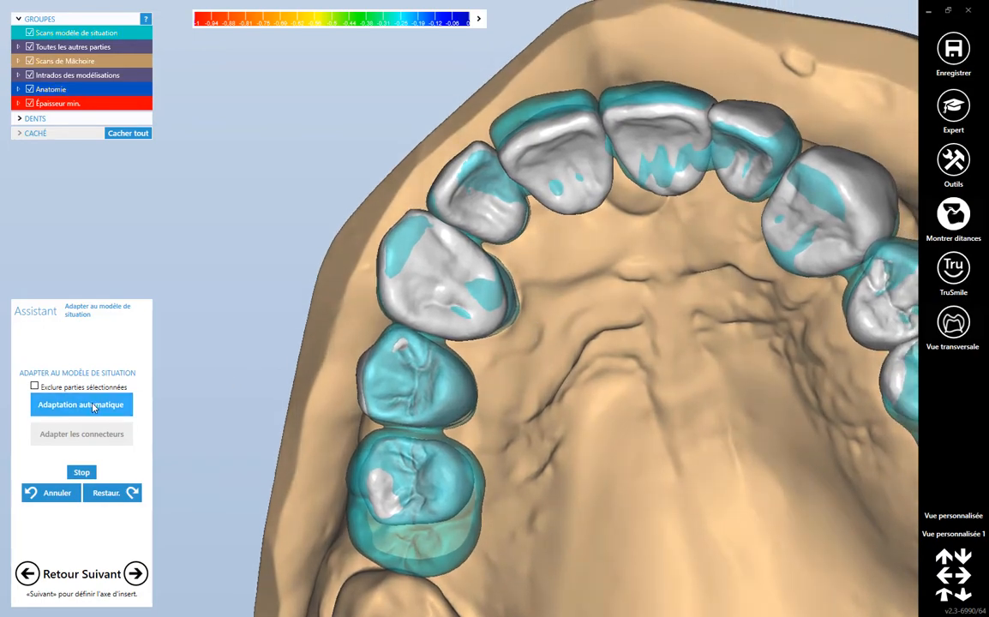
{"action": "left_click", "coordinate": [92, 408]}
{"action": "scroll", "coordinate": [498, 287], "scroll_direction": "up", "scroll_amount": 5}
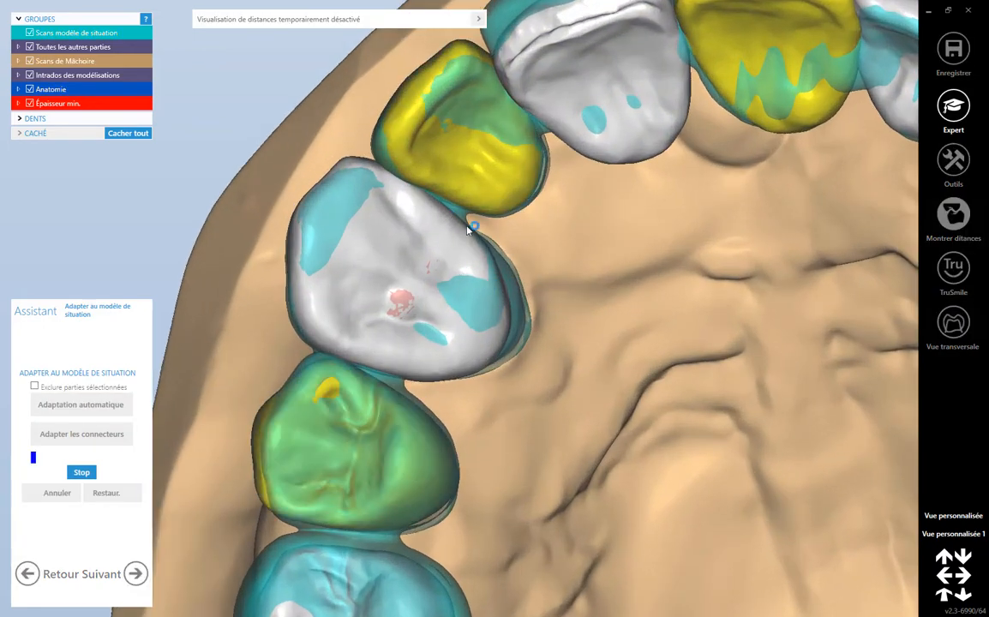
{"action": "scroll", "coordinate": [442, 232], "scroll_direction": "down", "scroll_amount": 5}
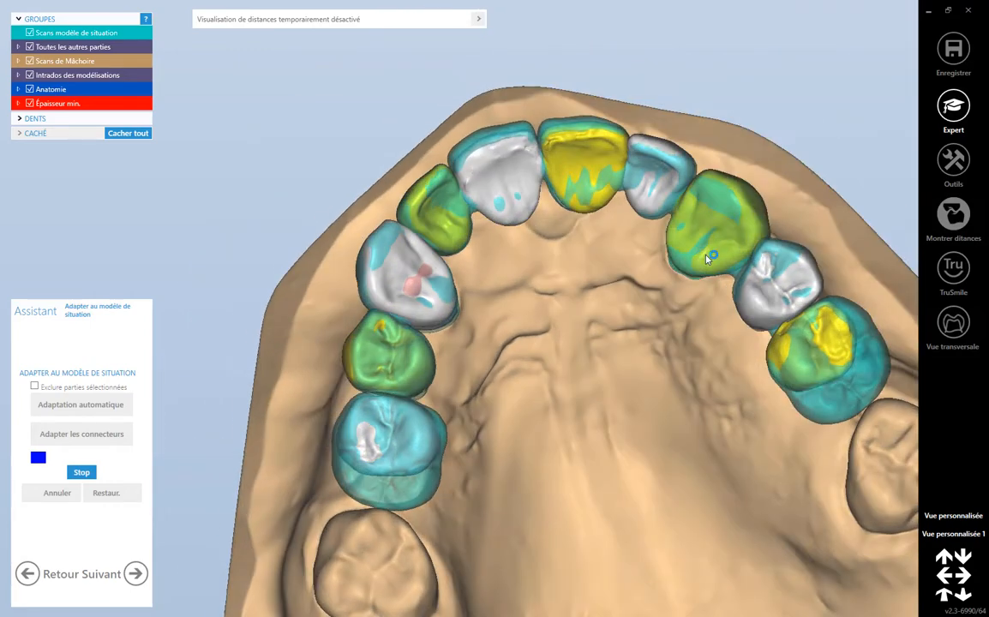
{"action": "right_click_drag", "start_coordinate": [707, 259], "coordinate": [703, 233]}
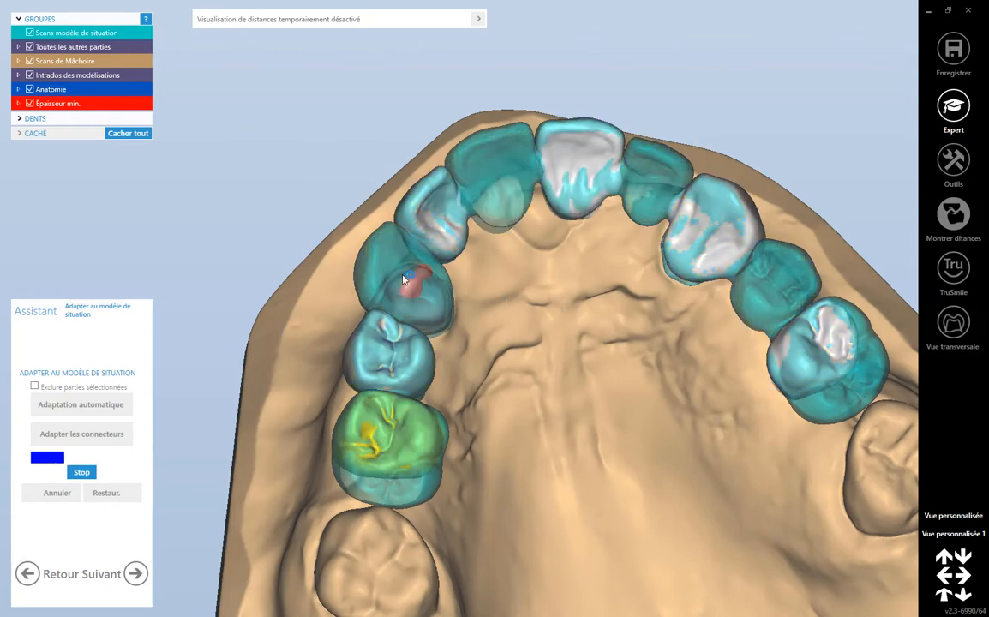
{"action": "right_click_drag", "start_coordinate": [550, 311], "coordinate": [502, 283]}
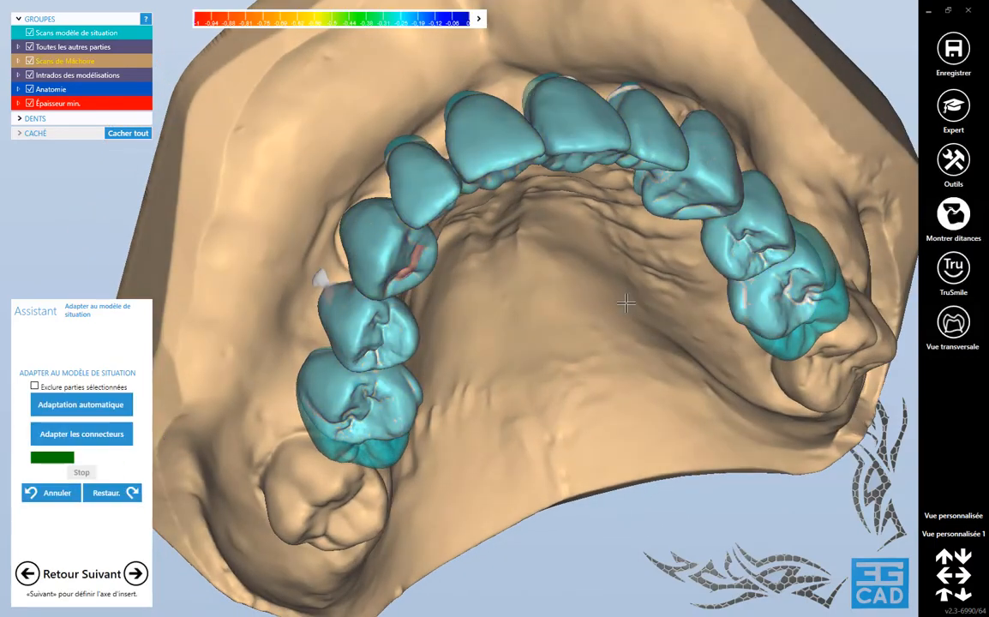
{"action": "right_click_drag", "start_coordinate": [609, 297], "coordinate": [578, 265]}
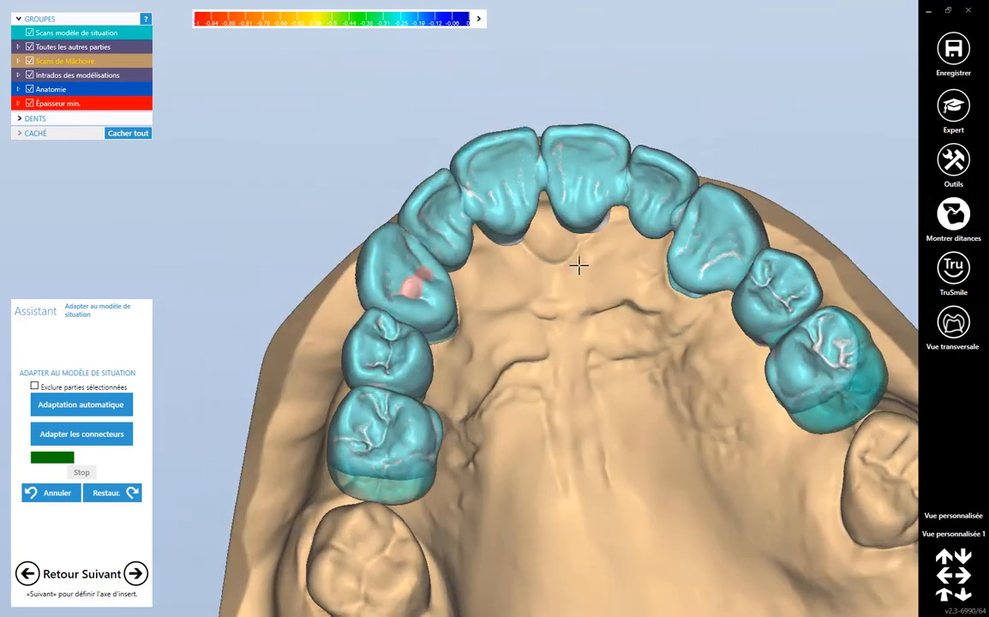
- Return to the modelling stage and reshape the side of tooth 11 facing tooth 12 with the tooth-zones preset
{"action": "scroll", "coordinate": [552, 240], "scroll_direction": "up", "scroll_amount": 6}
{"action": "right_click_drag", "start_coordinate": [364, 187], "coordinate": [530, 322]}
{"action": "scroll", "coordinate": [530, 324], "scroll_direction": "up", "scroll_amount": 6}
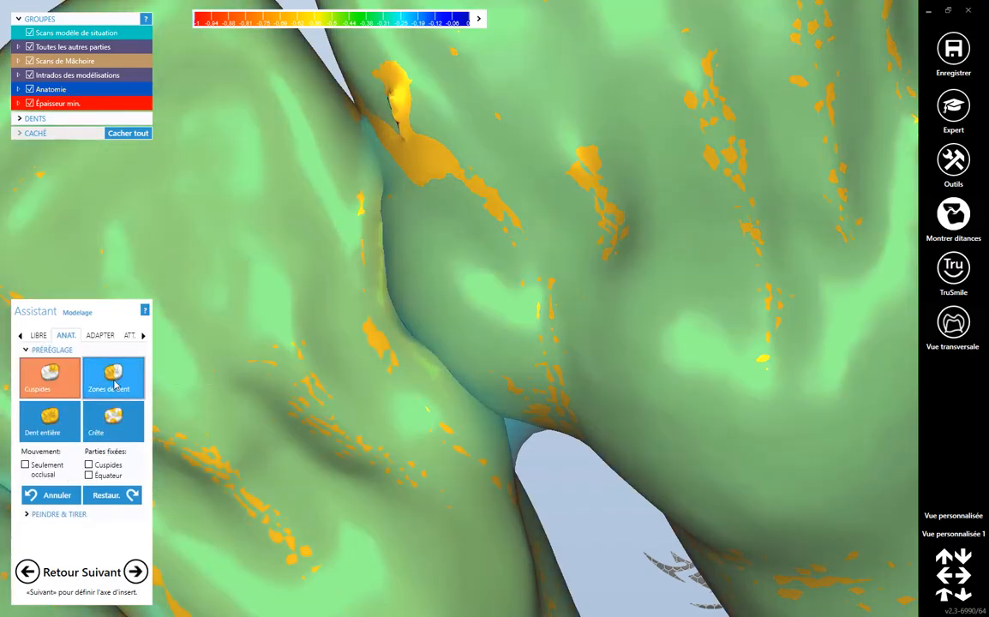
{"action": "left_click", "coordinate": [116, 381]}
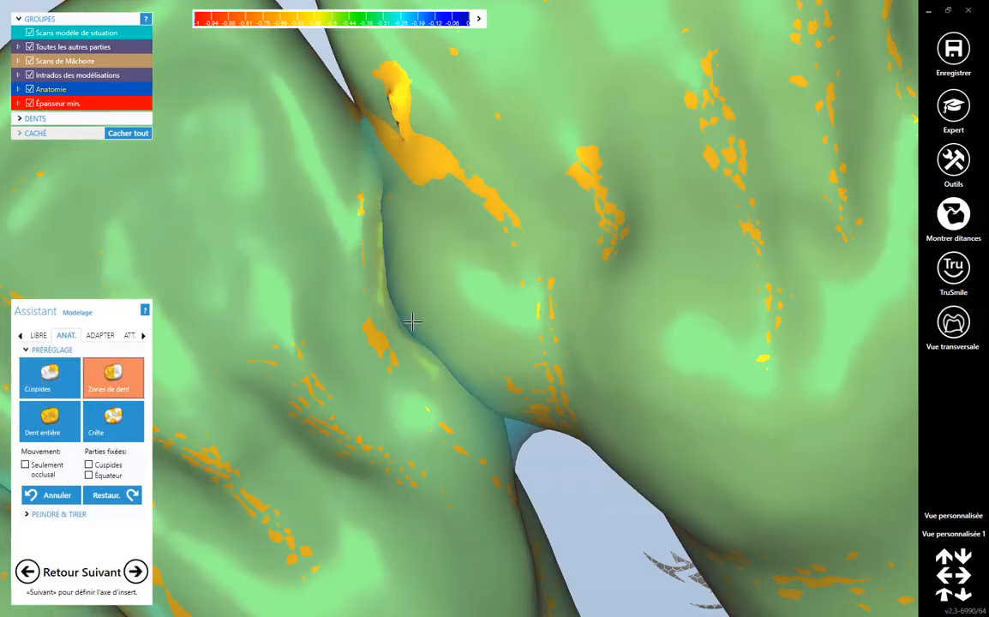
{"action": "scroll", "coordinate": [413, 322], "scroll_direction": "down", "scroll_amount": 6}
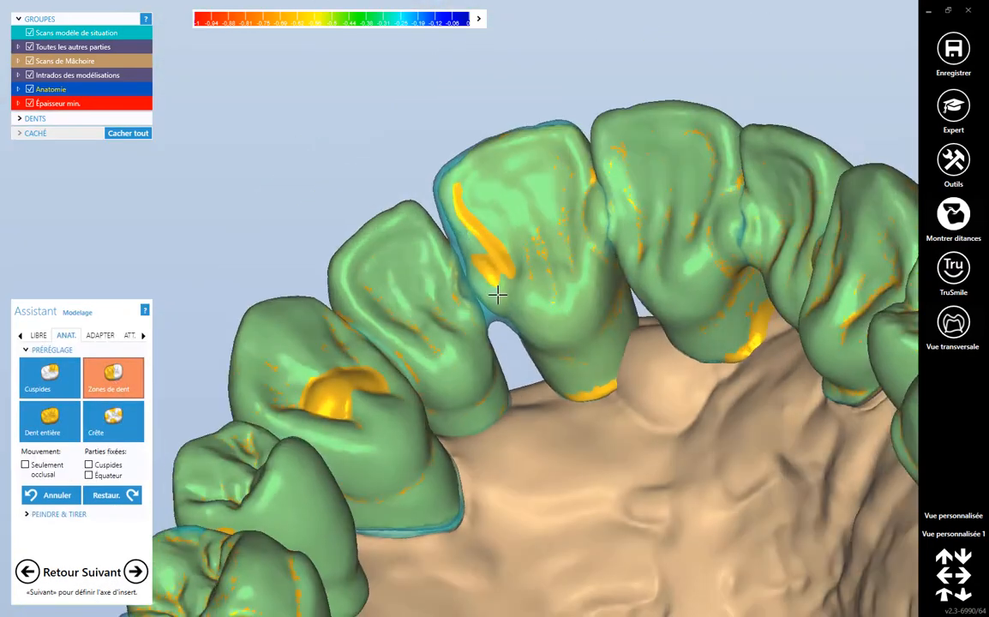
{"action": "right_click_drag", "start_coordinate": [498, 294], "coordinate": [495, 287]}
{"action": "scroll", "coordinate": [386, 352], "scroll_direction": "up", "scroll_amount": 3}
{"action": "scroll", "coordinate": [429, 321], "scroll_direction": "down", "scroll_amount": 4}
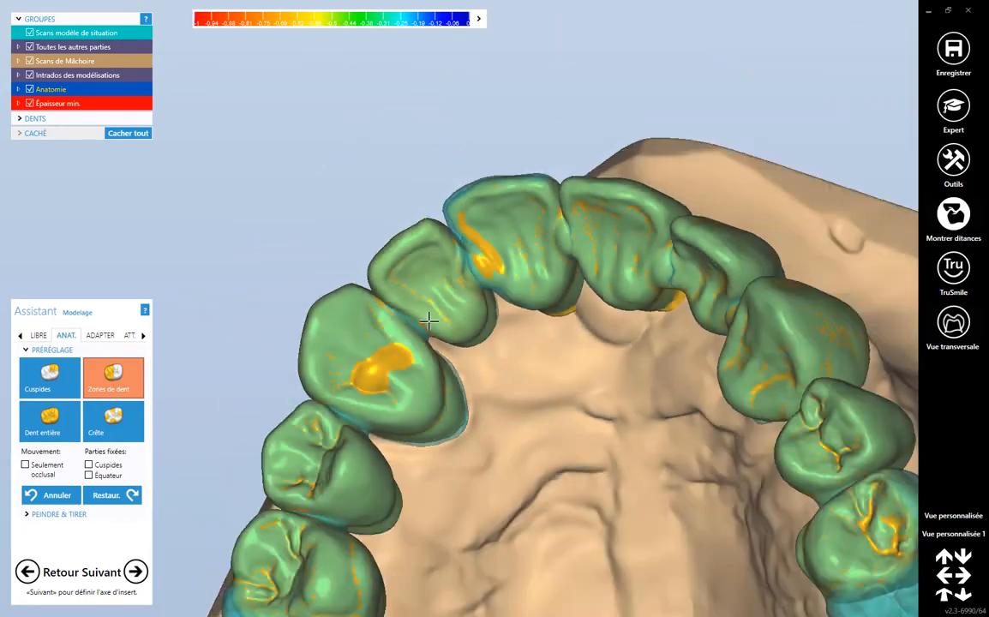
{"action": "right_click_drag", "start_coordinate": [429, 322], "coordinate": [500, 258]}
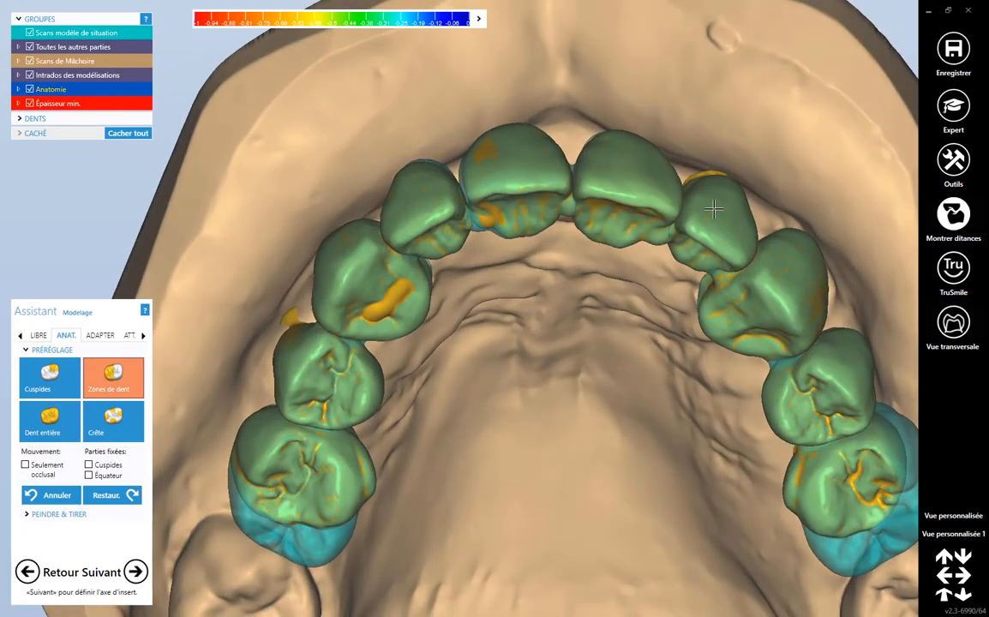
- Examine the modelled arch from the occlusal side and the palatal surface of tooth 13 up close with the distance colours shown
{"action": "scroll", "coordinate": [581, 239], "scroll_direction": "down", "scroll_amount": 3}
{"action": "right_click_drag", "start_coordinate": [583, 241], "coordinate": [618, 305]}
{"action": "middle_click_drag", "start_coordinate": [572, 371], "coordinate": [590, 322]}
{"action": "right_click_drag", "start_coordinate": [590, 322], "coordinate": [584, 349]}
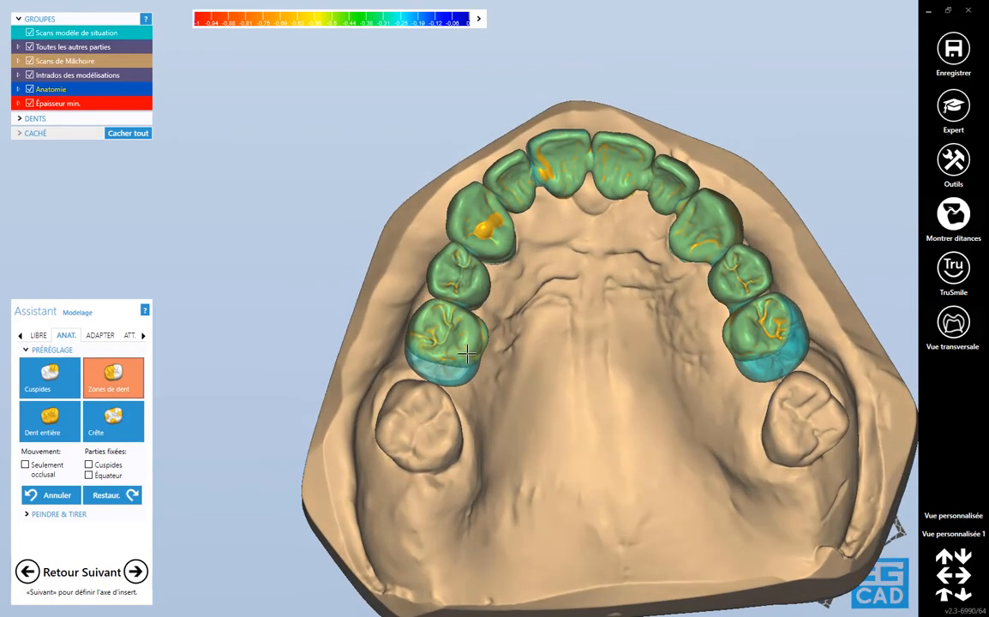
{"action": "middle_click_drag", "start_coordinate": [616, 326], "coordinate": [611, 364]}
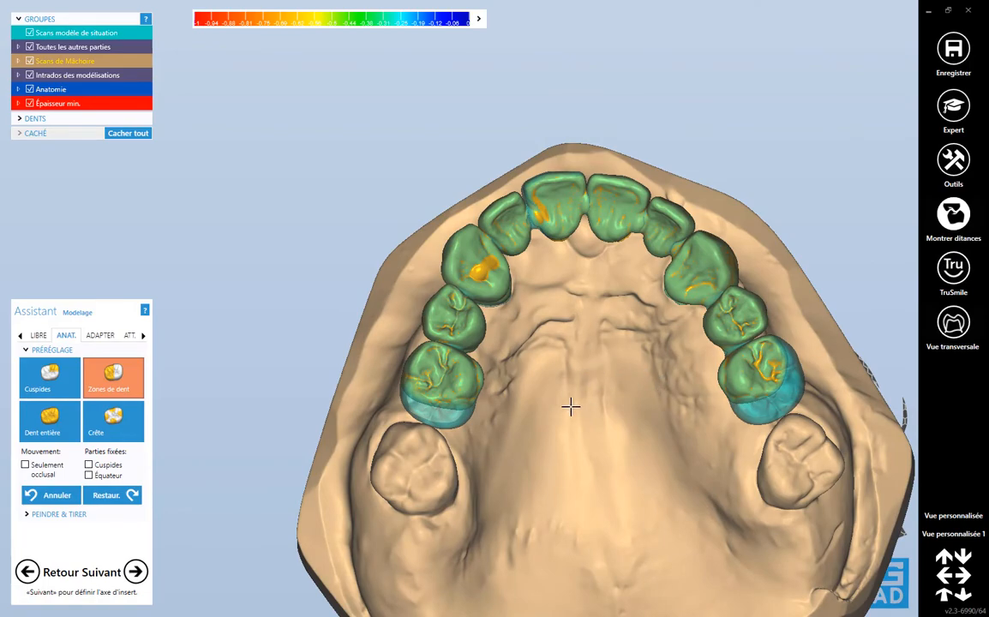
{"action": "scroll", "coordinate": [483, 274], "scroll_direction": "up", "scroll_amount": 3}
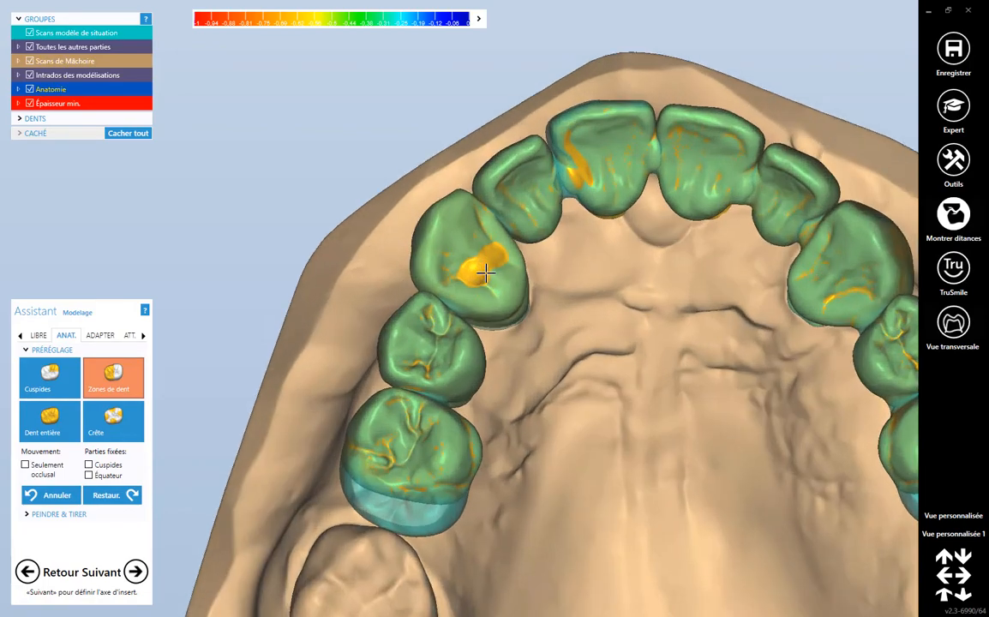
{"action": "scroll", "coordinate": [506, 276], "scroll_direction": "down", "scroll_amount": 3}
{"action": "right_click_drag", "start_coordinate": [591, 306], "coordinate": [592, 297]}
{"action": "scroll", "coordinate": [526, 260], "scroll_direction": "up", "scroll_amount": 5}
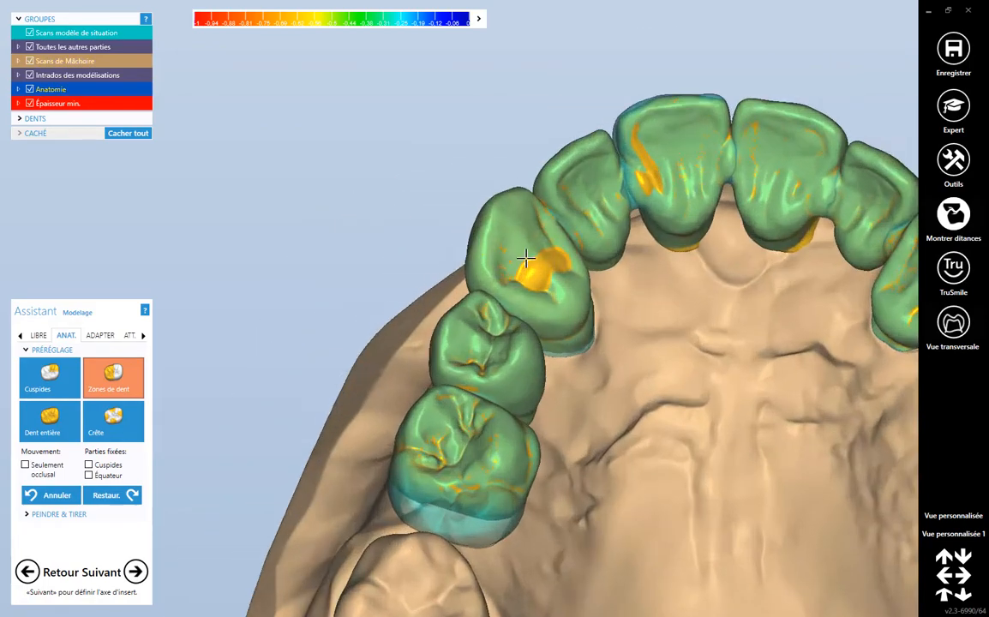
{"action": "right_click_drag", "start_coordinate": [536, 282], "coordinate": [213, 336]}
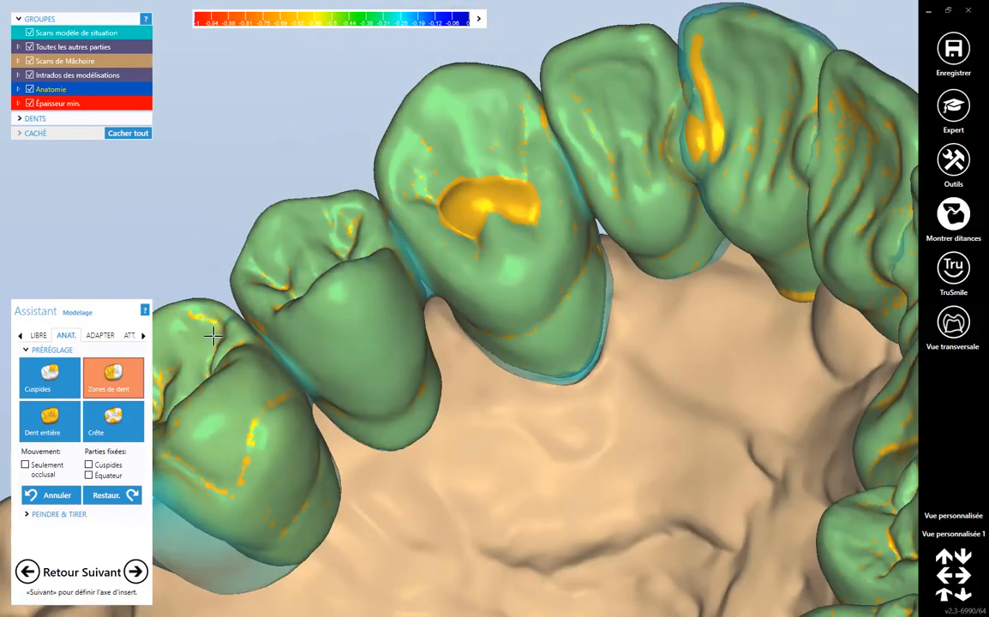
- Smooth the palatal surface of tooth 13 with the free-modelling smooth/flatten brush
{"action": "left_click", "coordinate": [38, 335]}
{"action": "scroll", "coordinate": [485, 201], "scroll_direction": "down", "scroll_amount": 2}
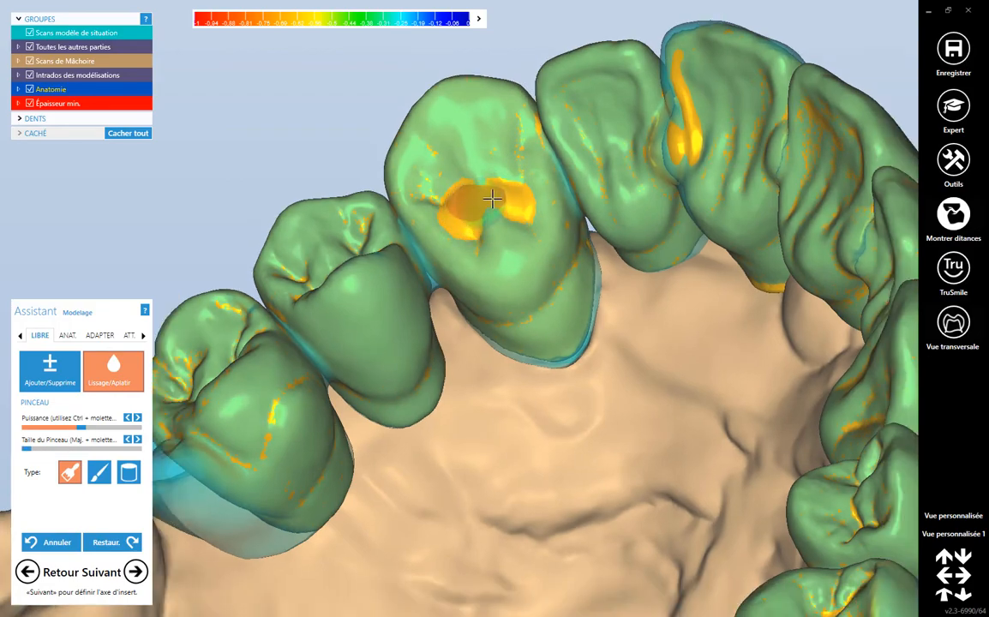
{"action": "scroll", "coordinate": [506, 230], "scroll_direction": "down", "scroll_amount": 3}
{"action": "mouse_move", "coordinate": [505, 229]}
{"action": "right_mouse_down"}
{"action": "mouse_move", "coordinate": [530, 265]}
{"action": "mouse_move", "coordinate": [450, 371]}
{"action": "mouse_move", "coordinate": [558, 401]}
{"action": "mouse_move", "coordinate": [574, 343]}
{"action": "mouse_move", "coordinate": [567, 338]}
{"action": "right_mouse_up"}
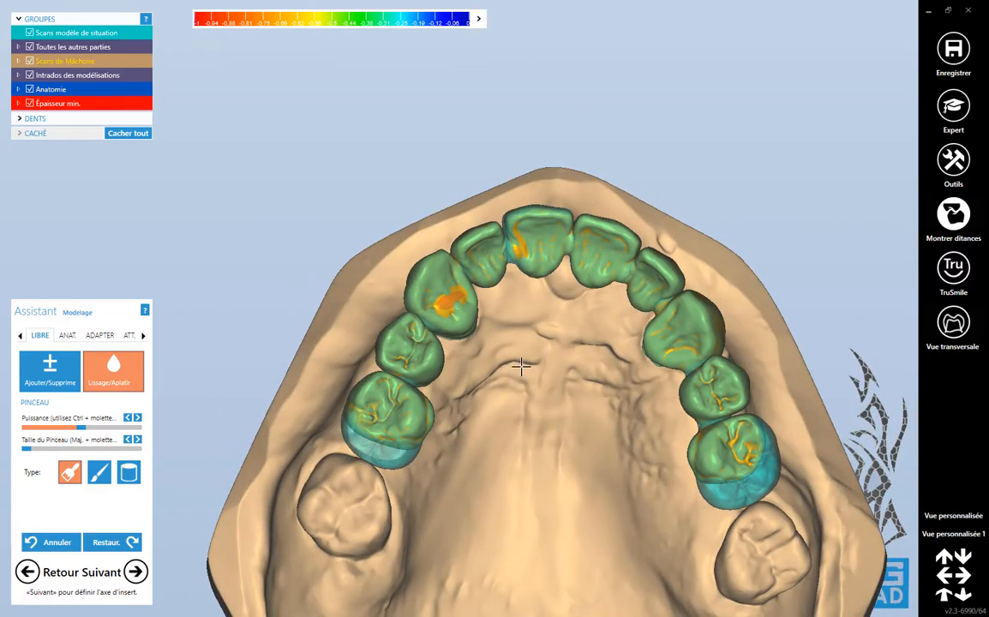
- Advance to the telescope insertion axis stage and set the common axis for 13-23 from custom view 1
{"action": "left_click", "coordinate": [139, 572]}
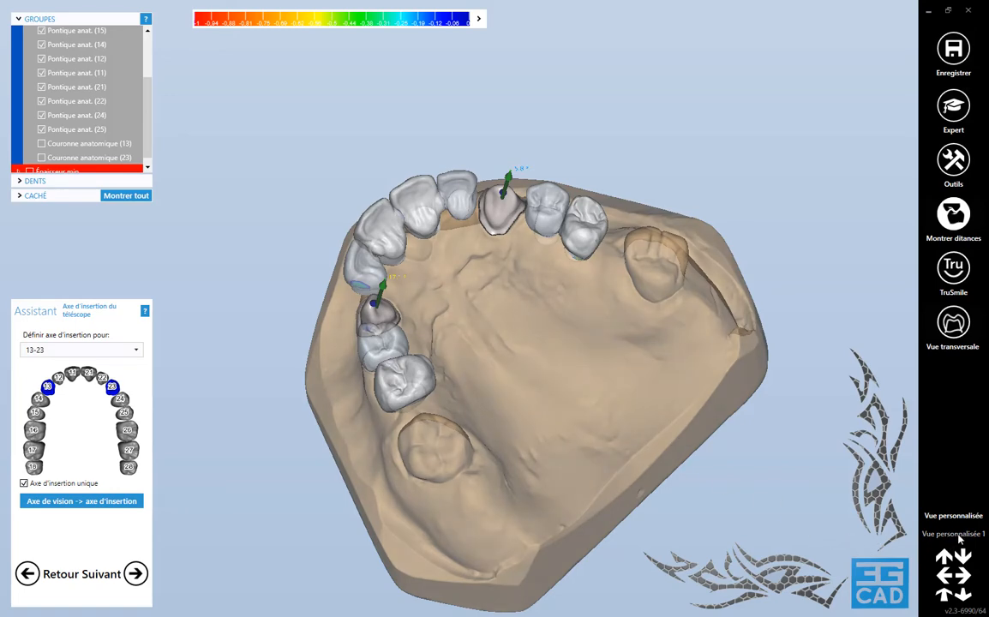
{"action": "left_click", "coordinate": [957, 534]}
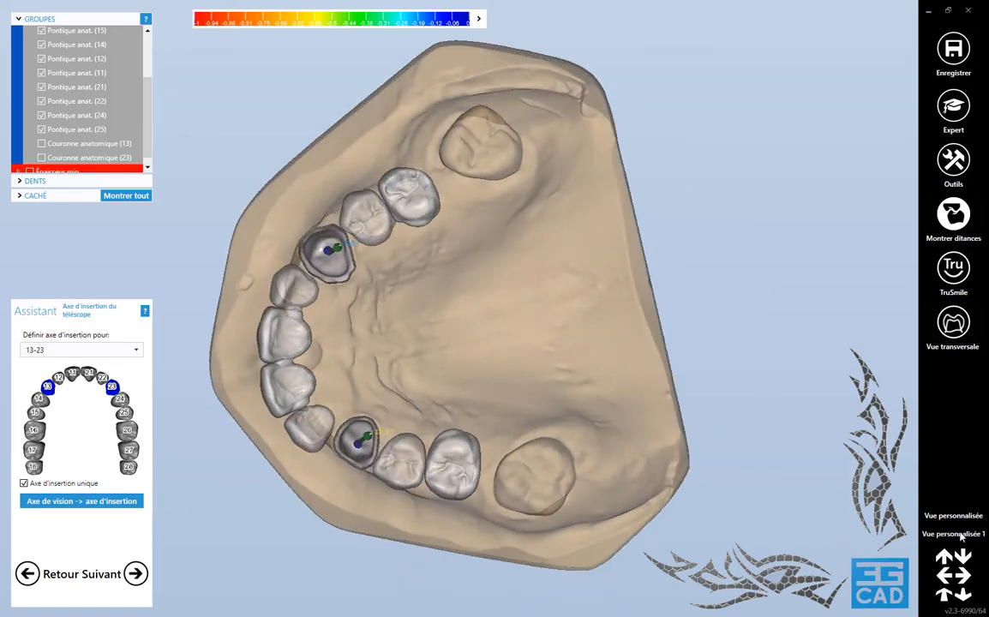
{"action": "left_click", "coordinate": [72, 504]}
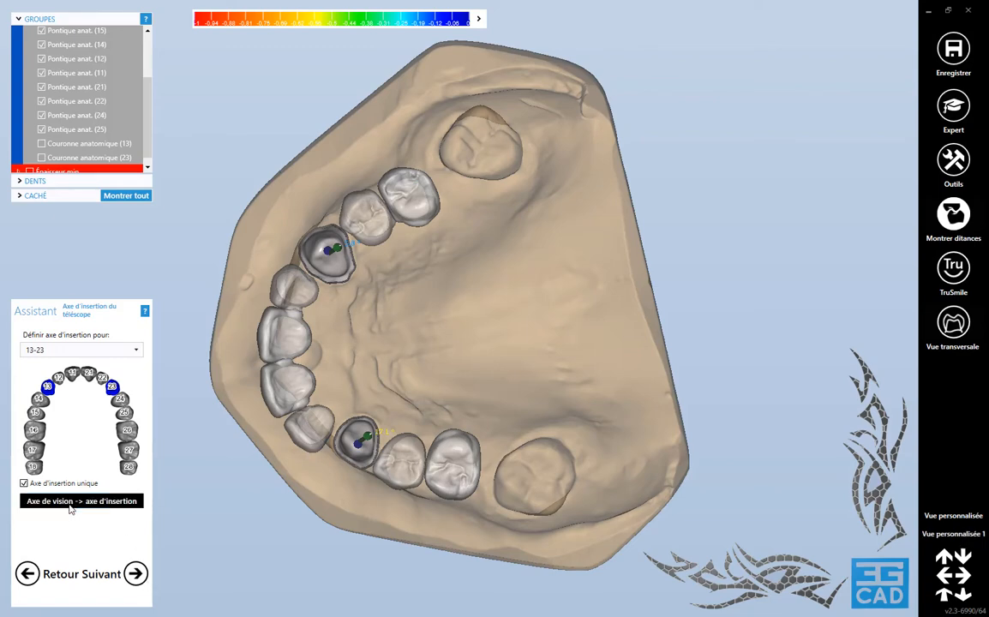
- Show the anatomic crowns of teeth 13 and 23 and check the insertion axis against each crown up close
{"action": "left_click", "coordinate": [42, 143]}
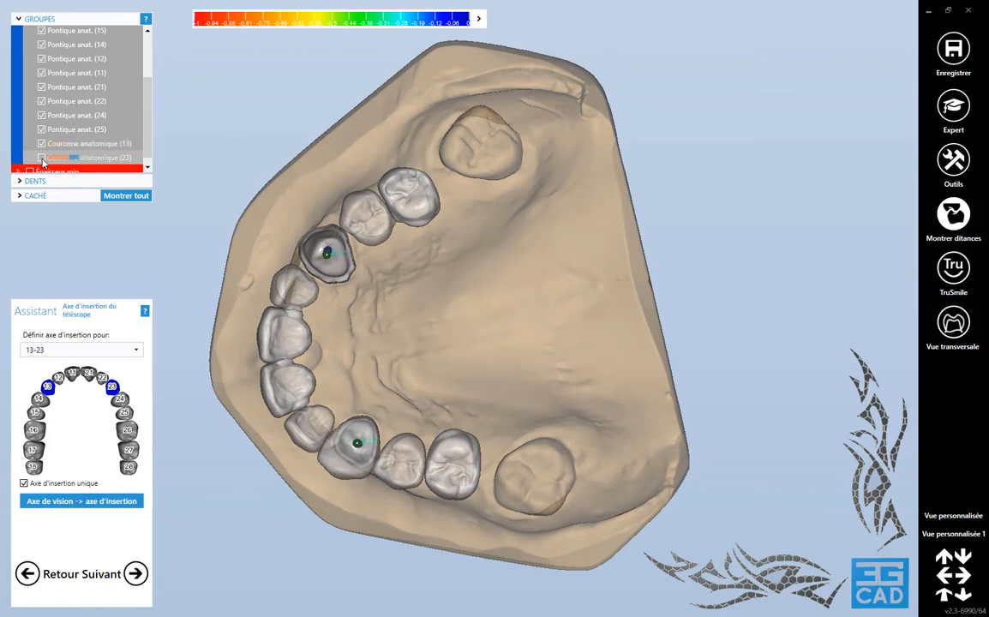
{"action": "left_click", "coordinate": [42, 158]}
{"action": "scroll", "coordinate": [417, 352], "scroll_direction": "down", "scroll_amount": 2}
{"action": "scroll", "coordinate": [368, 354], "scroll_direction": "up", "scroll_amount": 5}
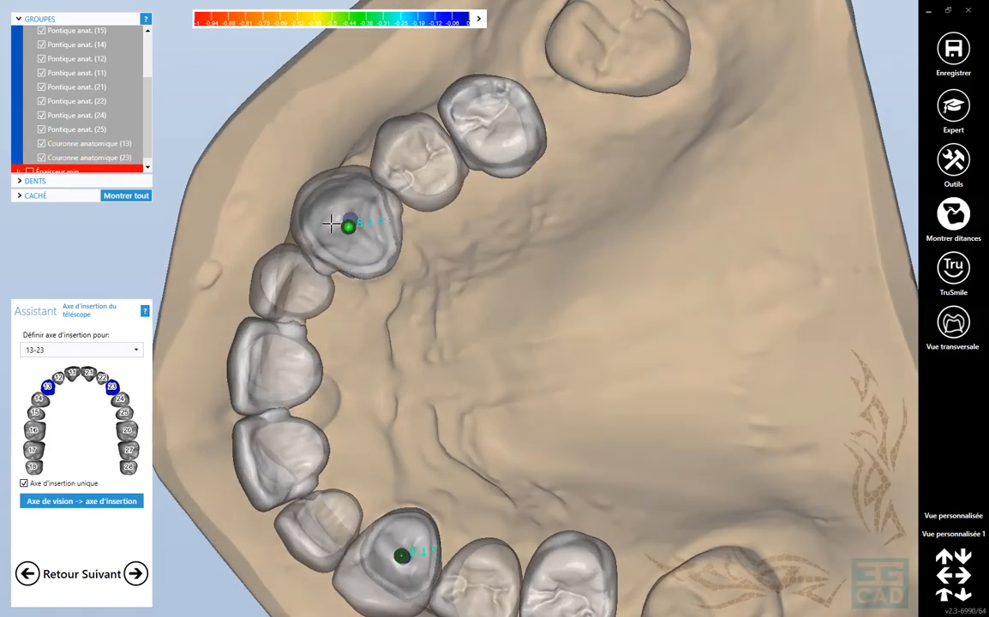
{"action": "scroll", "coordinate": [348, 221], "scroll_direction": "down", "scroll_amount": 4}
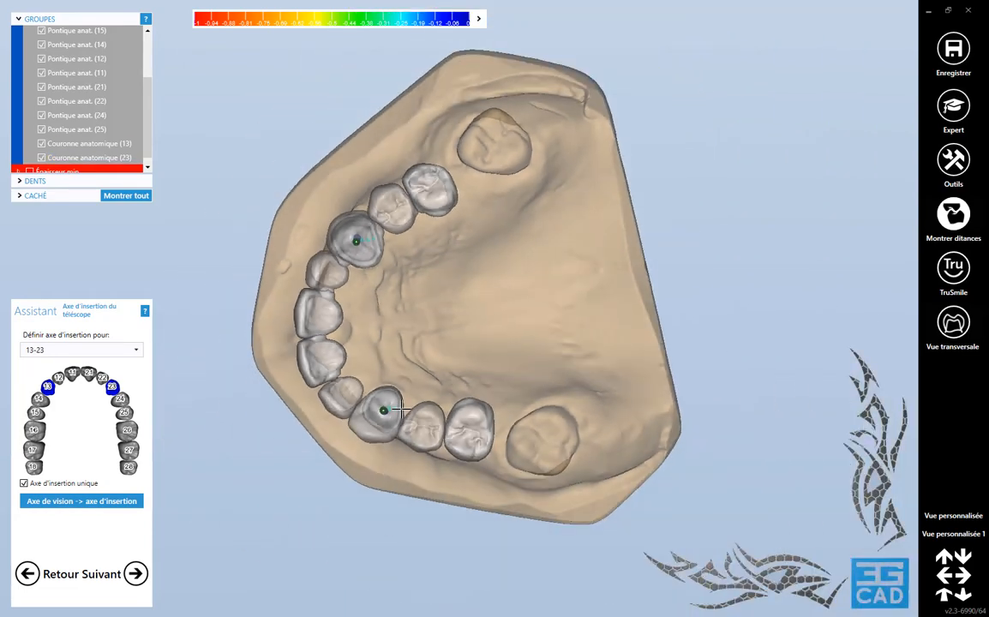
{"action": "scroll", "coordinate": [381, 403], "scroll_direction": "up", "scroll_amount": 6}
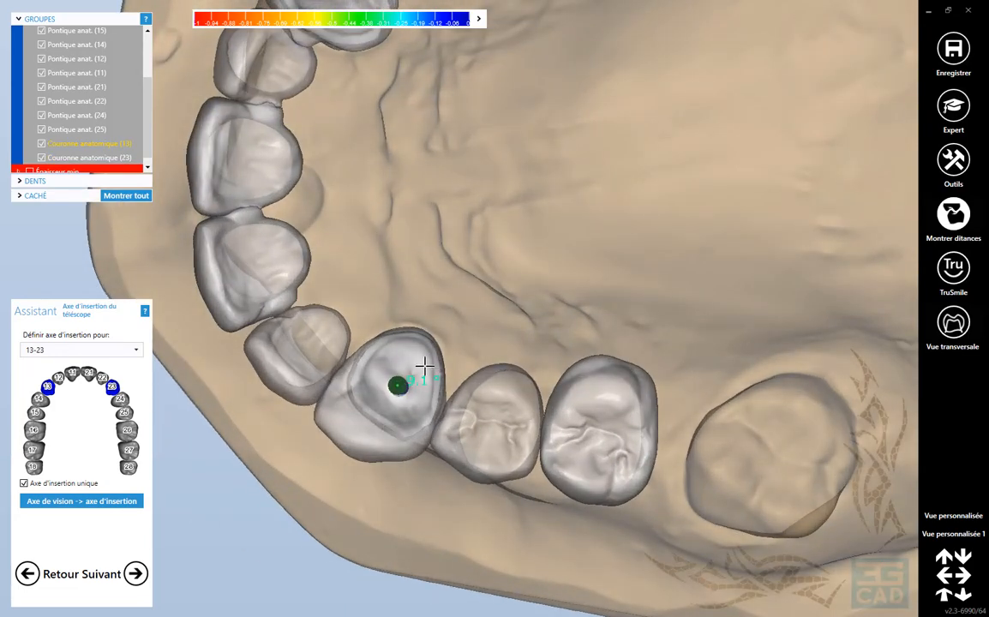
{"action": "scroll", "coordinate": [512, 322], "scroll_direction": "down", "scroll_amount": 6}
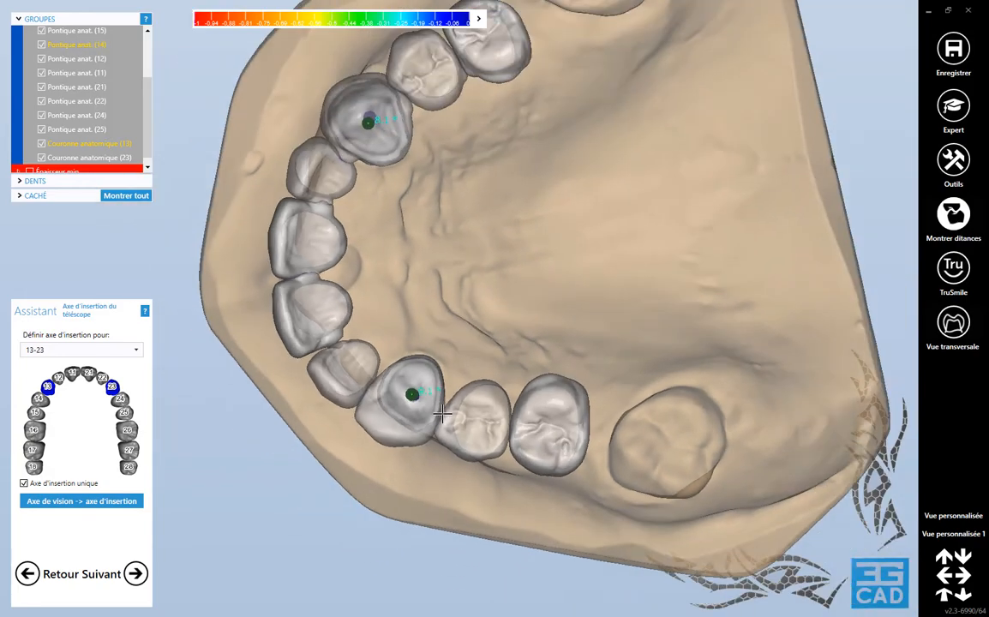
- Tilt the occlusal view slightly and apply this viewing direction as the common insertion axis for 13-23
{"action": "right_click_drag", "start_coordinate": [512, 322], "coordinate": [511, 323]}
{"action": "scroll", "coordinate": [469, 309], "scroll_direction": "up", "scroll_amount": 6}
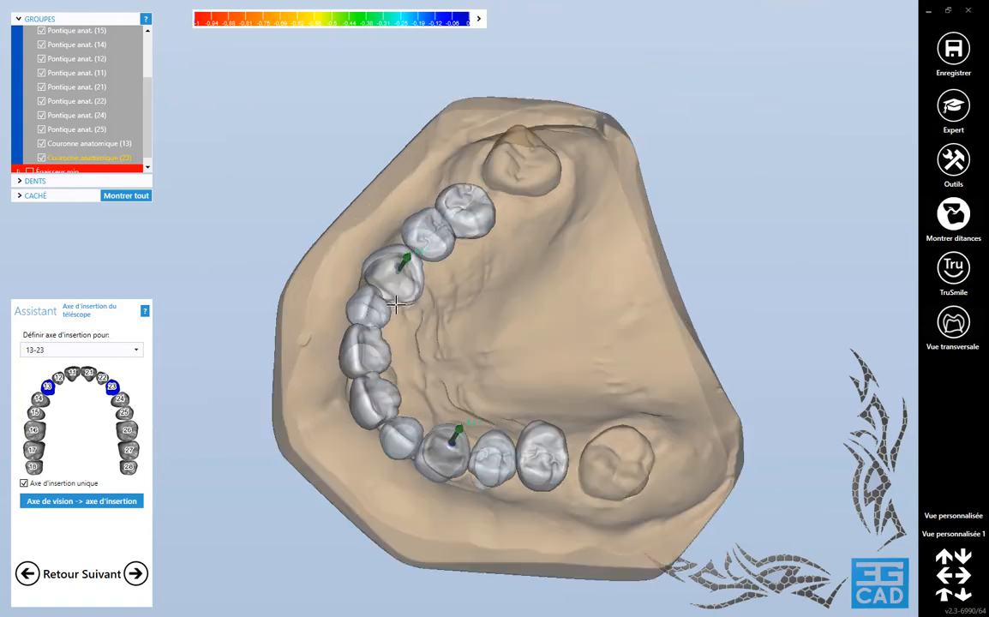
{"action": "scroll", "coordinate": [427, 364], "scroll_direction": "down", "scroll_amount": 3}
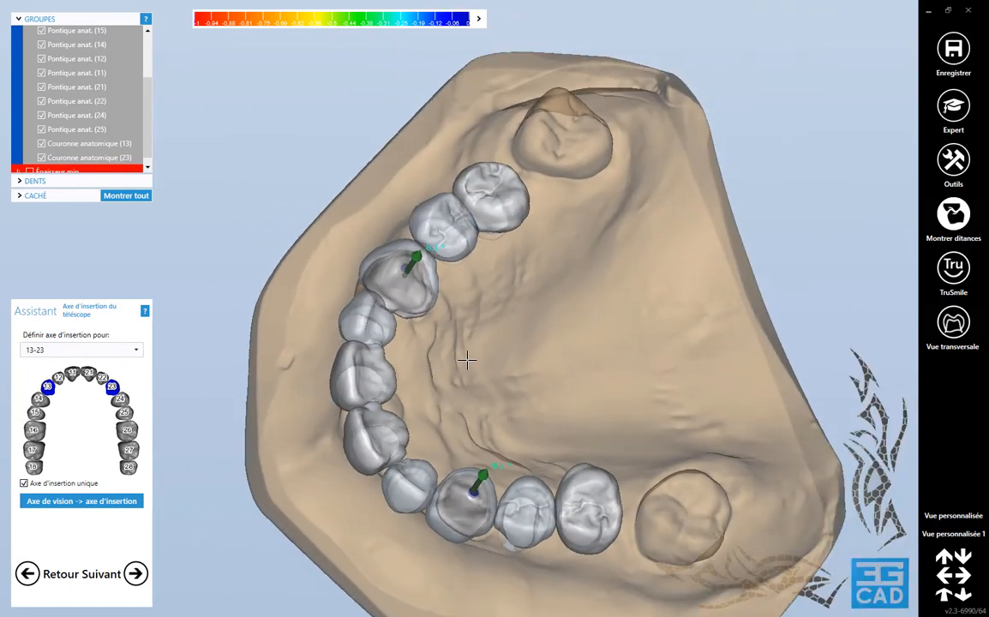
{"action": "right_click_drag", "start_coordinate": [477, 368], "coordinate": [474, 370]}
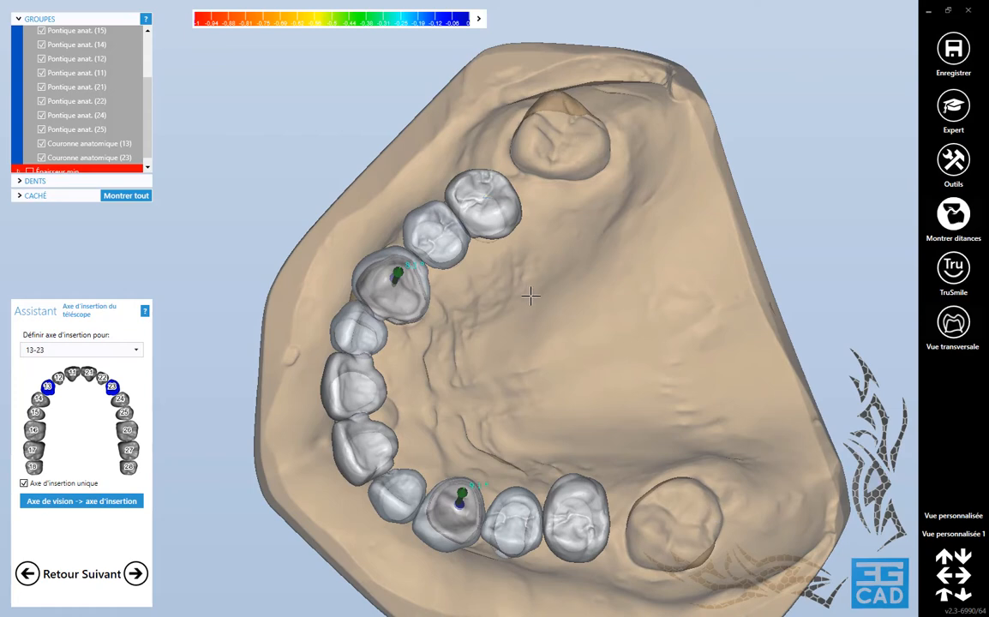
{"action": "right_click_drag", "start_coordinate": [531, 296], "coordinate": [533, 317]}
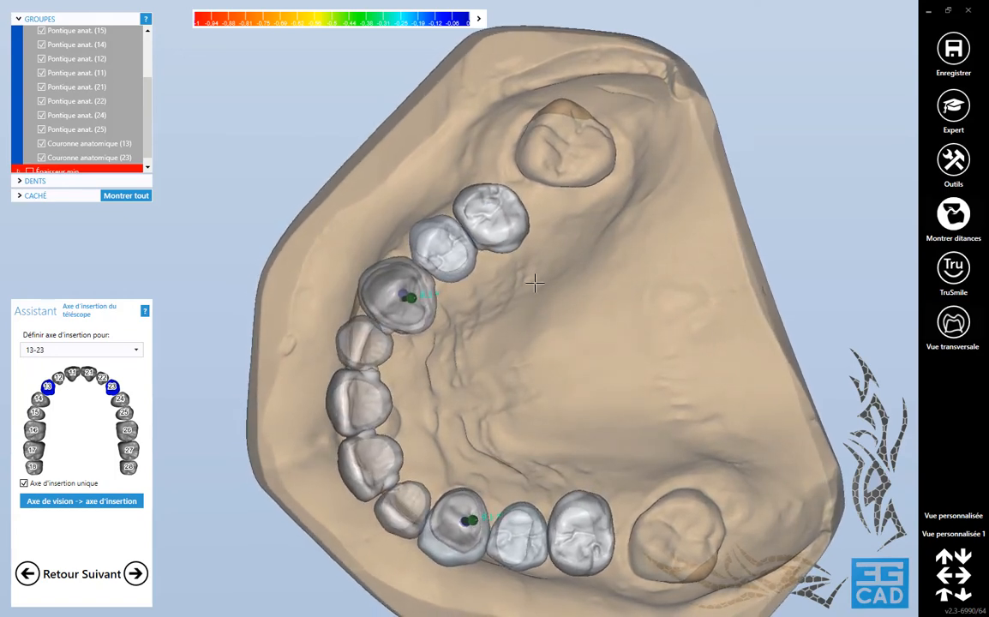
{"action": "left_click", "coordinate": [85, 503]}
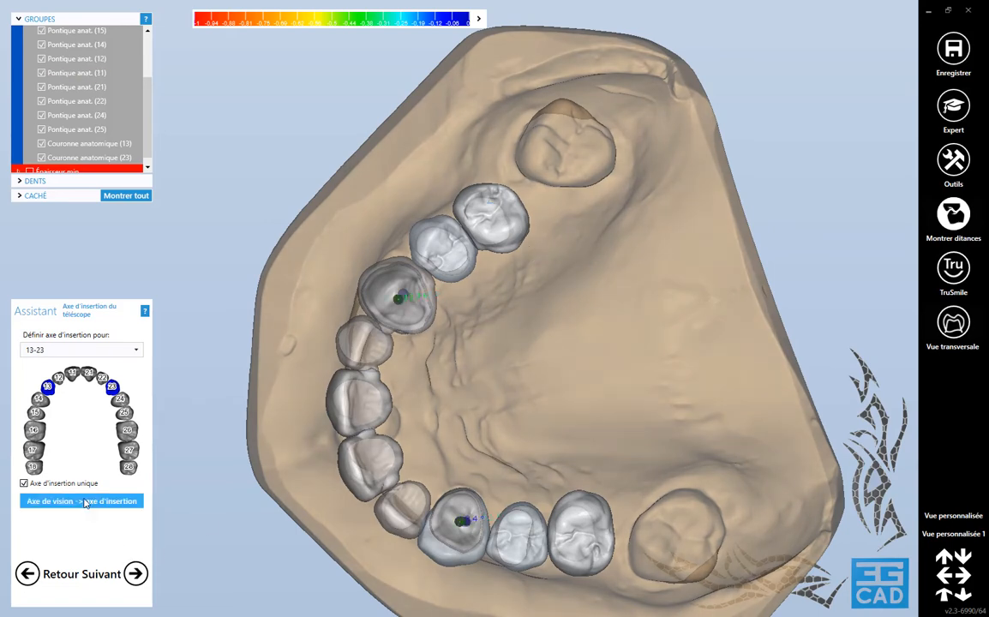
- Advance to the primary telescope stage and examine the telescope's friction zones and control points on tooth 23 up close
{"action": "left_click", "coordinate": [135, 576]}
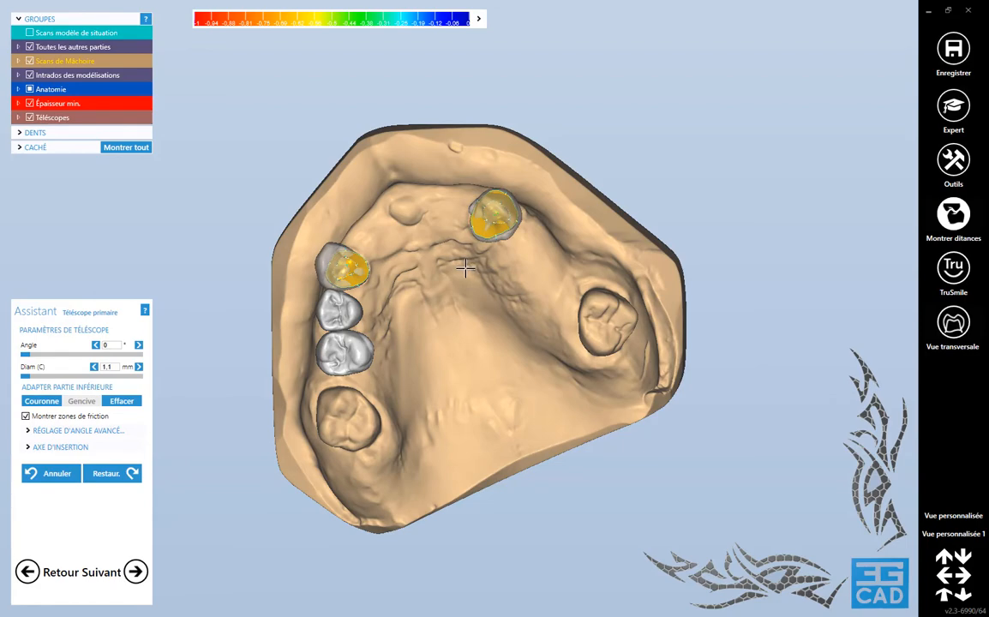
{"action": "scroll", "coordinate": [494, 217], "scroll_direction": "up", "scroll_amount": 3}
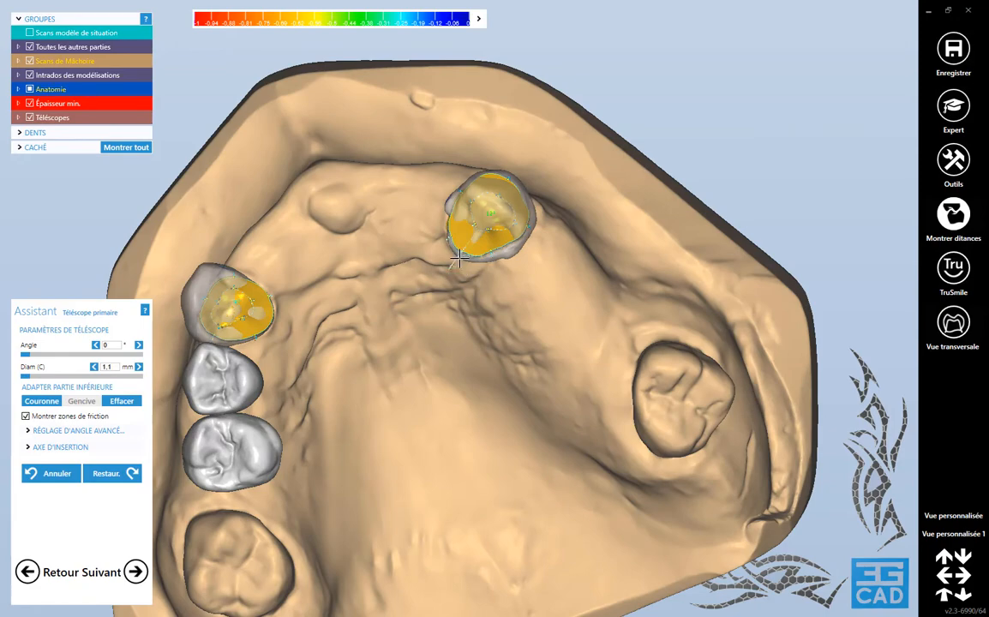
{"action": "scroll", "coordinate": [455, 301], "scroll_direction": "down", "scroll_amount": 3}
{"action": "right_click_drag", "start_coordinate": [454, 300], "coordinate": [535, 303]}
{"action": "scroll", "coordinate": [535, 303], "scroll_direction": "up", "scroll_amount": 3}
{"action": "scroll", "coordinate": [536, 303], "scroll_direction": "up", "scroll_amount": 3}
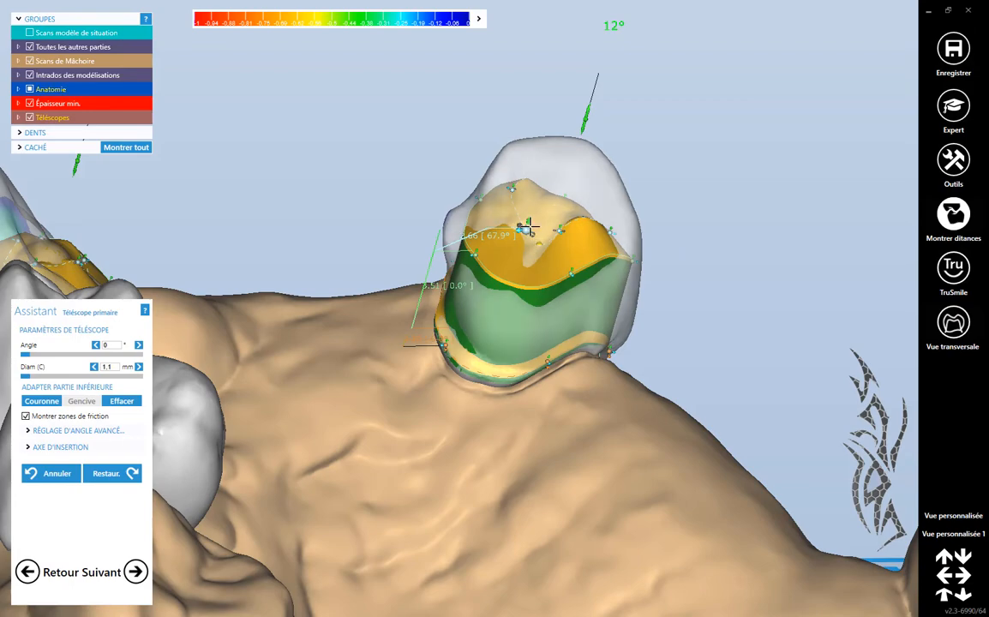
{"action": "scroll", "coordinate": [525, 224], "scroll_direction": "up", "scroll_amount": 5}
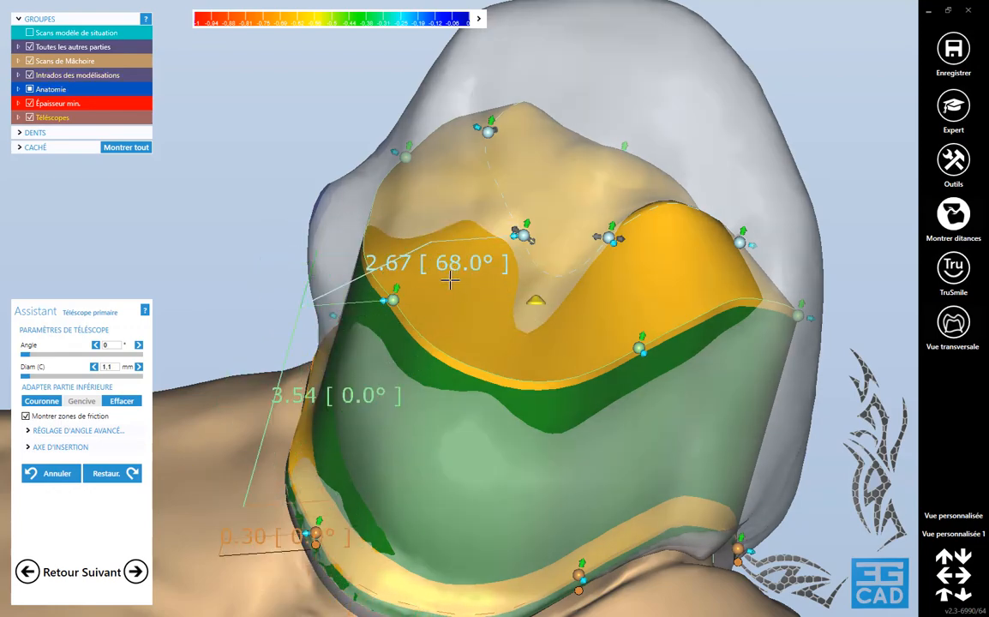
- Add a new control curve on the occlusal surface of tooth 23's primary telescope and check it up close
{"action": "left_click", "coordinate": [458, 285]}
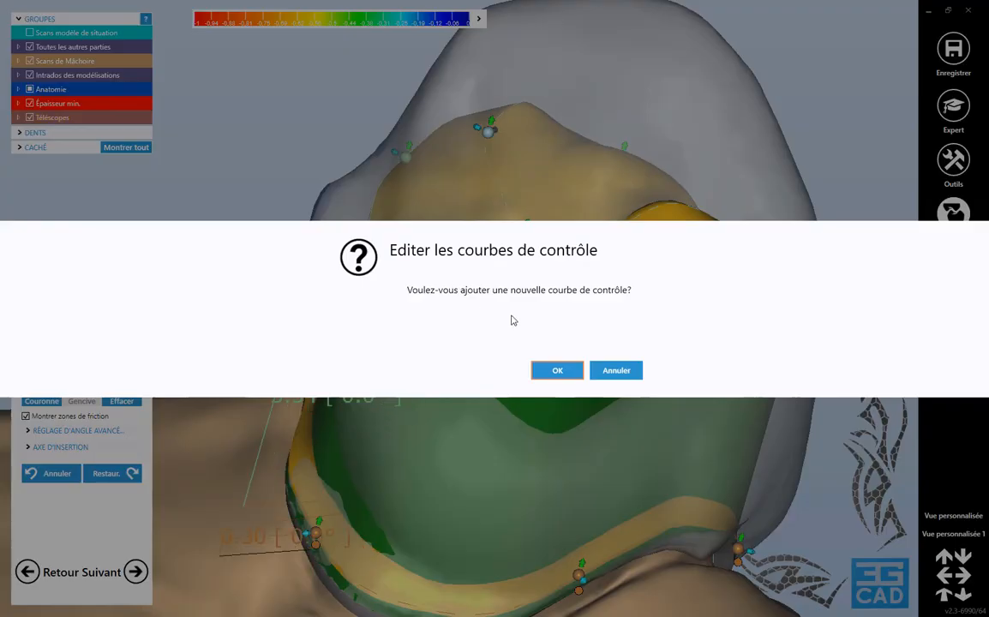
{"action": "left_click", "coordinate": [557, 369]}
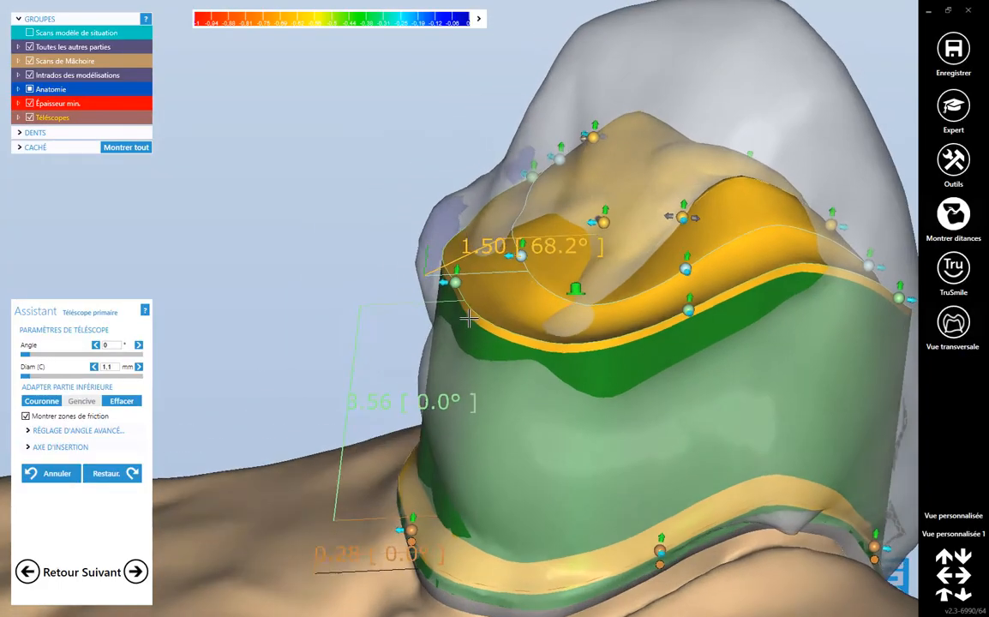
{"action": "right_click_drag", "start_coordinate": [469, 318], "coordinate": [497, 386]}
{"action": "scroll", "coordinate": [475, 307], "scroll_direction": "down", "scroll_amount": 3}
{"action": "scroll", "coordinate": [497, 387], "scroll_direction": "up", "scroll_amount": 5}
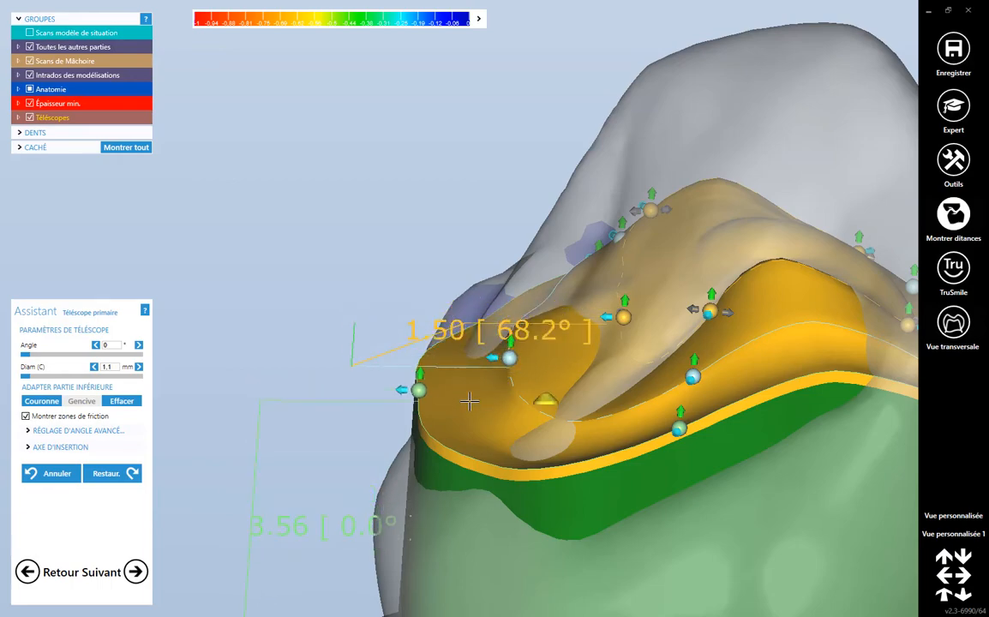
{"action": "scroll", "coordinate": [470, 401], "scroll_direction": "down", "scroll_amount": 5}
{"action": "mouse_move", "coordinate": [477, 441]}
{"action": "right_mouse_down"}
{"action": "mouse_move", "coordinate": [492, 436]}
{"action": "mouse_move", "coordinate": [485, 422]}
{"action": "right_mouse_up"}
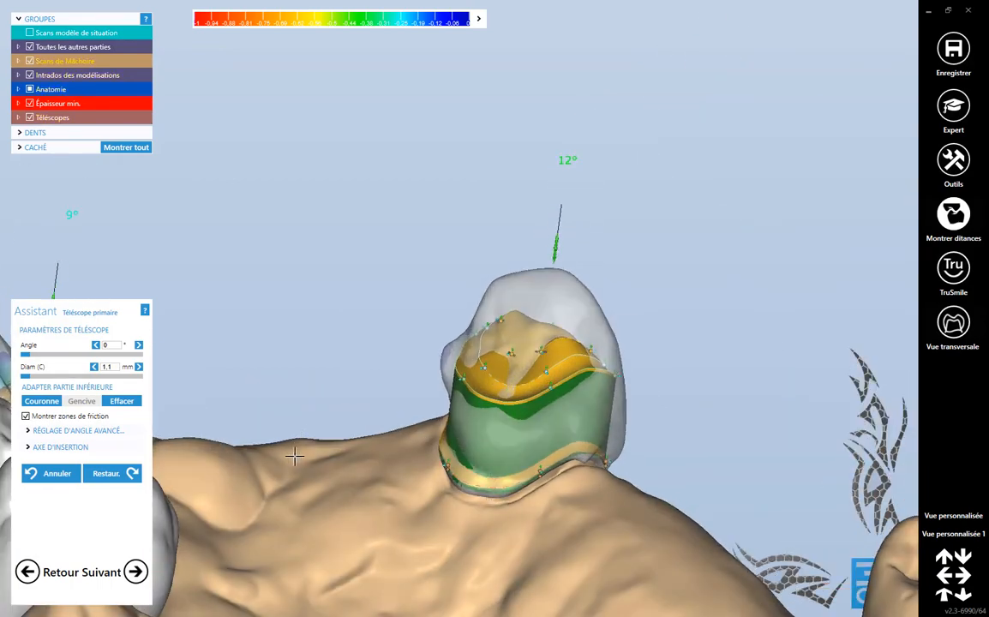
- Add a new control curve on the occlusal surface of tooth 13's primary telescope
{"action": "scroll", "coordinate": [391, 444], "scroll_direction": "down", "scroll_amount": 6}
{"action": "scroll", "coordinate": [311, 428], "scroll_direction": "up", "scroll_amount": 5}
{"action": "middle_click", "coordinate": [313, 430]}
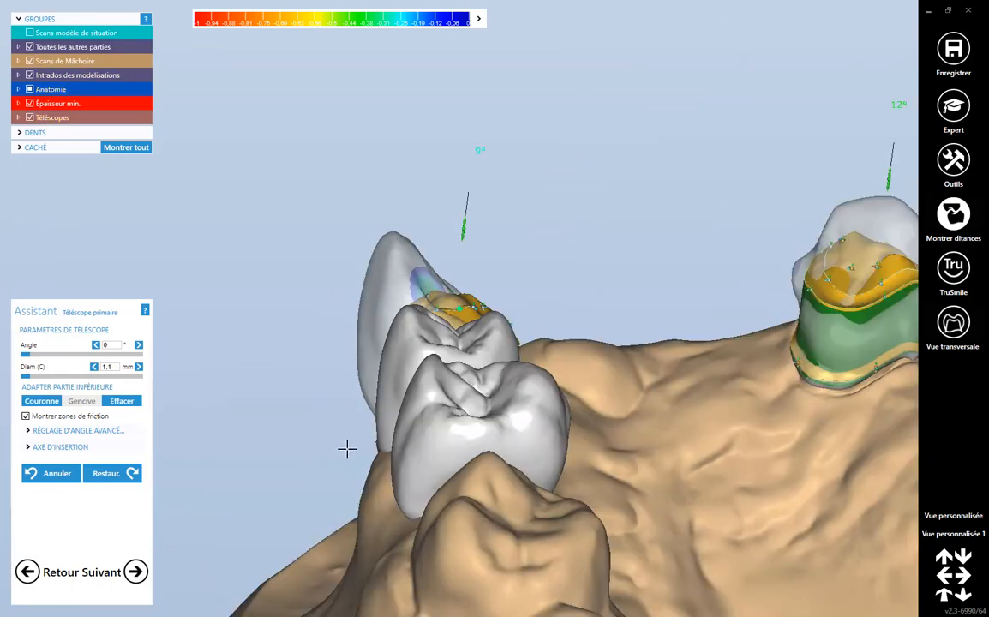
{"action": "right_click_drag", "start_coordinate": [572, 448], "coordinate": [504, 361]}
{"action": "scroll", "coordinate": [504, 355], "scroll_direction": "up", "scroll_amount": 7}
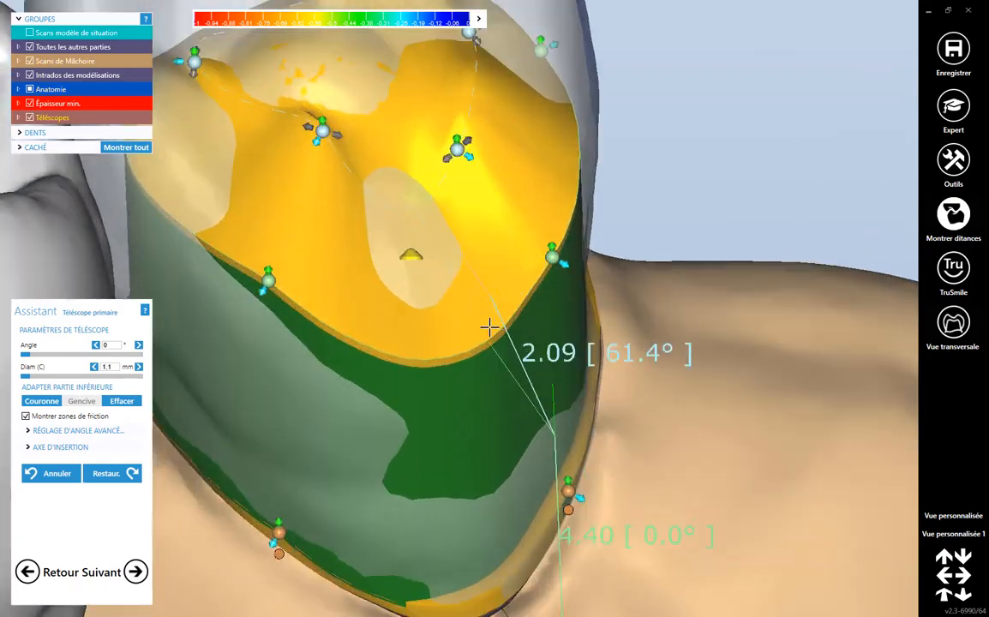
{"action": "left_click", "coordinate": [478, 246]}
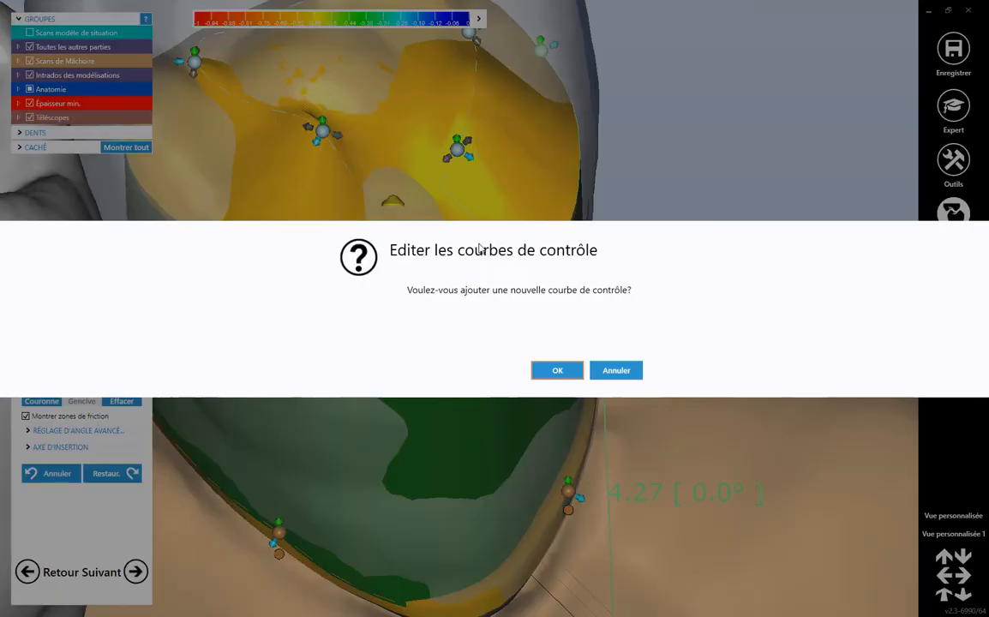
{"action": "left_click", "coordinate": [557, 370]}
{"action": "scroll", "coordinate": [532, 356], "scroll_direction": "down", "scroll_amount": 5}
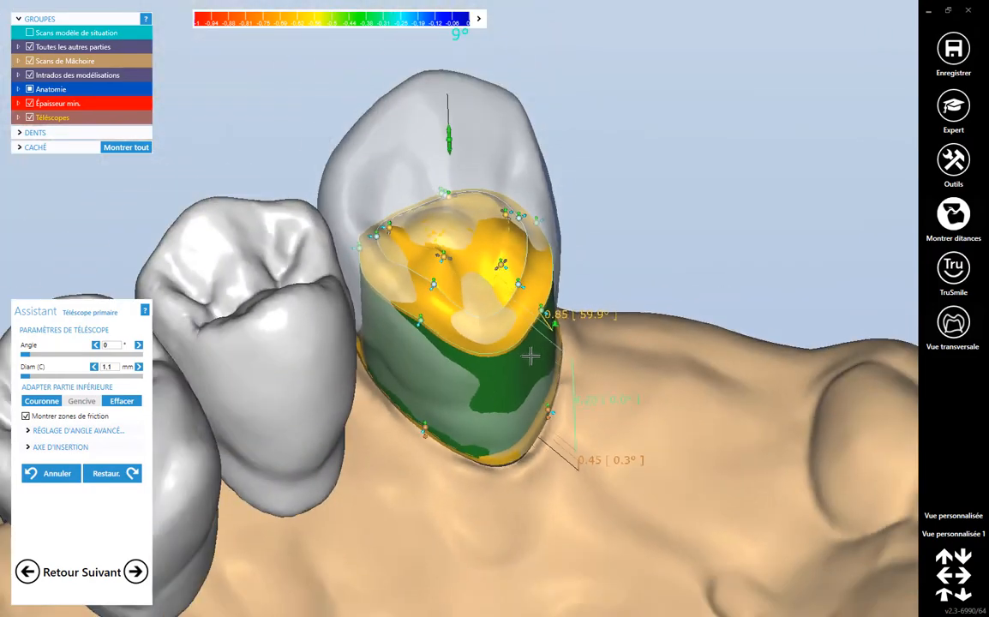
- Examine tooth 13's telescope, its friction zones and its fit inside the anatomic crown from the side and occlusally
{"action": "right_click_drag", "start_coordinate": [530, 353], "coordinate": [541, 360]}
{"action": "middle_click_drag", "start_coordinate": [541, 361], "coordinate": [618, 371]}
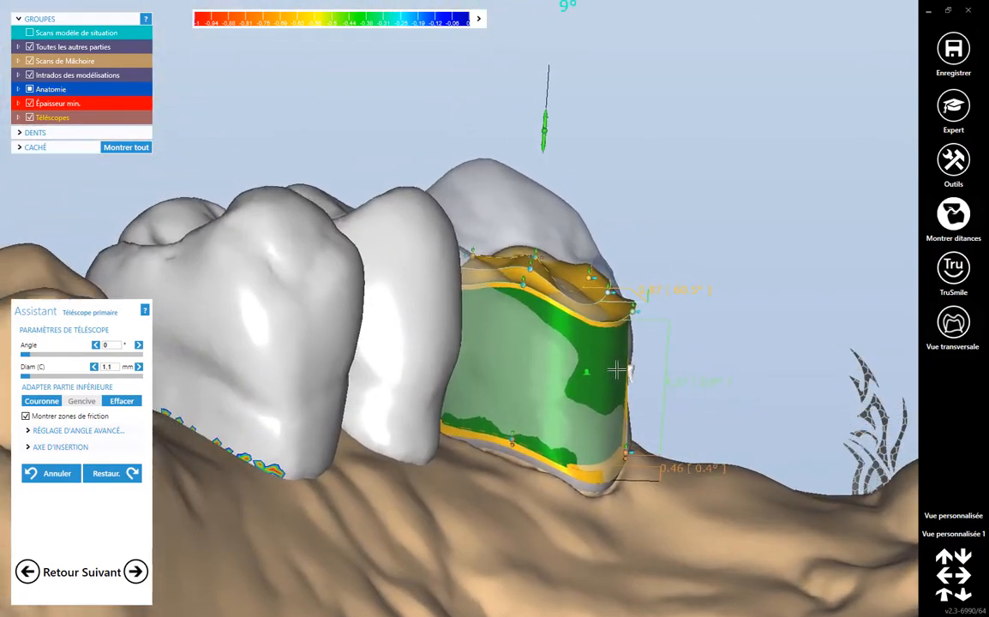
{"action": "right_click_drag", "start_coordinate": [618, 371], "coordinate": [816, 414]}
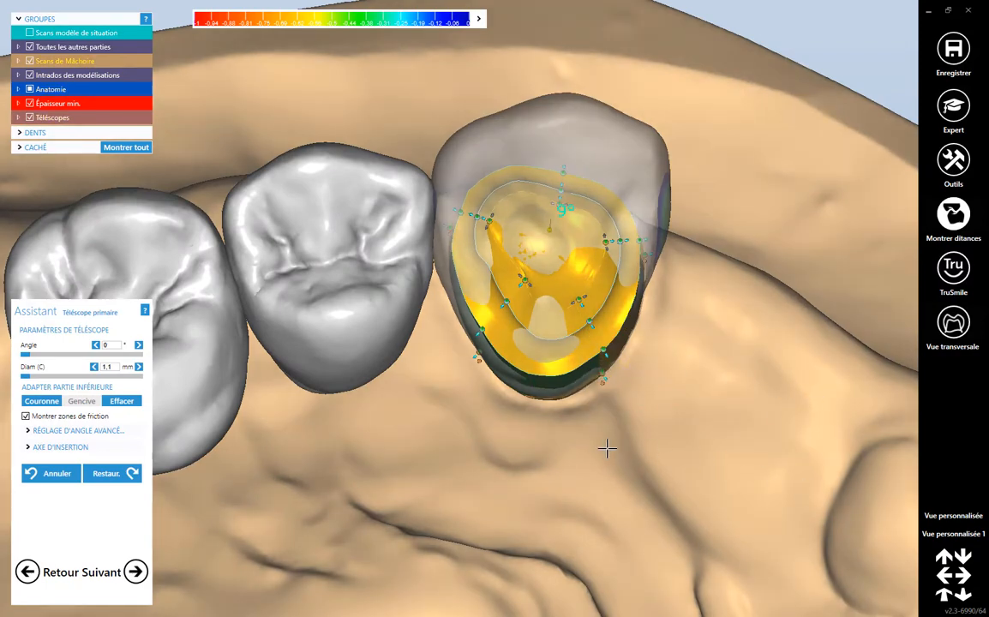
{"action": "right_click_drag", "start_coordinate": [657, 382], "coordinate": [655, 449]}
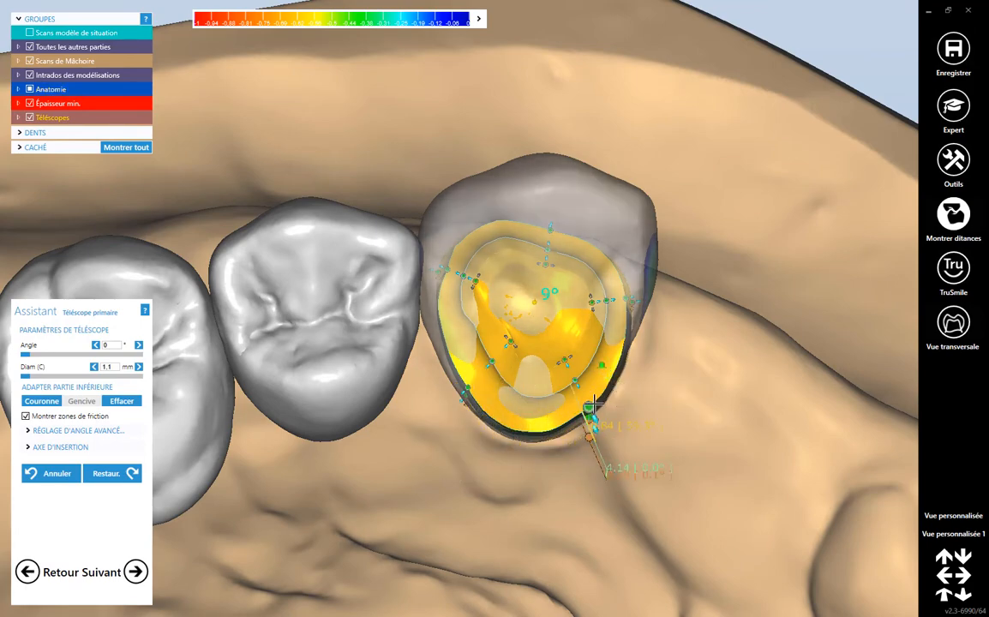
{"action": "right_click_drag", "start_coordinate": [530, 405], "coordinate": [562, 489]}
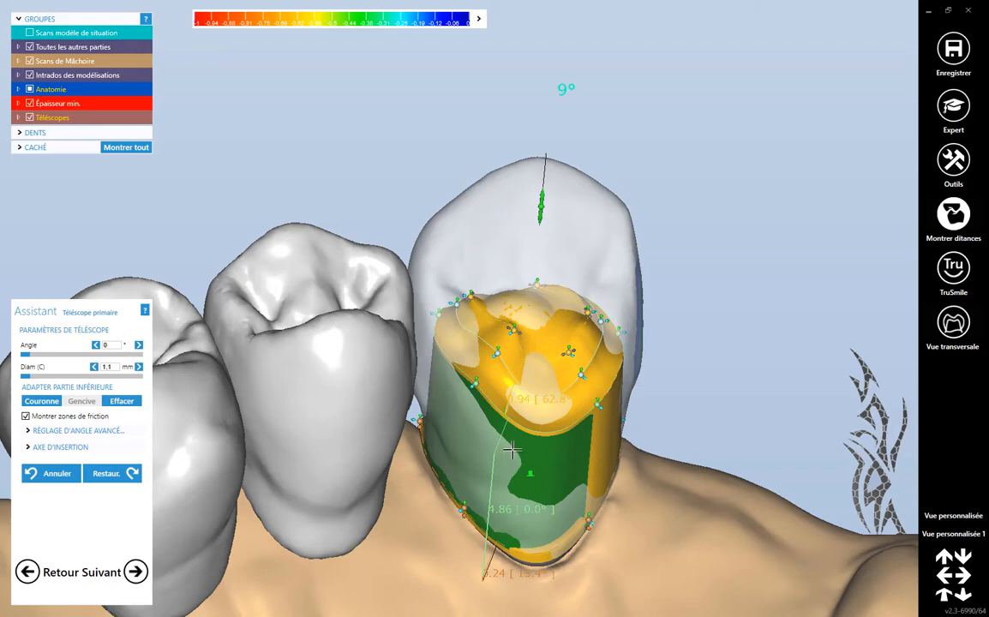
{"action": "right_click_drag", "start_coordinate": [520, 448], "coordinate": [556, 440]}
{"action": "scroll", "coordinate": [562, 474], "scroll_direction": "down", "scroll_amount": 2}
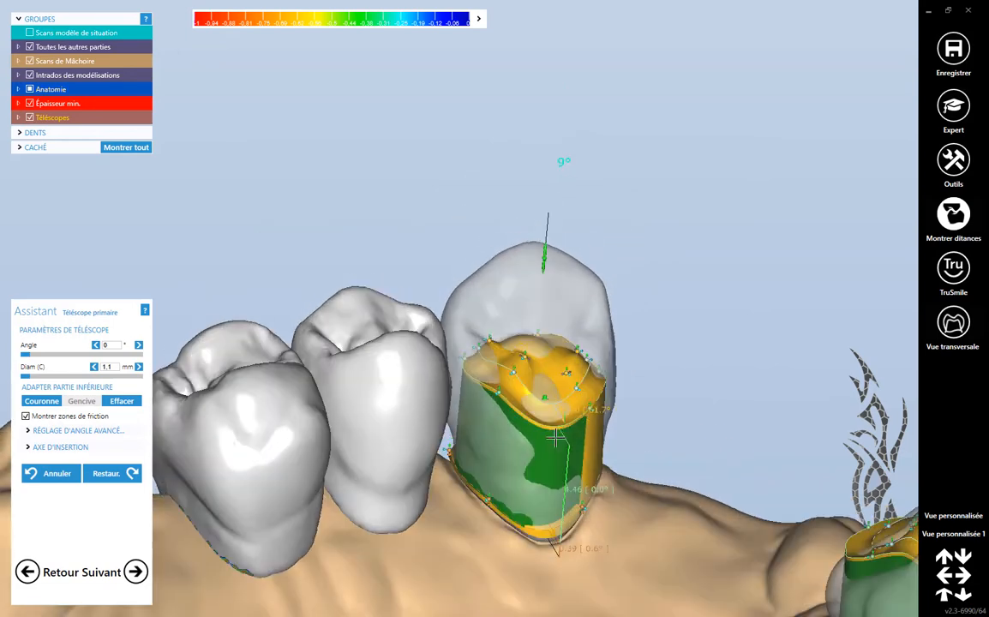
- Hide anatomic pontics 15 and 14 to clear the view of tooth 13's telescope
{"action": "left_click", "coordinate": [21, 90]}
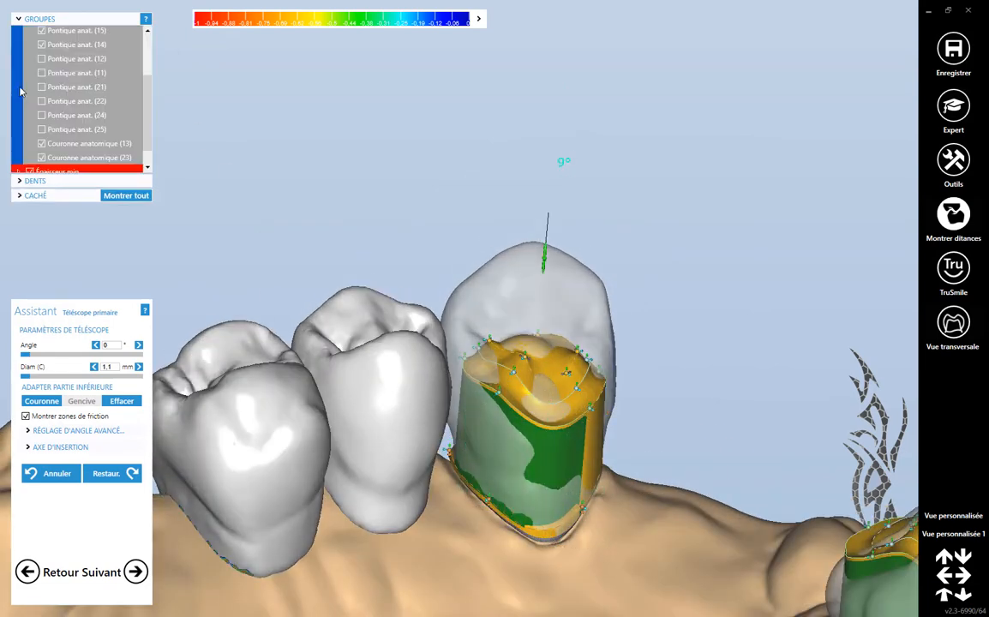
{"action": "left_click", "coordinate": [41, 31]}
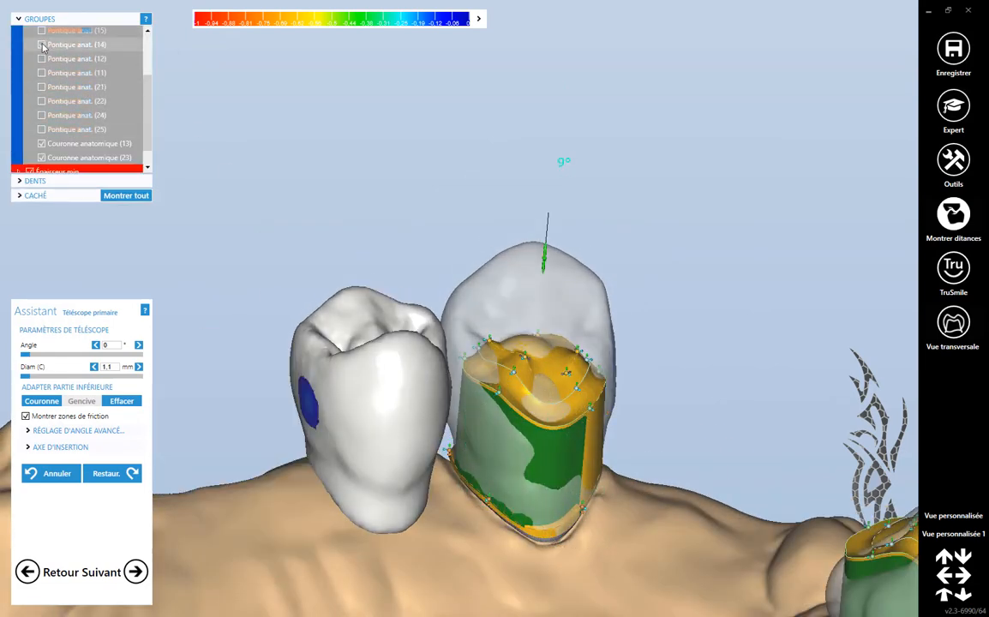
{"action": "left_click", "coordinate": [41, 44]}
- Lower the control curve at the top edge of tooth 13's friction wall toward the margin
{"action": "right_click_drag", "start_coordinate": [490, 341], "coordinate": [523, 372]}
{"action": "scroll", "coordinate": [600, 380], "scroll_direction": "up", "scroll_amount": 4}
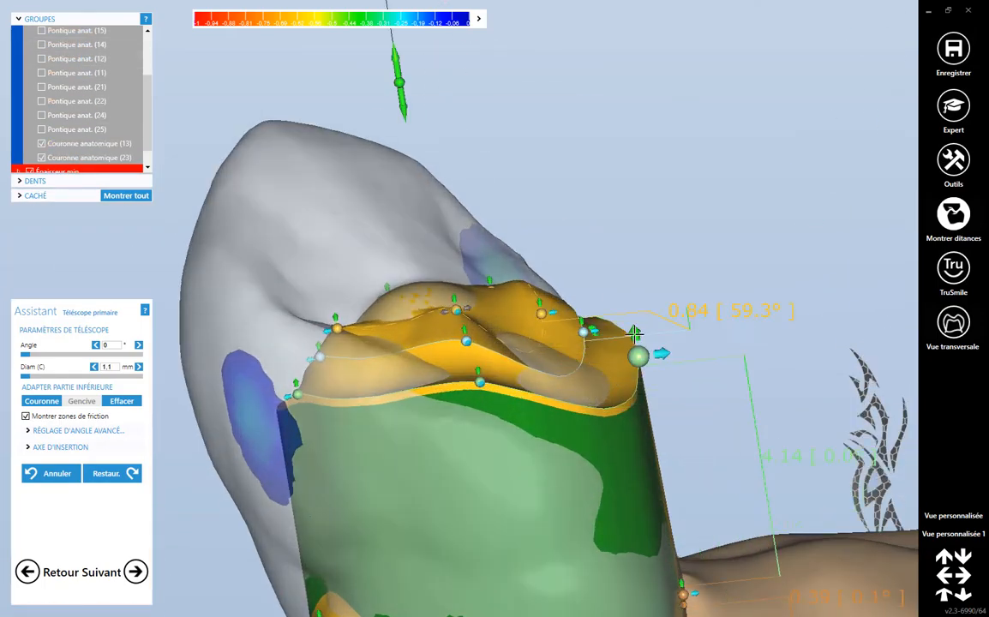
{"action": "left_click_drag", "start_coordinate": [635, 332], "coordinate": [653, 459]}
{"action": "scroll", "coordinate": [659, 451], "scroll_direction": "down", "scroll_amount": 4}
{"action": "right_click_drag", "start_coordinate": [660, 451], "coordinate": [683, 456]}
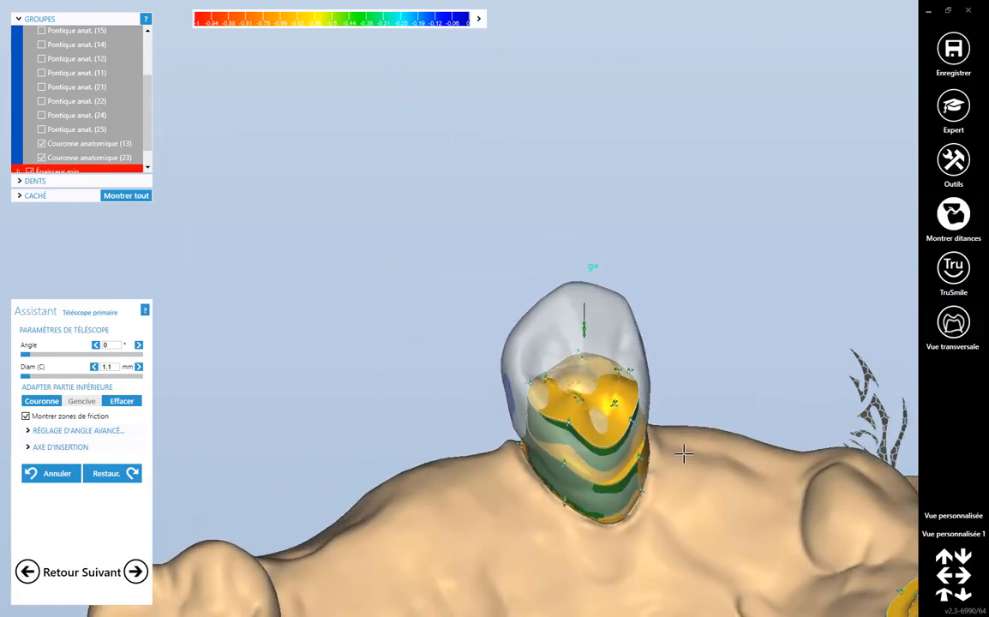
- Lower the added control curve on tooth 13's telescope to about 0.43 mm above the friction curve
{"action": "scroll", "coordinate": [683, 457], "scroll_direction": "up", "scroll_amount": 4}
{"action": "scroll", "coordinate": [615, 402], "scroll_direction": "up", "scroll_amount": 2}
{"action": "left_click_drag", "start_coordinate": [600, 366], "coordinate": [600, 431]}
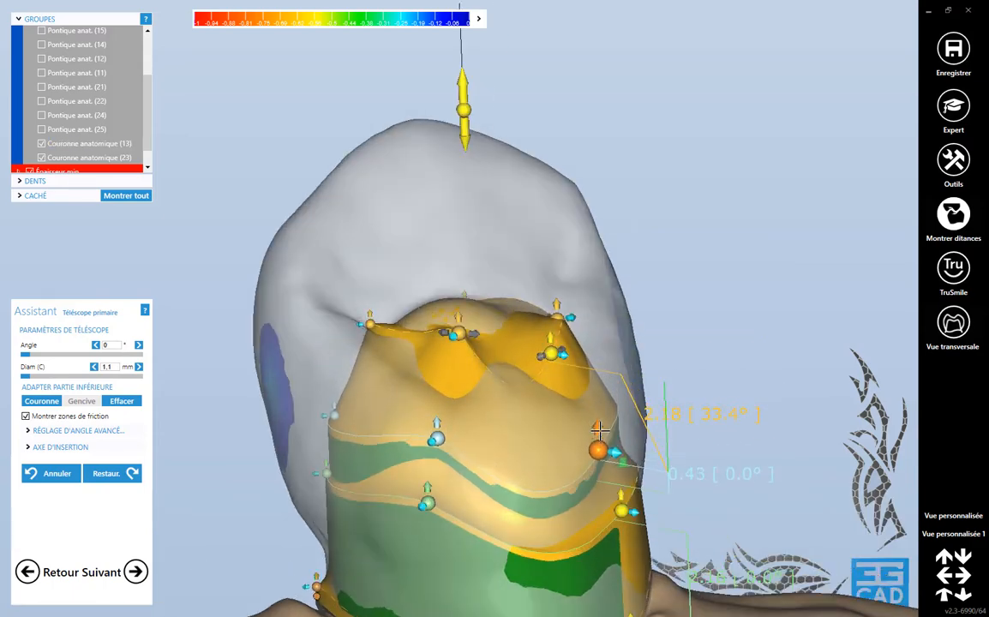
{"action": "scroll", "coordinate": [515, 409], "scroll_direction": "down", "scroll_amount": 5}
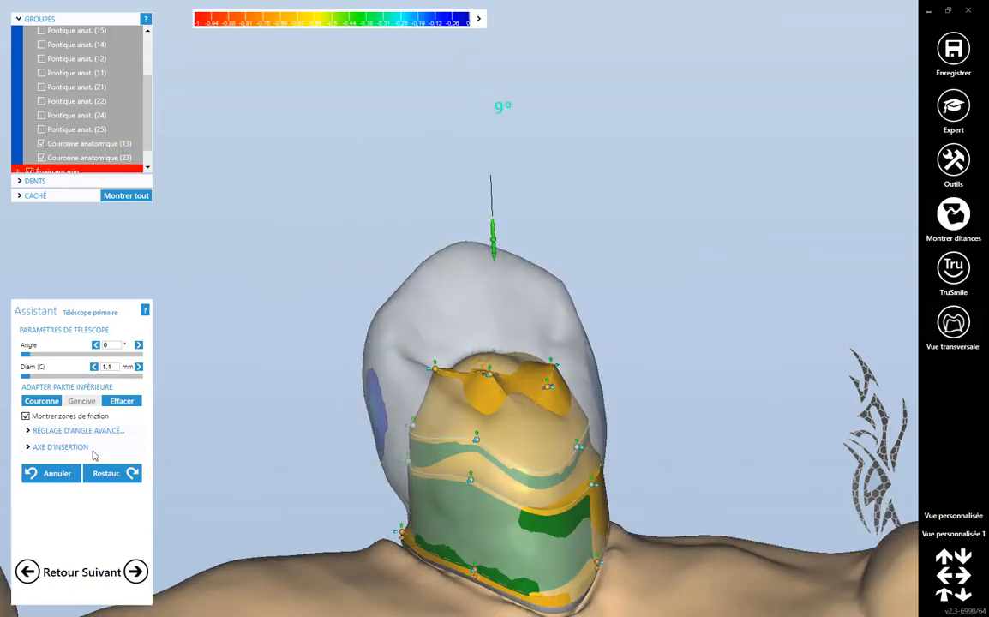
- Toggle the lower markers of tooth 13's margin control points and raise the friction curve locally to about 2.18 mm beside the first one
{"action": "scroll", "coordinate": [372, 503], "scroll_direction": "up", "scroll_amount": 3}
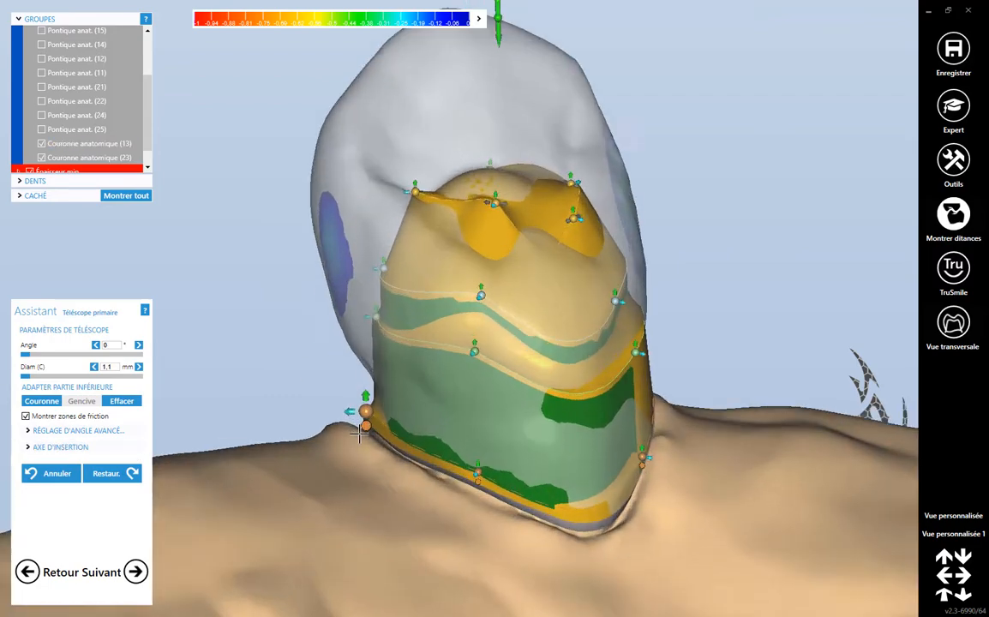
{"action": "scroll", "coordinate": [359, 434], "scroll_direction": "up", "scroll_amount": 2}
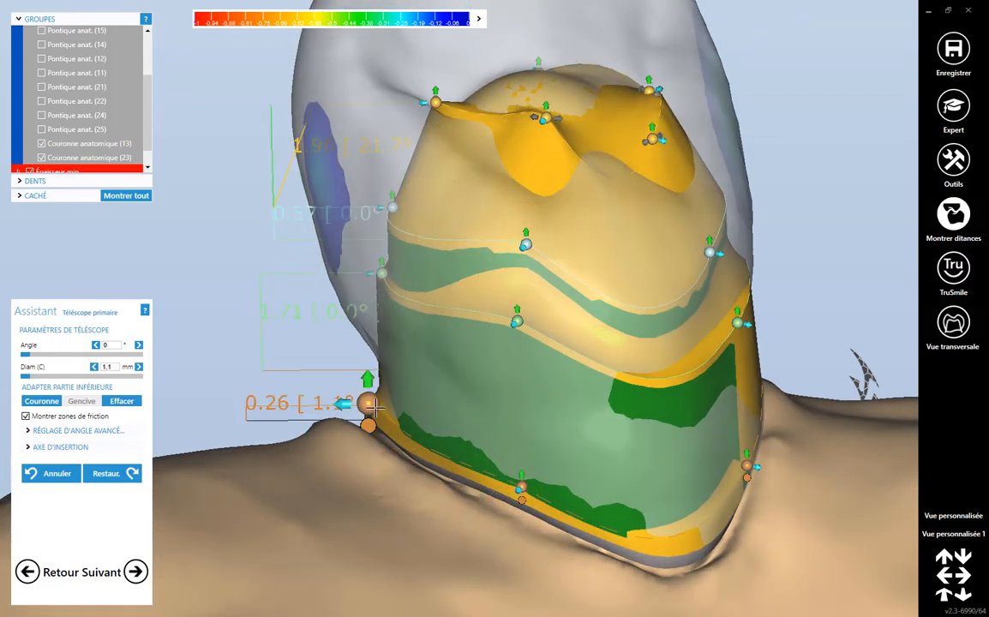
{"action": "scroll", "coordinate": [368, 418], "scroll_direction": "up", "scroll_amount": 3}
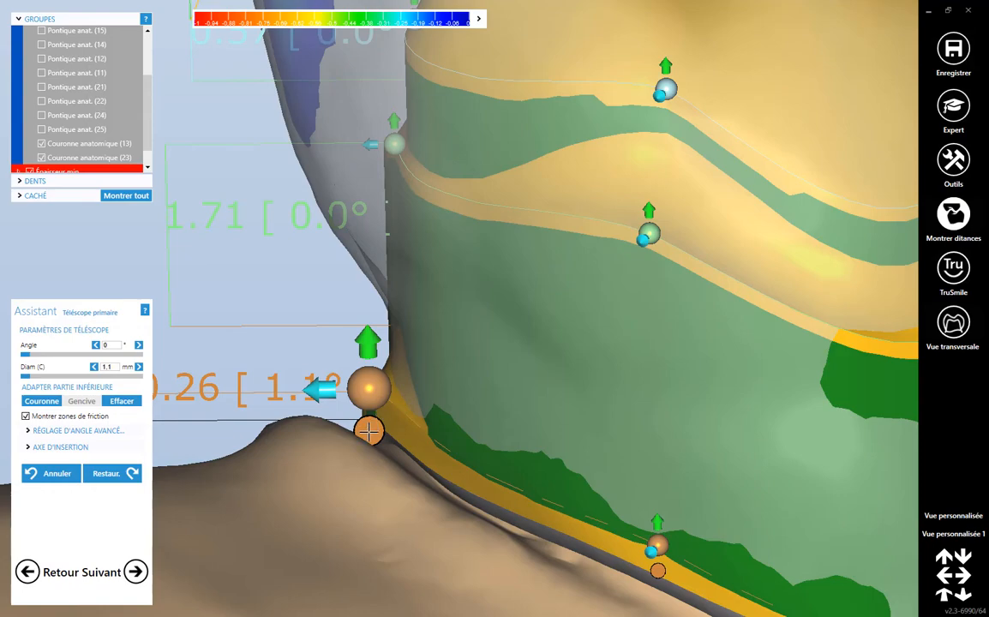
{"action": "left_click", "coordinate": [368, 432]}
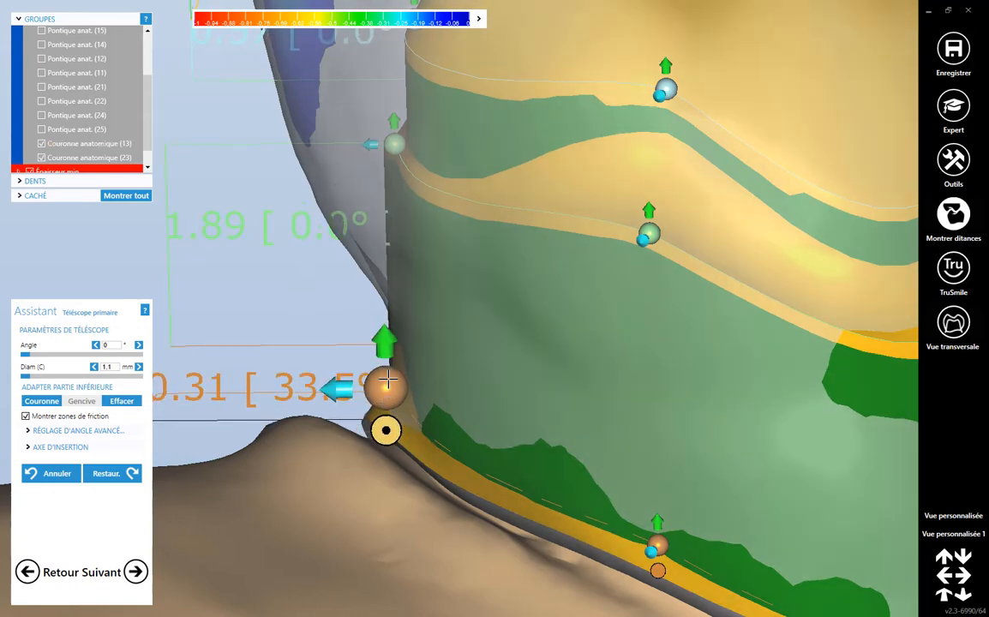
{"action": "mouse_move", "coordinate": [383, 343]}
{"action": "left_mouse_down"}
{"action": "mouse_move", "coordinate": [389, 310]}
{"action": "mouse_move", "coordinate": [367, 208]}
{"action": "mouse_move", "coordinate": [315, 153]}
{"action": "mouse_move", "coordinate": [287, 92]}
{"action": "mouse_move", "coordinate": [316, 176]}
{"action": "mouse_move", "coordinate": [377, 276]}
{"action": "mouse_move", "coordinate": [374, 353]}
{"action": "left_mouse_up"}
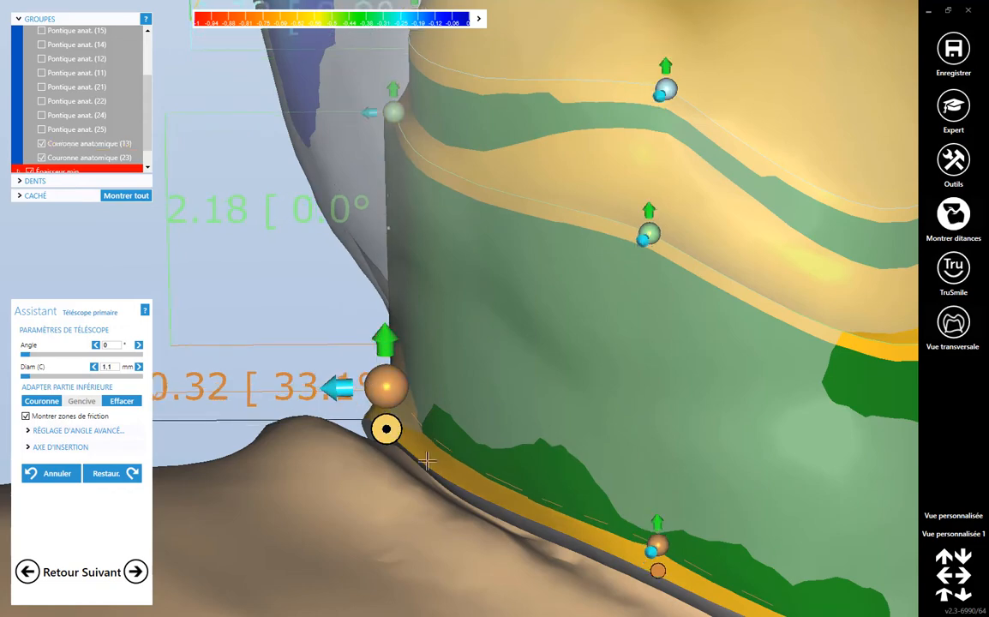
{"action": "scroll", "coordinate": [360, 429], "scroll_direction": "down", "scroll_amount": 5}
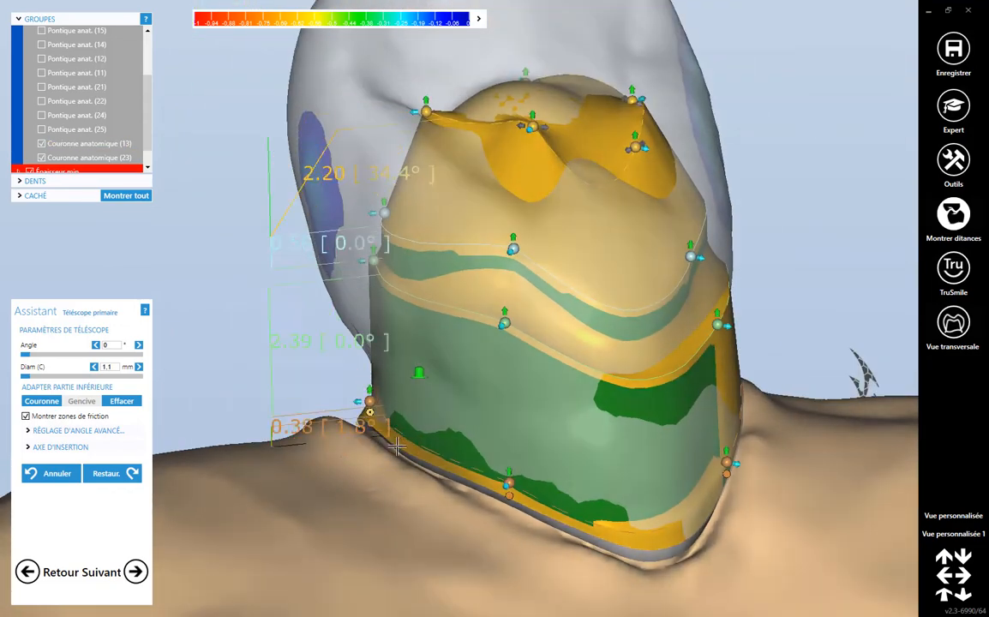
{"action": "mouse_move", "coordinate": [508, 510]}
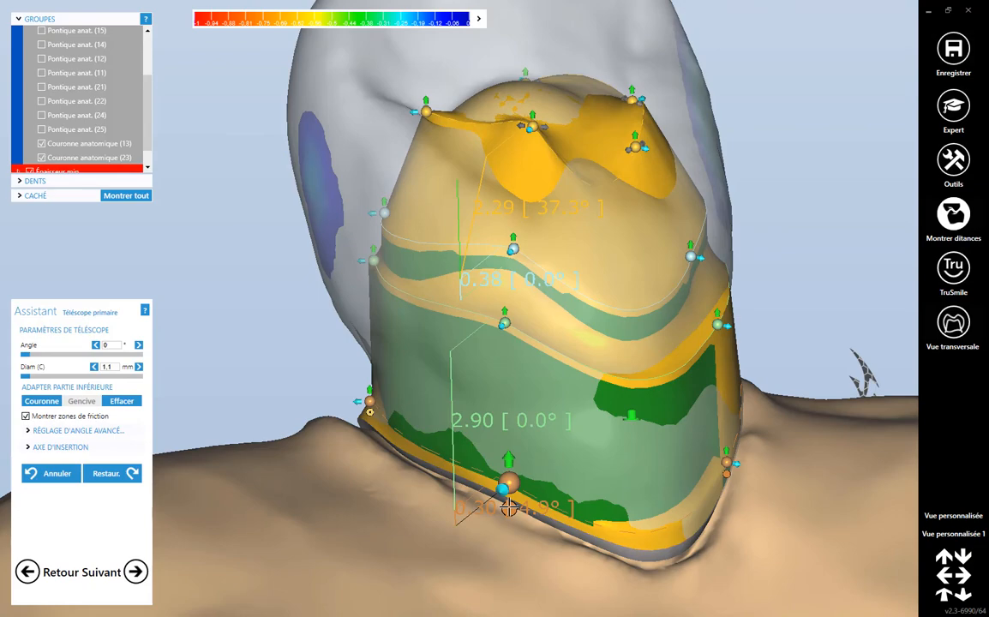
{"action": "left_click", "coordinate": [509, 508]}
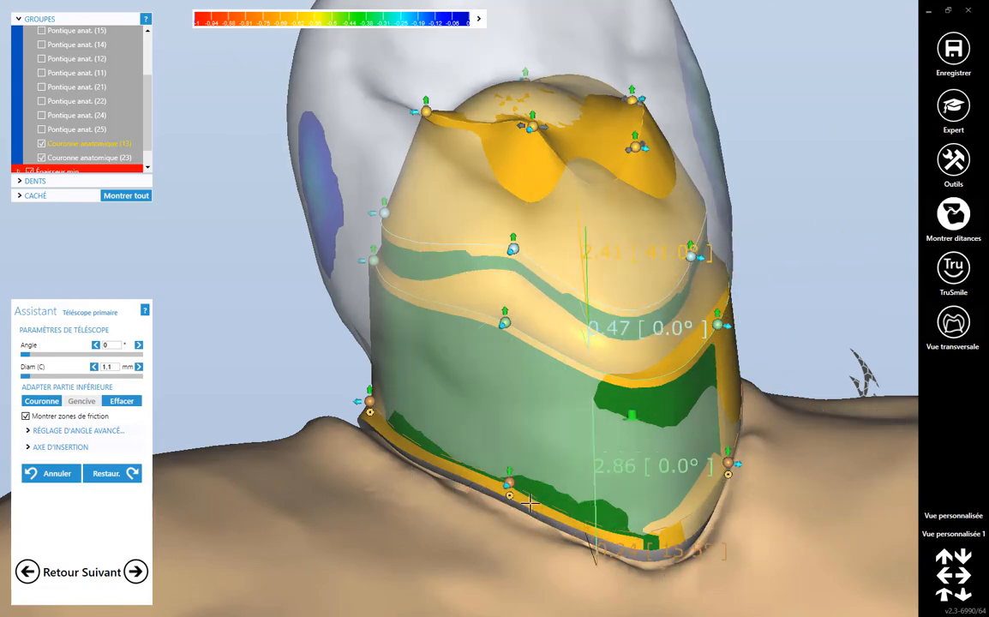
- Slide the distal control point of tooth 13's uppermost telescope curve sideways along the curve toward the palatal side
{"action": "right_click_drag", "start_coordinate": [348, 418], "coordinate": [425, 411]}
{"action": "scroll", "coordinate": [367, 469], "scroll_direction": "up", "scroll_amount": 2}
{"action": "scroll", "coordinate": [399, 470], "scroll_direction": "down", "scroll_amount": 5}
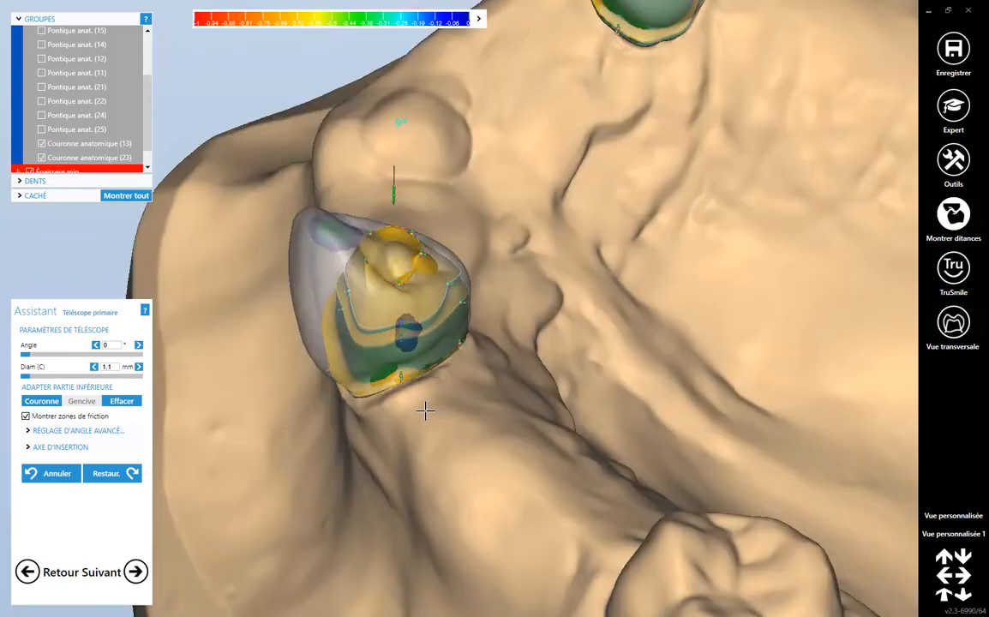
{"action": "scroll", "coordinate": [425, 411], "scroll_direction": "up", "scroll_amount": 6}
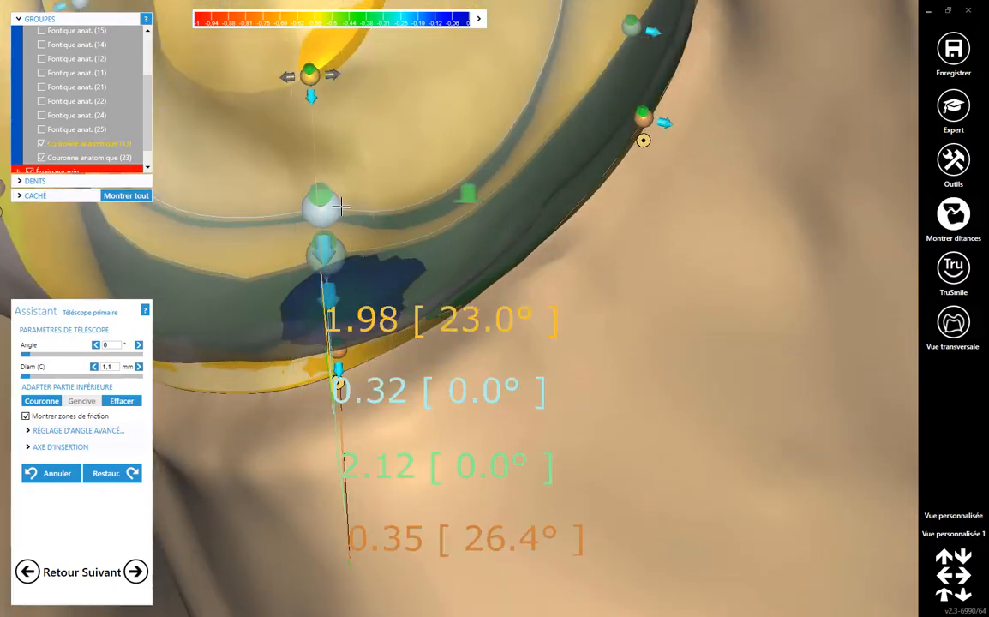
{"action": "left_click_drag", "start_coordinate": [341, 82], "coordinate": [421, 72]}
{"action": "scroll", "coordinate": [419, 251], "scroll_direction": "down", "scroll_amount": 5}
{"action": "right_click_drag", "start_coordinate": [501, 361], "coordinate": [412, 437]}
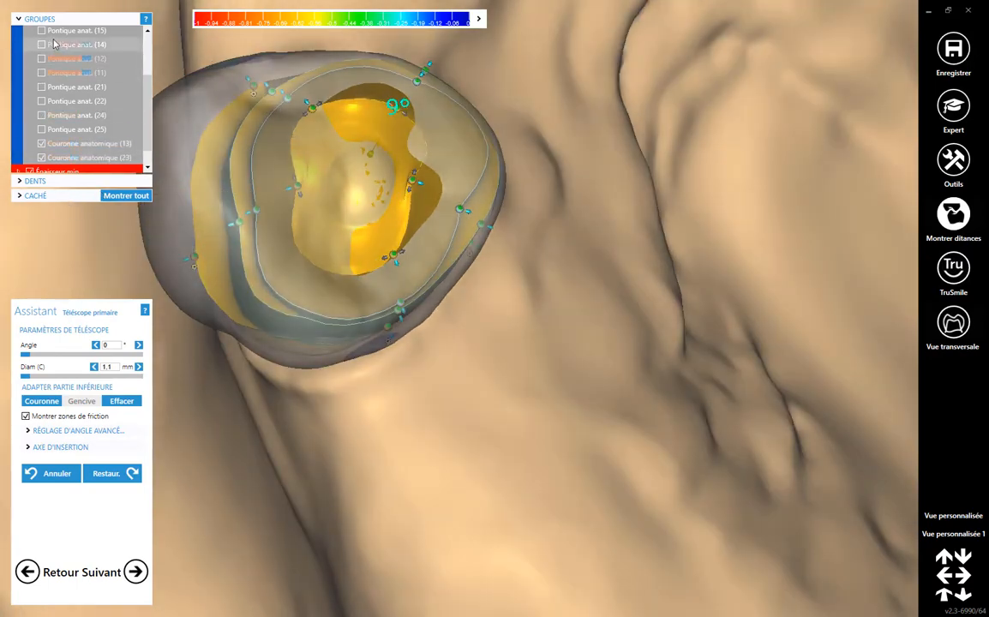
- With pontics 15 and 14 shown for reference, shift tooth 13's distal upper control point further toward the palate, and hide pontic 14 again
{"action": "left_click", "coordinate": [43, 31]}
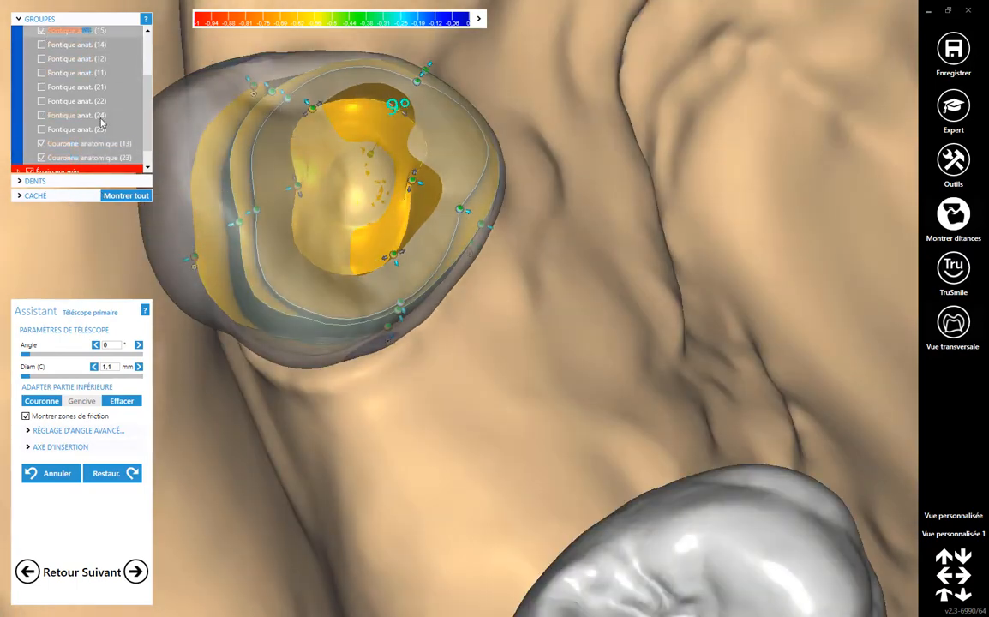
{"action": "left_click", "coordinate": [42, 45]}
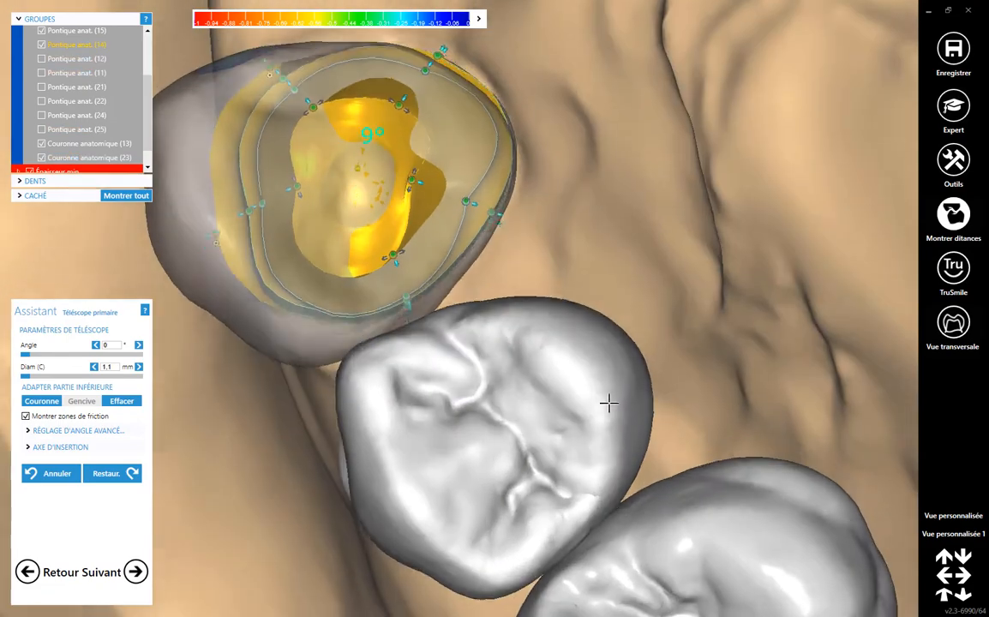
{"action": "scroll", "coordinate": [607, 403], "scroll_direction": "up", "scroll_amount": 3}
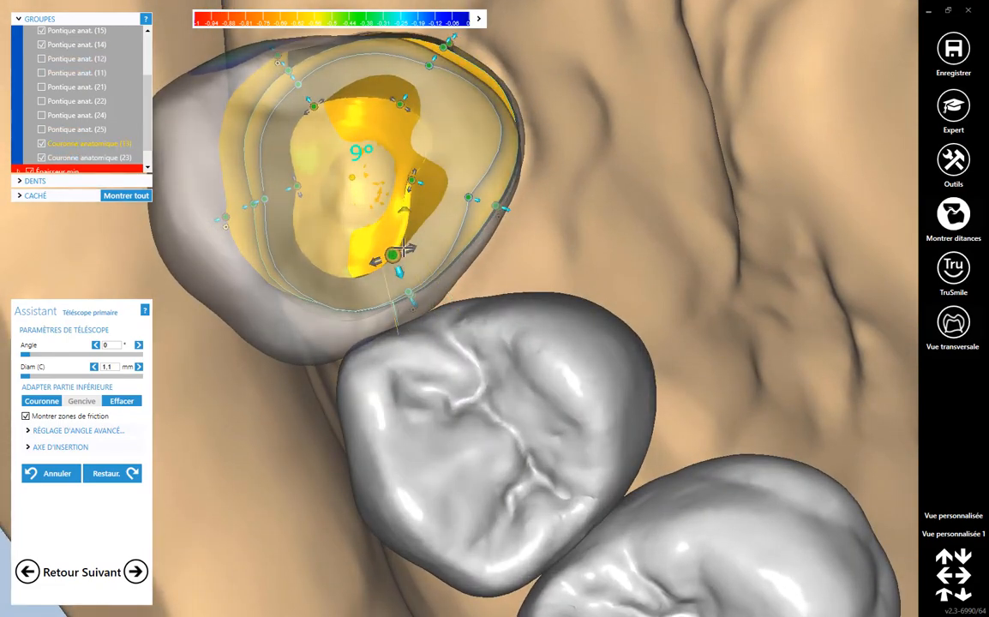
{"action": "left_click_drag", "start_coordinate": [404, 248], "coordinate": [414, 246]}
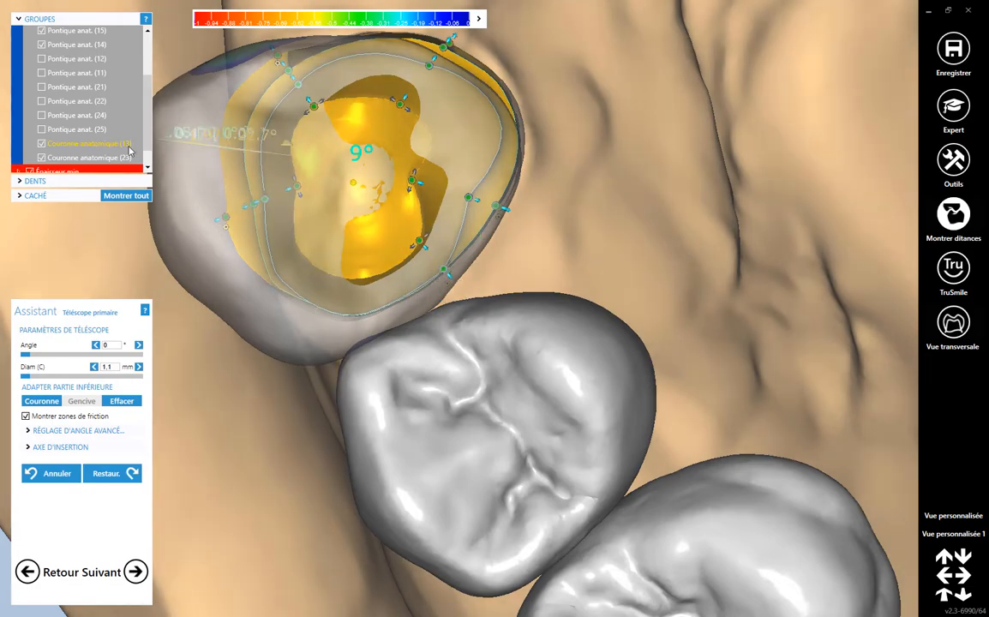
{"action": "left_click", "coordinate": [41, 44]}
{"action": "scroll", "coordinate": [233, 265], "scroll_direction": "down", "scroll_amount": 5}
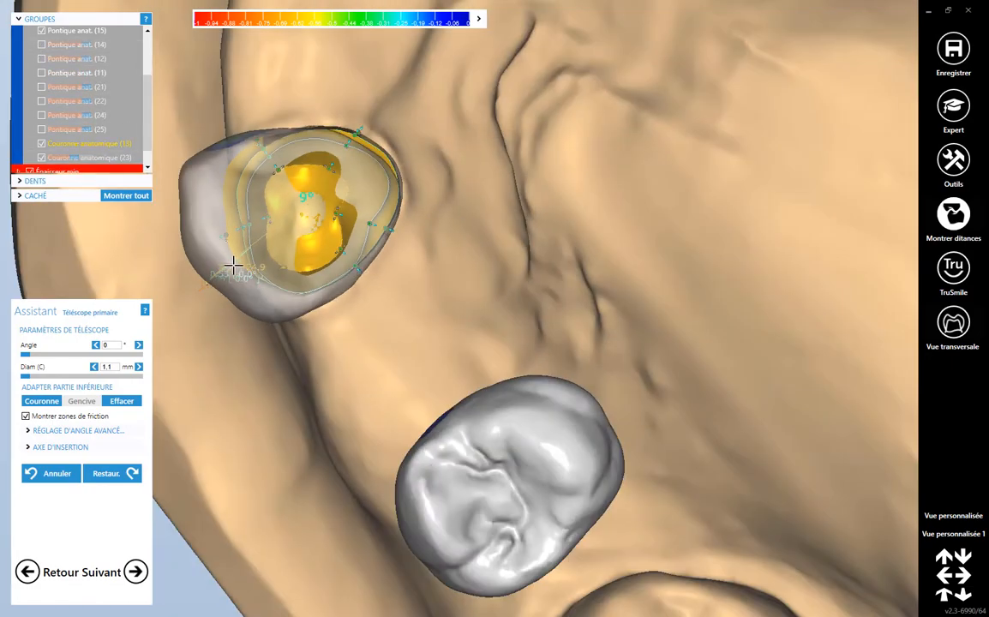
- Hide tooth 13's anatomical crown and switch the distobuccal friction zone of its telescope to the anatomical tooth shape
{"action": "right_click_drag", "start_coordinate": [373, 365], "coordinate": [420, 458]}
{"action": "scroll", "coordinate": [369, 447], "scroll_direction": "up", "scroll_amount": 6}
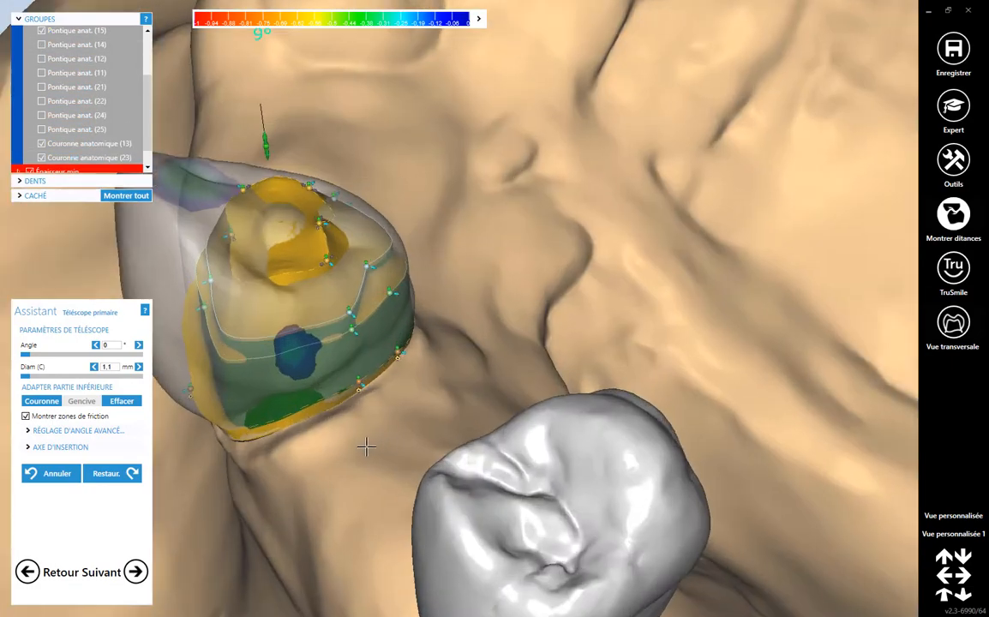
{"action": "right_click_drag", "start_coordinate": [238, 361], "coordinate": [495, 410]}
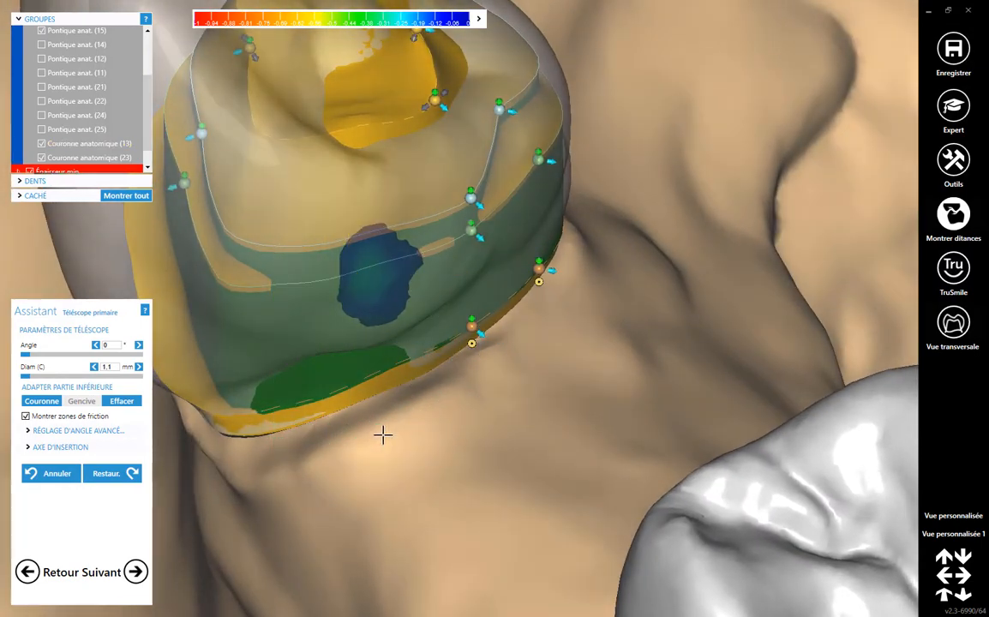
{"action": "scroll", "coordinate": [294, 358], "scroll_direction": "up", "scroll_amount": 4}
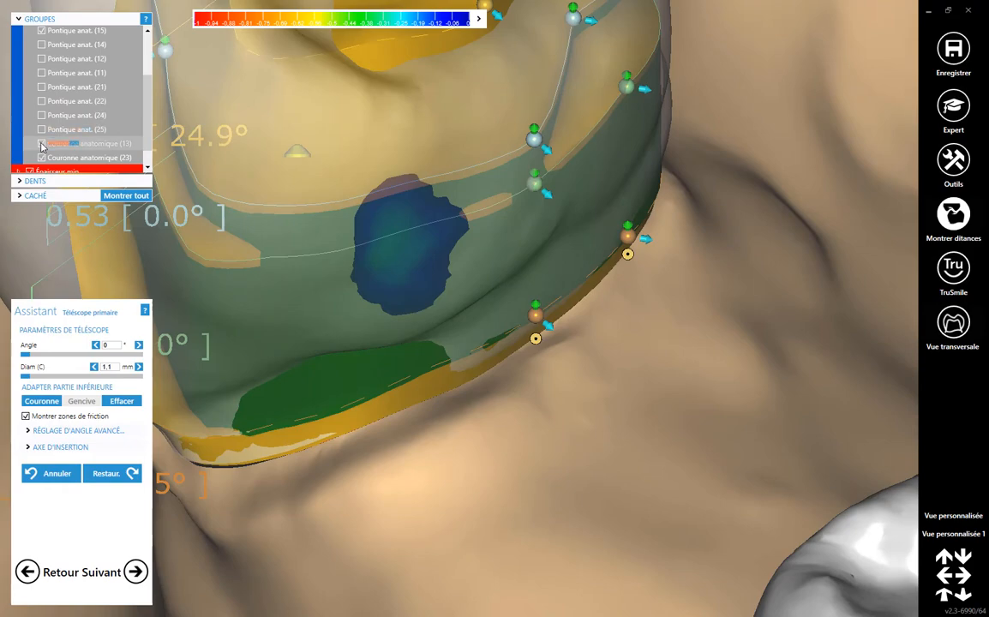
{"action": "left_click", "coordinate": [41, 144]}
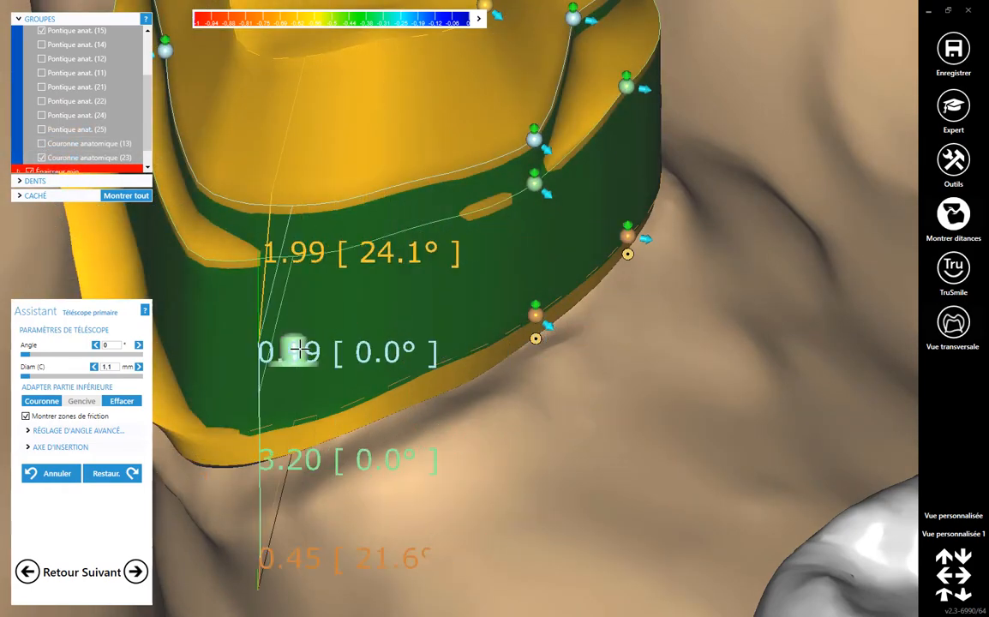
{"action": "left_click", "coordinate": [294, 350]}
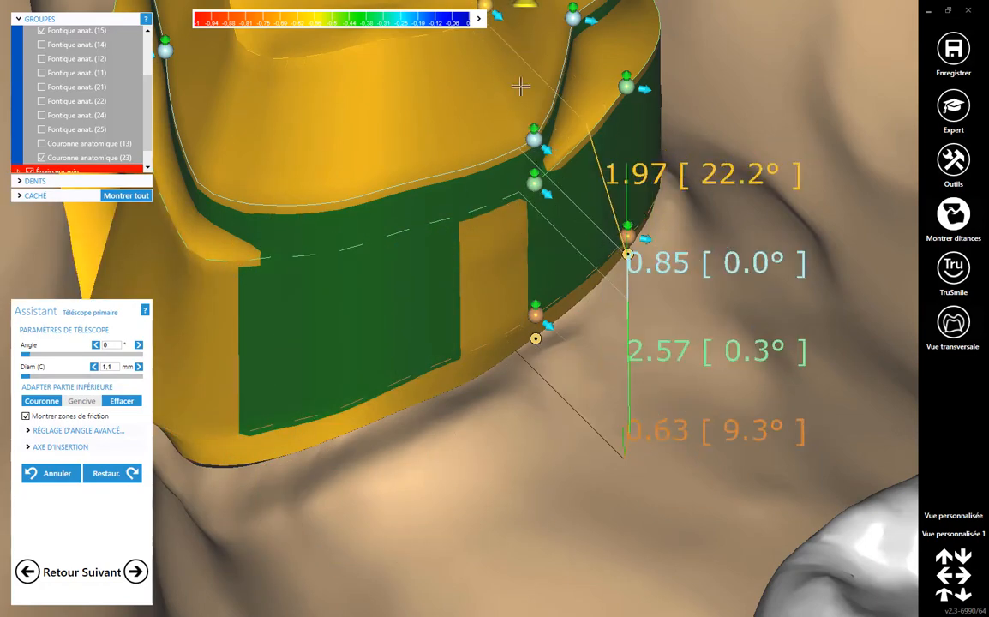
{"action": "key", "text": "ctrl+z"}
{"action": "key", "text": "ctrl+z"}
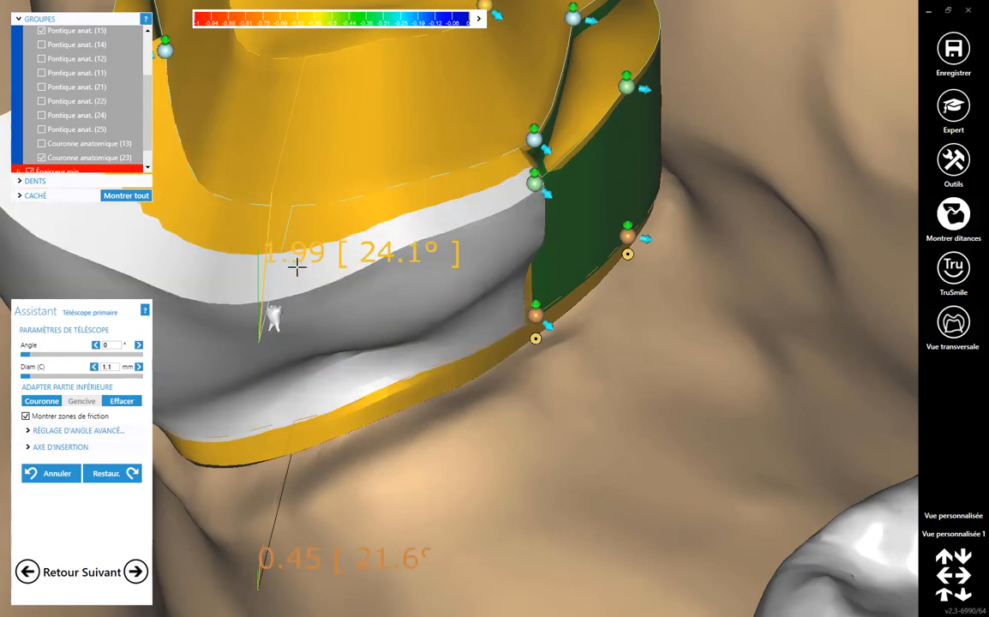
- Switch the step and upper zones above tooth 13's distobuccal wall to the anatomical tooth shape as well
{"action": "scroll", "coordinate": [294, 268], "scroll_direction": "down", "scroll_amount": 5}
{"action": "left_click", "coordinate": [310, 238]}
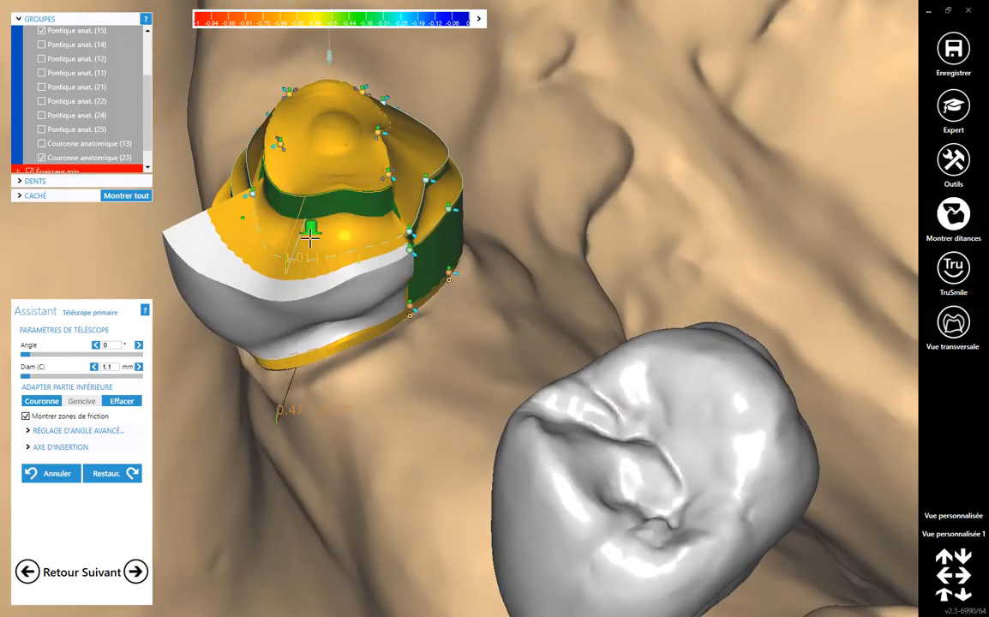
{"action": "left_click_drag", "start_coordinate": [310, 229], "coordinate": [331, 280]}
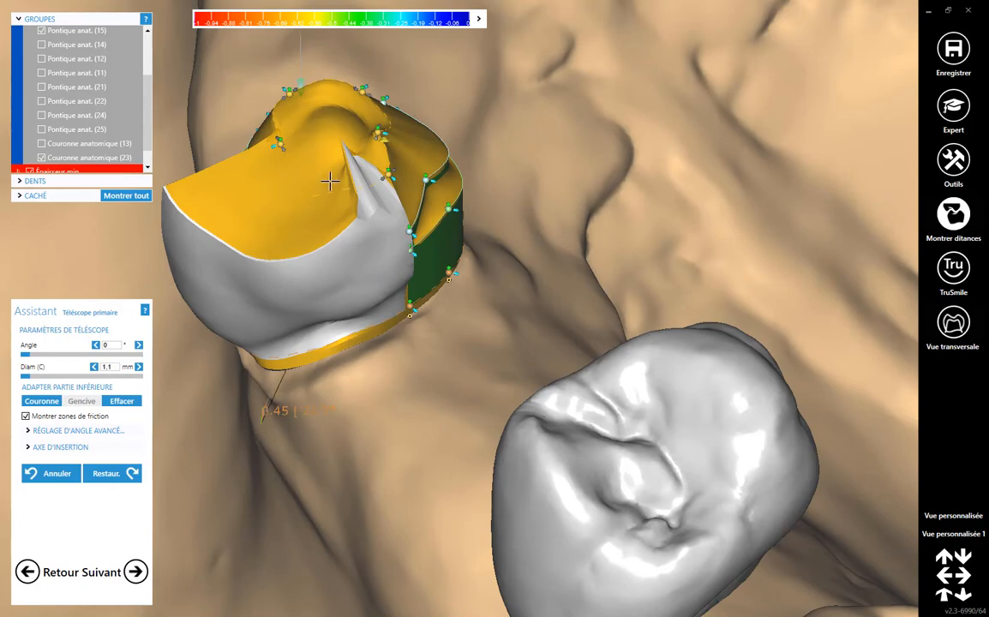
{"action": "left_click", "coordinate": [295, 249]}
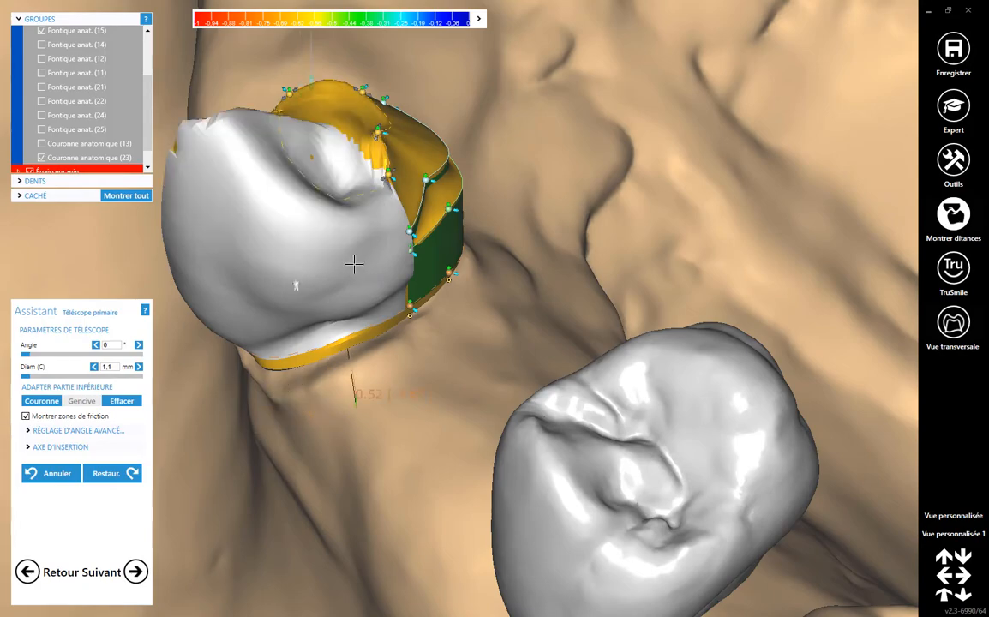
- Switch the stacked mesiobuccal zones of tooth 13's telescope to the anatomical tooth shape, from the lower wall up to the top surface
{"action": "right_click_drag", "start_coordinate": [319, 238], "coordinate": [320, 276]}
{"action": "scroll", "coordinate": [403, 359], "scroll_direction": "up", "scroll_amount": 3}
{"action": "left_click", "coordinate": [475, 346]}
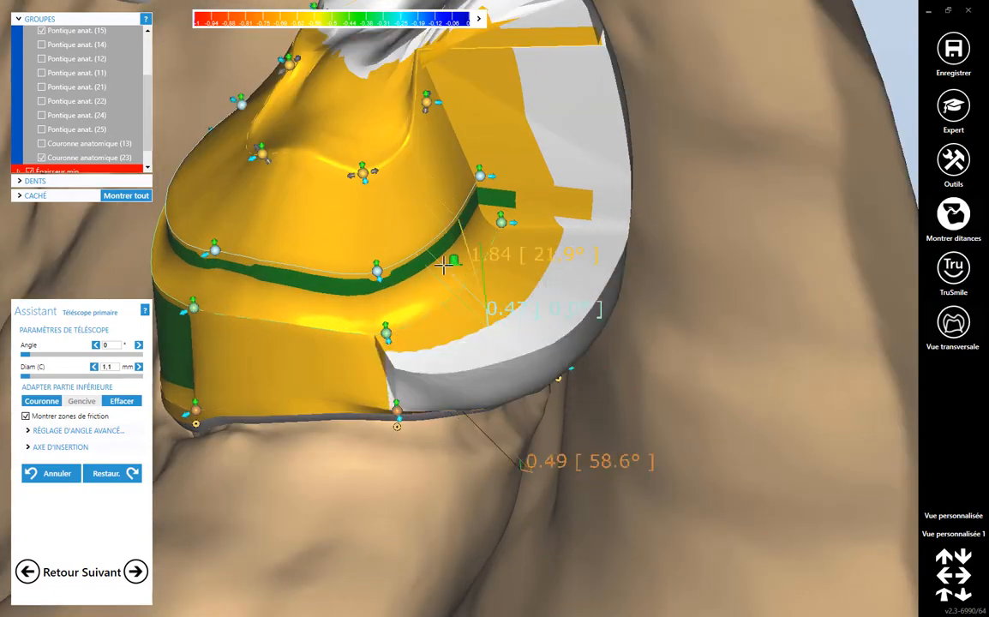
{"action": "left_click", "coordinate": [458, 250]}
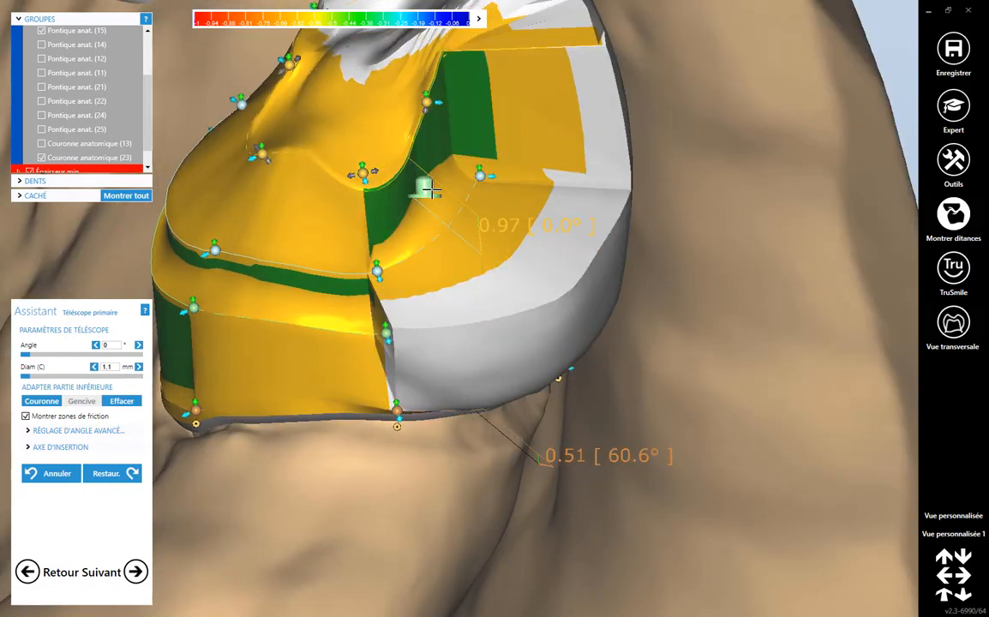
{"action": "left_click", "coordinate": [457, 221]}
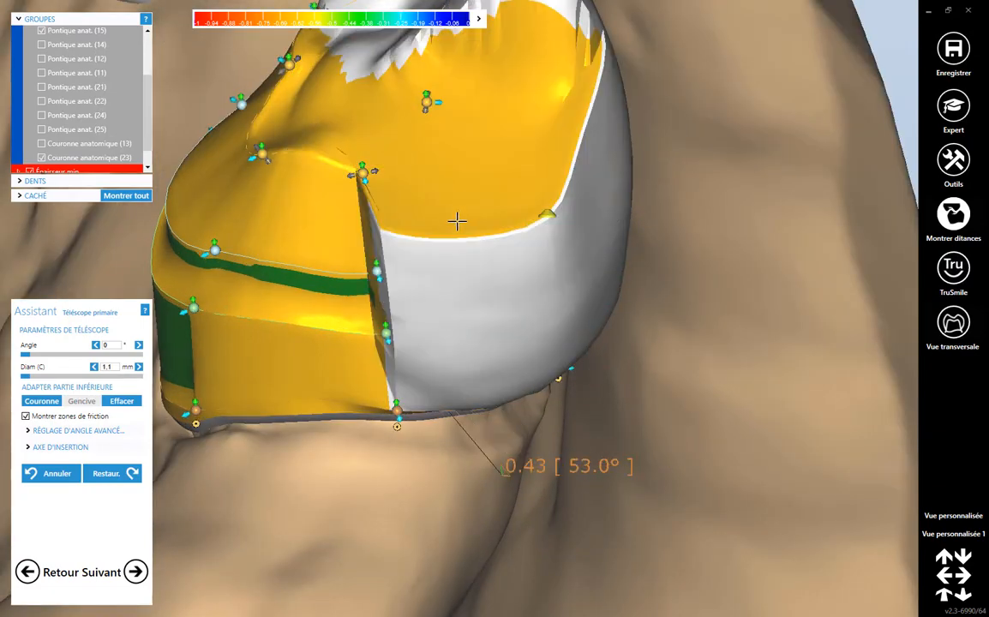
{"action": "left_click", "coordinate": [546, 211]}
- Pull both palatal control points of tooth 13's uppermost curve outward and switch the occlusal area inside it to the anatomical shape
{"action": "scroll", "coordinate": [424, 363], "scroll_direction": "down", "scroll_amount": 3}
{"action": "right_click_drag", "start_coordinate": [425, 363], "coordinate": [459, 211]}
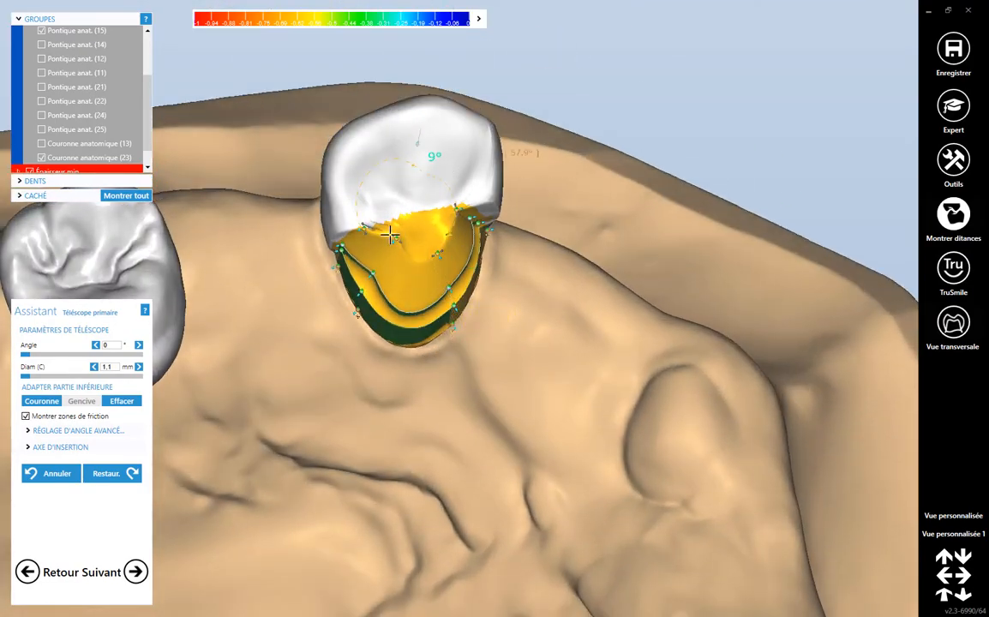
{"action": "scroll", "coordinate": [415, 298], "scroll_direction": "up", "scroll_amount": 5}
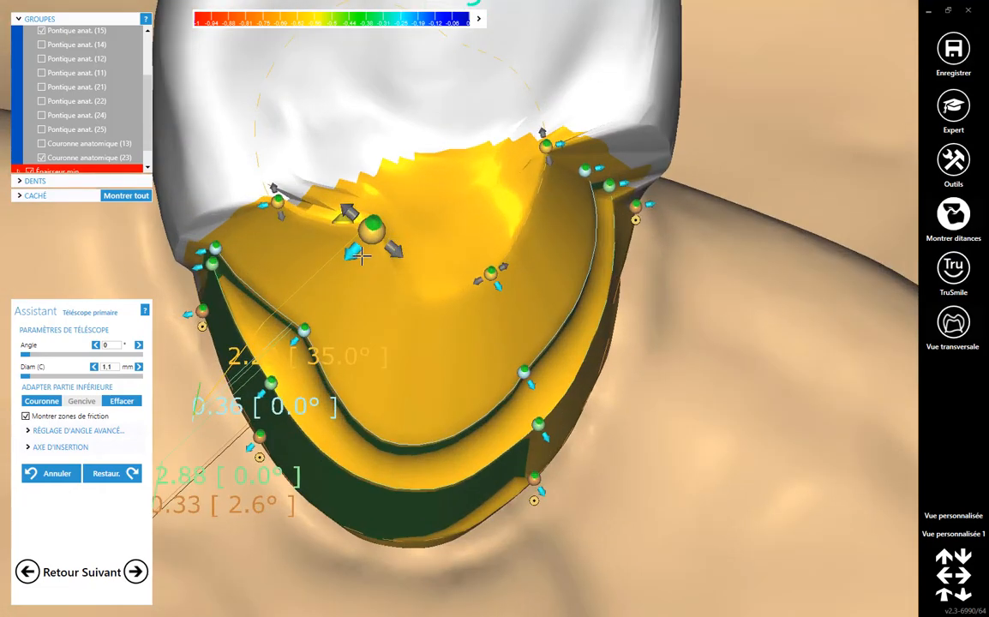
{"action": "left_click_drag", "start_coordinate": [325, 299], "coordinate": [306, 318]}
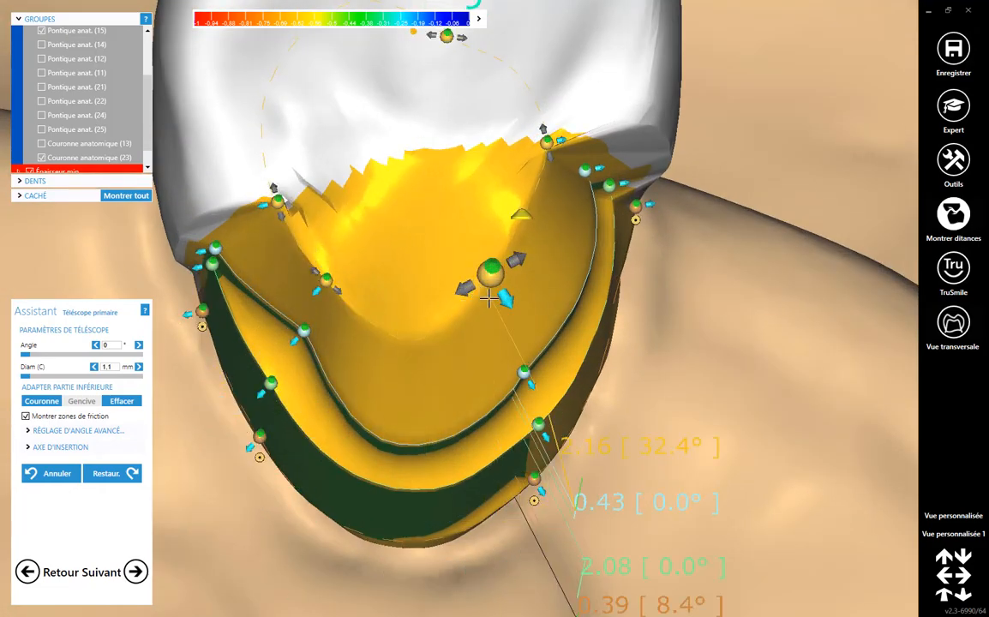
{"action": "left_click_drag", "start_coordinate": [504, 297], "coordinate": [515, 319]}
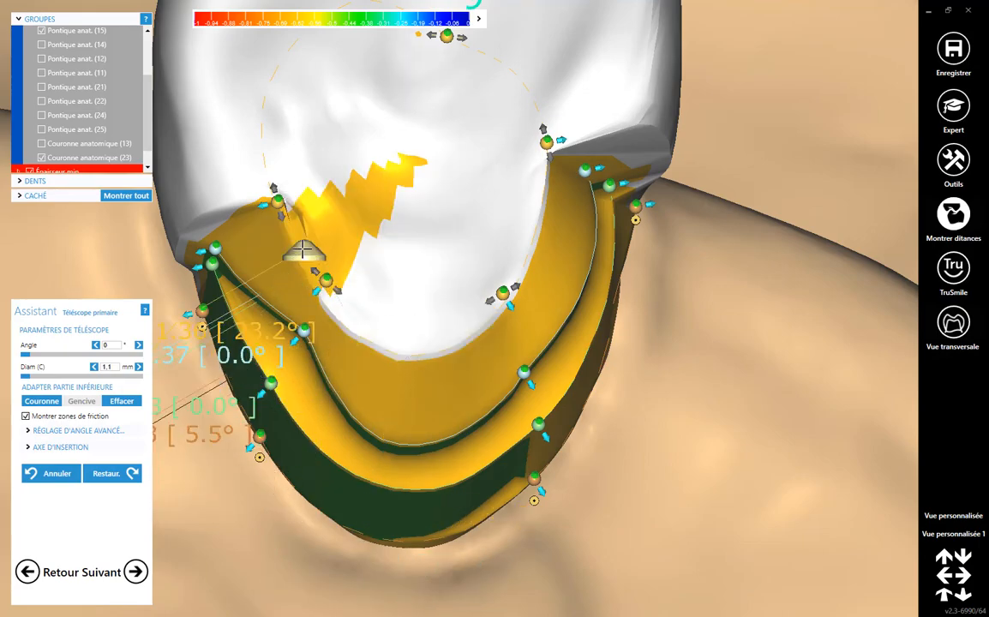
- Turn the mesiopalatal wall zone of tooth 13's telescope back into a friction surface
{"action": "scroll", "coordinate": [410, 261], "scroll_direction": "down", "scroll_amount": 3}
{"action": "right_click_drag", "start_coordinate": [415, 282], "coordinate": [495, 376]}
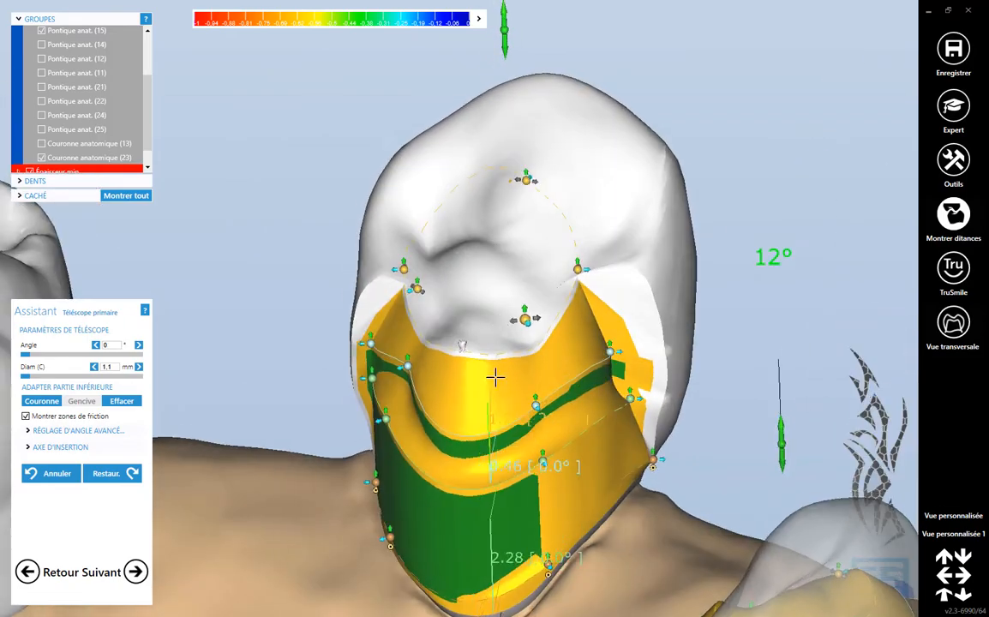
{"action": "scroll", "coordinate": [591, 484], "scroll_direction": "up", "scroll_amount": 2}
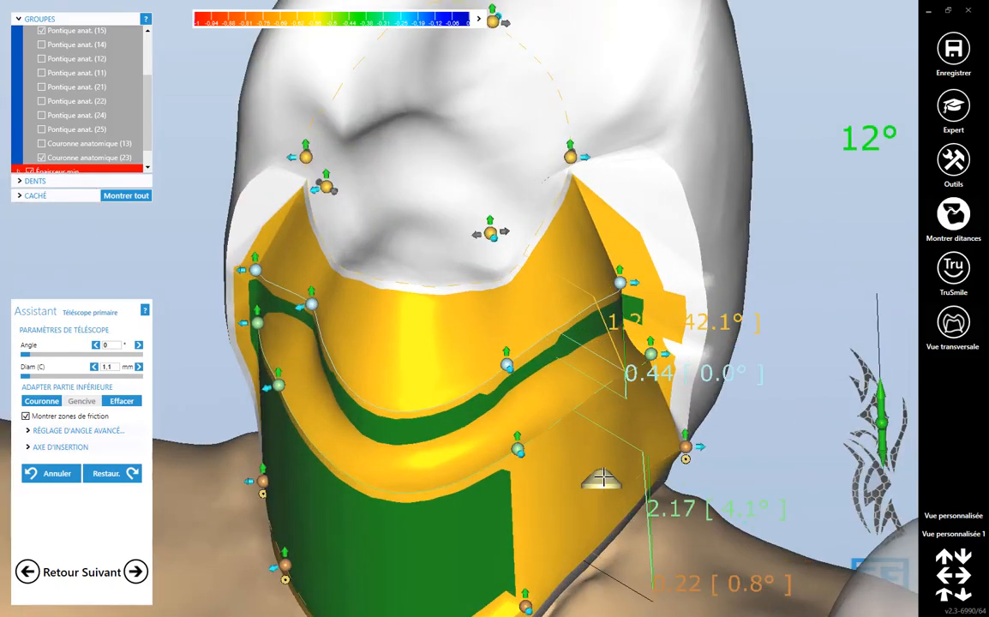
{"action": "scroll", "coordinate": [636, 488], "scroll_direction": "down", "scroll_amount": 3}
{"action": "right_click_drag", "start_coordinate": [636, 487], "coordinate": [667, 388]}
{"action": "scroll", "coordinate": [586, 291], "scroll_direction": "up", "scroll_amount": 3}
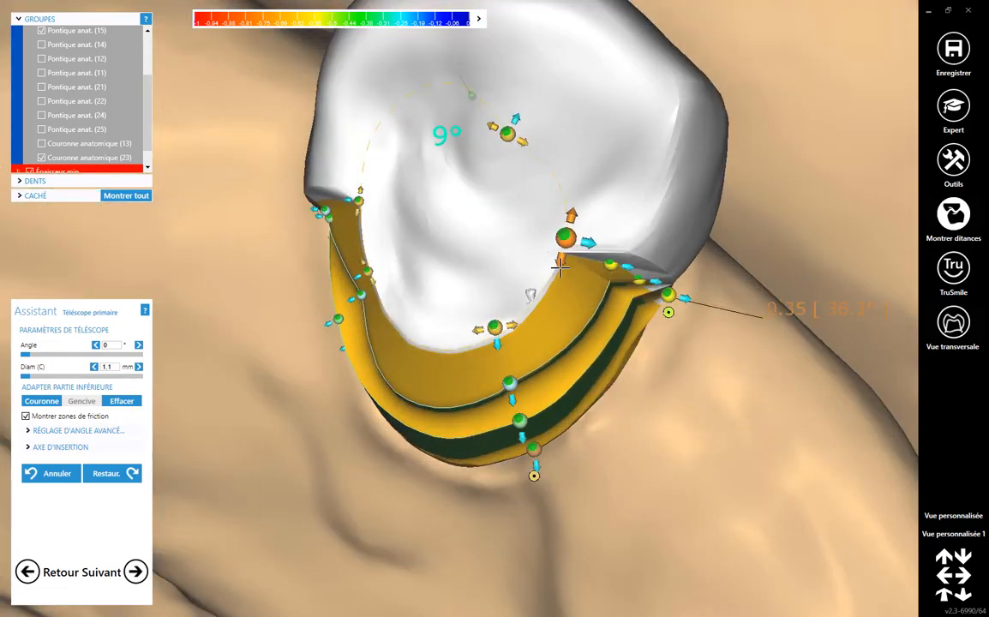
- Push the mesial control point of tooth 13's uppermost curve outward toward the mesial edge of the crown
{"action": "scroll", "coordinate": [556, 296], "scroll_direction": "down", "scroll_amount": 5}
{"action": "right_click_drag", "start_coordinate": [636, 369], "coordinate": [509, 264]}
{"action": "scroll", "coordinate": [509, 263], "scroll_direction": "up", "scroll_amount": 3}
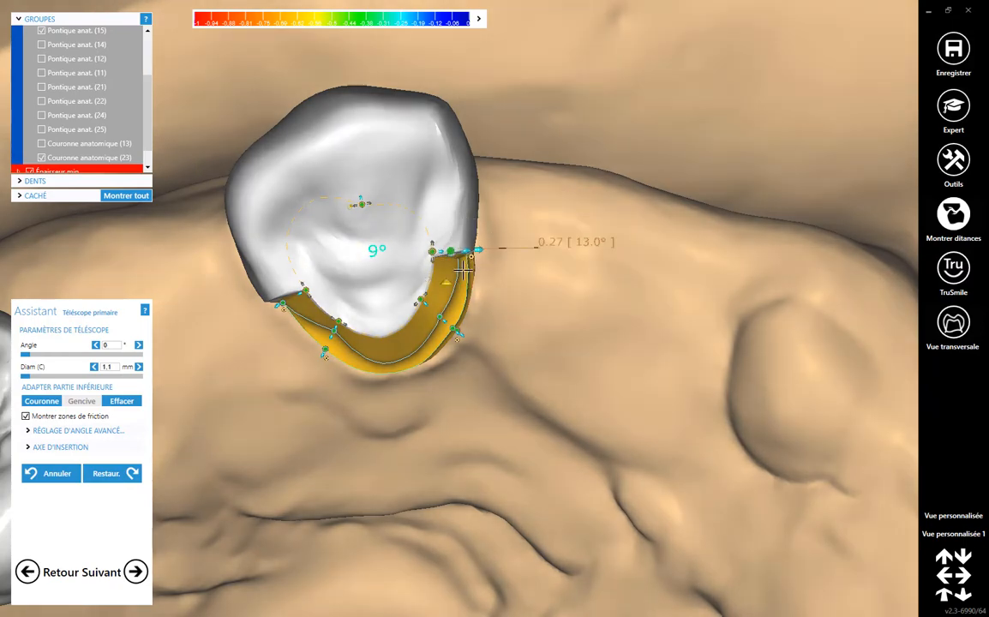
{"action": "scroll", "coordinate": [463, 228], "scroll_direction": "up", "scroll_amount": 5}
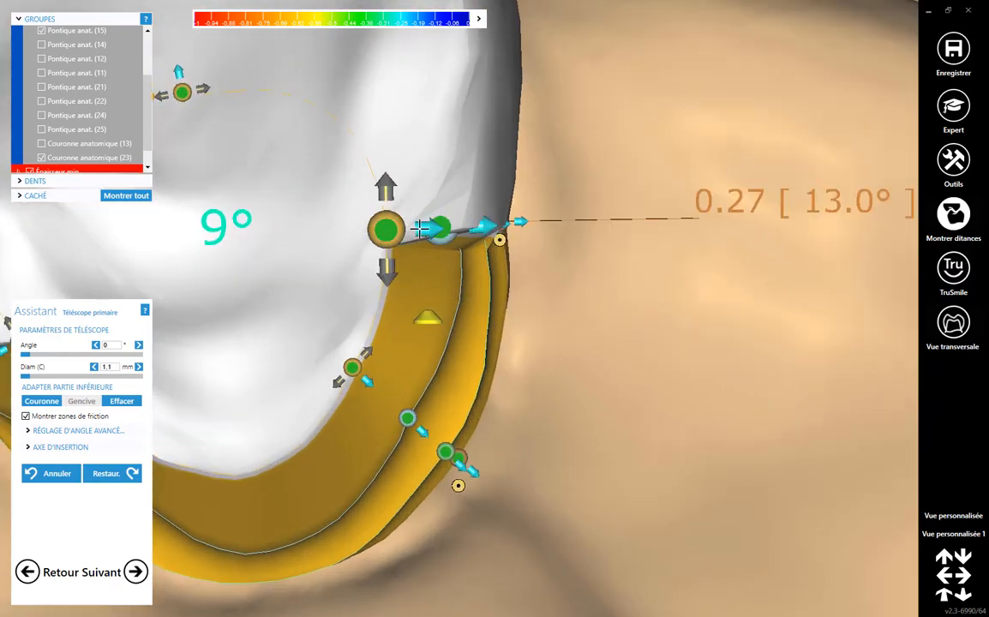
{"action": "left_click_drag", "start_coordinate": [420, 228], "coordinate": [436, 312]}
- Move the two palatal points and the distal point of tooth 13's uppermost curve outward, closer to the curve below
{"action": "scroll", "coordinate": [501, 310], "scroll_direction": "down", "scroll_amount": 5}
{"action": "scroll", "coordinate": [565, 289], "scroll_direction": "down", "scroll_amount": 5}
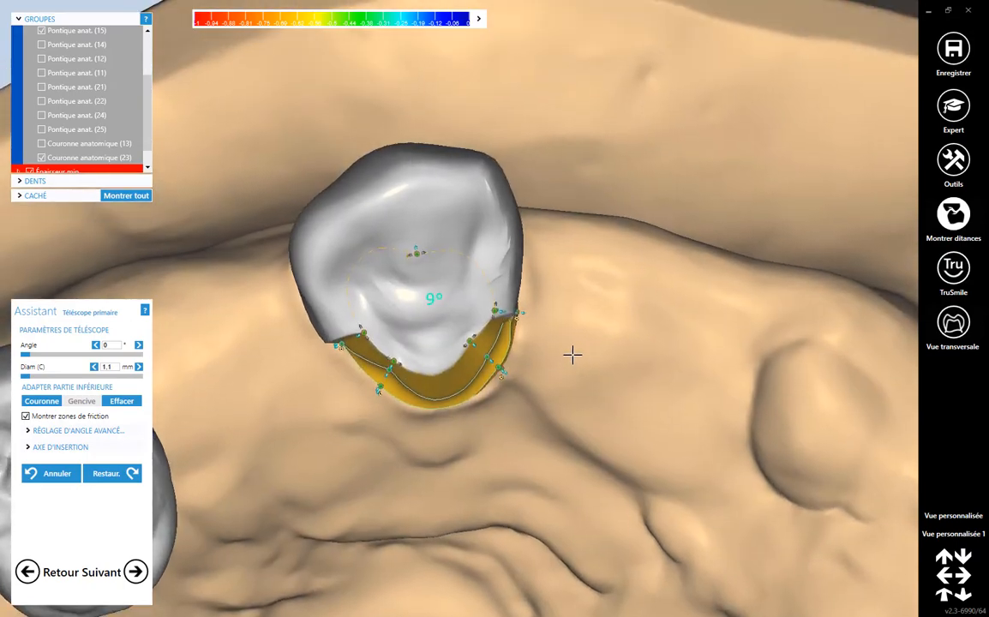
{"action": "right_click_drag", "start_coordinate": [573, 355], "coordinate": [563, 360]}
{"action": "scroll", "coordinate": [484, 374], "scroll_direction": "up", "scroll_amount": 3}
{"action": "scroll", "coordinate": [485, 374], "scroll_direction": "up", "scroll_amount": 1}
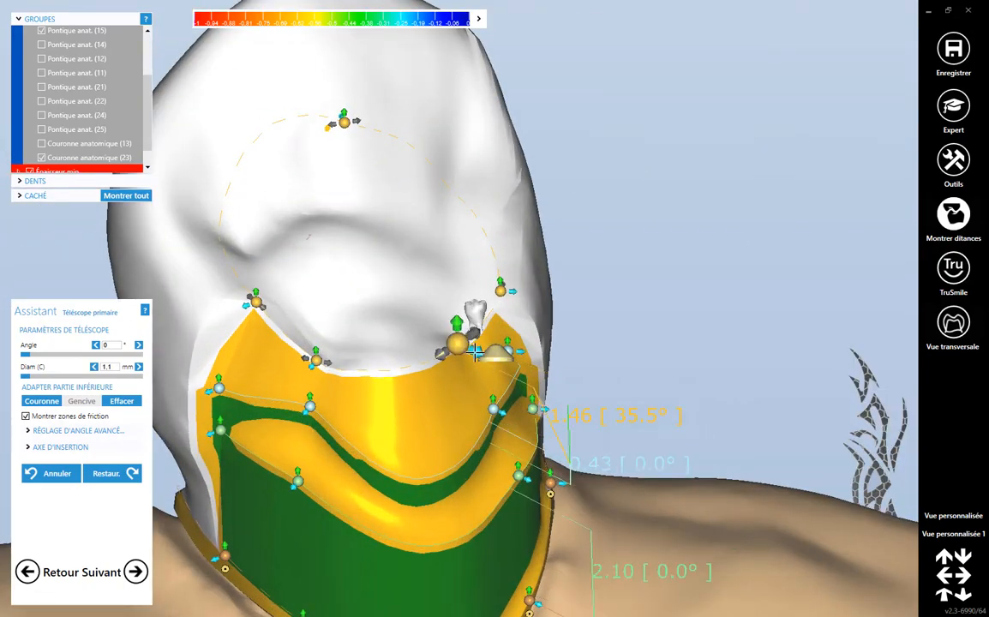
{"action": "left_click_drag", "start_coordinate": [306, 370], "coordinate": [307, 361]}
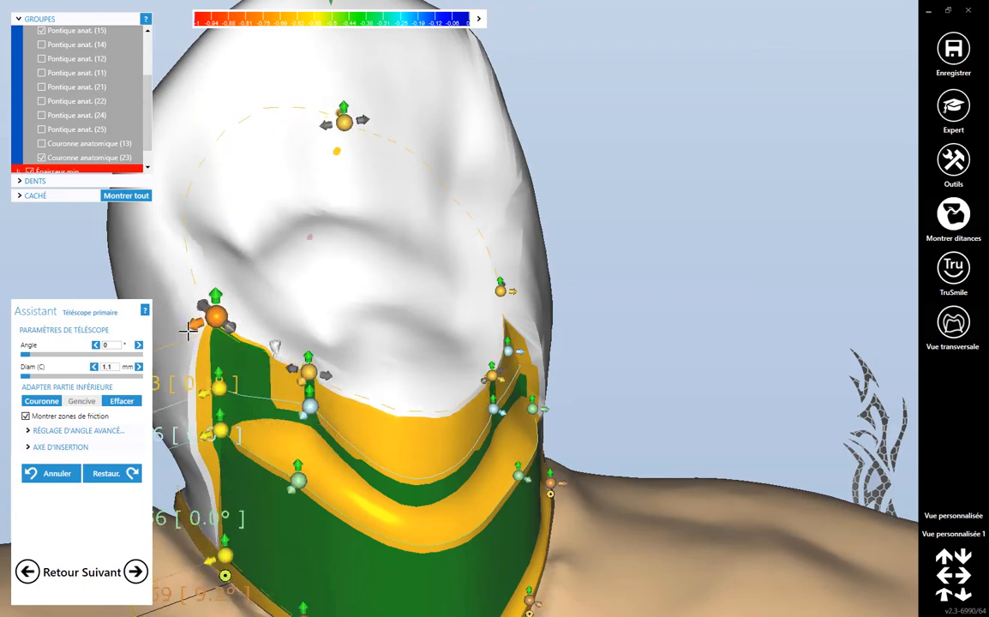
- Pull the distopalatal control point of tooth 13's uppermost curve further outward toward the palate
{"action": "scroll", "coordinate": [221, 383], "scroll_direction": "down", "scroll_amount": 3}
{"action": "right_click_drag", "start_coordinate": [371, 356], "coordinate": [360, 336]}
{"action": "scroll", "coordinate": [405, 322], "scroll_direction": "up", "scroll_amount": 3}
{"action": "scroll", "coordinate": [381, 322], "scroll_direction": "down", "scroll_amount": 3}
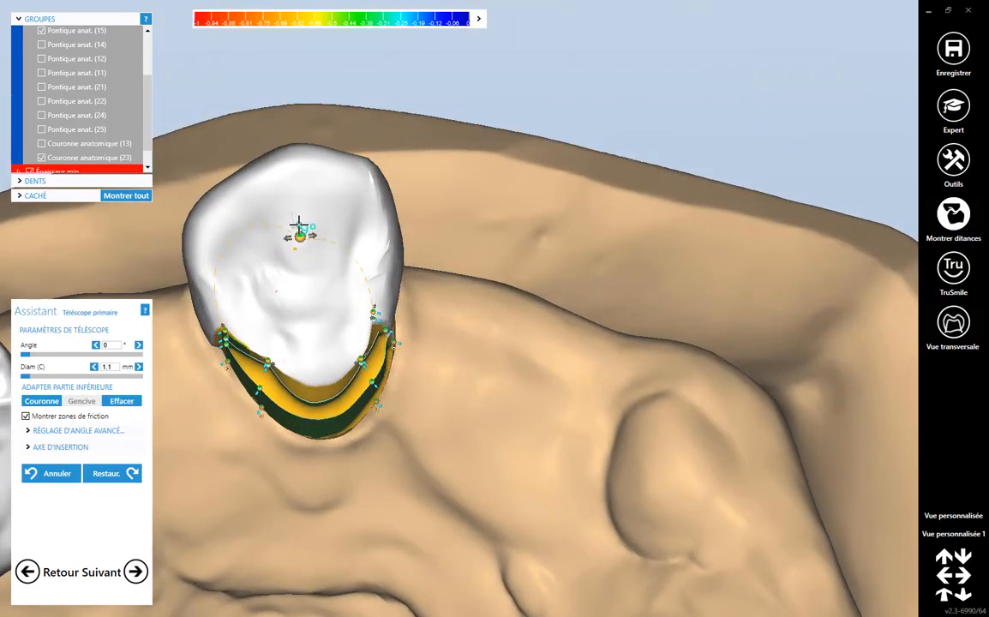
{"action": "scroll", "coordinate": [299, 191], "scroll_direction": "down", "scroll_amount": 4}
{"action": "right_click_drag", "start_coordinate": [310, 247], "coordinate": [312, 235]}
{"action": "scroll", "coordinate": [311, 235], "scroll_direction": "up", "scroll_amount": 5}
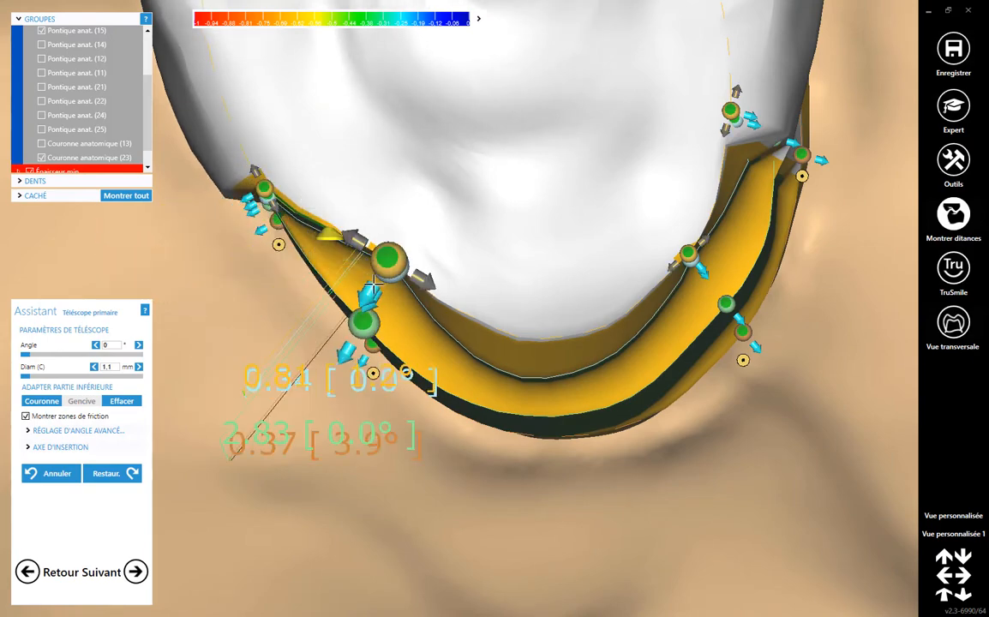
{"action": "right_click_drag", "start_coordinate": [426, 307], "coordinate": [429, 242]}
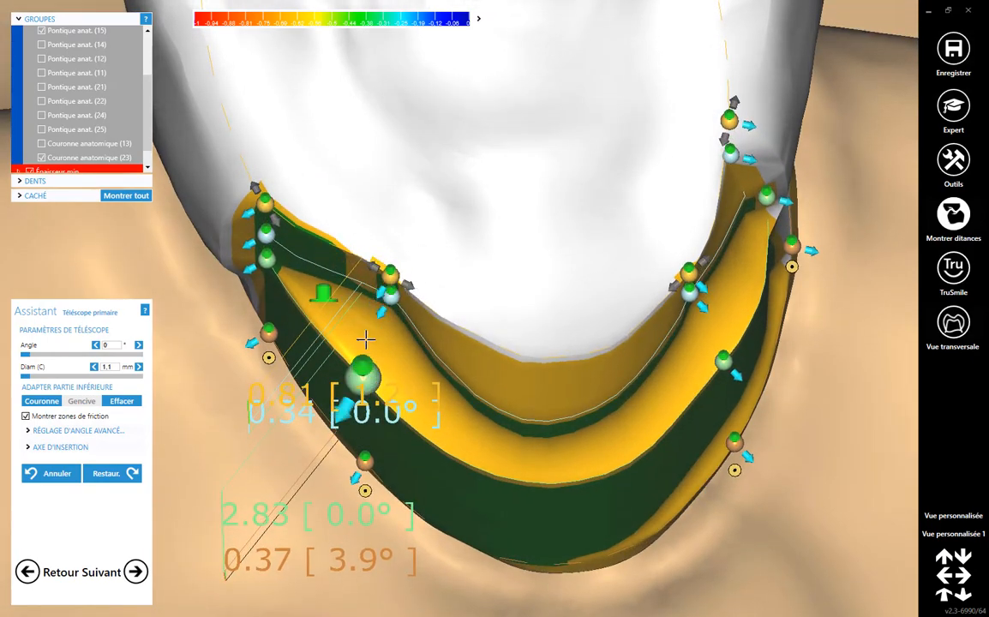
{"action": "mouse_move", "coordinate": [367, 341]}
{"action": "left_mouse_down"}
{"action": "mouse_move", "coordinate": [360, 350]}
{"action": "mouse_move", "coordinate": [370, 310]}
{"action": "mouse_move", "coordinate": [369, 322]}
{"action": "left_mouse_up"}
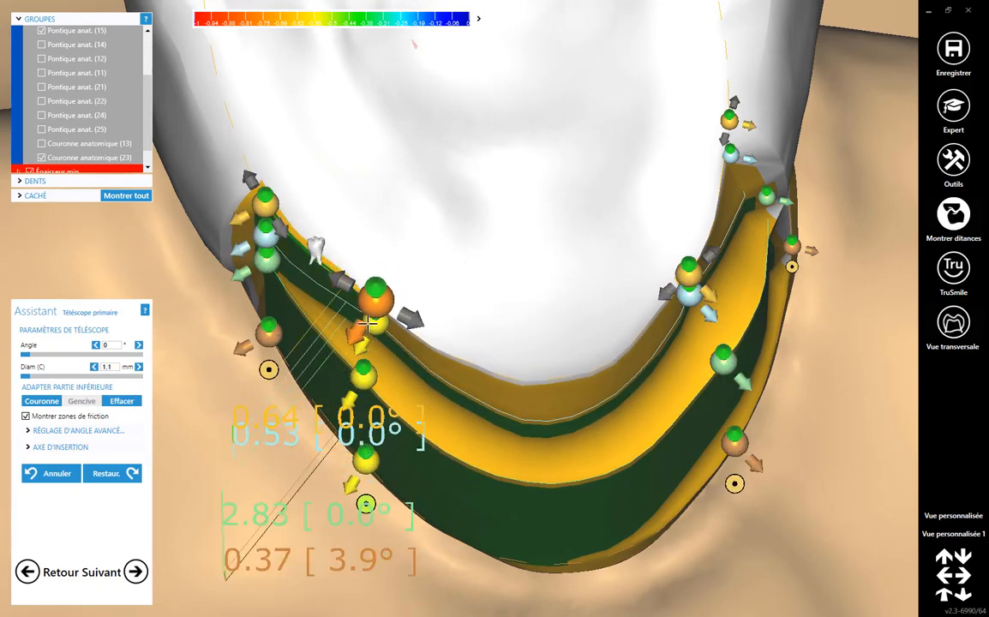
- Add a column of control points across all curves at the middle of tooth 13's palatal wall, down to the margin
{"action": "scroll", "coordinate": [367, 323], "scroll_direction": "down", "scroll_amount": 4}
{"action": "right_click_drag", "start_coordinate": [420, 335], "coordinate": [366, 466]}
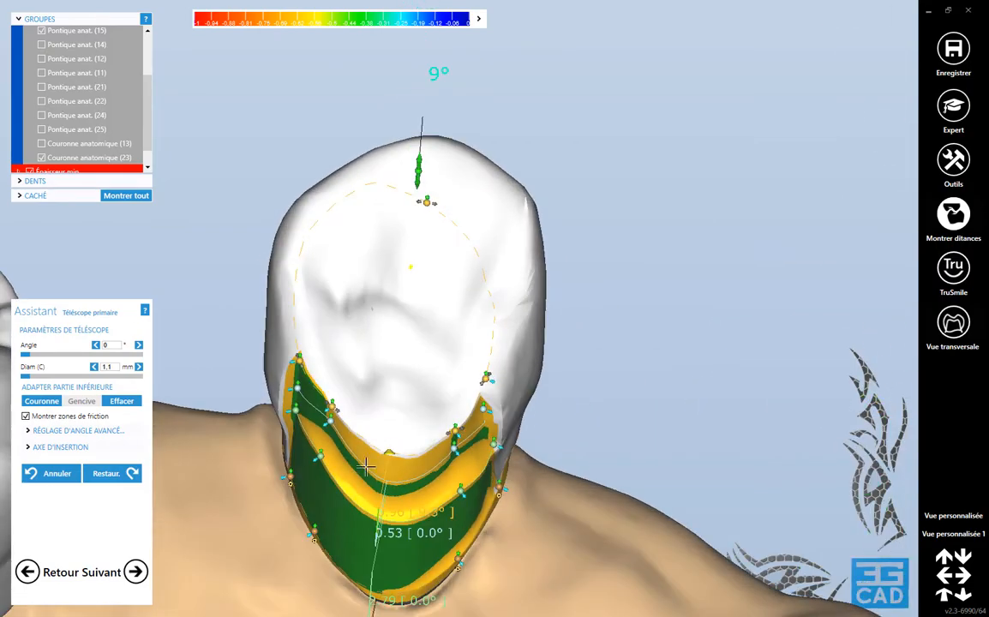
{"action": "scroll", "coordinate": [243, 446], "scroll_direction": "up", "scroll_amount": 3}
{"action": "right_click_drag", "start_coordinate": [243, 446], "coordinate": [388, 426]}
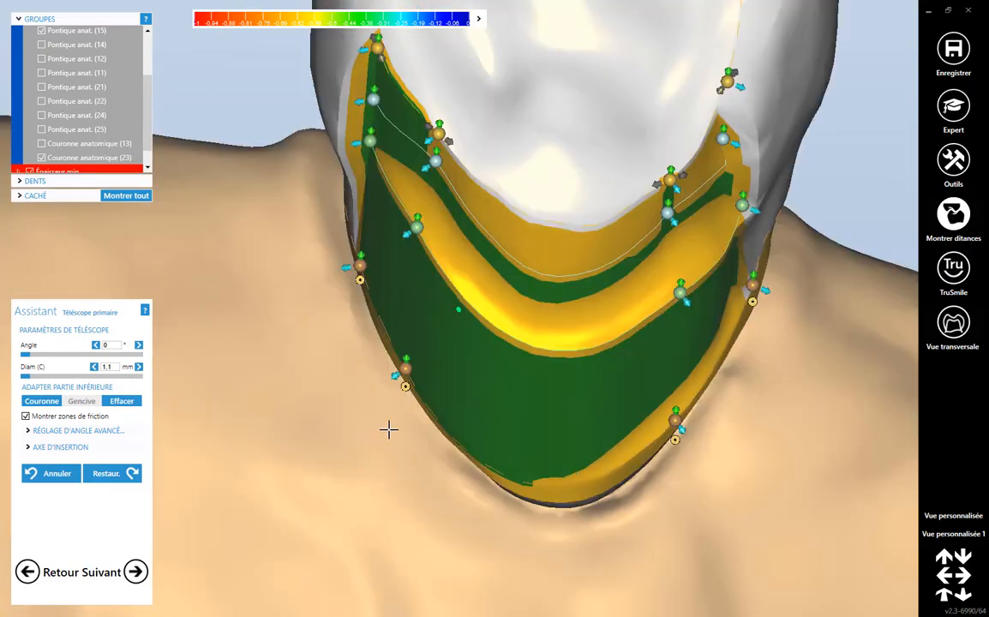
{"action": "scroll", "coordinate": [388, 429], "scroll_direction": "up", "scroll_amount": 2}
{"action": "right_click_drag", "start_coordinate": [512, 366], "coordinate": [532, 347]}
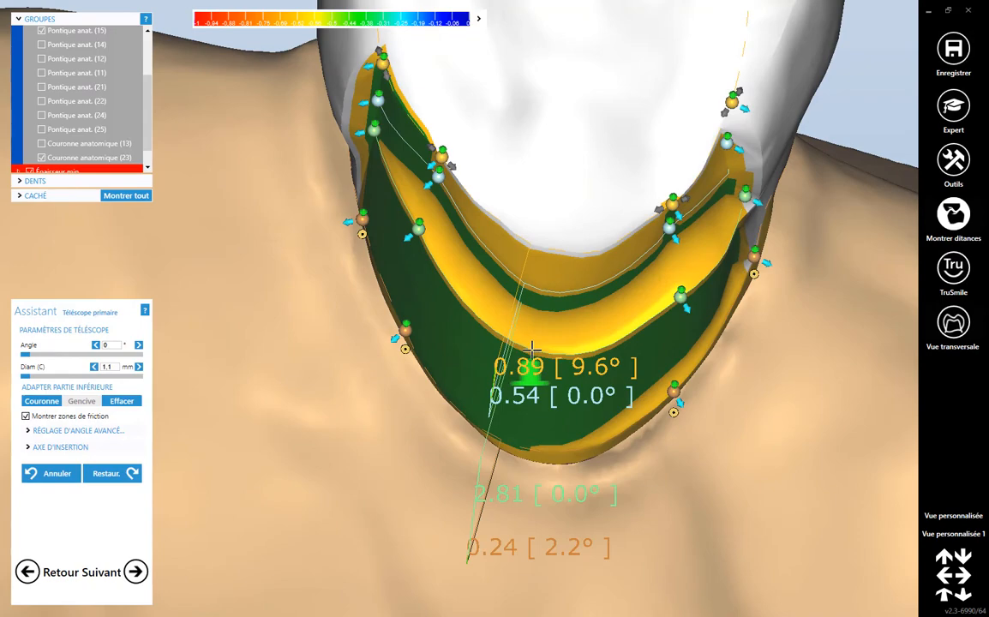
{"action": "left_click_drag", "start_coordinate": [532, 350], "coordinate": [517, 479]}
- Toggle the lower markers of tooth 13's distal and palatal margin points, then move these points outward together to a margin angle of about 34°
{"action": "left_click", "coordinate": [404, 365]}
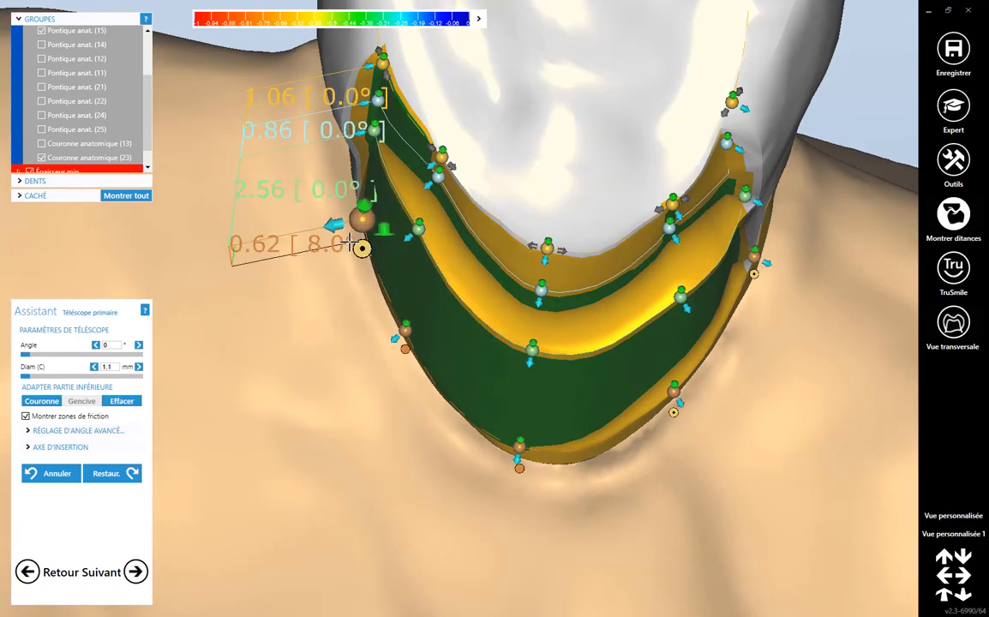
{"action": "left_click", "coordinate": [361, 248]}
{"action": "left_click", "coordinate": [674, 412]}
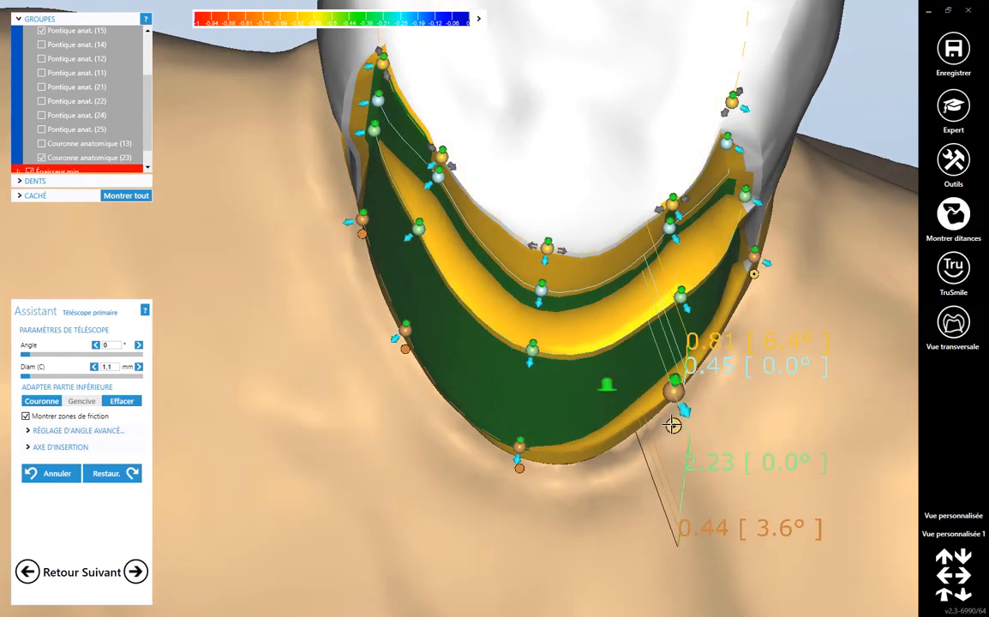
{"action": "left_click", "coordinate": [673, 425]}
{"action": "left_click_drag", "start_coordinate": [514, 472], "coordinate": [513, 482]}
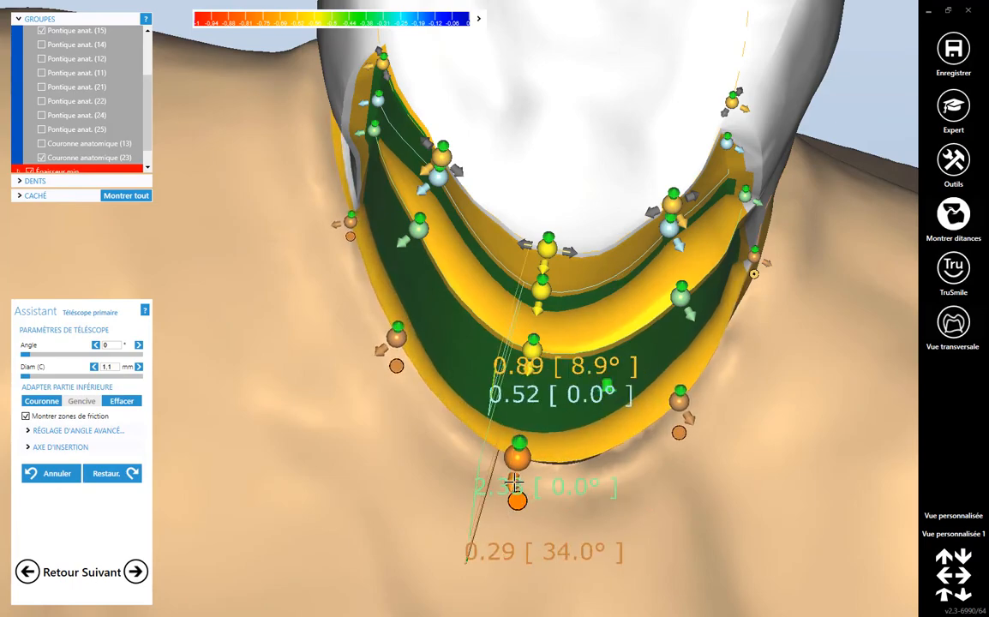
{"action": "scroll", "coordinate": [514, 486], "scroll_direction": "down", "scroll_amount": 5}
{"action": "right_click_drag", "start_coordinate": [513, 511], "coordinate": [493, 464]}
{"action": "right_click_drag", "start_coordinate": [637, 403], "coordinate": [705, 312]}
{"action": "scroll", "coordinate": [703, 312], "scroll_direction": "up", "scroll_amount": 2}
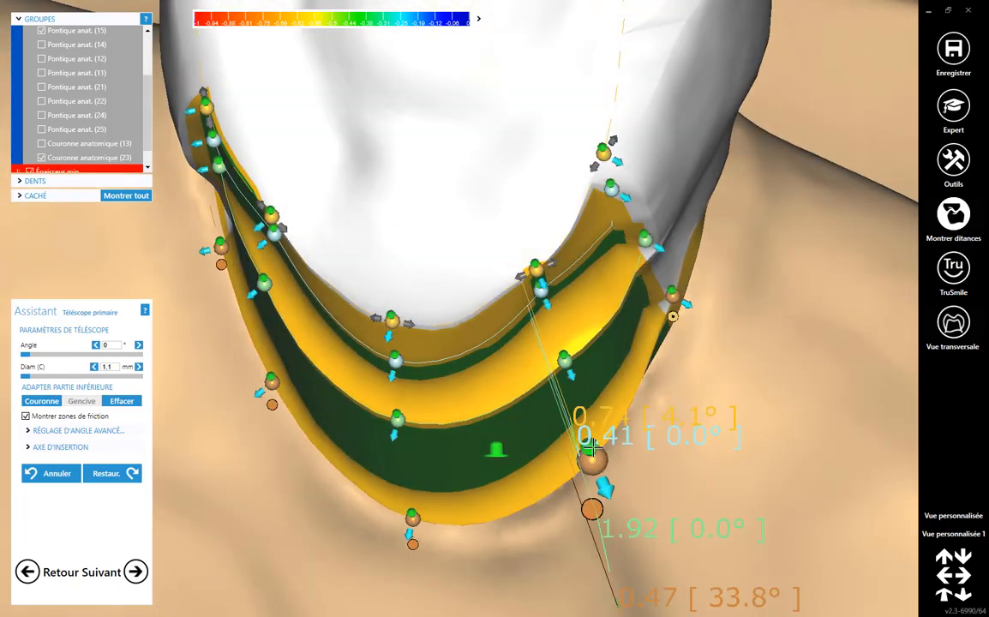
- Examine the shoulder and margin of tooth 13's telescope from the palatal, distal and occlusal sides
{"action": "right_click_drag", "start_coordinate": [592, 449], "coordinate": [545, 507]}
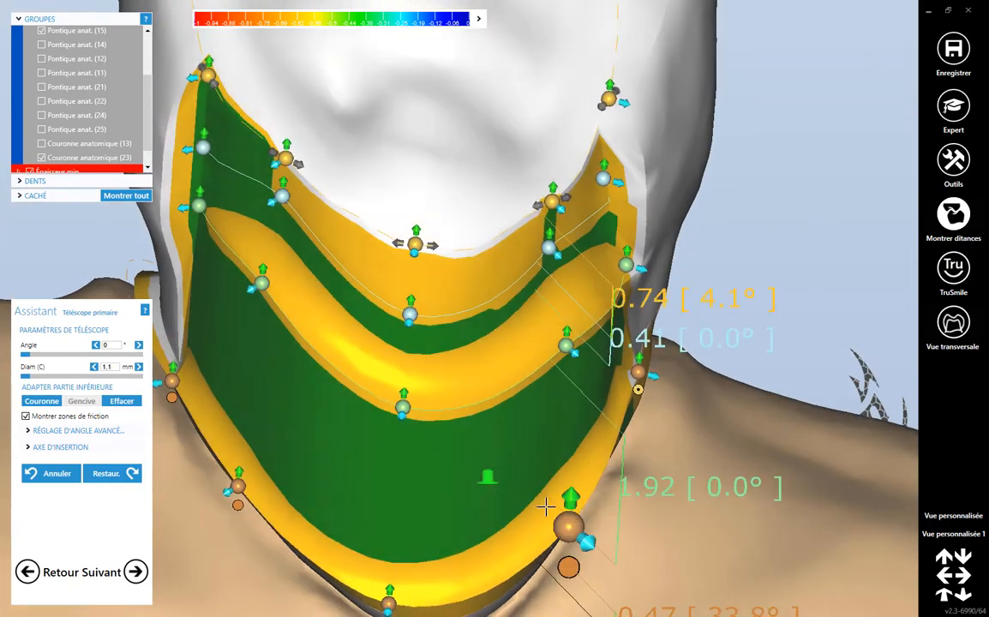
{"action": "middle_click", "coordinate": [545, 505]}
{"action": "scroll", "coordinate": [546, 475], "scroll_direction": "up", "scroll_amount": 5}
{"action": "scroll", "coordinate": [546, 475], "scroll_direction": "down", "scroll_amount": 5}
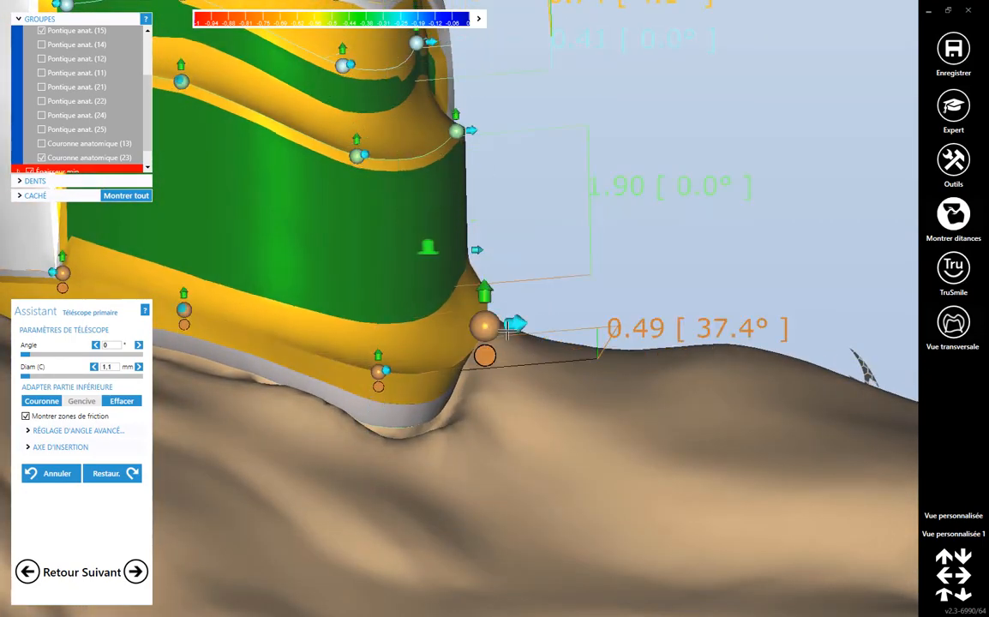
{"action": "middle_click", "coordinate": [285, 348]}
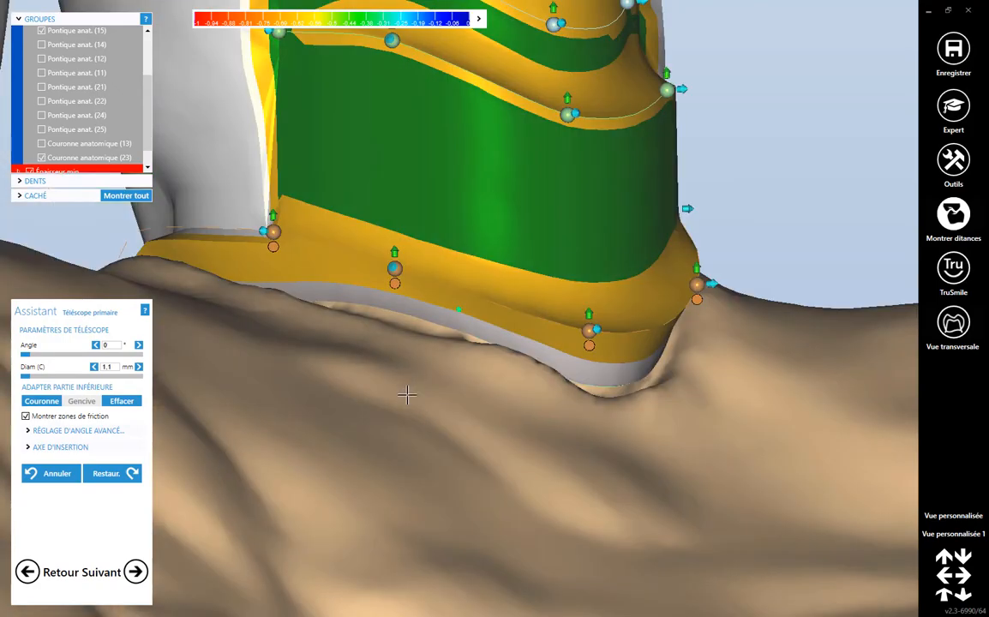
{"action": "right_click_drag", "start_coordinate": [408, 398], "coordinate": [353, 444]}
{"action": "scroll", "coordinate": [355, 298], "scroll_direction": "down", "scroll_amount": 3}
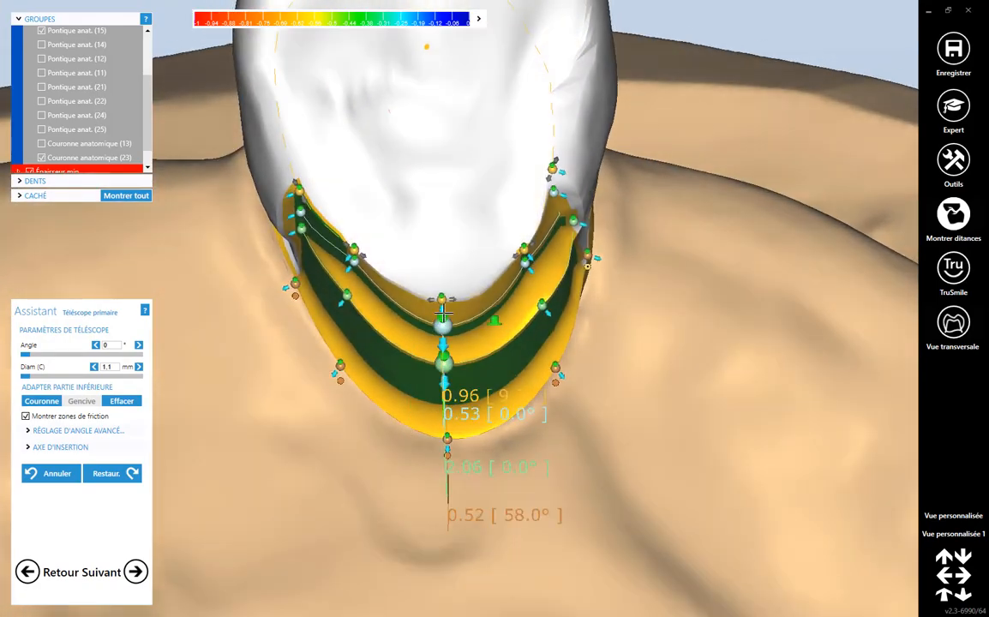
{"action": "scroll", "coordinate": [461, 265], "scroll_direction": "up", "scroll_amount": 2}
{"action": "scroll", "coordinate": [461, 269], "scroll_direction": "down", "scroll_amount": 2}
- Move the control points of tooth 13's uppermost curve outward so the upper palatal band runs nearly parallel to the insertion axis
{"action": "right_click_drag", "start_coordinate": [460, 273], "coordinate": [469, 329]}
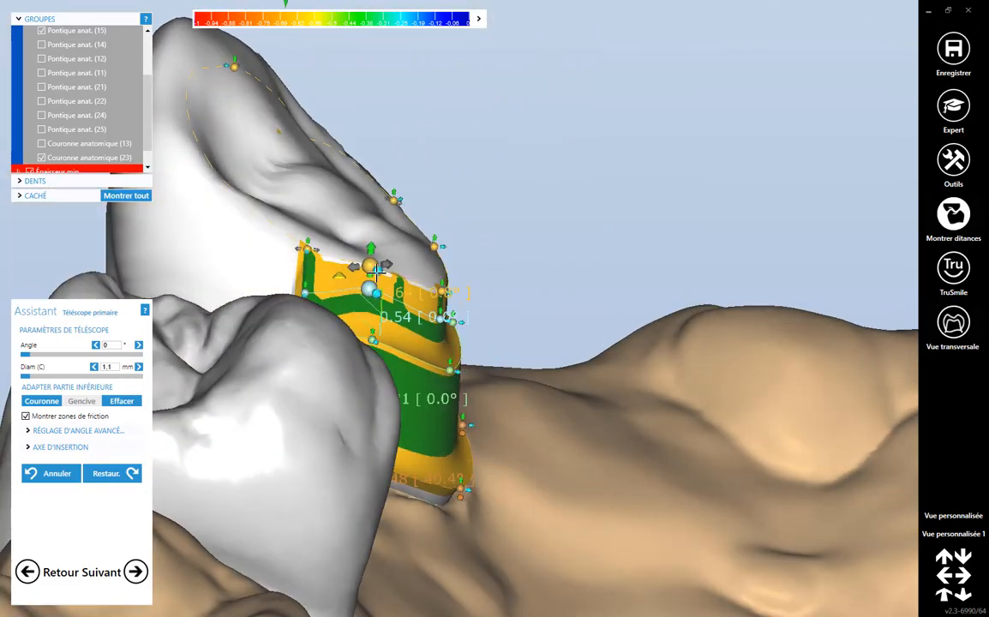
{"action": "right_click_drag", "start_coordinate": [400, 293], "coordinate": [458, 272]}
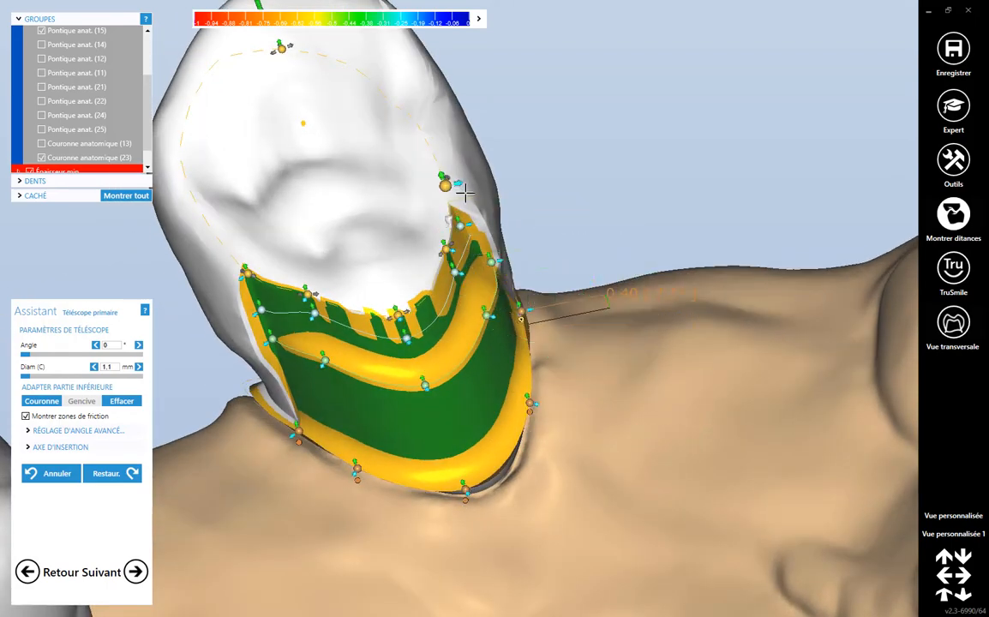
{"action": "right_click_drag", "start_coordinate": [469, 224], "coordinate": [476, 223]}
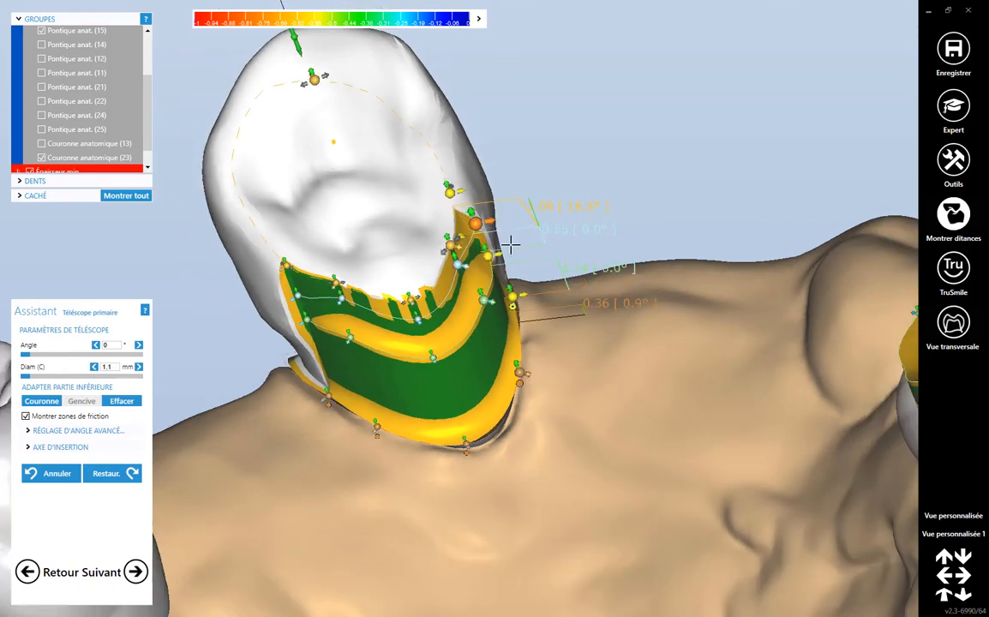
{"action": "scroll", "coordinate": [511, 245], "scroll_direction": "down", "scroll_amount": 3}
{"action": "right_click_drag", "start_coordinate": [511, 244], "coordinate": [482, 331]}
{"action": "scroll", "coordinate": [482, 331], "scroll_direction": "up", "scroll_amount": 3}
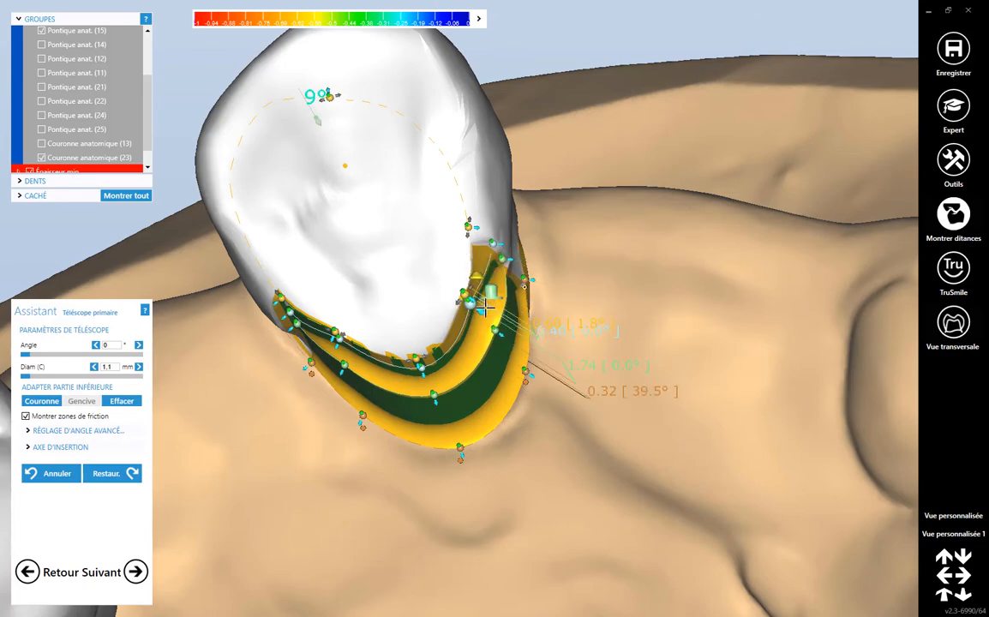
{"action": "right_click_drag", "start_coordinate": [485, 319], "coordinate": [495, 249]}
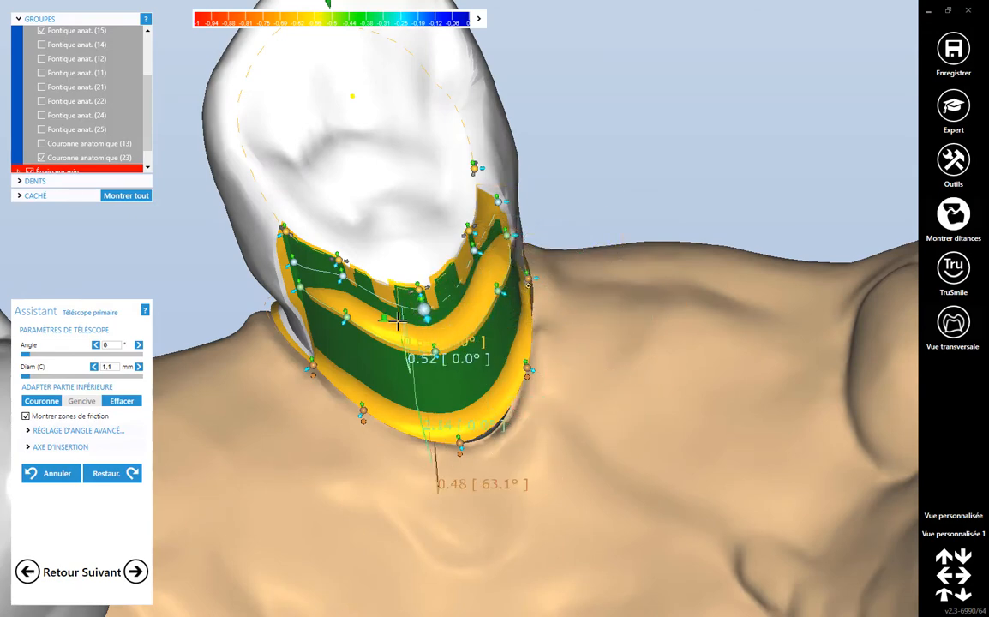
{"action": "left_click_drag", "start_coordinate": [398, 320], "coordinate": [319, 292]}
{"action": "right_click_drag", "start_coordinate": [377, 319], "coordinate": [342, 276]}
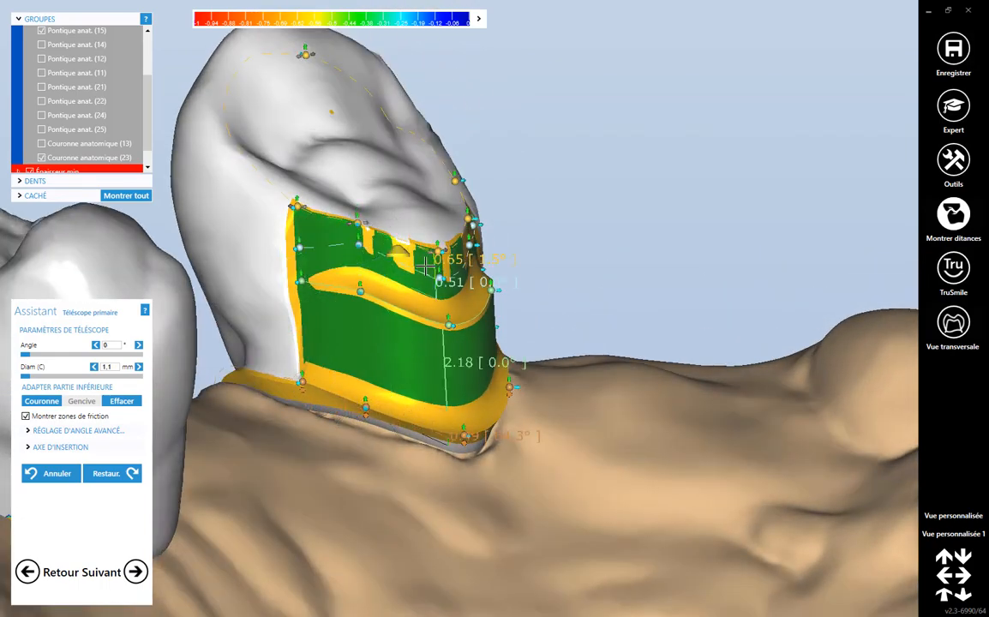
{"action": "right_click_drag", "start_coordinate": [426, 266], "coordinate": [465, 239]}
{"action": "mouse_move", "coordinate": [463, 283]}
{"action": "right_mouse_down"}
{"action": "mouse_move", "coordinate": [508, 246]}
{"action": "mouse_move", "coordinate": [459, 276]}
{"action": "right_mouse_up"}
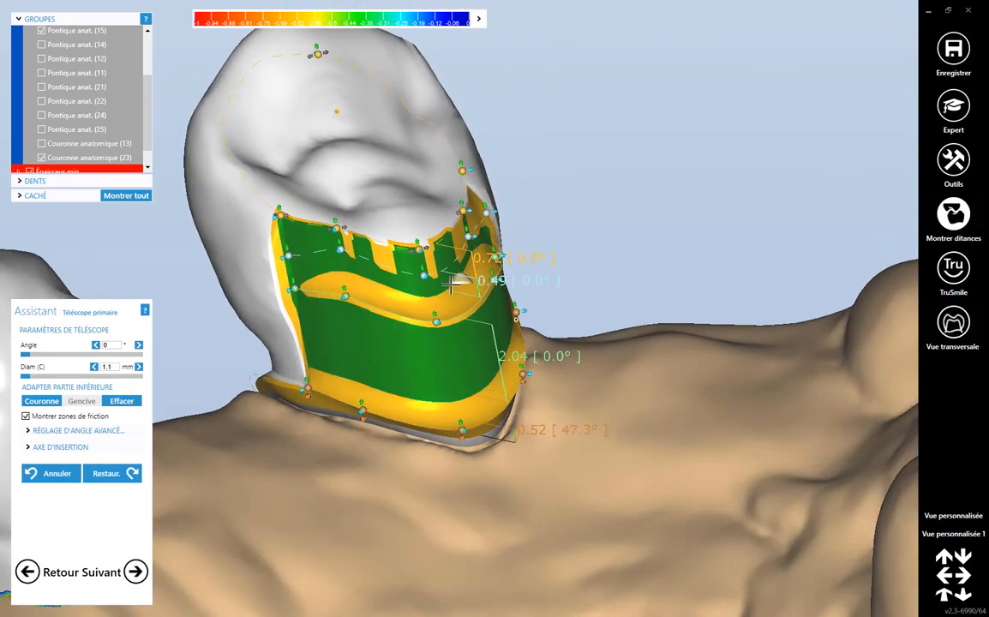
- Lower the light-blue curve's distal, palatal and mesial control points on tooth 13 toward the green curve below
{"action": "scroll", "coordinate": [446, 274], "scroll_direction": "up", "scroll_amount": 3}
{"action": "left_click_drag", "start_coordinate": [393, 243], "coordinate": [327, 258]}
{"action": "left_click_drag", "start_coordinate": [244, 209], "coordinate": [225, 227]}
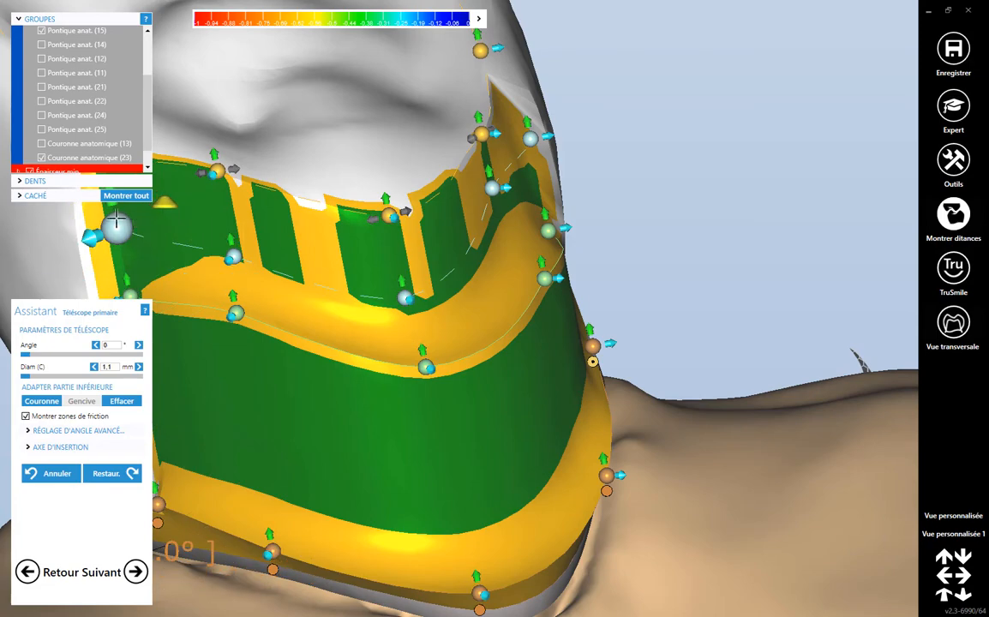
{"action": "scroll", "coordinate": [360, 290], "scroll_direction": "down", "scroll_amount": 3}
{"action": "scroll", "coordinate": [231, 244], "scroll_direction": "up", "scroll_amount": 3}
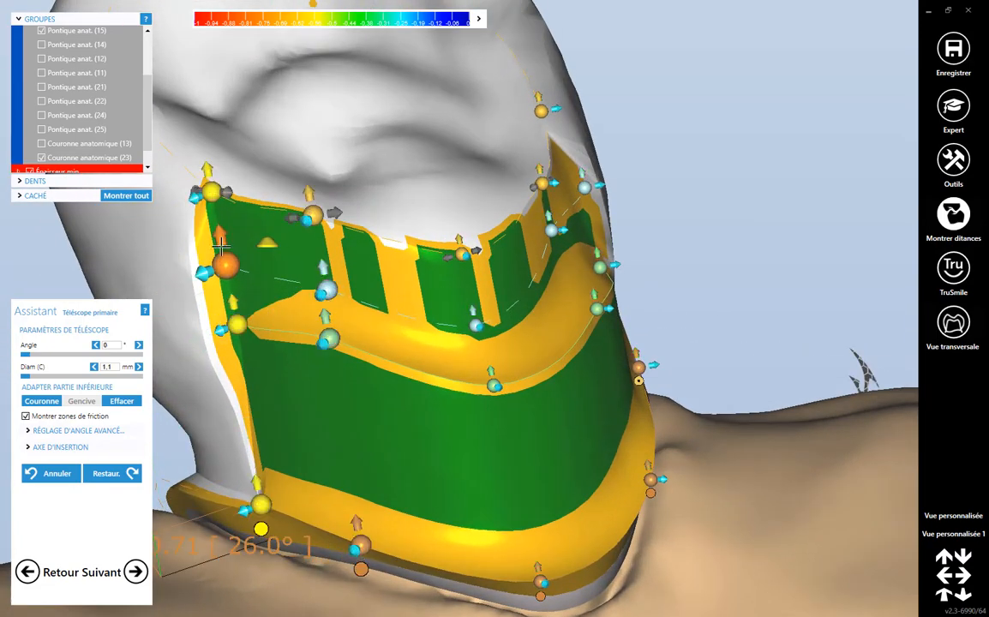
{"action": "right_click_drag", "start_coordinate": [527, 283], "coordinate": [548, 219]}
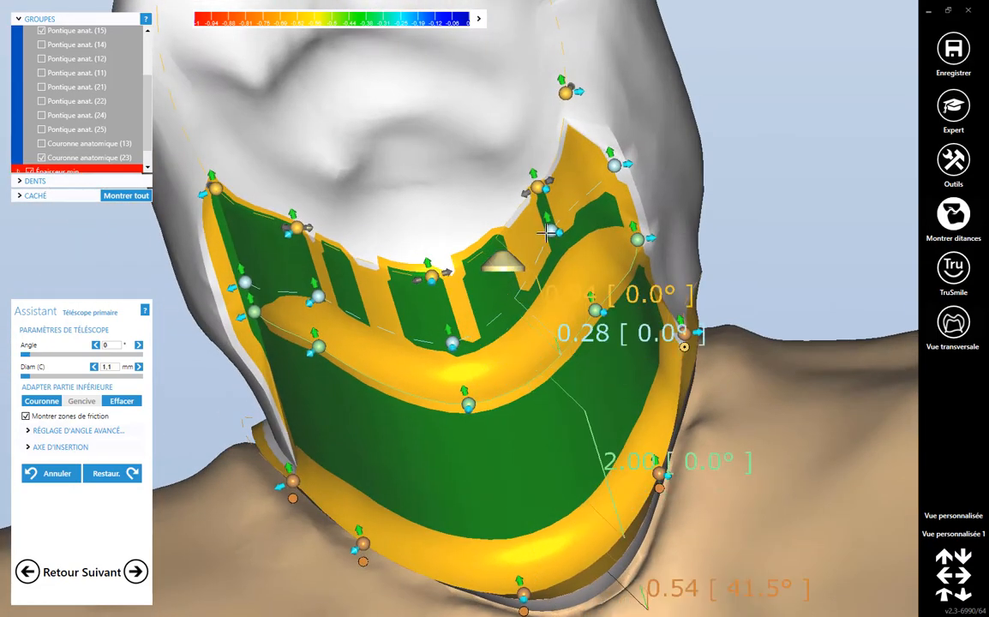
{"action": "left_click_drag", "start_coordinate": [545, 212], "coordinate": [558, 250]}
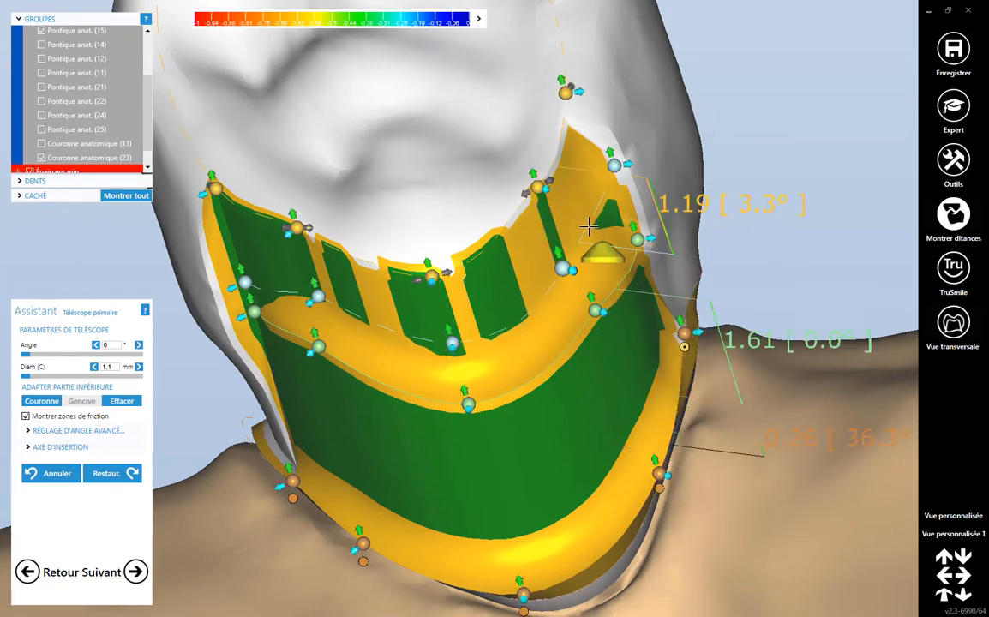
{"action": "mouse_move", "coordinate": [544, 199]}
{"action": "left_mouse_down"}
{"action": "mouse_move", "coordinate": [537, 171]}
{"action": "mouse_move", "coordinate": [553, 190]}
{"action": "mouse_move", "coordinate": [545, 181]}
{"action": "left_mouse_up"}
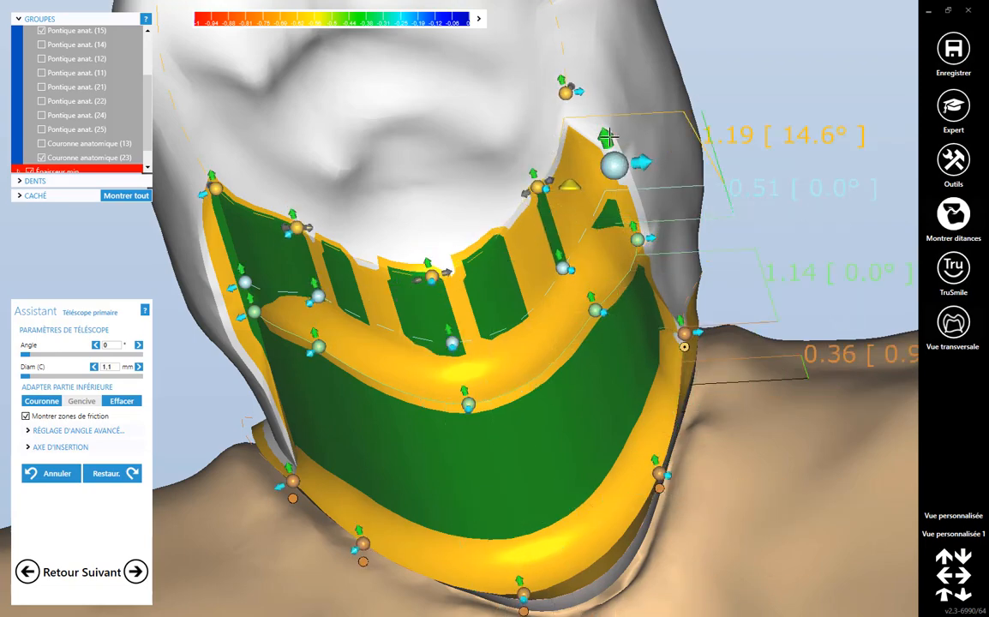
{"action": "left_click_drag", "start_coordinate": [606, 137], "coordinate": [617, 152]}
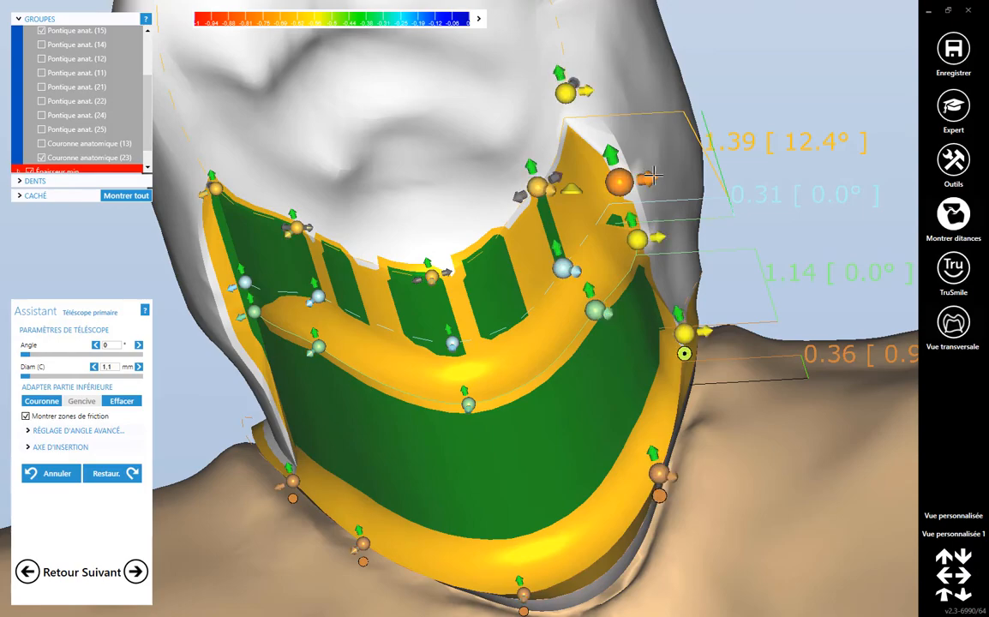
- Pull the mesiopalatal control point of tooth 13's light-blue curve outward toward the palate
{"action": "scroll", "coordinate": [483, 263], "scroll_direction": "down", "scroll_amount": 4}
{"action": "right_click_drag", "start_coordinate": [483, 263], "coordinate": [586, 338]}
{"action": "middle_click_drag", "start_coordinate": [585, 338], "coordinate": [540, 311]}
{"action": "right_click_drag", "start_coordinate": [540, 311], "coordinate": [591, 411]}
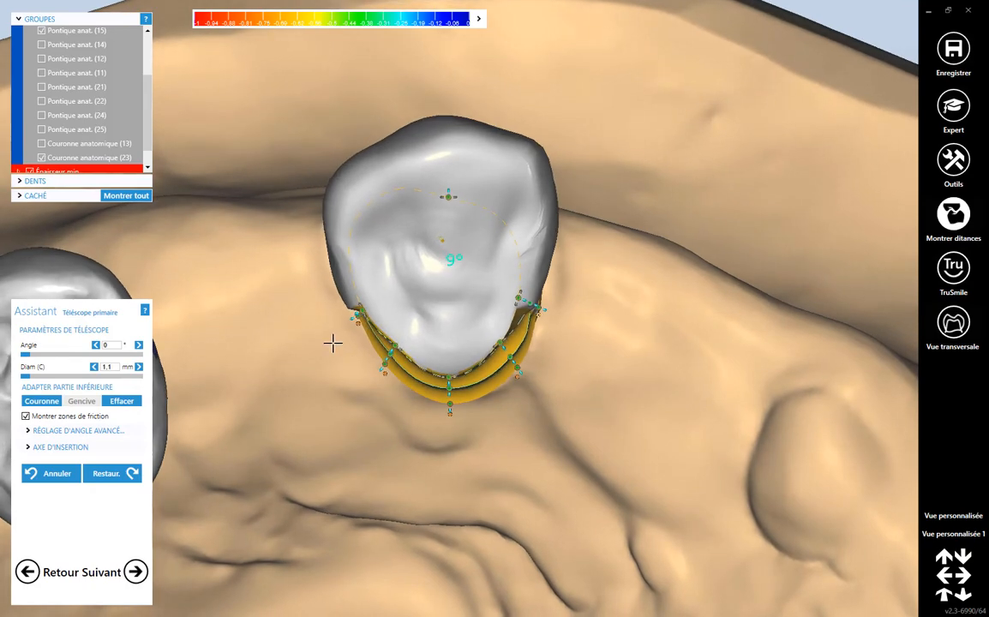
{"action": "scroll", "coordinate": [442, 396], "scroll_direction": "up", "scroll_amount": 5}
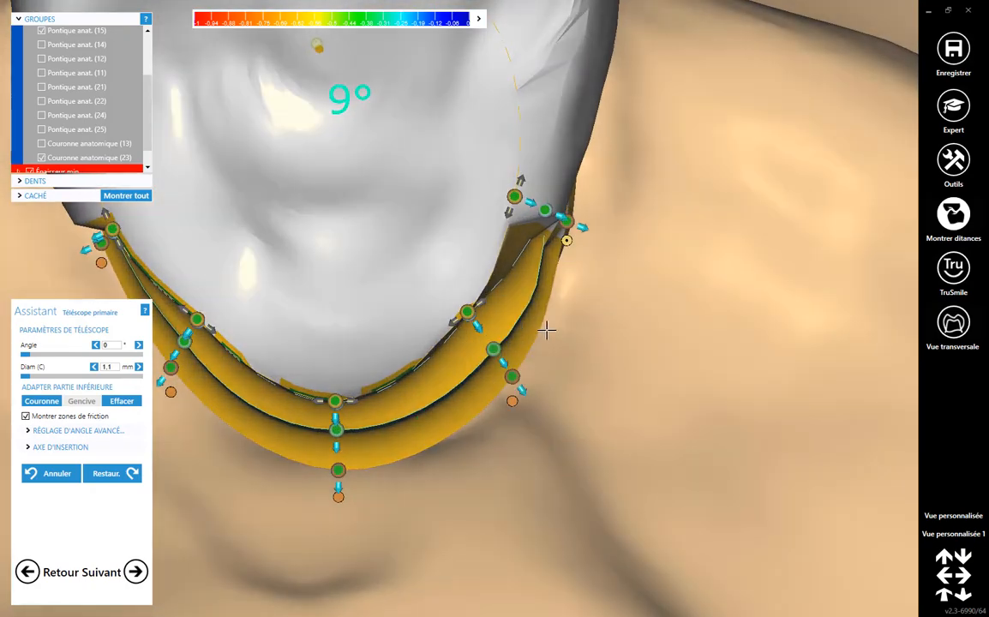
{"action": "right_click_drag", "start_coordinate": [547, 330], "coordinate": [500, 309]}
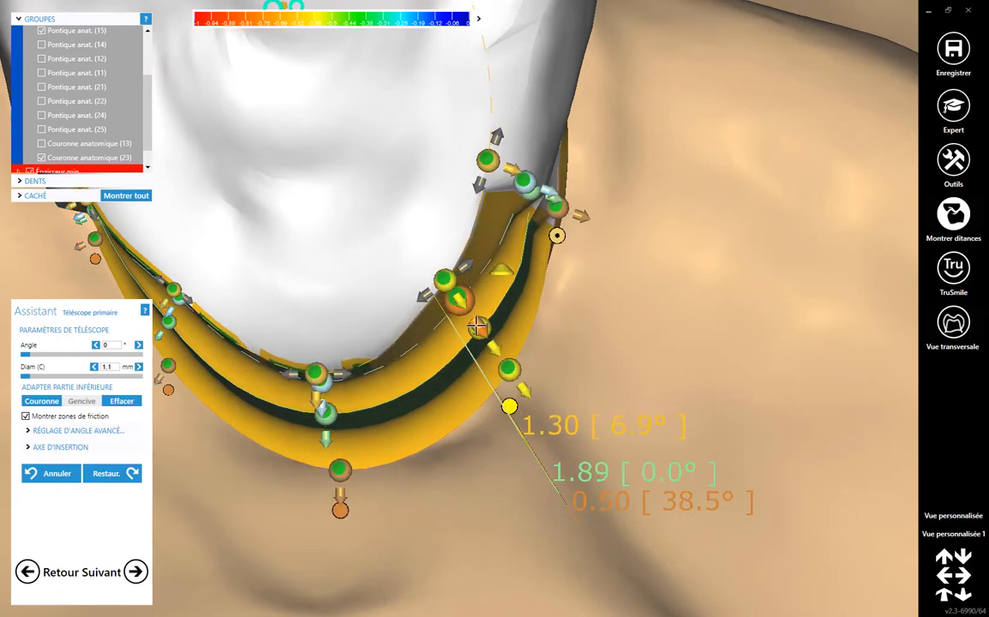
{"action": "left_click_drag", "start_coordinate": [444, 281], "coordinate": [453, 294]}
{"action": "scroll", "coordinate": [520, 314], "scroll_direction": "down", "scroll_amount": 1}
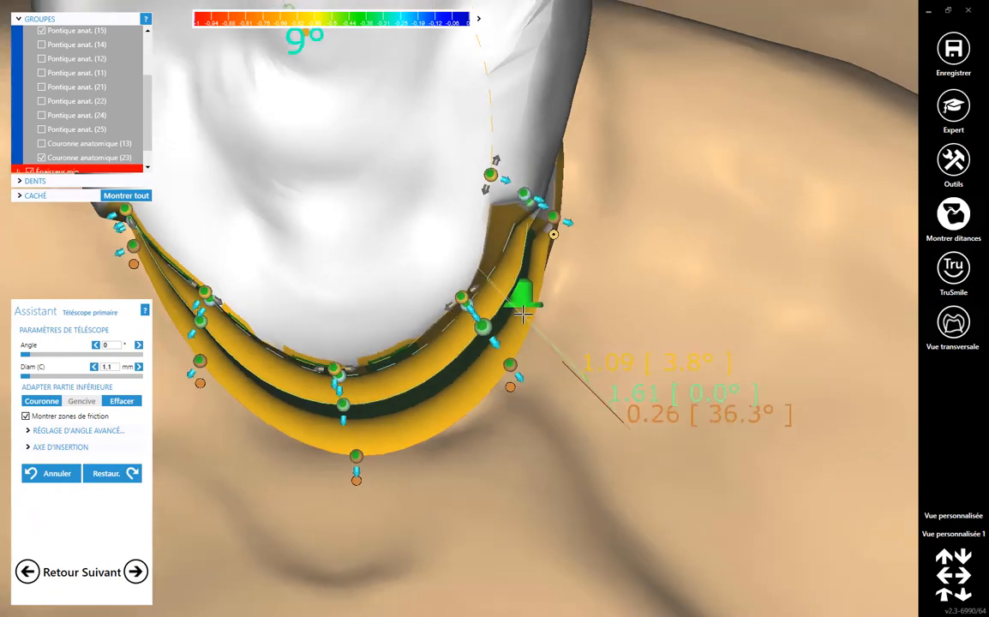
- Hide pontic 15, display pontic 14 instead and examine its contact with tooth 13's crown
{"action": "scroll", "coordinate": [521, 314], "scroll_direction": "down", "scroll_amount": 3}
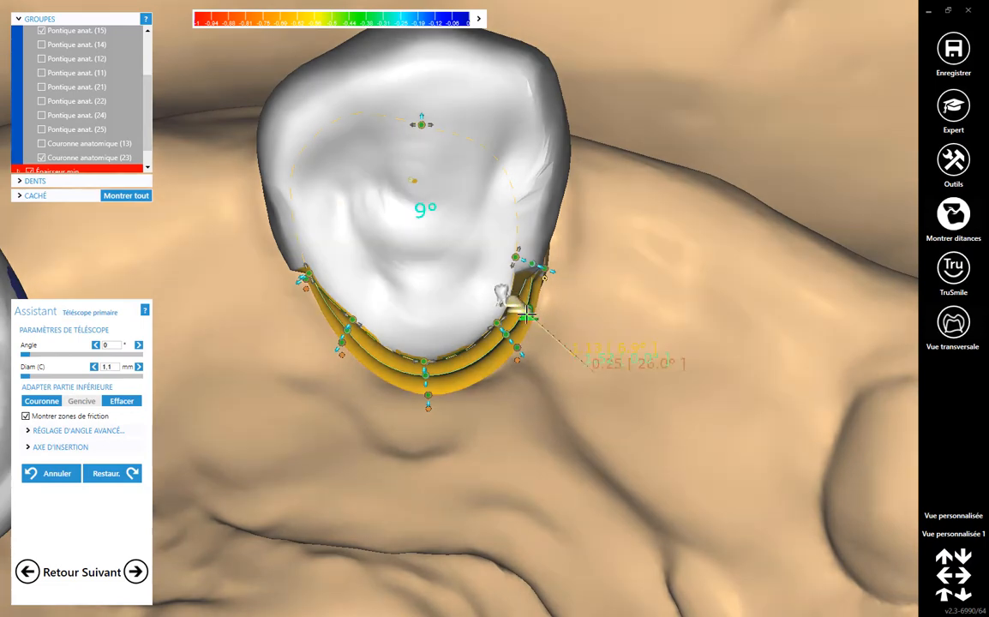
{"action": "right_click_drag", "start_coordinate": [442, 393], "coordinate": [476, 393]}
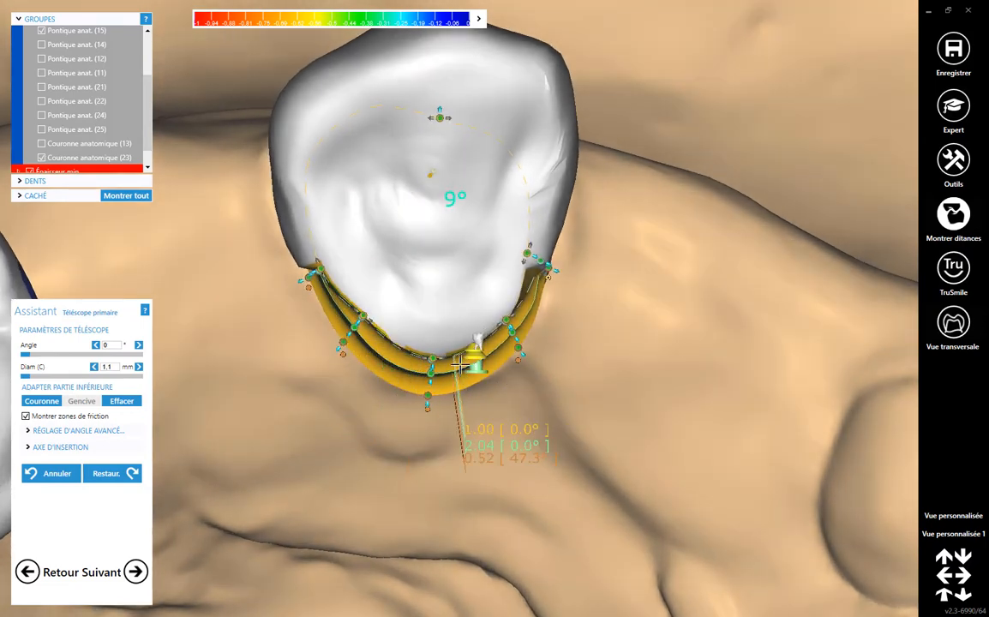
{"action": "scroll", "coordinate": [535, 369], "scroll_direction": "down", "scroll_amount": 5}
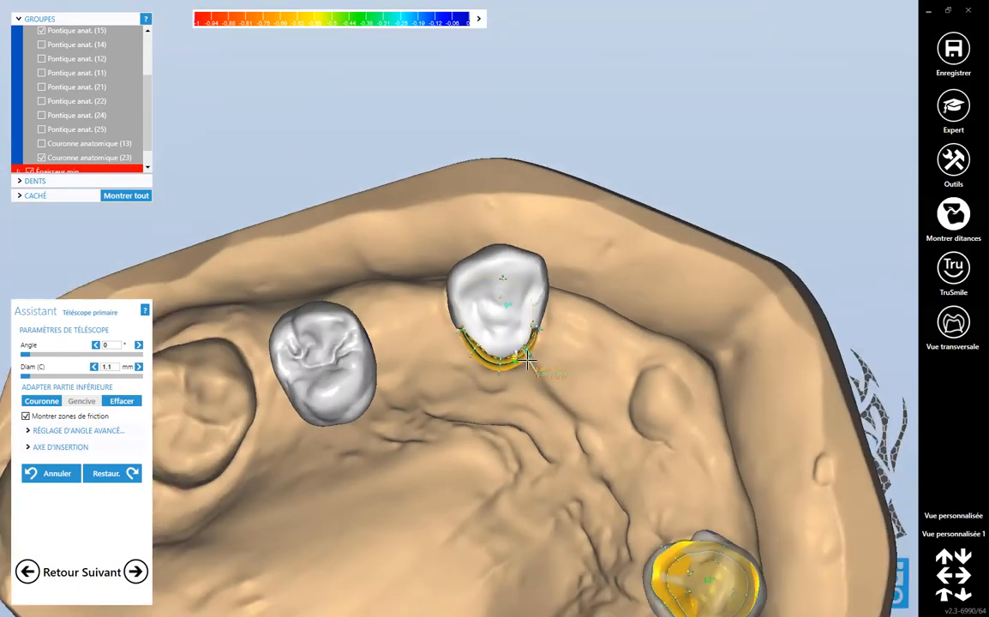
{"action": "right_click_drag", "start_coordinate": [535, 369], "coordinate": [568, 382]}
{"action": "middle_click_drag", "start_coordinate": [568, 382], "coordinate": [505, 379]}
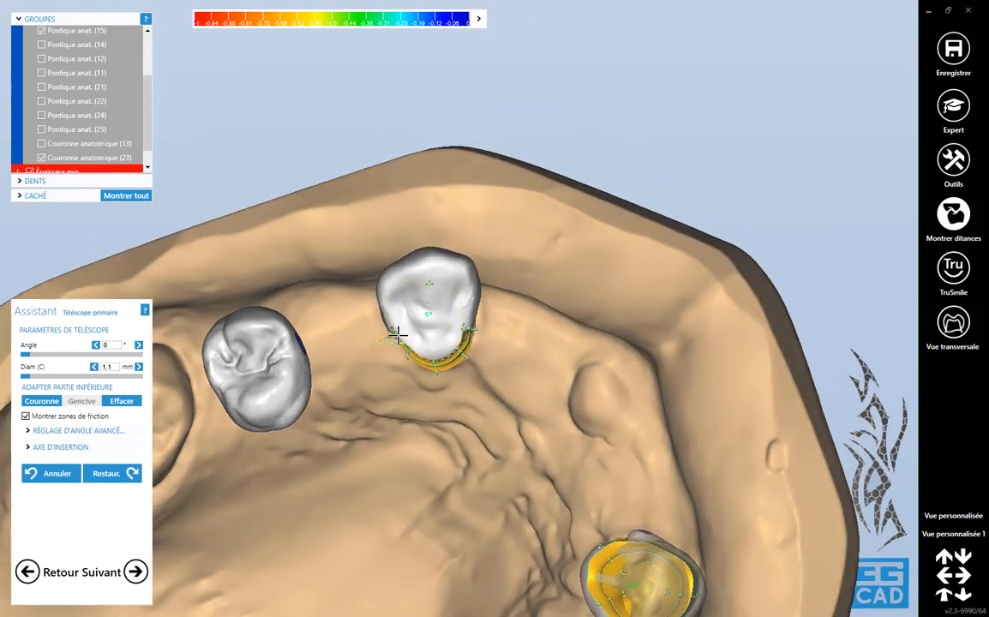
{"action": "left_click", "coordinate": [42, 32]}
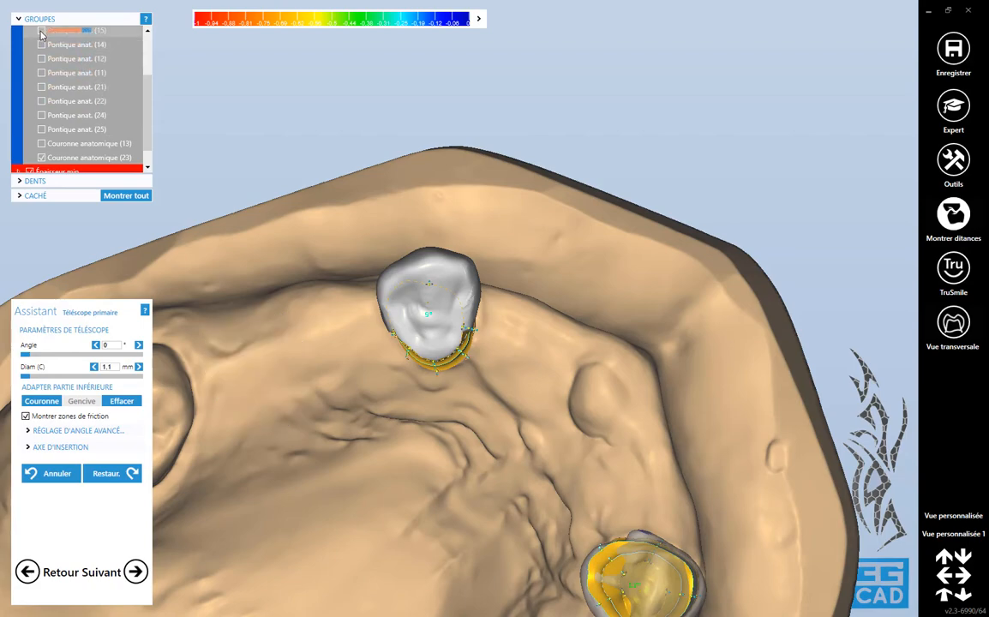
{"action": "scroll", "coordinate": [409, 364], "scroll_direction": "up", "scroll_amount": 6}
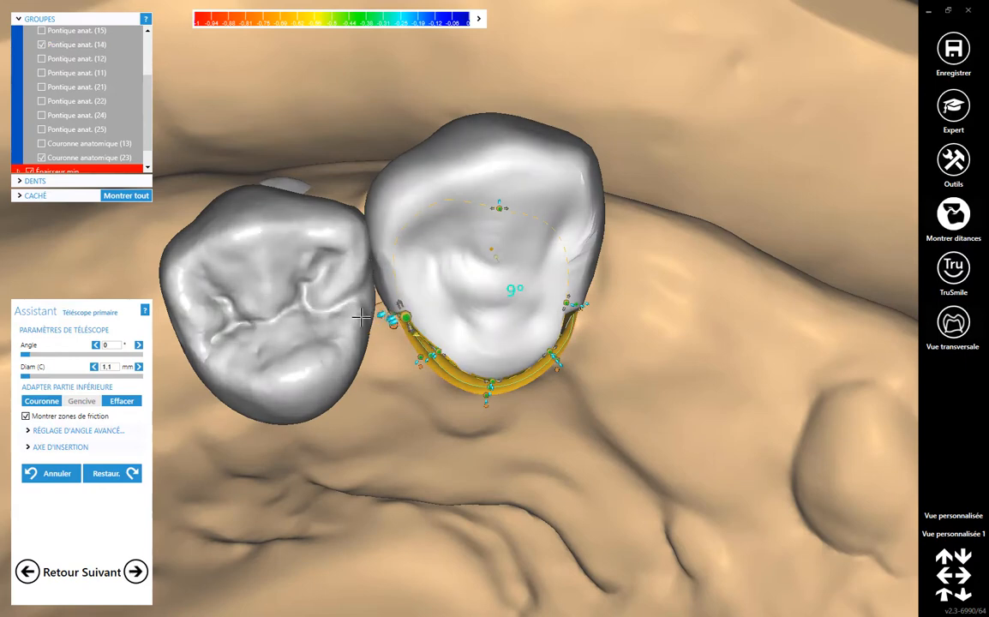
{"action": "scroll", "coordinate": [361, 347], "scroll_direction": "down", "scroll_amount": 6}
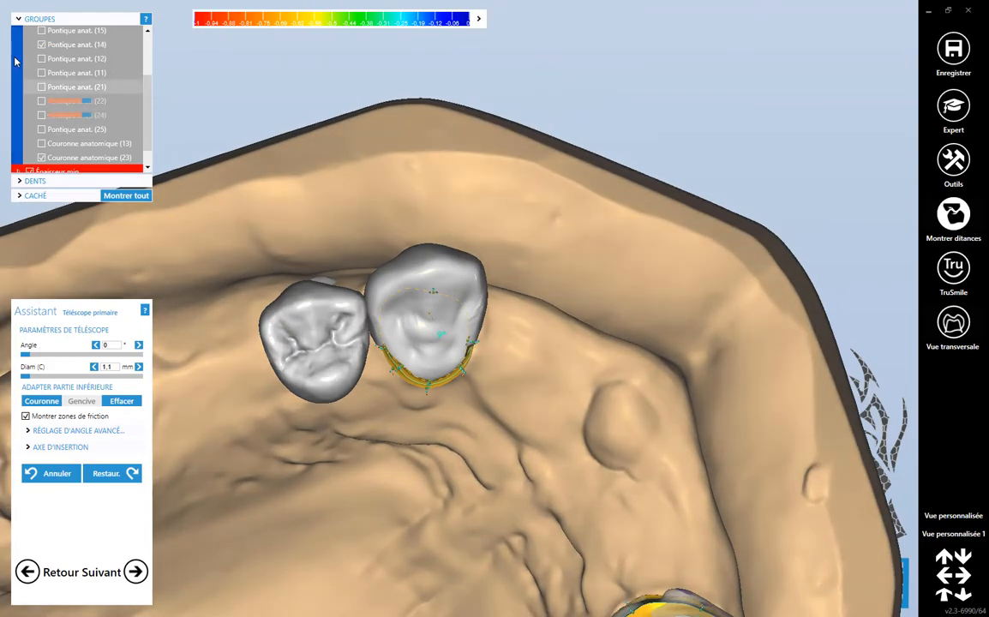
- Hide pontic 14, then temporarily display pontic 24 to check its contact with tooth 23's crown
{"action": "left_click", "coordinate": [41, 46]}
{"action": "scroll", "coordinate": [433, 441], "scroll_direction": "down", "scroll_amount": 4}
{"action": "right_click_drag", "start_coordinate": [433, 442], "coordinate": [463, 369]}
{"action": "scroll", "coordinate": [455, 343], "scroll_direction": "up", "scroll_amount": 5}
{"action": "left_click", "coordinate": [41, 115]}
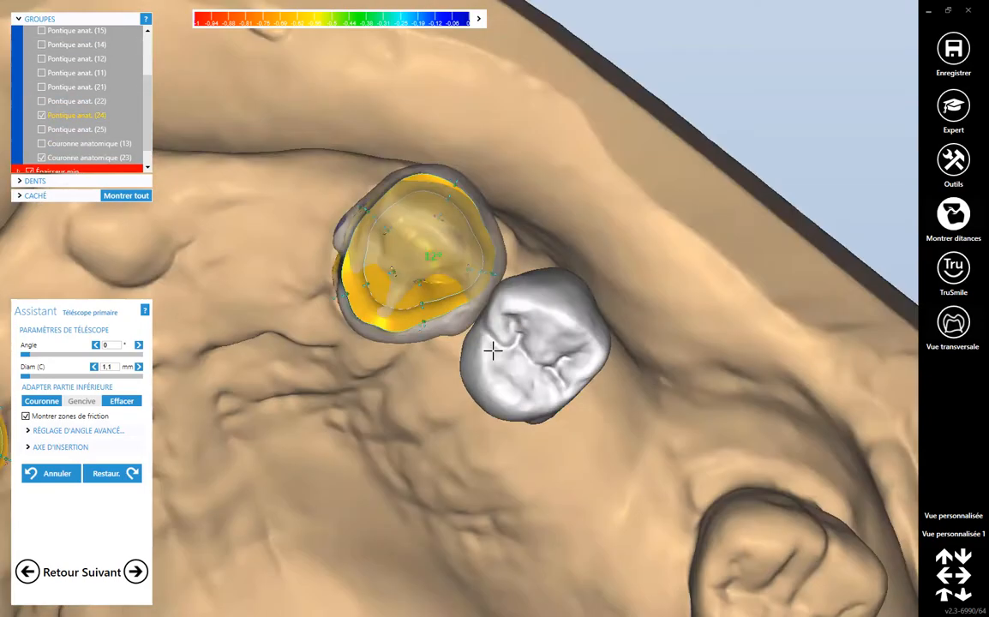
{"action": "scroll", "coordinate": [494, 349], "scroll_direction": "up", "scroll_amount": 6}
{"action": "scroll", "coordinate": [405, 341], "scroll_direction": "down", "scroll_amount": 5}
{"action": "right_click_drag", "start_coordinate": [404, 340], "coordinate": [363, 291]}
{"action": "scroll", "coordinate": [249, 136], "scroll_direction": "down", "scroll_amount": 4}
{"action": "left_click", "coordinate": [41, 115]}
- Examine tooth 23's telescope from all sides, checking its palatal walls, margin and buccal transition to the anatomical crown
{"action": "scroll", "coordinate": [447, 335], "scroll_direction": "up", "scroll_amount": 6}
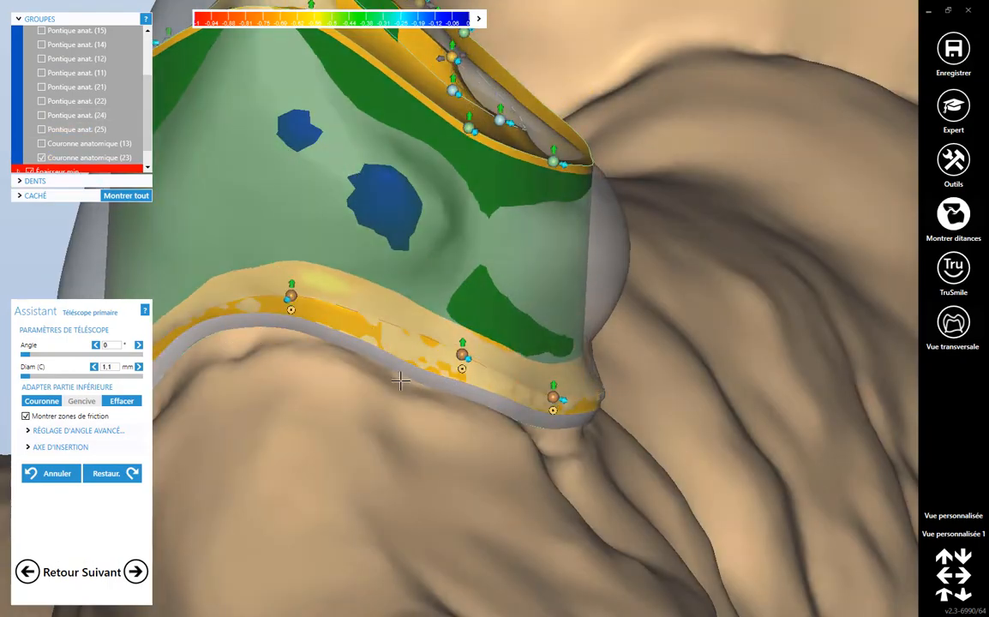
{"action": "scroll", "coordinate": [400, 381], "scroll_direction": "down", "scroll_amount": 4}
{"action": "right_click_drag", "start_coordinate": [400, 380], "coordinate": [545, 400]}
{"action": "scroll", "coordinate": [545, 399], "scroll_direction": "up", "scroll_amount": 4}
{"action": "scroll", "coordinate": [360, 343], "scroll_direction": "down", "scroll_amount": 5}
{"action": "scroll", "coordinate": [254, 437], "scroll_direction": "up", "scroll_amount": 4}
{"action": "scroll", "coordinate": [254, 437], "scroll_direction": "down", "scroll_amount": 4}
{"action": "right_click_drag", "start_coordinate": [254, 438], "coordinate": [553, 316]}
{"action": "scroll", "coordinate": [552, 315], "scroll_direction": "up", "scroll_amount": 5}
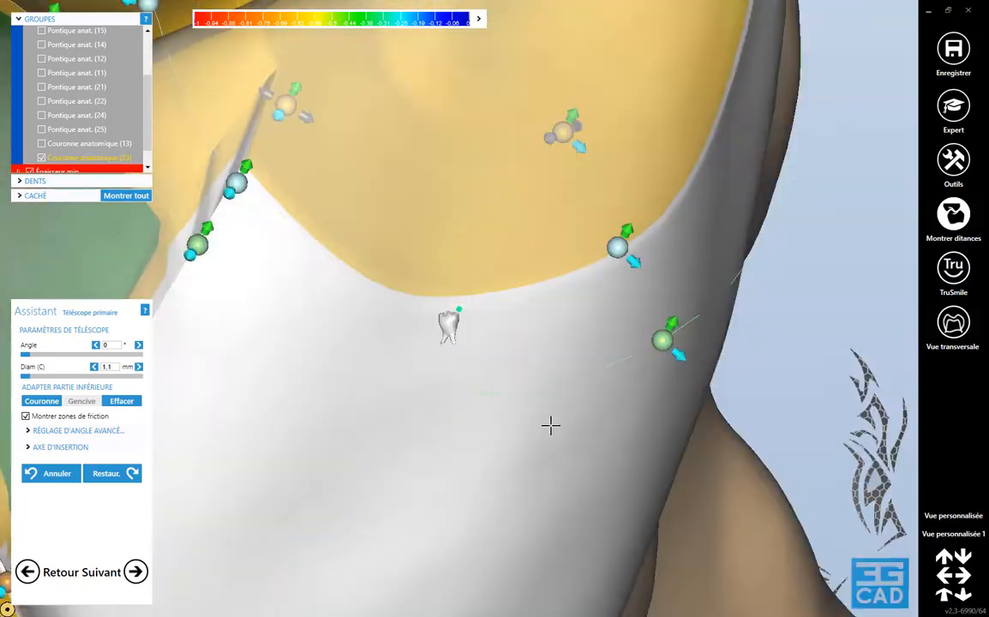
{"action": "right_click_drag", "start_coordinate": [551, 426], "coordinate": [319, 419]}
{"action": "scroll", "coordinate": [527, 351], "scroll_direction": "down", "scroll_amount": 5}
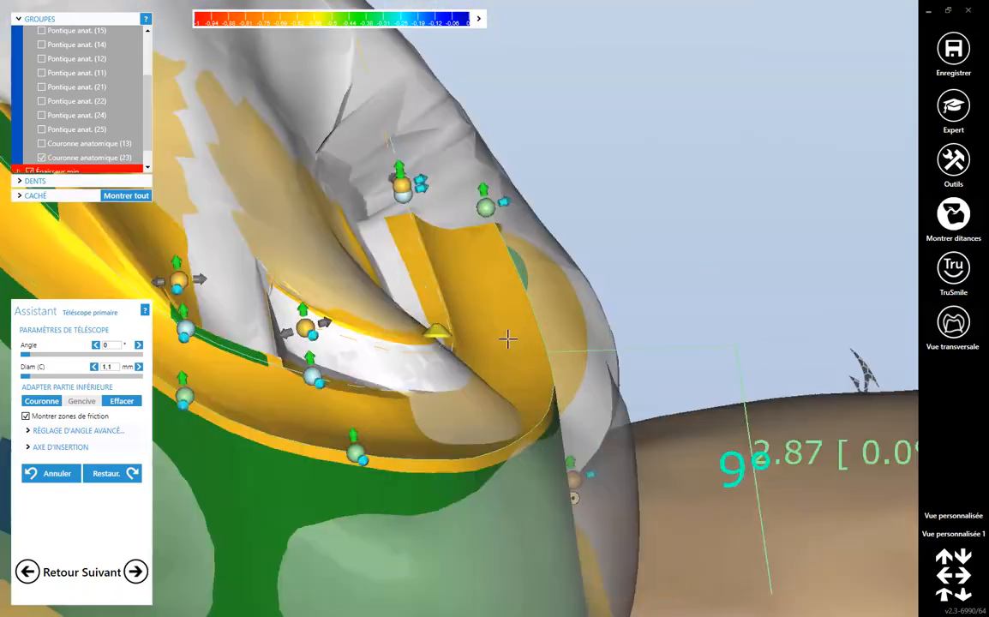
{"action": "right_click_drag", "start_coordinate": [509, 339], "coordinate": [367, 335]}
{"action": "right_click_drag", "start_coordinate": [326, 307], "coordinate": [478, 307]}
{"action": "scroll", "coordinate": [464, 347], "scroll_direction": "down", "scroll_amount": 4}
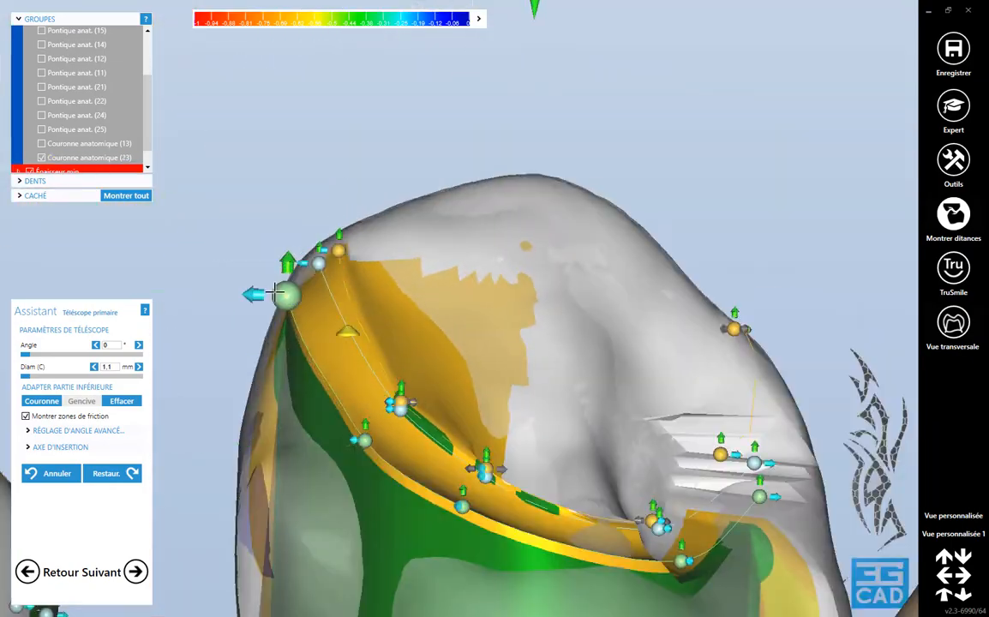
- Examine tooth 23's telescope against the displayed anatomical crown from the palatal, occlusal and proximal sides
{"action": "scroll", "coordinate": [429, 465], "scroll_direction": "down", "scroll_amount": 3}
{"action": "right_click_drag", "start_coordinate": [274, 292], "coordinate": [618, 348]}
{"action": "scroll", "coordinate": [429, 466], "scroll_direction": "up", "scroll_amount": 3}
{"action": "left_click_drag", "start_coordinate": [707, 167], "coordinate": [715, 254]}
{"action": "scroll", "coordinate": [504, 390], "scroll_direction": "down", "scroll_amount": 3}
{"action": "right_click_drag", "start_coordinate": [483, 342], "coordinate": [393, 395]}
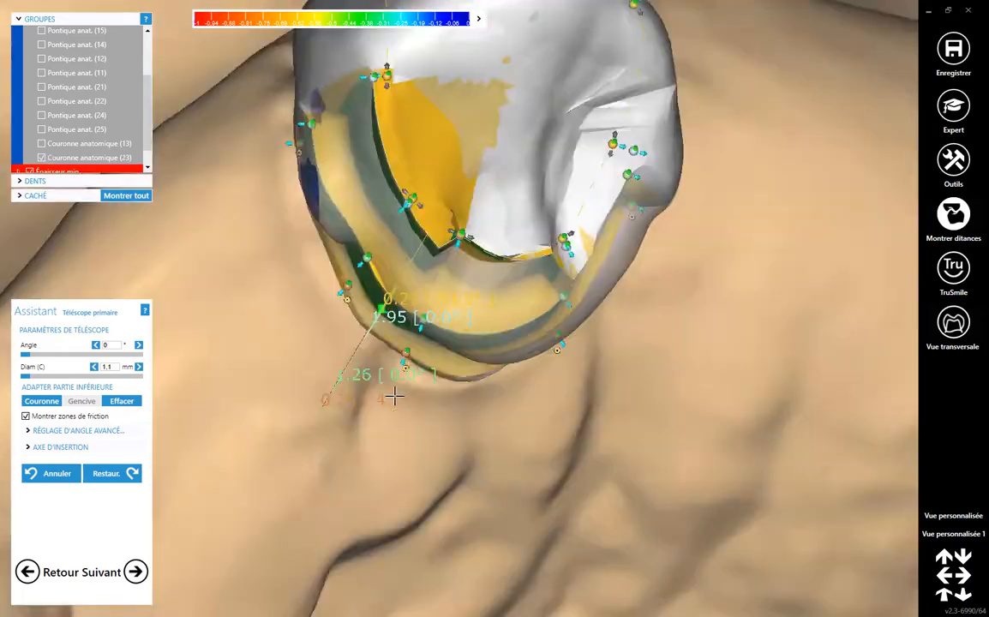
{"action": "scroll", "coordinate": [393, 396], "scroll_direction": "up", "scroll_amount": 3}
{"action": "right_click_drag", "start_coordinate": [550, 210], "coordinate": [256, 230]}
{"action": "scroll", "coordinate": [519, 530], "scroll_direction": "down", "scroll_amount": 3}
{"action": "scroll", "coordinate": [479, 499], "scroll_direction": "up", "scroll_amount": 3}
{"action": "scroll", "coordinate": [480, 499], "scroll_direction": "down", "scroll_amount": 3}
{"action": "scroll", "coordinate": [415, 335], "scroll_direction": "up", "scroll_amount": 3}
{"action": "scroll", "coordinate": [692, 481], "scroll_direction": "down", "scroll_amount": 2}
{"action": "scroll", "coordinate": [692, 481], "scroll_direction": "up", "scroll_amount": 3}
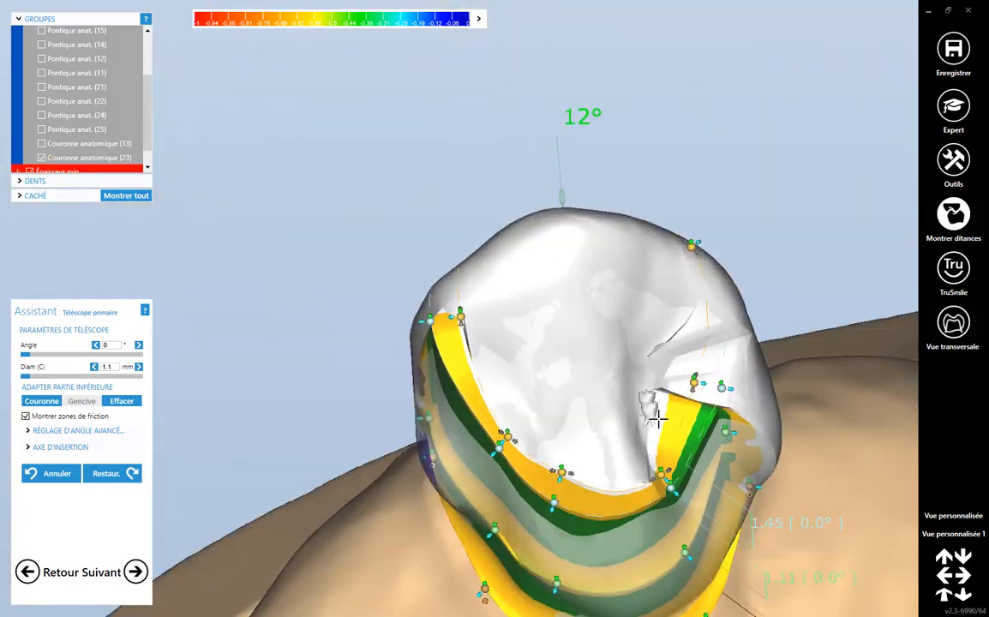
{"action": "right_click_drag", "start_coordinate": [658, 419], "coordinate": [428, 256]}
- Hide anatomical crown 23 and examine the telescope's palatal steps, friction zones, proximal walls and margin
{"action": "left_click", "coordinate": [75, 157]}
{"action": "mouse_move", "coordinate": [314, 262]}
{"action": "right_mouse_down"}
{"action": "mouse_move", "coordinate": [507, 349]}
{"action": "mouse_move", "coordinate": [312, 268]}
{"action": "right_mouse_up"}
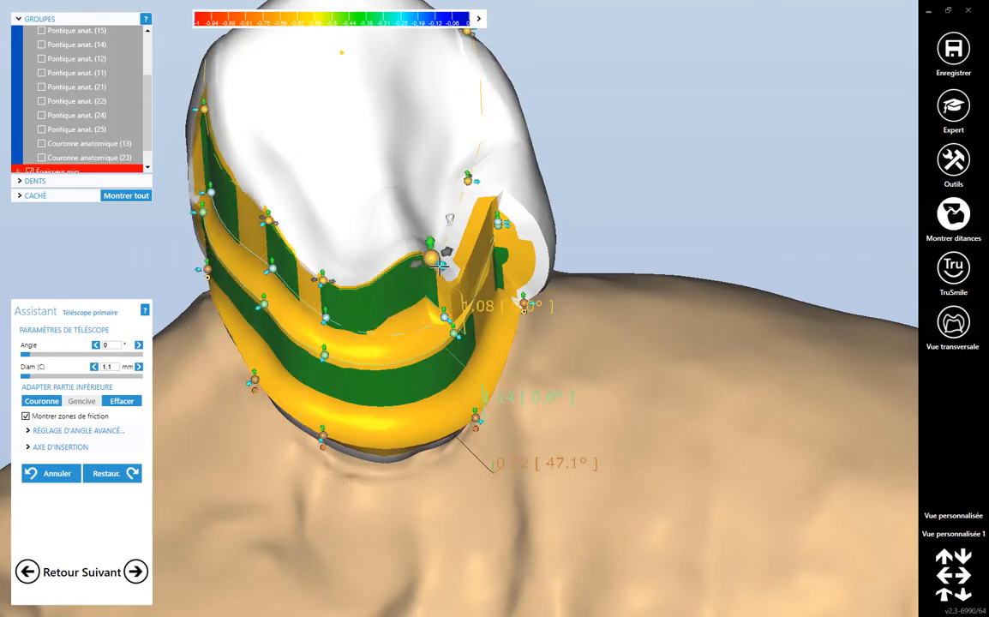
{"action": "right_click_drag", "start_coordinate": [440, 267], "coordinate": [283, 269]}
{"action": "right_click_drag", "start_coordinate": [218, 256], "coordinate": [479, 322]}
{"action": "right_click_drag", "start_coordinate": [468, 248], "coordinate": [540, 400]}
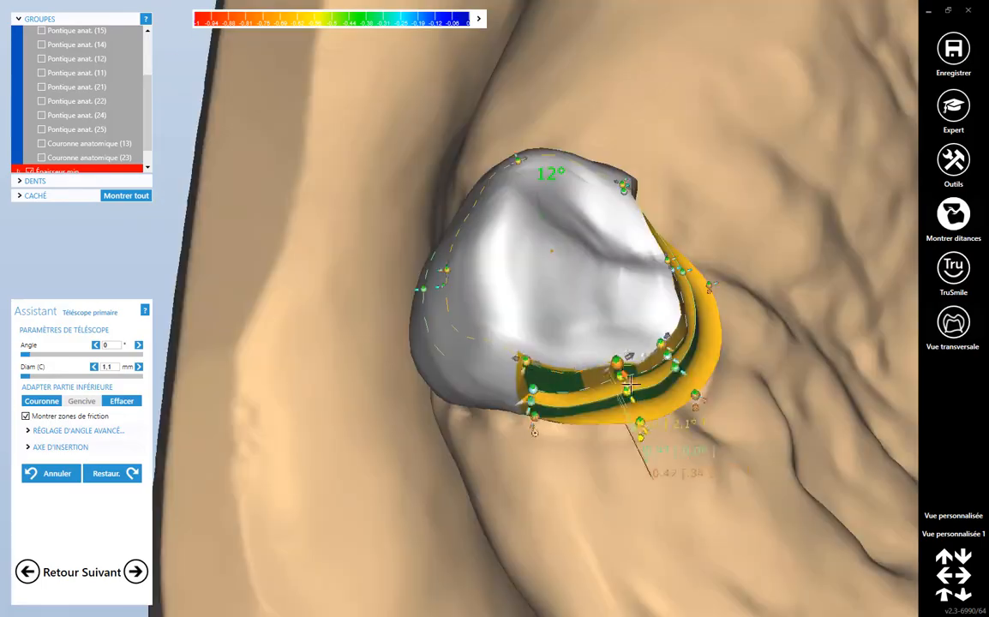
{"action": "right_click_drag", "start_coordinate": [630, 383], "coordinate": [595, 480]}
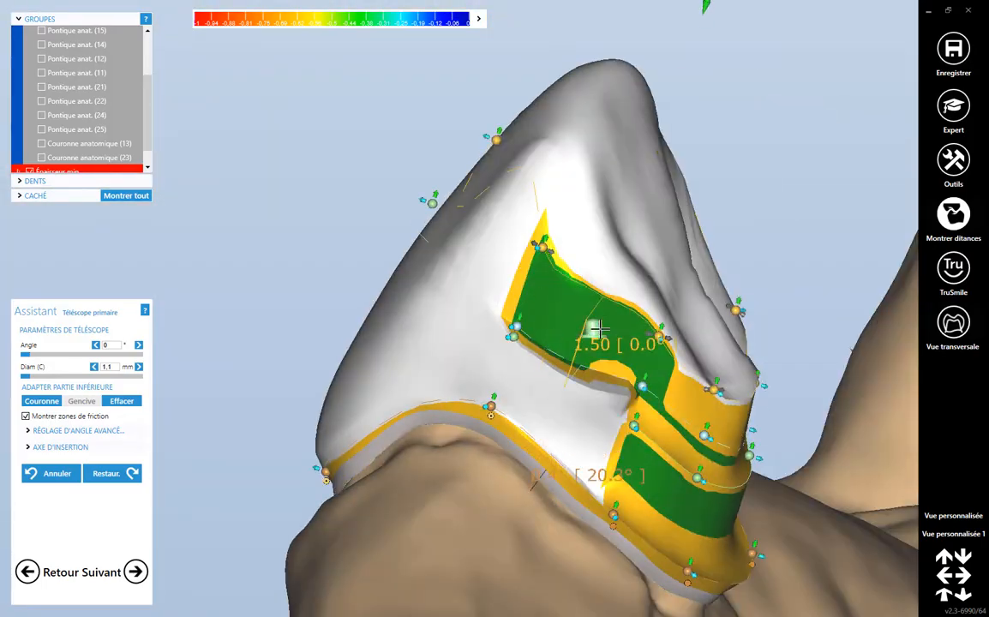
{"action": "right_click_drag", "start_coordinate": [597, 328], "coordinate": [419, 383]}
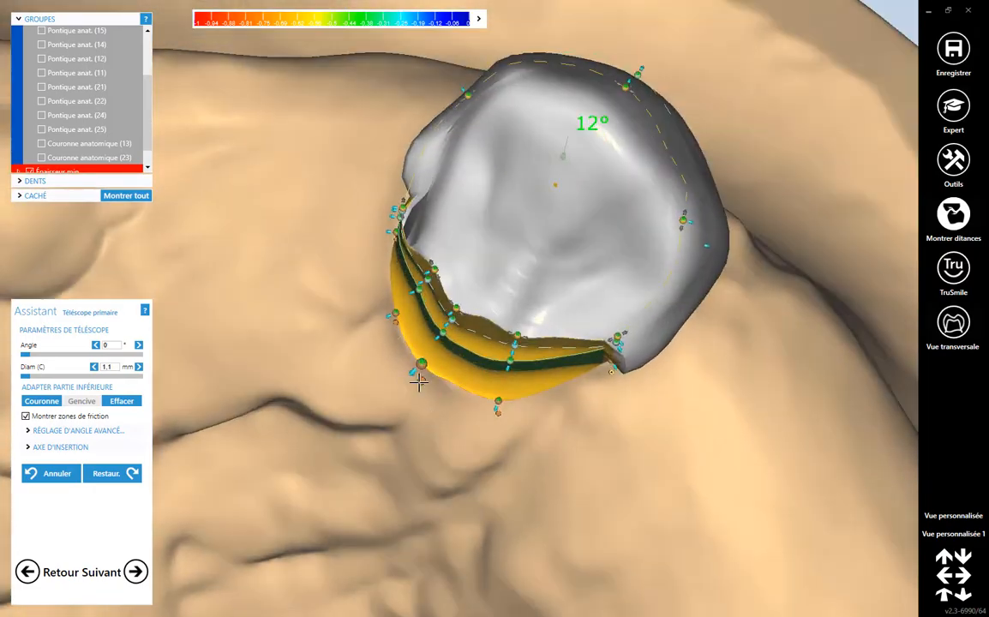
{"action": "left_click_drag", "start_coordinate": [419, 383], "coordinate": [456, 323]}
{"action": "scroll", "coordinate": [545, 367], "scroll_direction": "up", "scroll_amount": 3}
{"action": "right_click_drag", "start_coordinate": [420, 274], "coordinate": [604, 193]}
{"action": "left_click_drag", "start_coordinate": [609, 209], "coordinate": [681, 211]}
- Advance to free modelling of the telescopes and activate the Smooth/Flatten tool
{"action": "right_click_drag", "start_coordinate": [675, 190], "coordinate": [520, 350]}
{"action": "scroll", "coordinate": [502, 182], "scroll_direction": "down", "scroll_amount": 3}
{"action": "scroll", "coordinate": [366, 191], "scroll_direction": "up", "scroll_amount": 3}
{"action": "scroll", "coordinate": [366, 191], "scroll_direction": "down", "scroll_amount": 3}
{"action": "scroll", "coordinate": [520, 350], "scroll_direction": "down", "scroll_amount": 3}
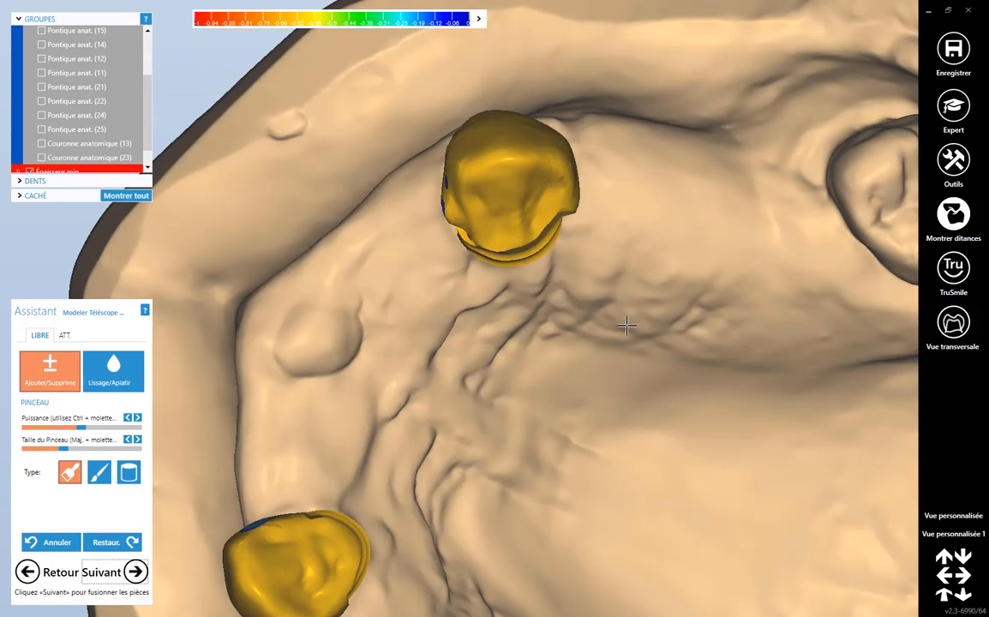
{"action": "scroll", "coordinate": [626, 325], "scroll_direction": "down", "scroll_amount": 3}
{"action": "right_click_drag", "start_coordinate": [619, 333], "coordinate": [534, 284]}
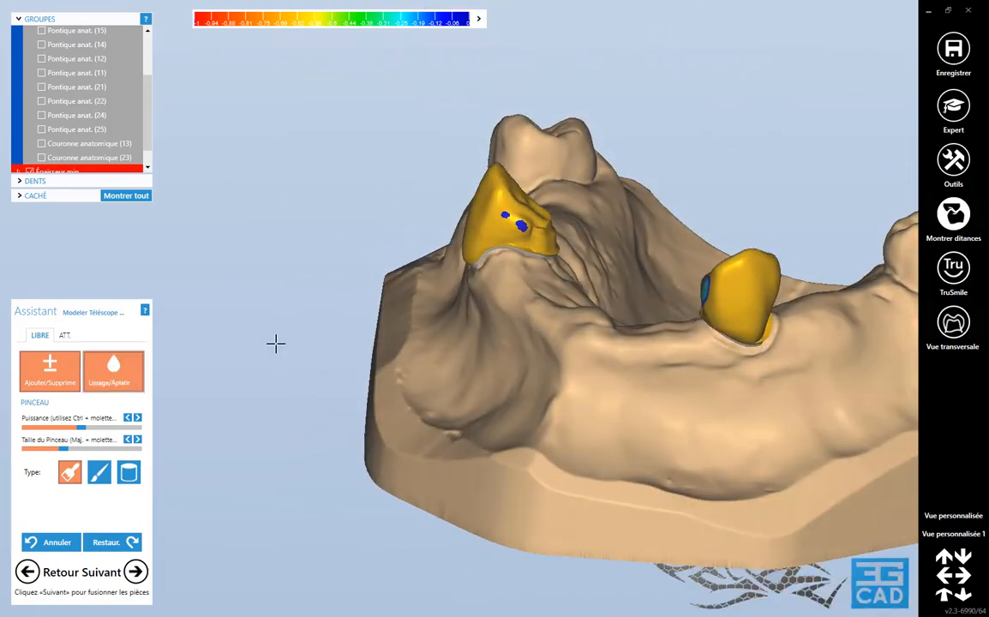
- Try smoothing the mesial transition between tooth 23's palatal step and anatomical surface, and undo it
{"action": "scroll", "coordinate": [559, 231], "scroll_direction": "up", "scroll_amount": 6}
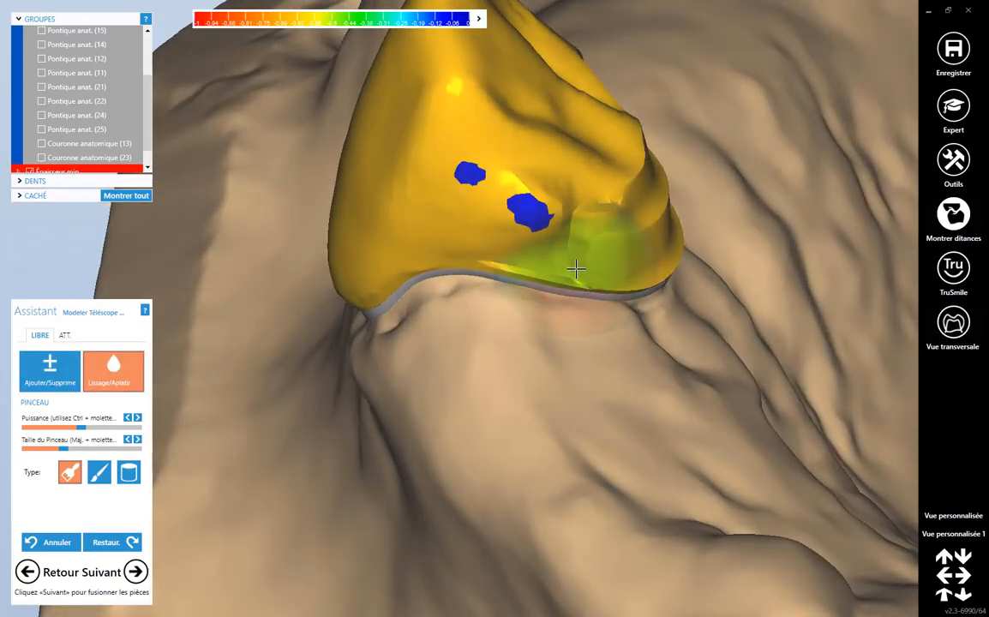
{"action": "mouse_move", "coordinate": [596, 223]}
{"action": "right_mouse_down"}
{"action": "mouse_move", "coordinate": [563, 274]}
{"action": "mouse_move", "coordinate": [586, 298]}
{"action": "mouse_move", "coordinate": [618, 258]}
{"action": "mouse_move", "coordinate": [607, 296]}
{"action": "mouse_move", "coordinate": [619, 281]}
{"action": "right_mouse_up"}
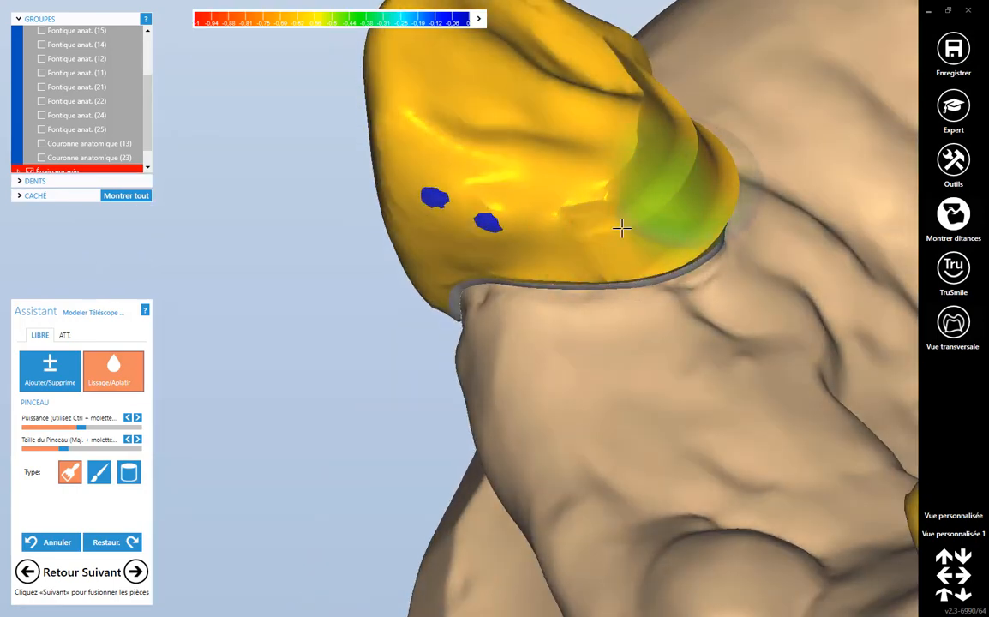
{"action": "mouse_move", "coordinate": [623, 225]}
{"action": "left_mouse_down"}
{"action": "mouse_move", "coordinate": [590, 157]}
{"action": "mouse_move", "coordinate": [461, 157]}
{"action": "mouse_move", "coordinate": [630, 222]}
{"action": "left_mouse_up"}
{"action": "mouse_move", "coordinate": [623, 201]}
{"action": "right_mouse_down"}
{"action": "mouse_move", "coordinate": [548, 373]}
{"action": "mouse_move", "coordinate": [735, 273]}
{"action": "mouse_move", "coordinate": [691, 300]}
{"action": "right_mouse_up"}
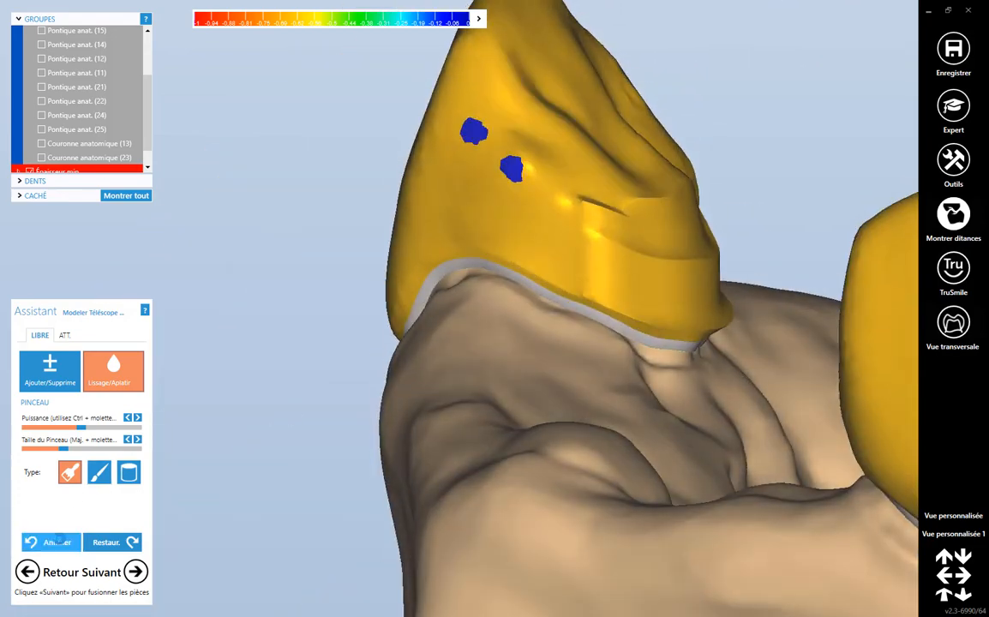
- Check tooth 23's buccal surface and switch free modelling to Add/Remove with the cylinder-type brush
{"action": "mouse_move", "coordinate": [498, 455]}
{"action": "right_mouse_down"}
{"action": "mouse_move", "coordinate": [446, 507]}
{"action": "mouse_move", "coordinate": [466, 506]}
{"action": "mouse_move", "coordinate": [634, 398]}
{"action": "mouse_move", "coordinate": [611, 230]}
{"action": "mouse_move", "coordinate": [652, 223]}
{"action": "mouse_move", "coordinate": [669, 260]}
{"action": "mouse_move", "coordinate": [663, 336]}
{"action": "right_mouse_up"}
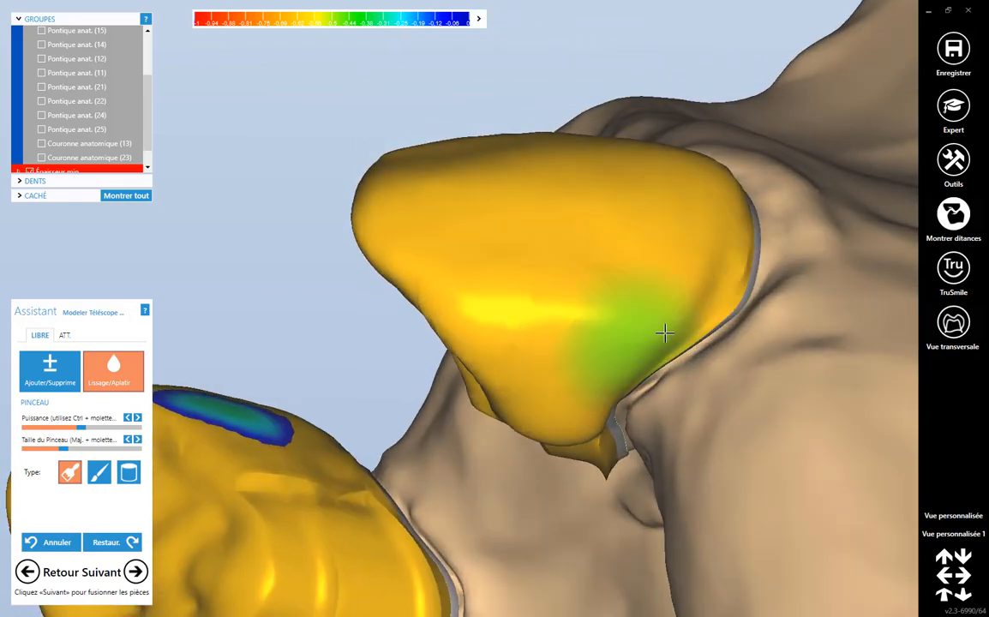
{"action": "right_click_drag", "start_coordinate": [674, 214], "coordinate": [674, 429]}
{"action": "right_click_drag", "start_coordinate": [532, 322], "coordinate": [625, 422]}
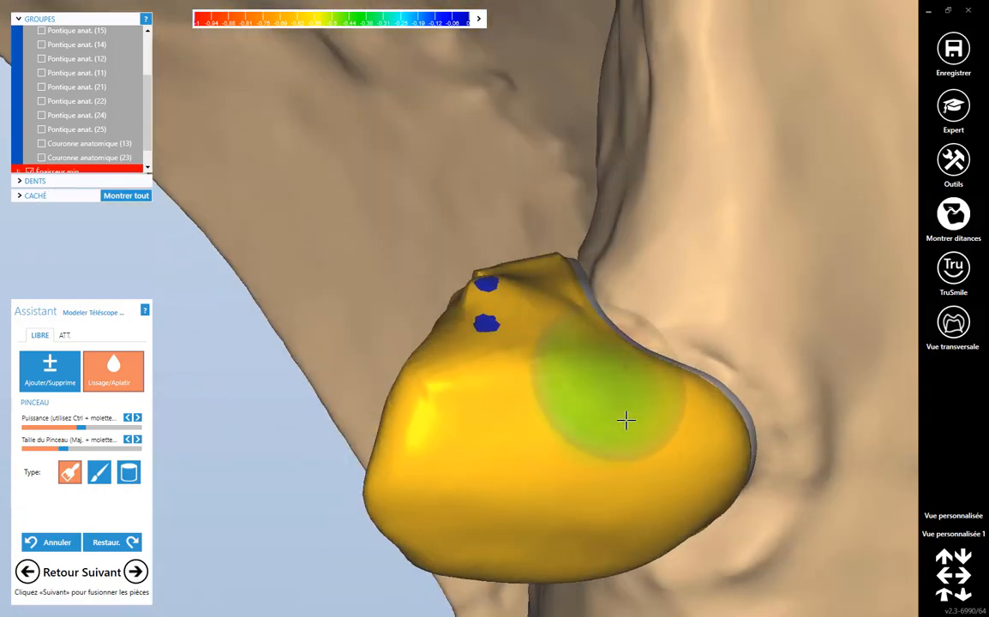
{"action": "scroll", "coordinate": [518, 361], "scroll_direction": "down", "scroll_amount": 3}
{"action": "right_click_drag", "start_coordinate": [518, 361], "coordinate": [519, 360]}
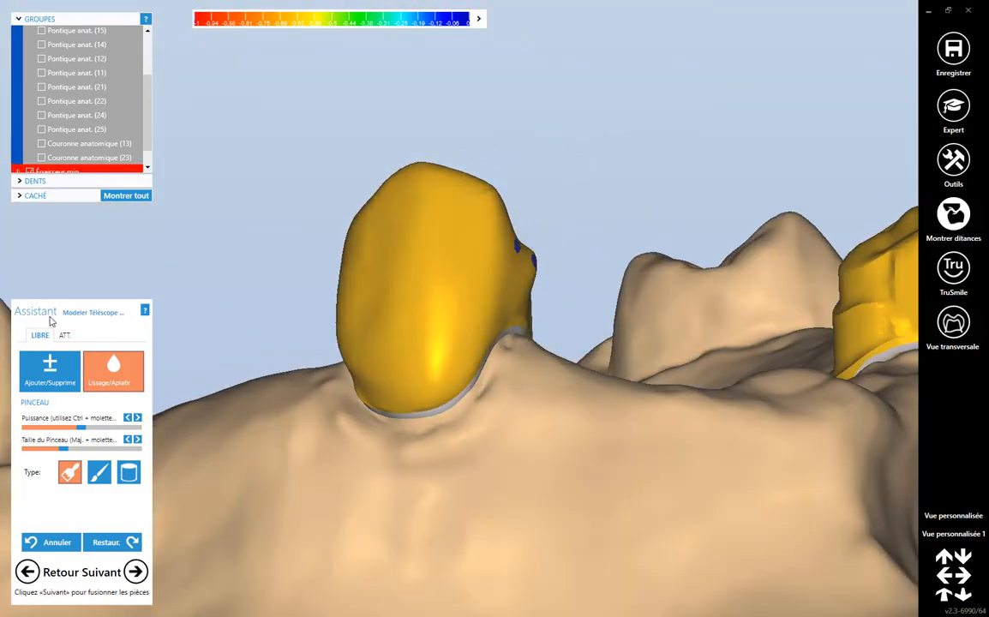
{"action": "left_click", "coordinate": [136, 479]}
{"action": "left_click", "coordinate": [41, 380]}
- Add material to the mesial surface of tooth 23's telescope in the contact area facing pontic 22
{"action": "mouse_move", "coordinate": [360, 393]}
{"action": "right_mouse_down"}
{"action": "mouse_move", "coordinate": [382, 395]}
{"action": "mouse_move", "coordinate": [471, 319]}
{"action": "right_mouse_up"}
{"action": "scroll", "coordinate": [471, 319], "scroll_direction": "up", "scroll_amount": 4}
{"action": "left_click_drag", "start_coordinate": [472, 123], "coordinate": [523, 143]}
{"action": "right_click_drag", "start_coordinate": [459, 150], "coordinate": [459, 201]}
{"action": "left_click_drag", "start_coordinate": [506, 200], "coordinate": [507, 214]}
{"action": "right_click_drag", "start_coordinate": [508, 215], "coordinate": [540, 234]}
{"action": "mouse_move", "coordinate": [470, 245]}
{"action": "right_mouse_down"}
{"action": "mouse_move", "coordinate": [482, 276]}
{"action": "mouse_move", "coordinate": [491, 237]}
{"action": "right_mouse_up"}
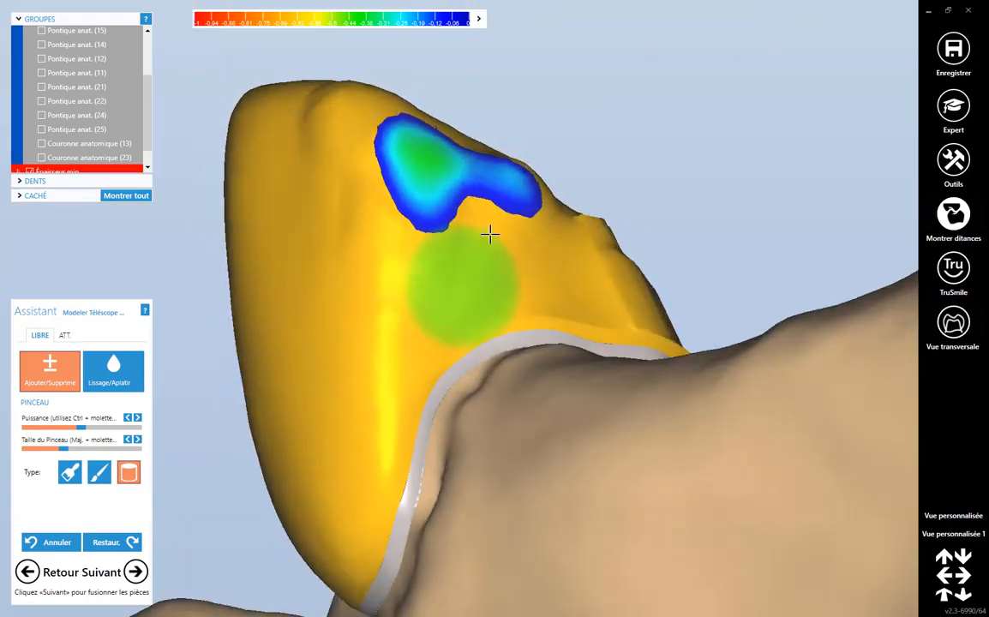
{"action": "mouse_move", "coordinate": [439, 161]}
{"action": "left_mouse_down"}
{"action": "mouse_move", "coordinate": [433, 155]}
{"action": "mouse_move", "coordinate": [454, 187]}
{"action": "left_mouse_up"}
{"action": "right_click_drag", "start_coordinate": [455, 187], "coordinate": [541, 219]}
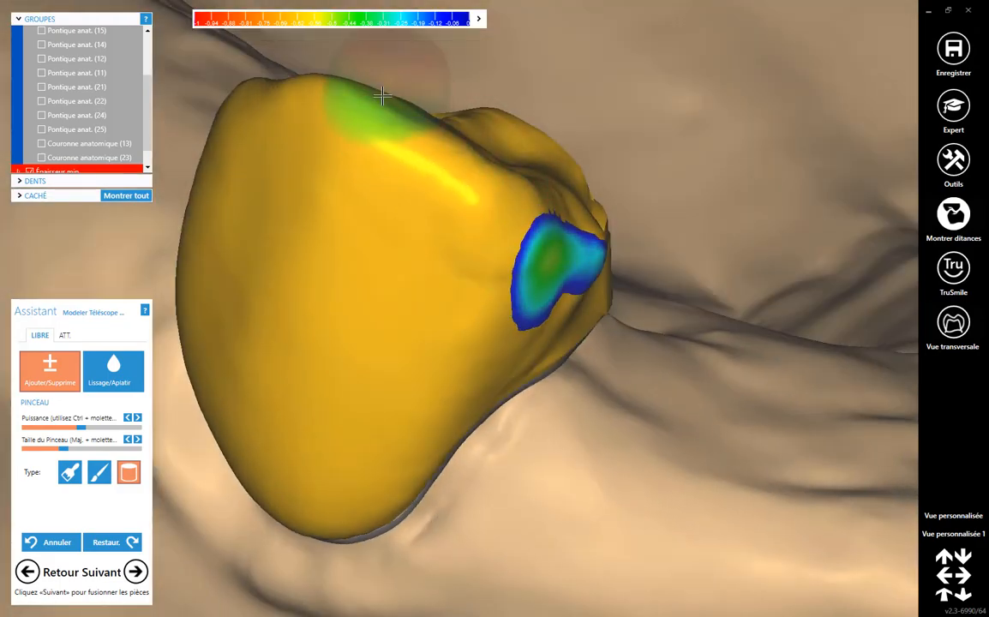
- Reduce the distal cervical bulge of tooth 23's telescope near the margin and reshape its distal contact area
{"action": "right_click_drag", "start_coordinate": [382, 96], "coordinate": [582, 331]}
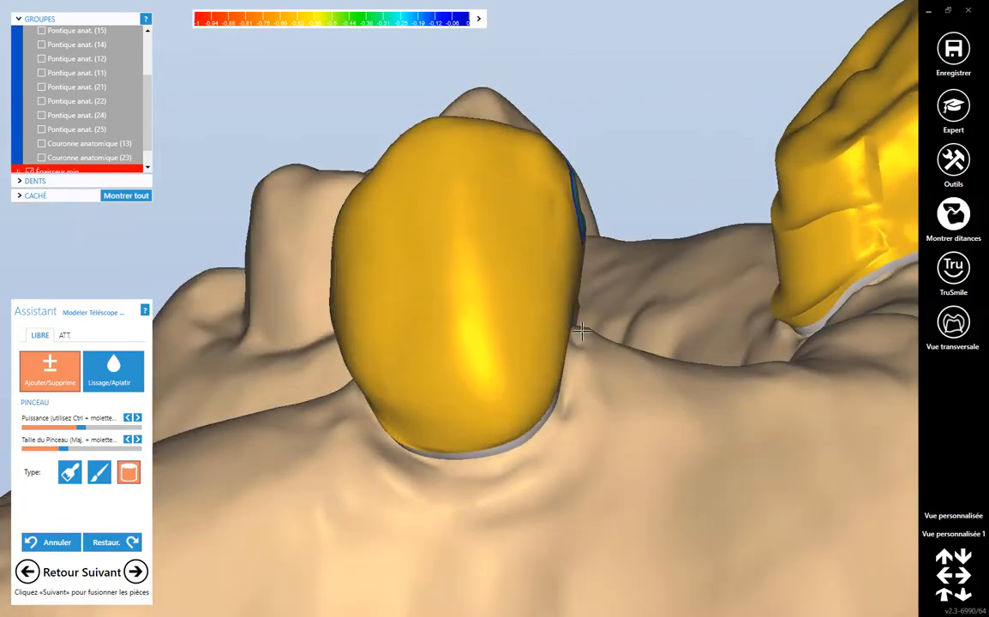
{"action": "scroll", "coordinate": [465, 287], "scroll_direction": "up", "scroll_amount": 3}
{"action": "middle_click_drag", "start_coordinate": [358, 243], "coordinate": [466, 327]}
{"action": "right_click_drag", "start_coordinate": [466, 327], "coordinate": [430, 368]}
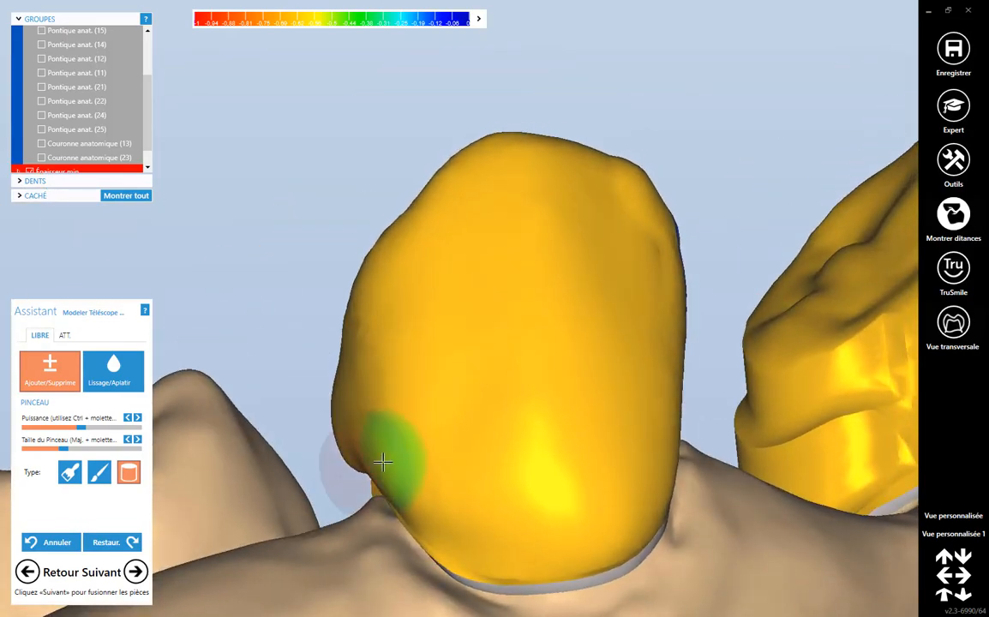
{"action": "mouse_move", "coordinate": [382, 469]}
{"action": "right_mouse_down"}
{"action": "mouse_move", "coordinate": [413, 460]}
{"action": "mouse_move", "coordinate": [301, 439]}
{"action": "right_mouse_up"}
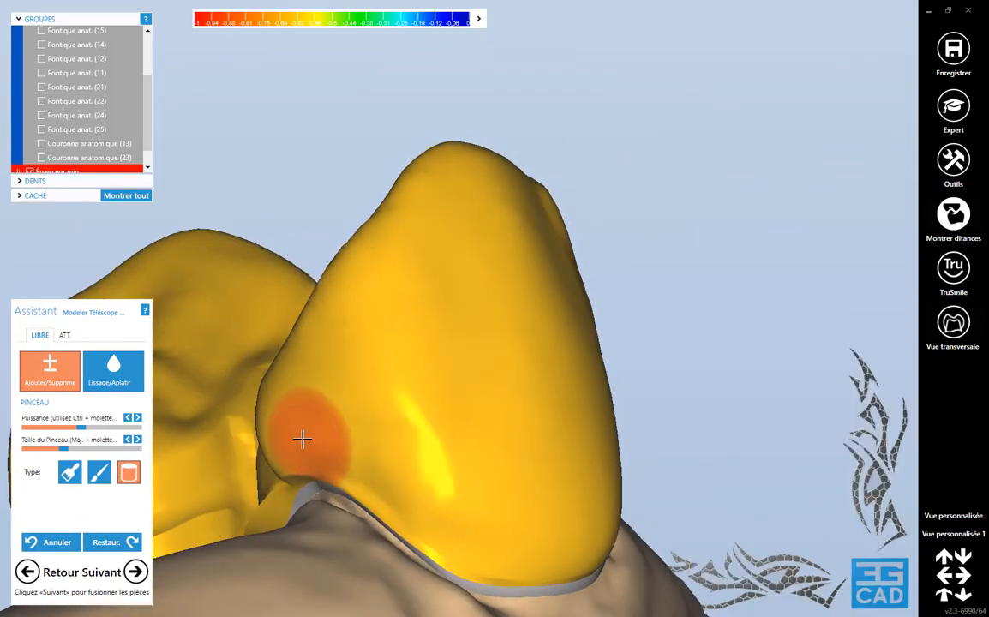
{"action": "left_click_drag", "start_coordinate": [303, 474], "coordinate": [305, 451]}
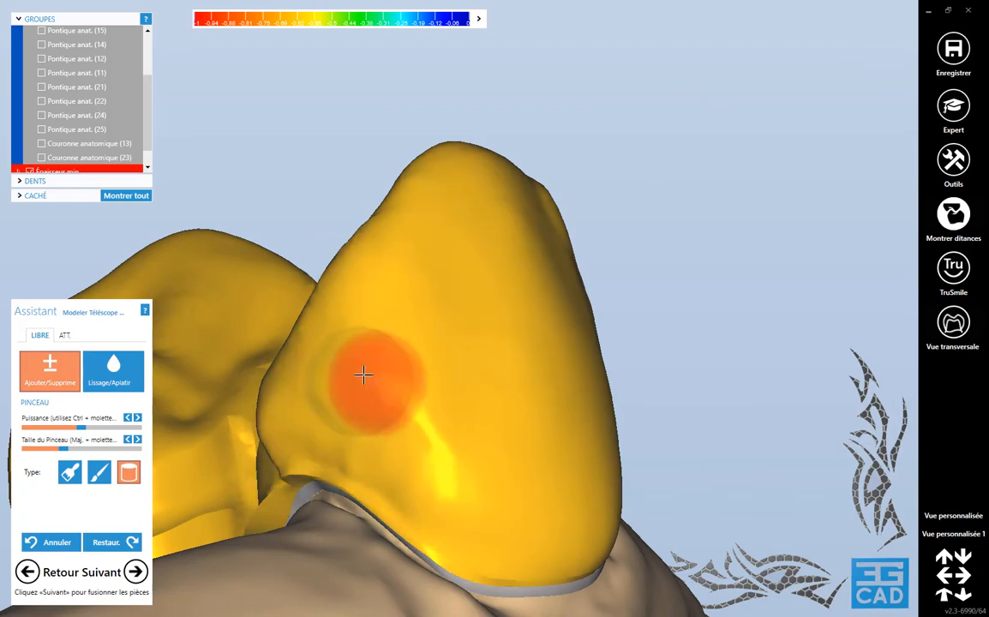
{"action": "mouse_move", "coordinate": [337, 297]}
{"action": "right_mouse_down"}
{"action": "mouse_move", "coordinate": [373, 282]}
{"action": "mouse_move", "coordinate": [362, 258]}
{"action": "mouse_move", "coordinate": [374, 288]}
{"action": "mouse_move", "coordinate": [387, 215]}
{"action": "right_mouse_up"}
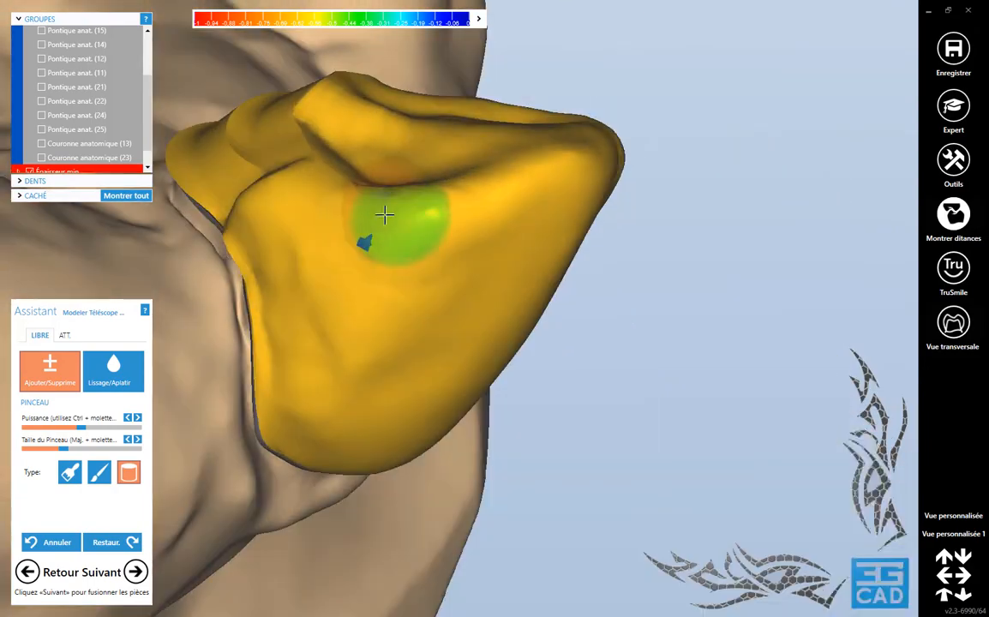
{"action": "mouse_move", "coordinate": [287, 161]}
{"action": "right_mouse_down"}
{"action": "mouse_move", "coordinate": [367, 264]}
{"action": "mouse_move", "coordinate": [318, 245]}
{"action": "mouse_move", "coordinate": [376, 283]}
{"action": "mouse_move", "coordinate": [294, 250]}
{"action": "mouse_move", "coordinate": [424, 210]}
{"action": "mouse_move", "coordinate": [384, 281]}
{"action": "mouse_move", "coordinate": [398, 326]}
{"action": "mouse_move", "coordinate": [544, 349]}
{"action": "mouse_move", "coordinate": [519, 376]}
{"action": "mouse_move", "coordinate": [676, 346]}
{"action": "right_mouse_up"}
- Add material to the mesial contact area of tooth 13's telescope
{"action": "scroll", "coordinate": [544, 349], "scroll_direction": "down", "scroll_amount": 5}
{"action": "scroll", "coordinate": [645, 308], "scroll_direction": "up", "scroll_amount": 5}
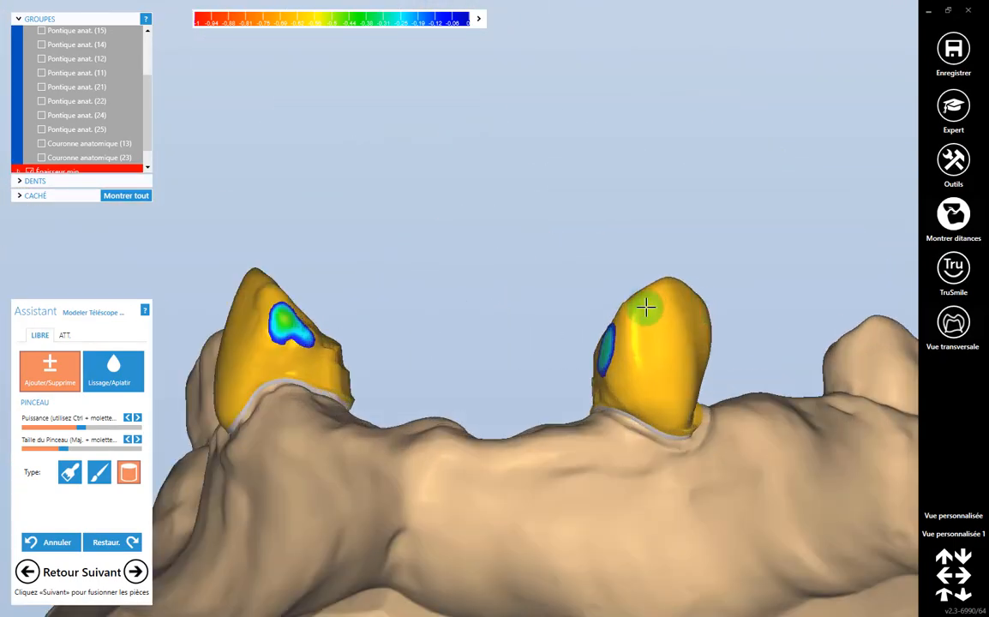
{"action": "right_click_drag", "start_coordinate": [645, 309], "coordinate": [676, 232]}
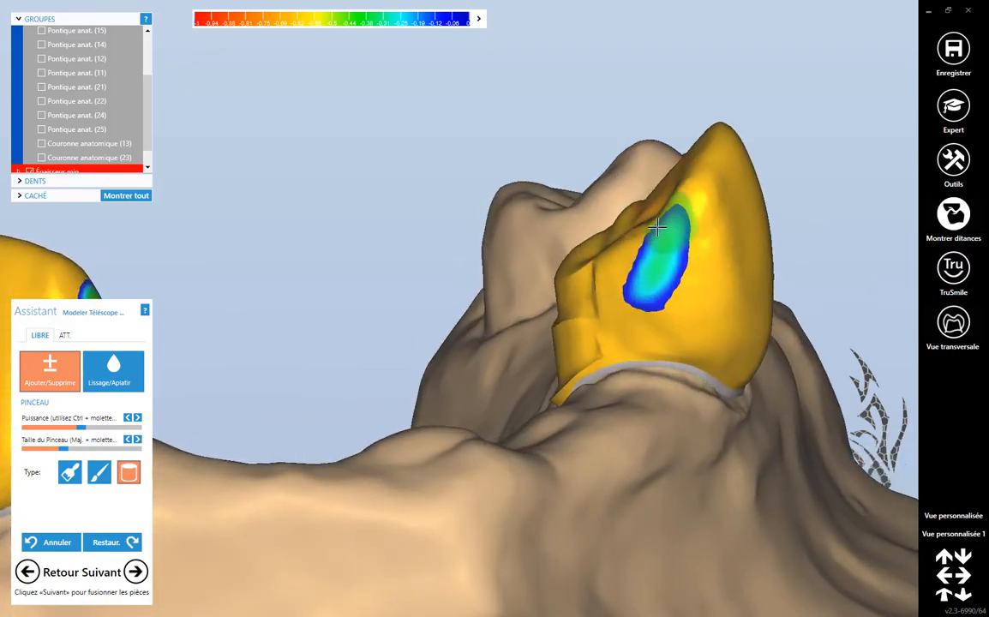
{"action": "scroll", "coordinate": [677, 244], "scroll_direction": "down", "scroll_amount": 4}
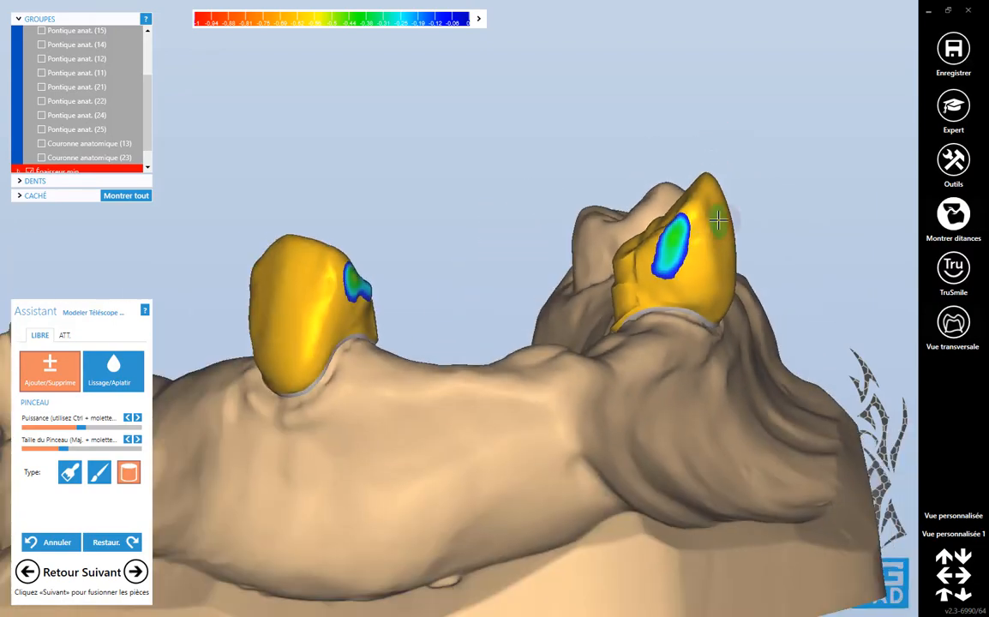
{"action": "right_click_drag", "start_coordinate": [676, 244], "coordinate": [394, 250]}
{"action": "scroll", "coordinate": [652, 249], "scroll_direction": "up", "scroll_amount": 5}
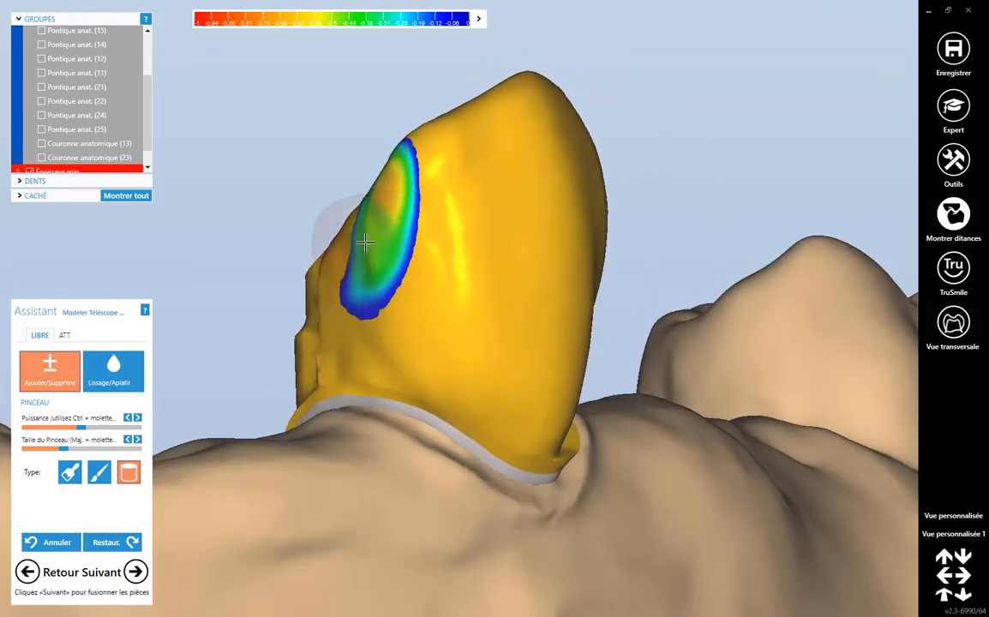
- Build up the distal contact area of tooth 13's telescope, extending it toward the cervical margin
{"action": "scroll", "coordinate": [439, 218], "scroll_direction": "down", "scroll_amount": 4}
{"action": "mouse_move", "coordinate": [444, 274]}
{"action": "right_mouse_down"}
{"action": "mouse_move", "coordinate": [533, 318]}
{"action": "mouse_move", "coordinate": [692, 245]}
{"action": "right_mouse_up"}
{"action": "scroll", "coordinate": [441, 279], "scroll_direction": "up", "scroll_amount": 5}
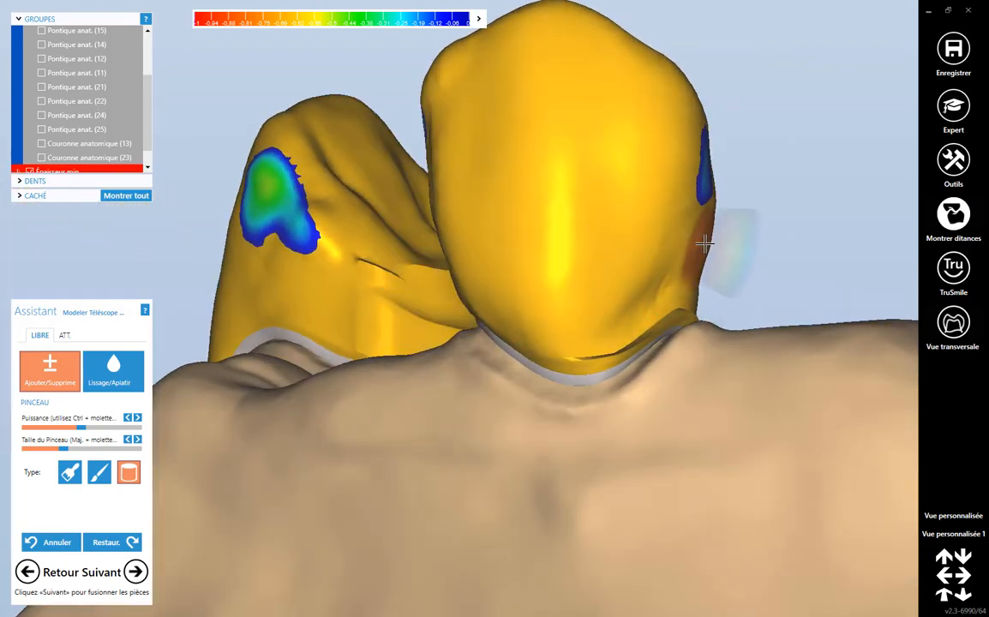
{"action": "mouse_move", "coordinate": [715, 166]}
{"action": "right_mouse_down"}
{"action": "mouse_move", "coordinate": [722, 181]}
{"action": "mouse_move", "coordinate": [722, 168]}
{"action": "mouse_move", "coordinate": [700, 154]}
{"action": "mouse_move", "coordinate": [638, 215]}
{"action": "mouse_move", "coordinate": [660, 172]}
{"action": "mouse_move", "coordinate": [718, 234]}
{"action": "mouse_move", "coordinate": [651, 248]}
{"action": "mouse_move", "coordinate": [677, 223]}
{"action": "right_mouse_up"}
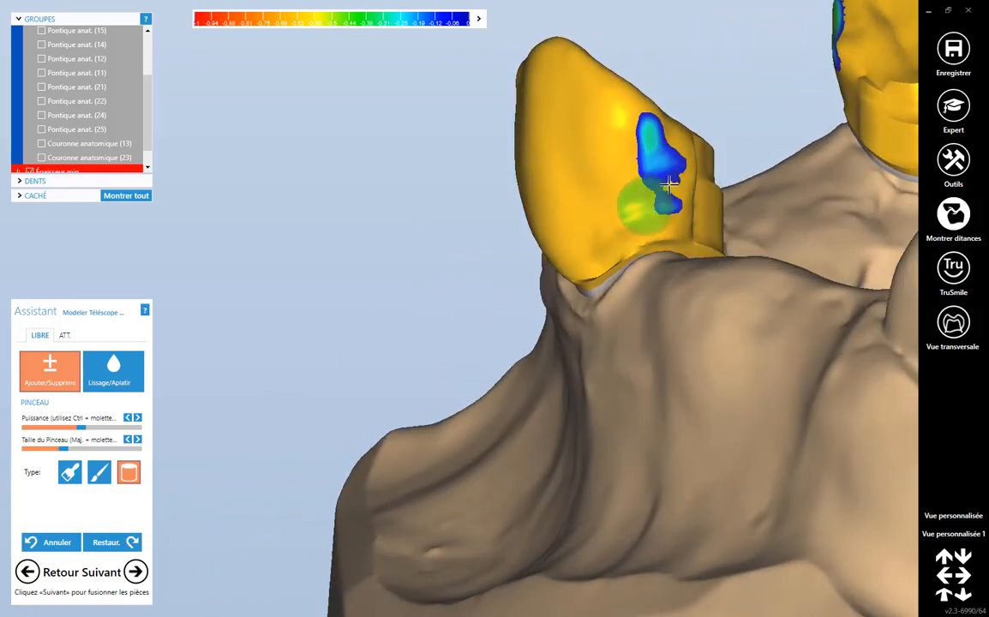
{"action": "right_click_drag", "start_coordinate": [670, 183], "coordinate": [678, 294]}
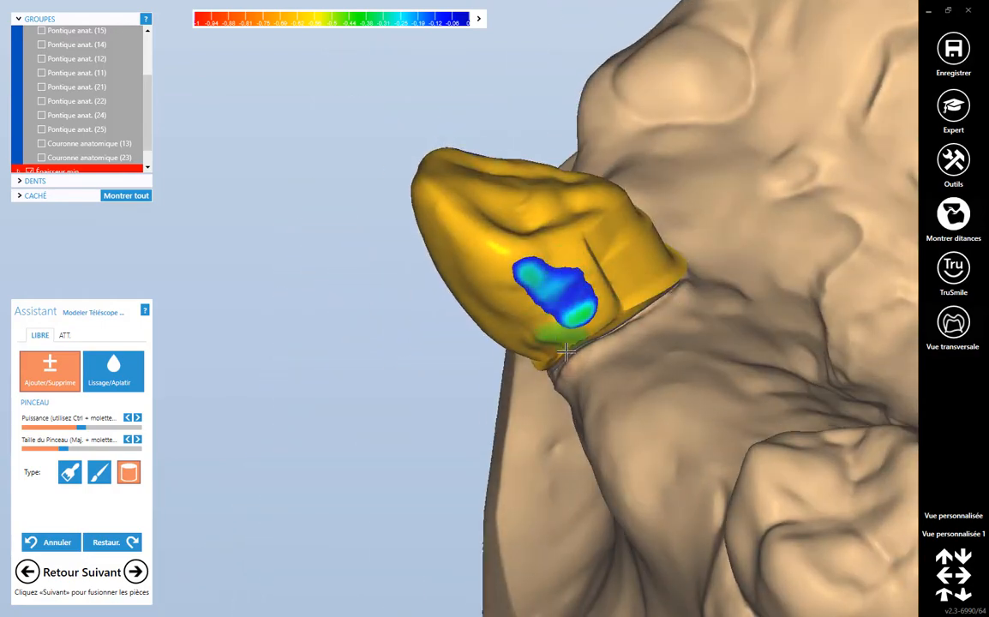
{"action": "right_click_drag", "start_coordinate": [565, 352], "coordinate": [772, 128]}
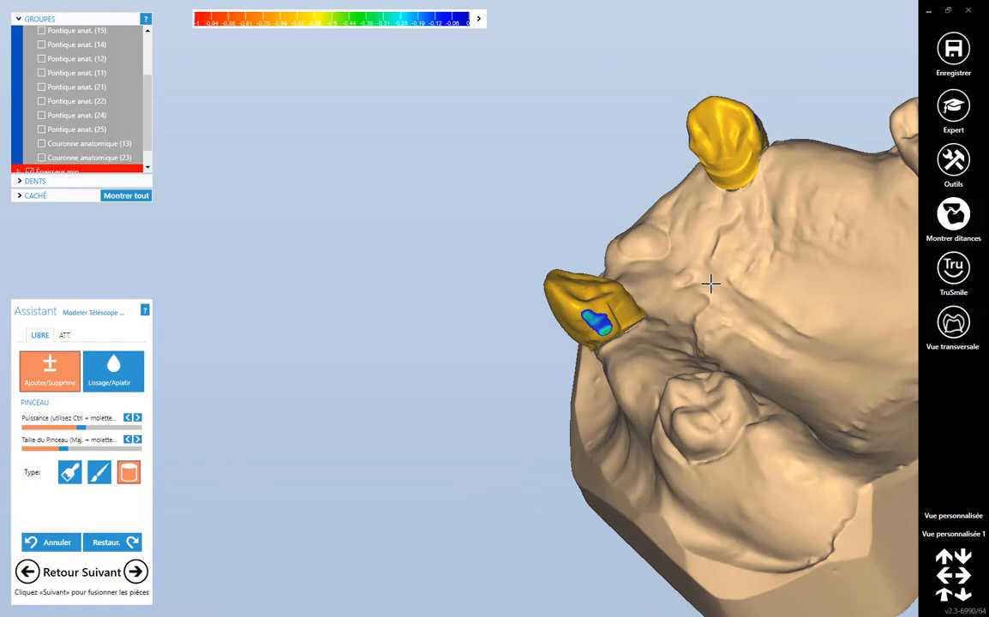
- Add material to tooth 23's distal surface from the contact area down toward the cervical margin
{"action": "middle_click", "coordinate": [744, 161]}
{"action": "mouse_move", "coordinate": [725, 205]}
{"action": "right_mouse_down"}
{"action": "mouse_move", "coordinate": [499, 251]}
{"action": "mouse_move", "coordinate": [472, 333]}
{"action": "mouse_move", "coordinate": [501, 352]}
{"action": "right_mouse_up"}
{"action": "scroll", "coordinate": [474, 338], "scroll_direction": "up", "scroll_amount": 5}
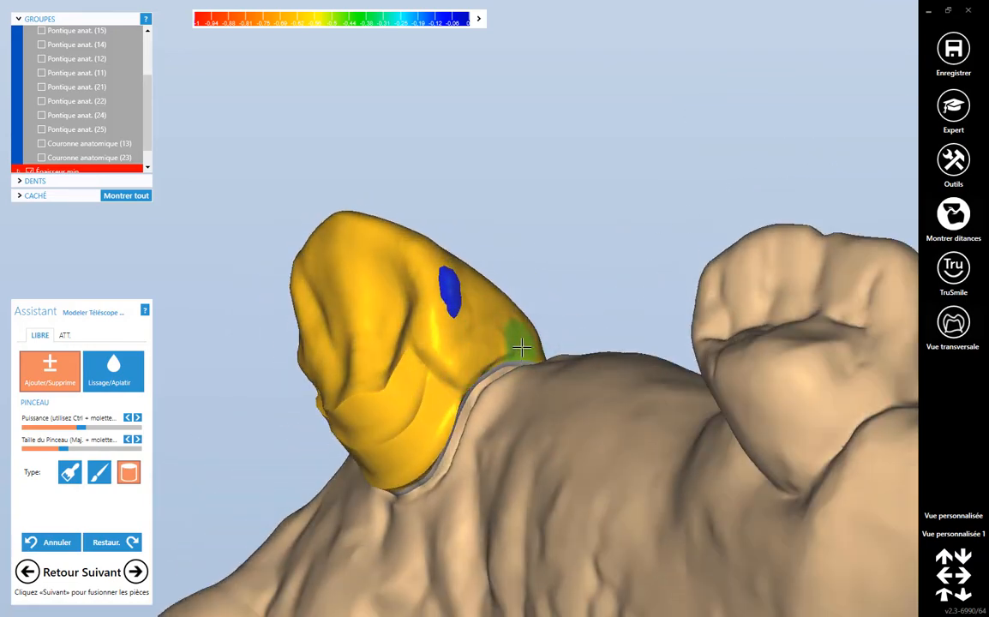
{"action": "right_click_drag", "start_coordinate": [460, 334], "coordinate": [469, 367]}
{"action": "scroll", "coordinate": [390, 391], "scroll_direction": "down", "scroll_amount": 3}
{"action": "mouse_move", "coordinate": [390, 391]}
{"action": "right_mouse_down"}
{"action": "mouse_move", "coordinate": [388, 414]}
{"action": "mouse_move", "coordinate": [439, 387]}
{"action": "right_mouse_up"}
{"action": "scroll", "coordinate": [482, 386], "scroll_direction": "up", "scroll_amount": 3}
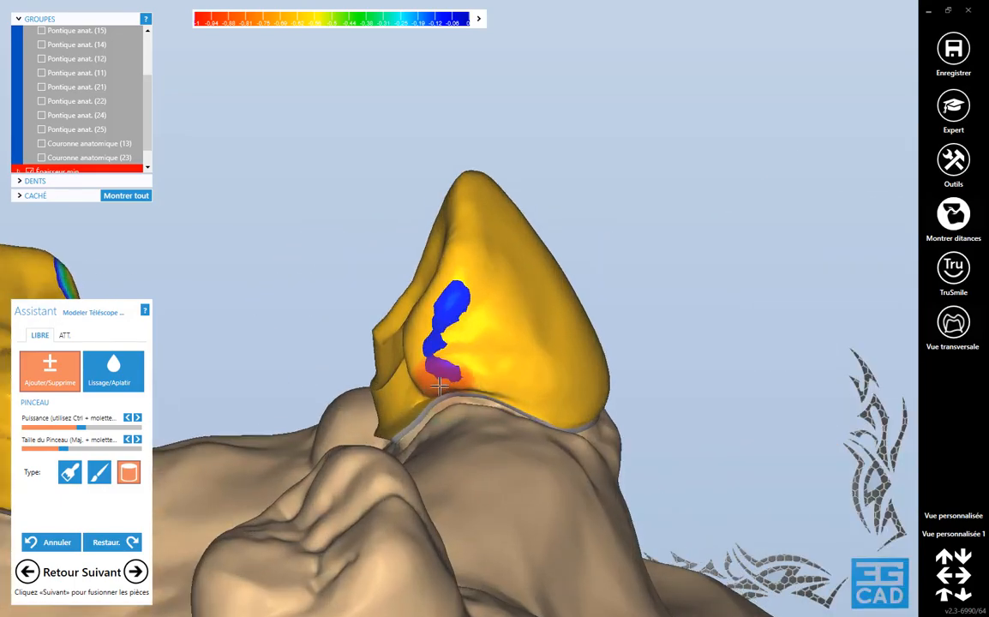
- Smooth the reshaped distal surface of tooth 23's telescope with a larger Smooth/Flatten brush
{"action": "left_click", "coordinate": [126, 383]}
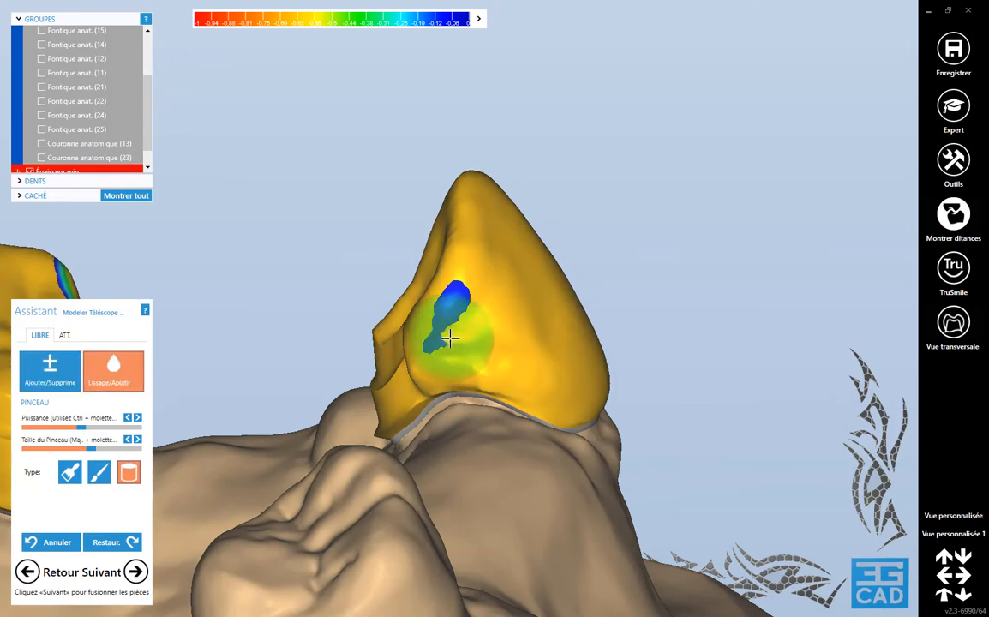
{"action": "right_click_drag", "start_coordinate": [504, 395], "coordinate": [536, 418]}
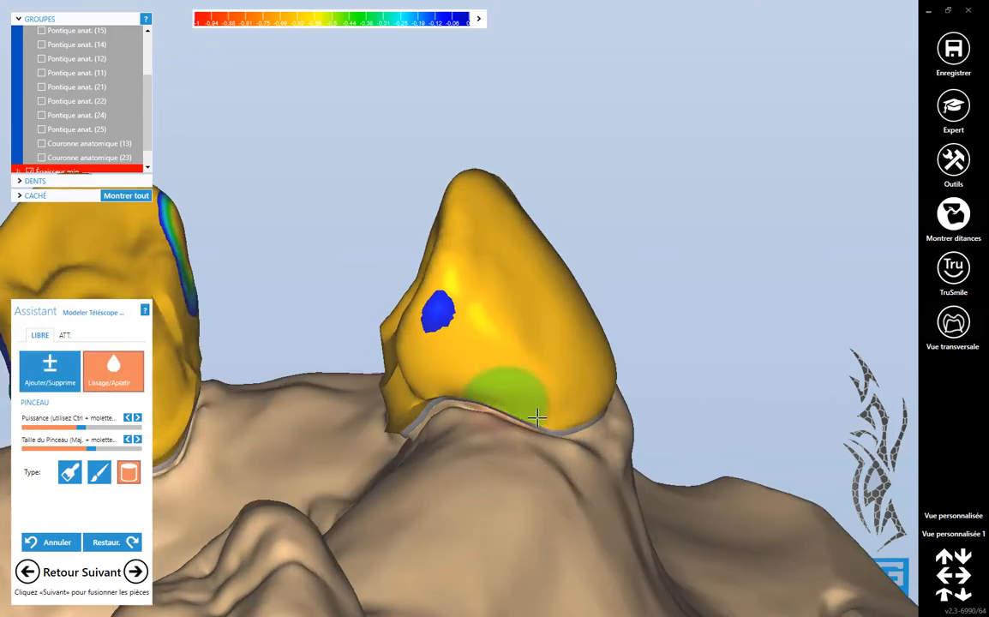
{"action": "mouse_move", "coordinate": [474, 306]}
{"action": "right_mouse_down"}
{"action": "mouse_move", "coordinate": [523, 368]}
{"action": "mouse_move", "coordinate": [517, 346]}
{"action": "mouse_move", "coordinate": [451, 355]}
{"action": "right_mouse_up"}
{"action": "scroll", "coordinate": [451, 354], "scroll_direction": "up", "scroll_amount": 5}
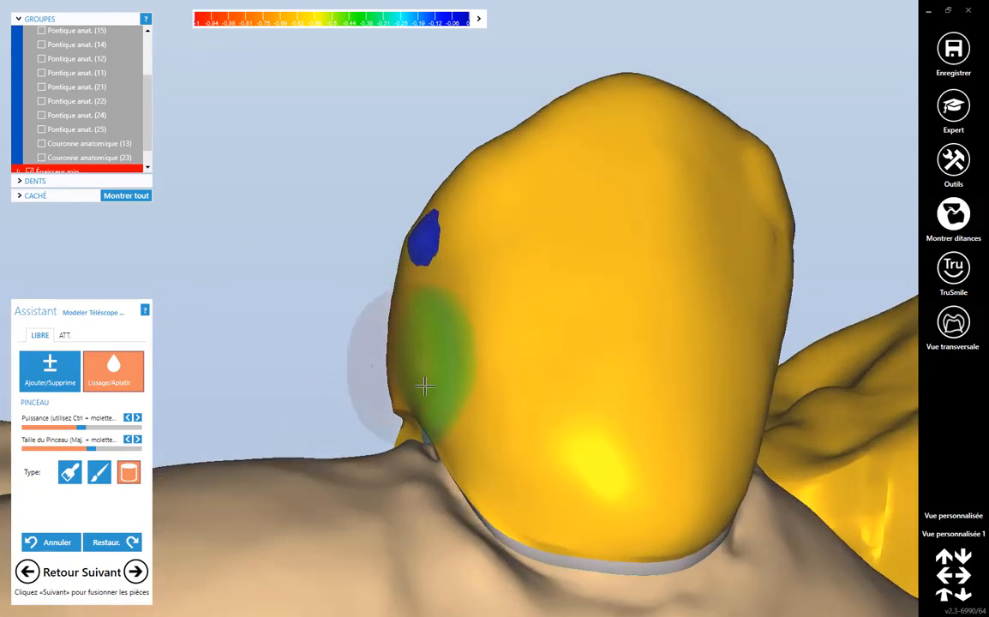
{"action": "scroll", "coordinate": [424, 386], "scroll_direction": "down", "scroll_amount": 4}
{"action": "right_click_drag", "start_coordinate": [424, 386], "coordinate": [523, 428]}
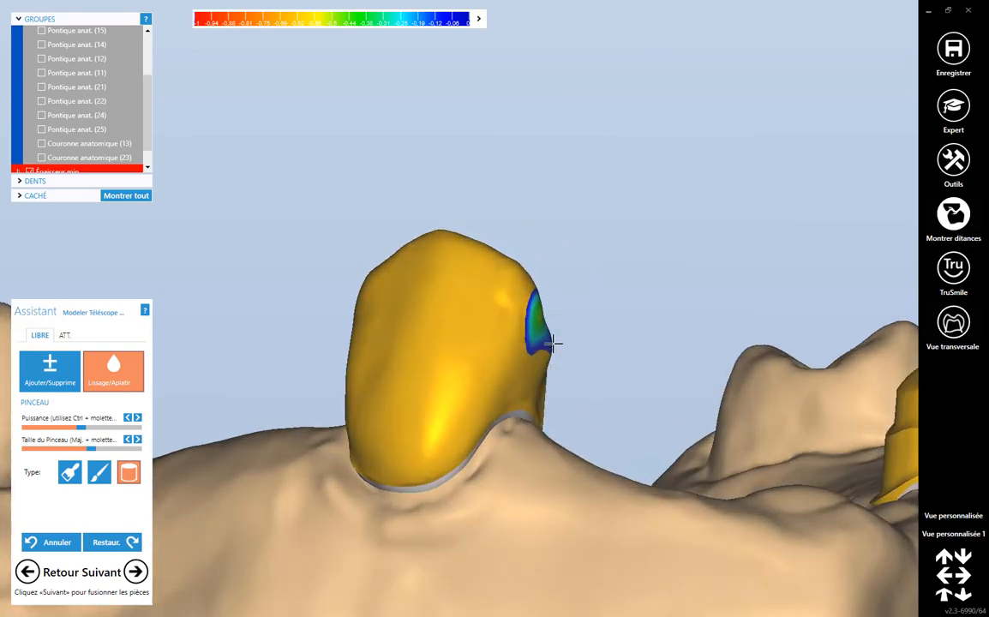
- Examine the proximal contact areas on the telescopes of teeth 13 and 23 from several angles
{"action": "scroll", "coordinate": [491, 362], "scroll_direction": "down", "scroll_amount": 3}
{"action": "middle_click", "coordinate": [770, 370]}
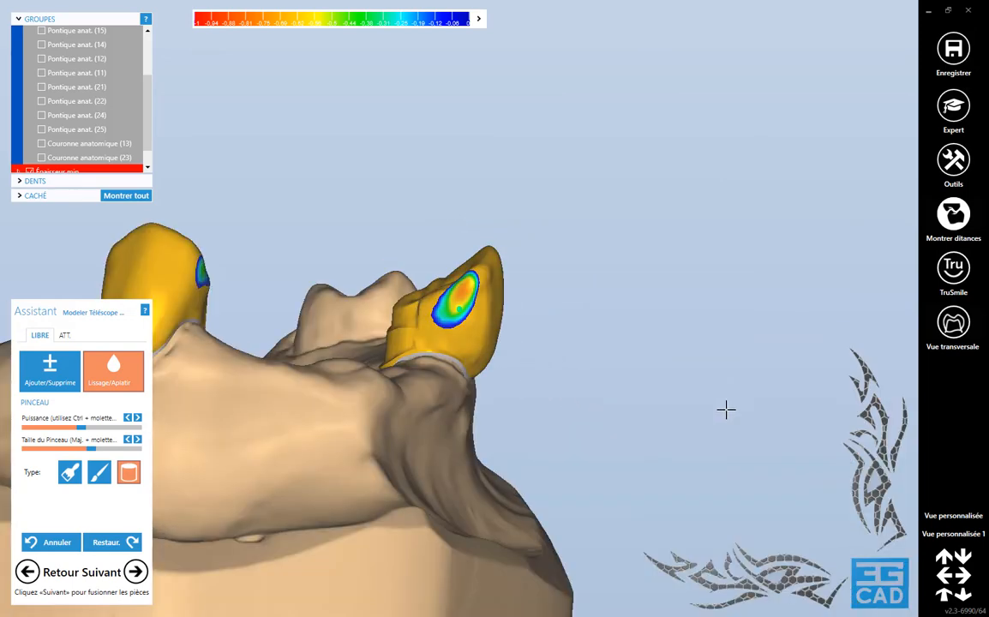
{"action": "right_click_drag", "start_coordinate": [654, 427], "coordinate": [558, 322]}
{"action": "scroll", "coordinate": [549, 316], "scroll_direction": "up", "scroll_amount": 5}
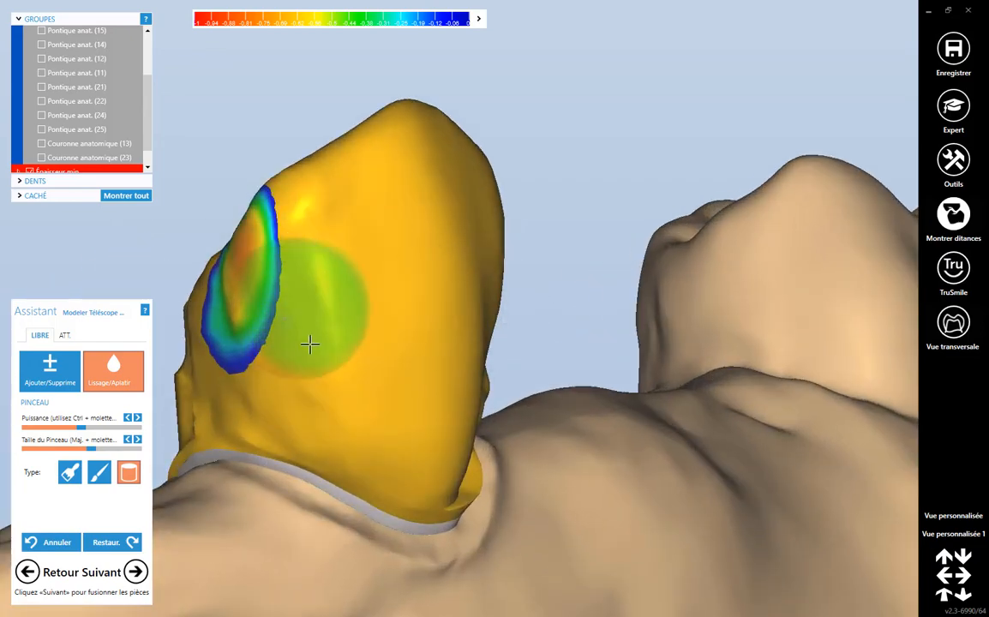
{"action": "scroll", "coordinate": [297, 311], "scroll_direction": "down", "scroll_amount": 4}
{"action": "right_click_drag", "start_coordinate": [297, 312], "coordinate": [394, 340]}
{"action": "scroll", "coordinate": [393, 340], "scroll_direction": "up", "scroll_amount": 4}
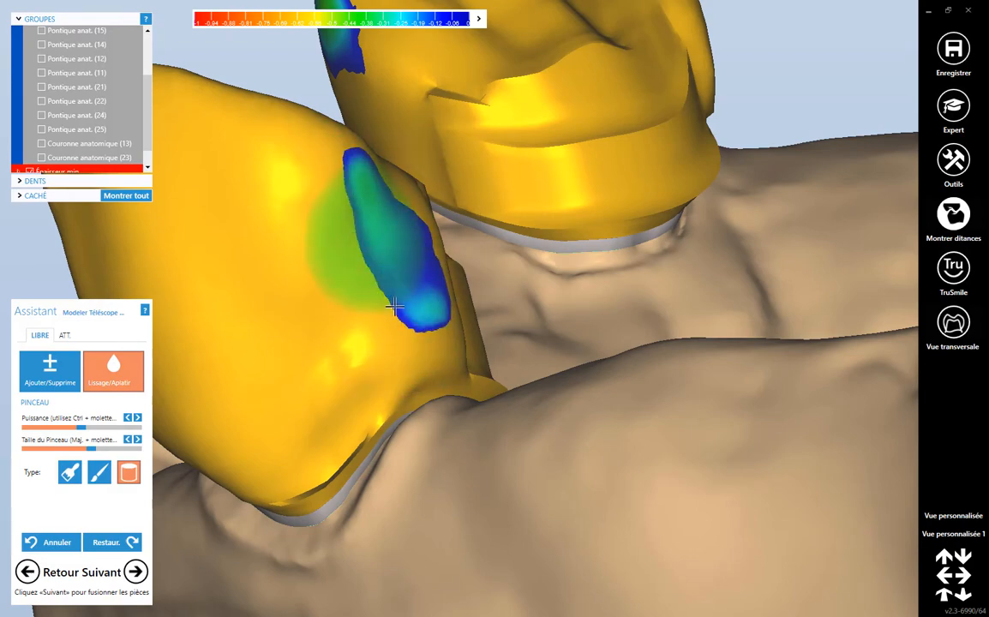
- Add material near the distal cervical margin of tooth 13's telescope and smooth the reshaped surface
{"action": "scroll", "coordinate": [374, 373], "scroll_direction": "down", "scroll_amount": 4}
{"action": "right_click_drag", "start_coordinate": [370, 389], "coordinate": [375, 412]}
{"action": "scroll", "coordinate": [351, 421], "scroll_direction": "down", "scroll_amount": 3}
{"action": "scroll", "coordinate": [376, 413], "scroll_direction": "up", "scroll_amount": 7}
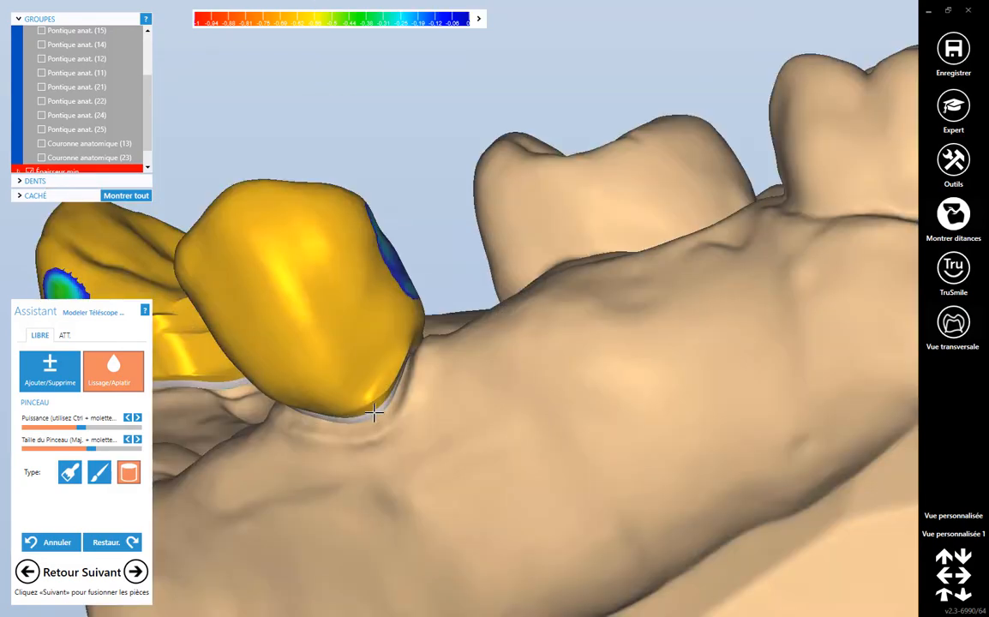
{"action": "left_click", "coordinate": [71, 383]}
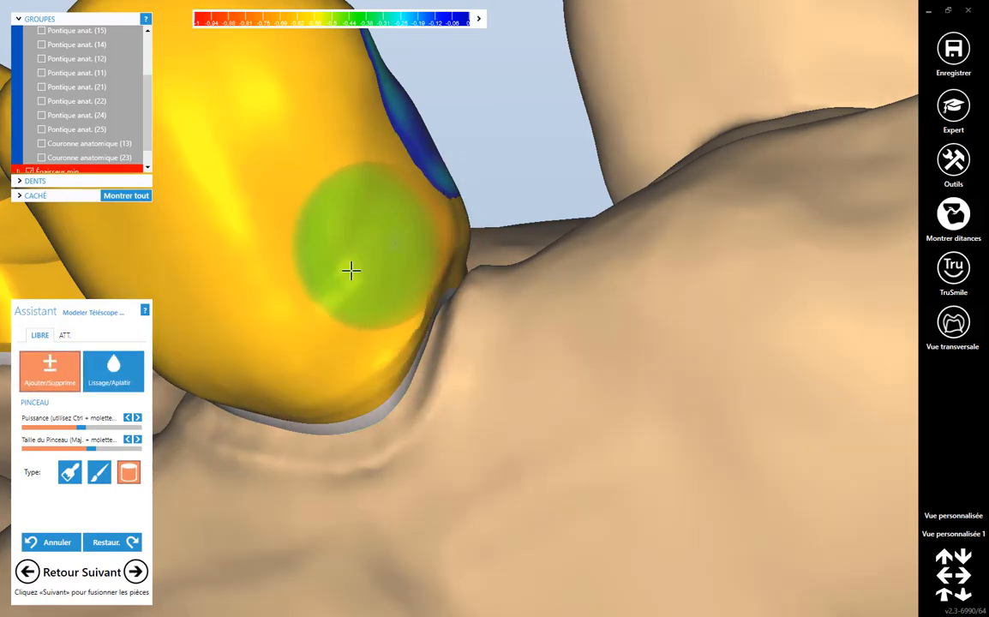
{"action": "left_click", "coordinate": [113, 369]}
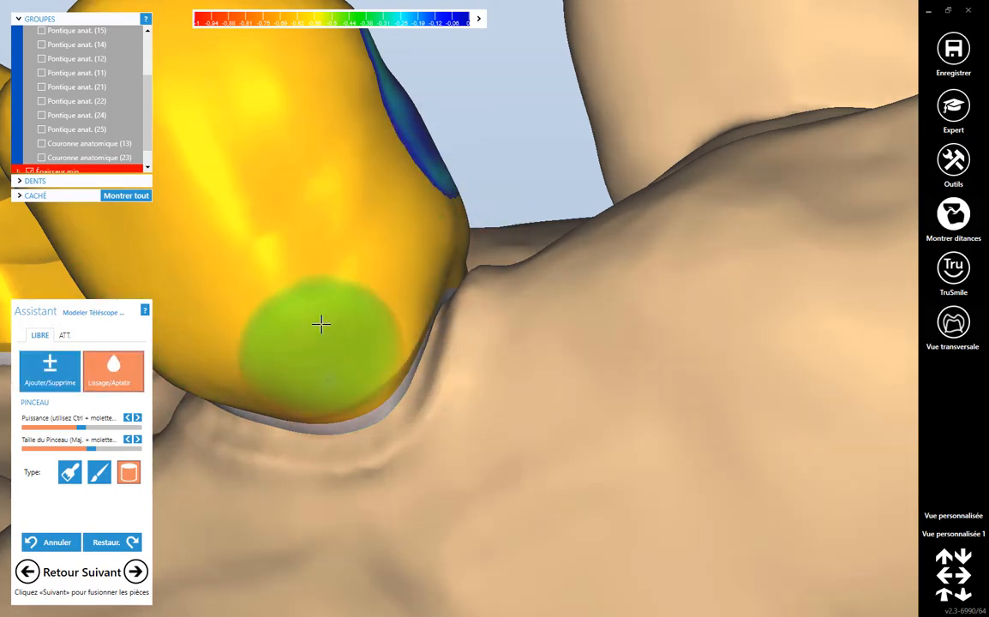
- Check both telescopes from the occlusal side, focusing on the palatal step and contact areas of tooth 13
{"action": "scroll", "coordinate": [325, 300], "scroll_direction": "down", "scroll_amount": 2}
{"action": "right_click_drag", "start_coordinate": [325, 300], "coordinate": [420, 304]}
{"action": "scroll", "coordinate": [262, 360], "scroll_direction": "down", "scroll_amount": 3}
{"action": "right_click_drag", "start_coordinate": [263, 359], "coordinate": [571, 371]}
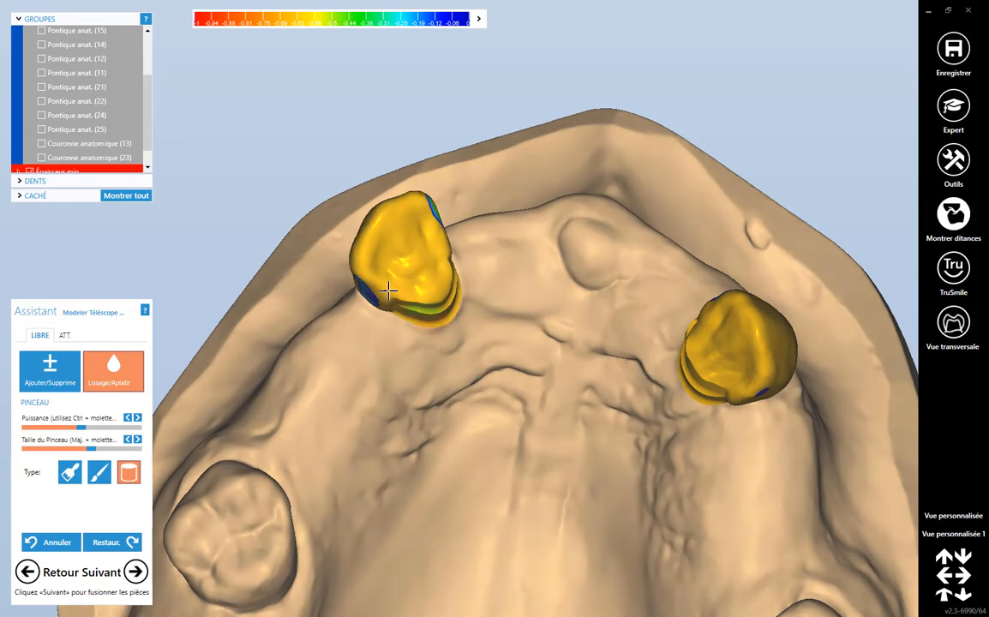
{"action": "left_click", "coordinate": [418, 306]}
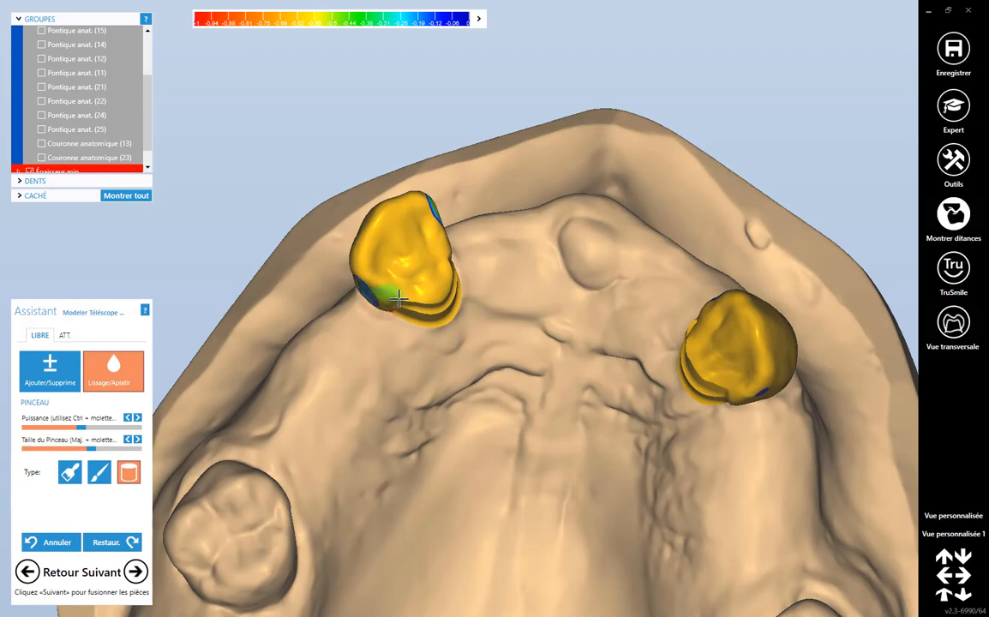
- Merge the designed parts and leave the wizard for Expert mode
{"action": "right_click_drag", "start_coordinate": [419, 283], "coordinate": [447, 248]}
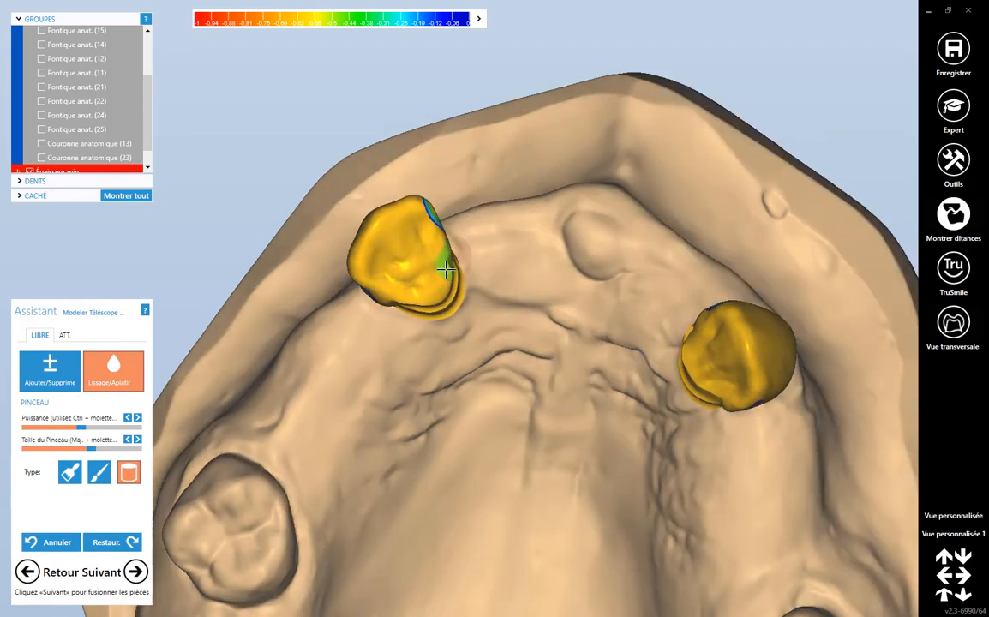
{"action": "right_click_drag", "start_coordinate": [304, 419], "coordinate": [310, 400]}
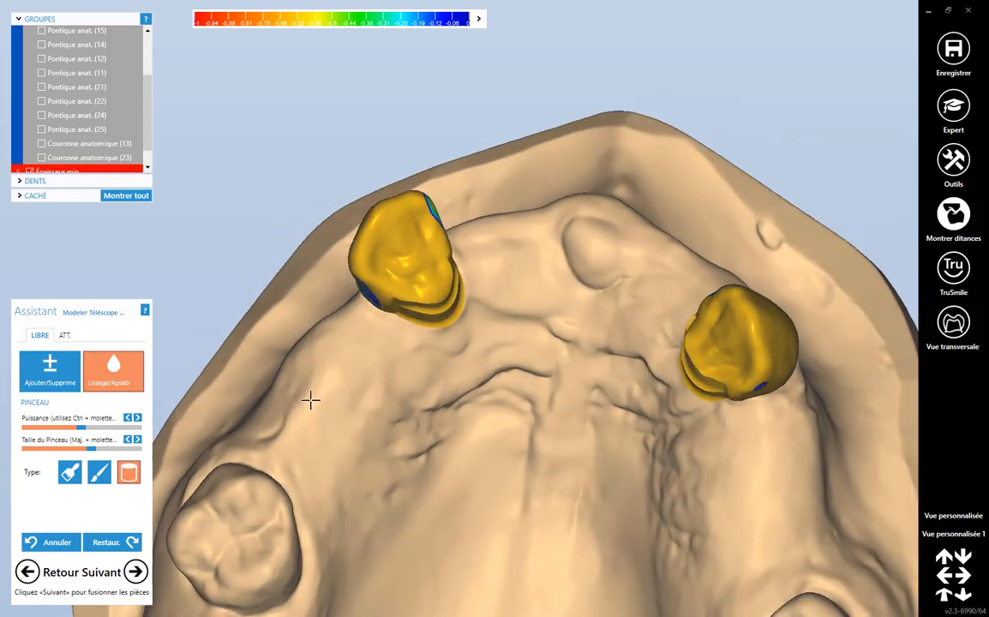
{"action": "left_click", "coordinate": [135, 573]}
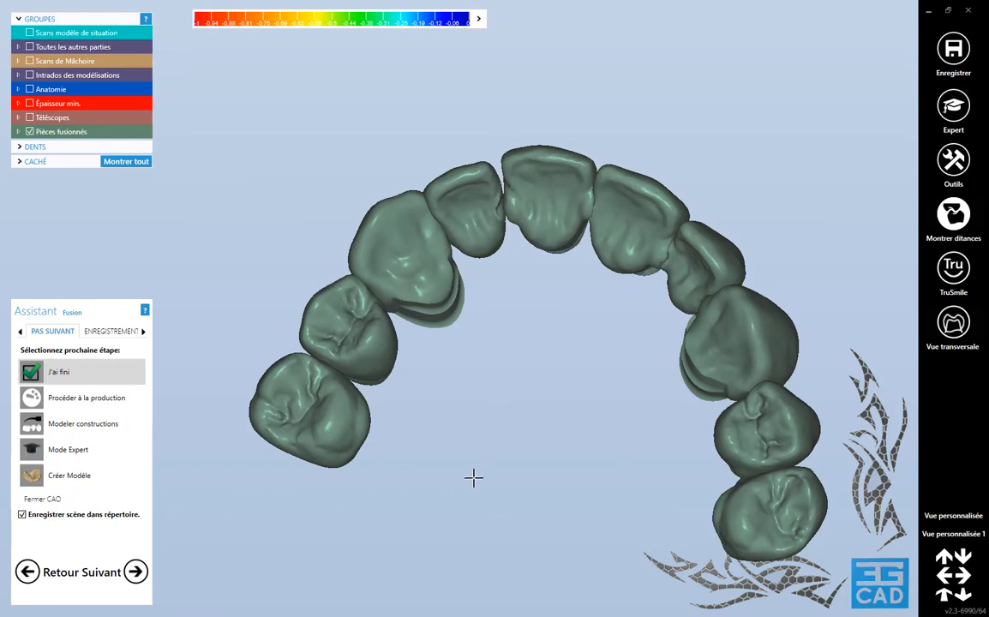
{"action": "middle_click_drag", "start_coordinate": [477, 457], "coordinate": [454, 418]}
{"action": "left_click", "coordinate": [86, 455]}
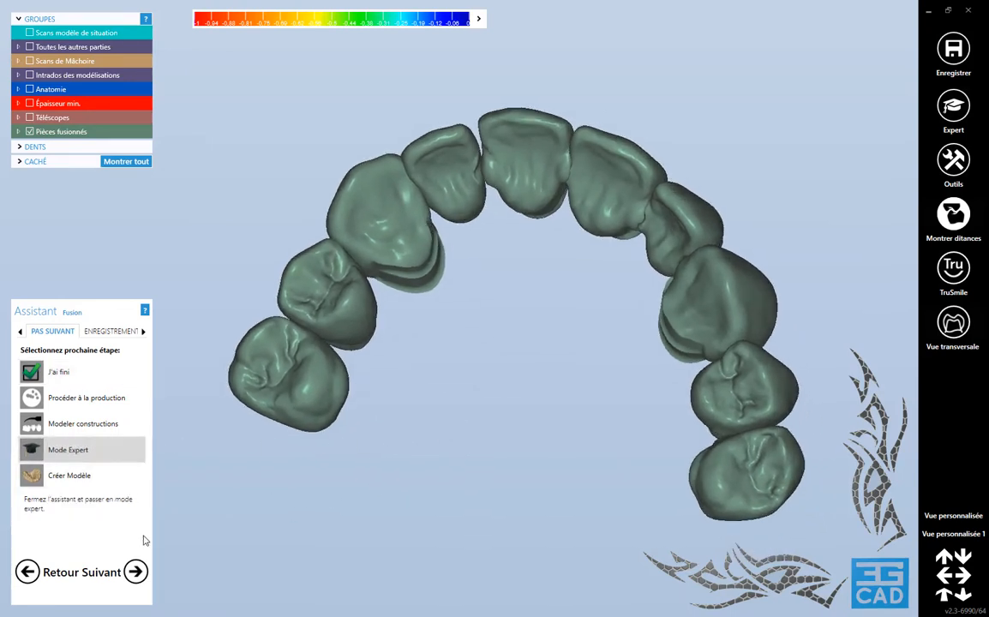
{"action": "left_click", "coordinate": [136, 572]}
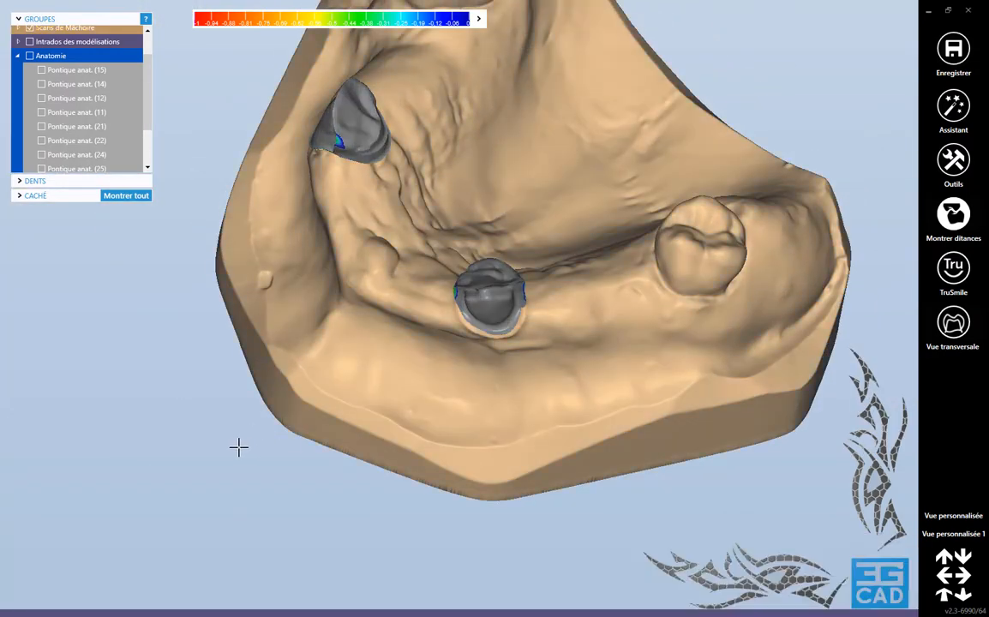
- Reopen telescope modelling and add a generic Default.sdfa attachment to the distal side of the tooth 13 telescope
{"action": "right_click_drag", "start_coordinate": [238, 448], "coordinate": [311, 298]}
{"action": "right_click", "coordinate": [372, 236]}
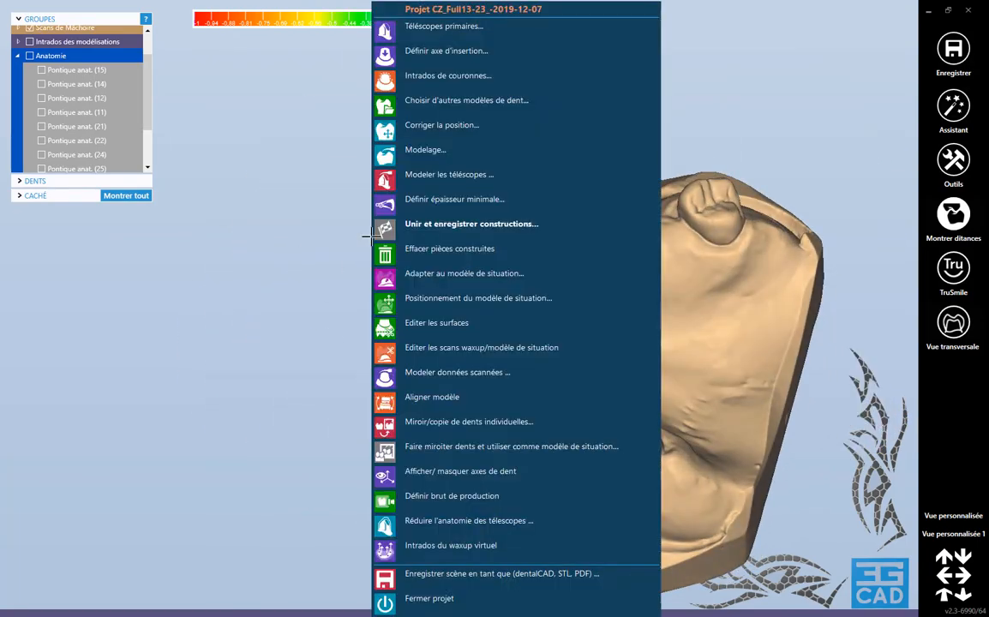
{"action": "left_click", "coordinate": [420, 177]}
{"action": "right_click_drag", "start_coordinate": [400, 346], "coordinate": [413, 281]}
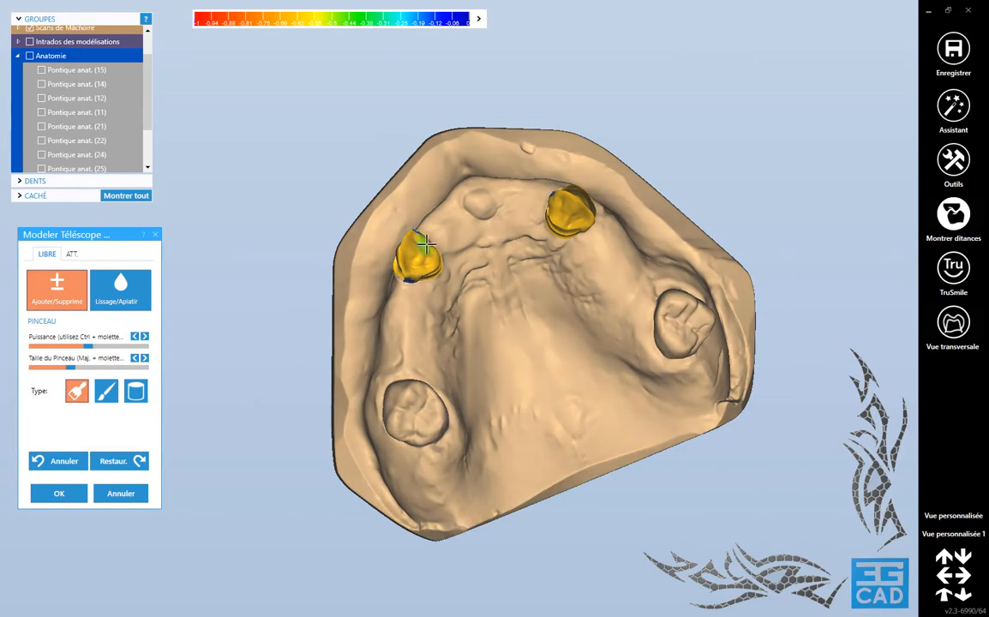
{"action": "right_click_drag", "start_coordinate": [505, 299], "coordinate": [396, 267]}
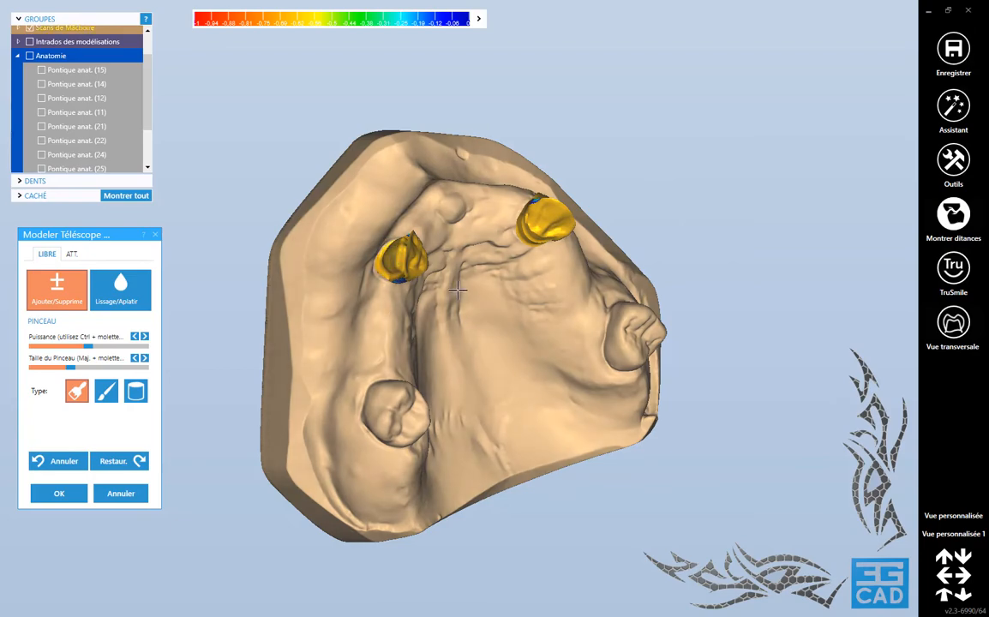
{"action": "right_click_drag", "start_coordinate": [482, 331], "coordinate": [315, 308]}
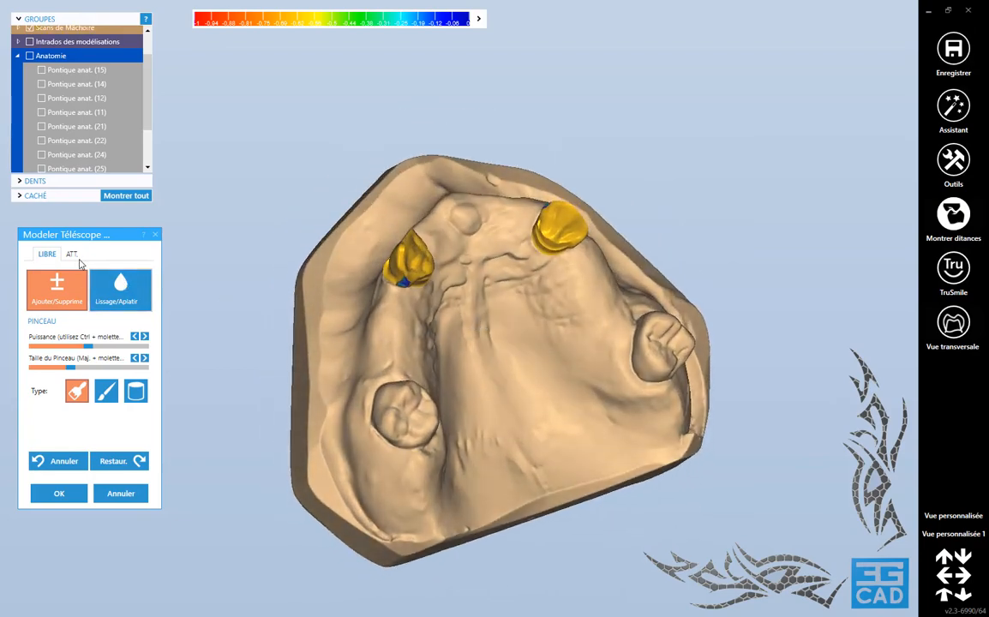
{"action": "left_click", "coordinate": [70, 254]}
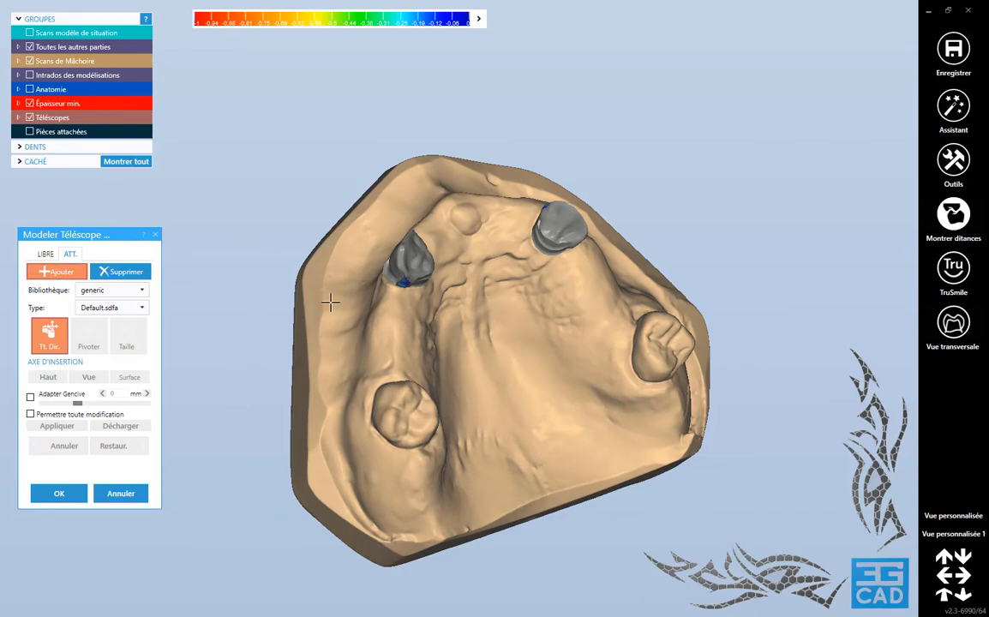
{"action": "right_click_drag", "start_coordinate": [330, 302], "coordinate": [402, 294]}
{"action": "scroll", "coordinate": [402, 293], "scroll_direction": "up", "scroll_amount": 5}
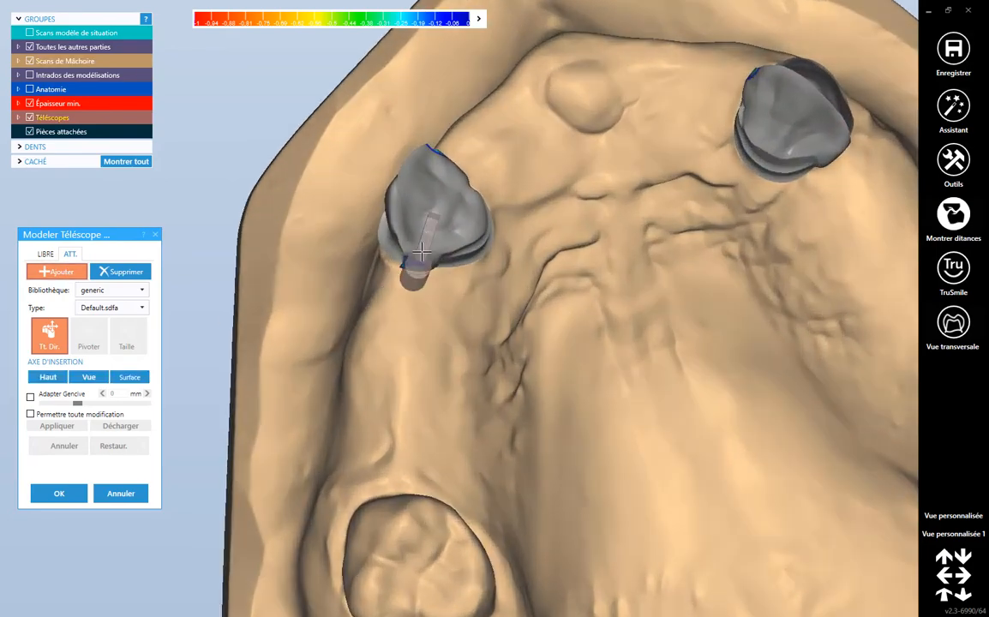
{"action": "left_click", "coordinate": [421, 250]}
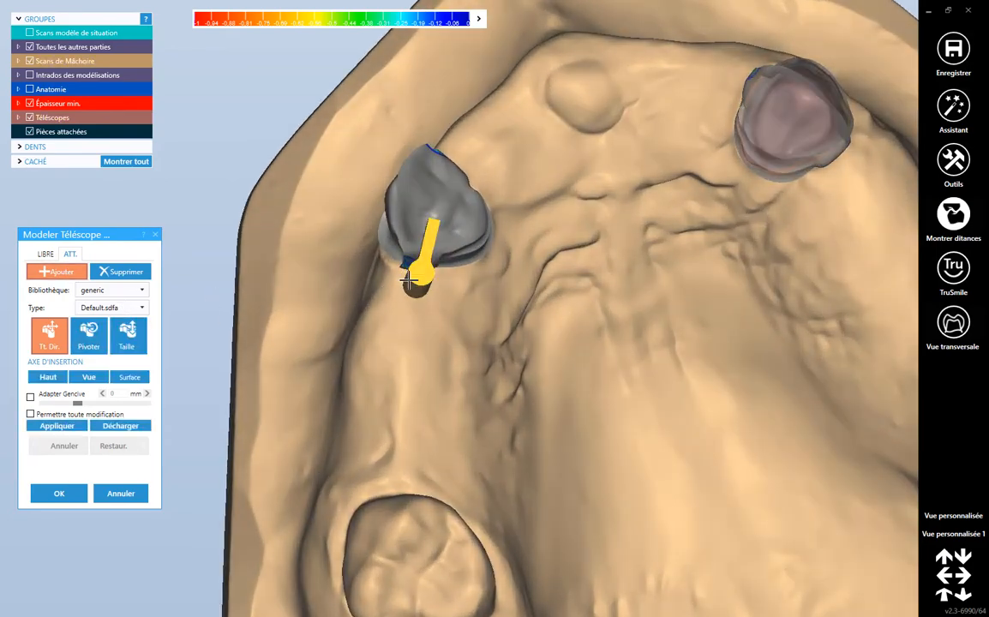
{"action": "right_click_drag", "start_coordinate": [428, 280], "coordinate": [426, 341]}
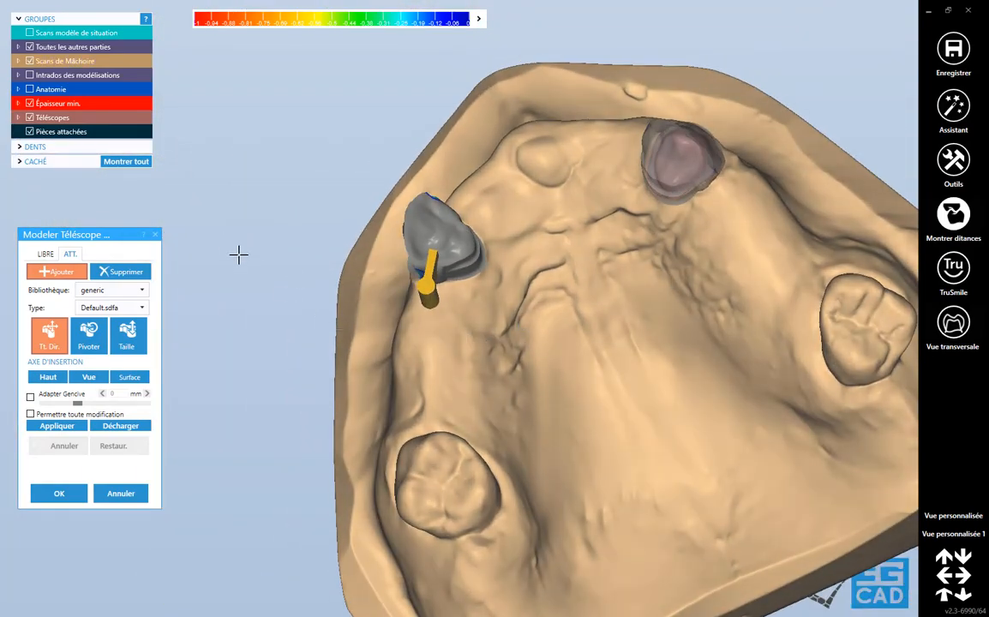
{"action": "right_click_drag", "start_coordinate": [645, 260], "coordinate": [644, 264]}
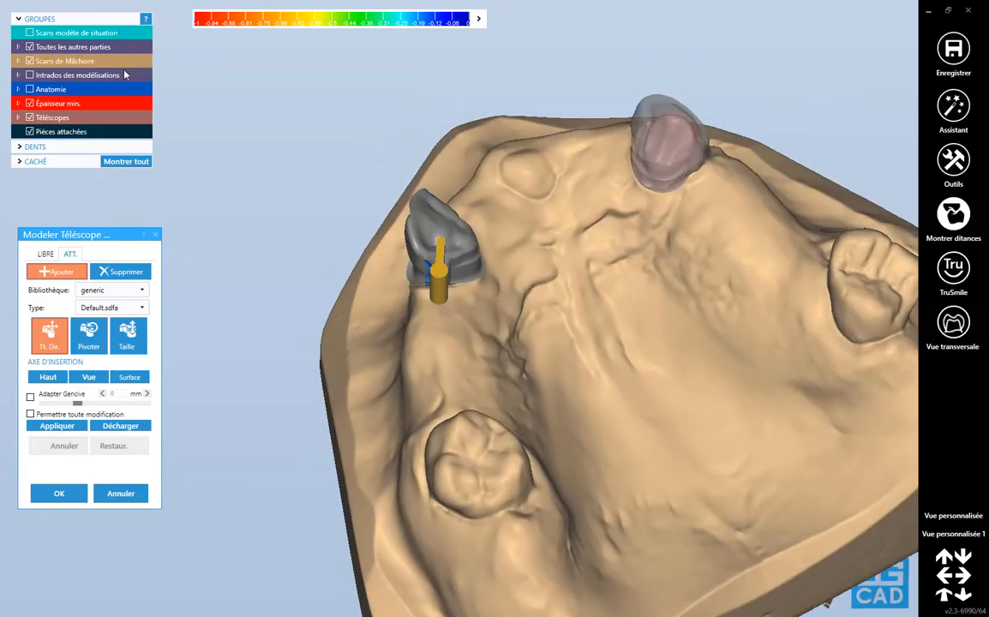
- Show the anatomic pontics of teeth 14 and 24
{"action": "left_click", "coordinate": [18, 89]}
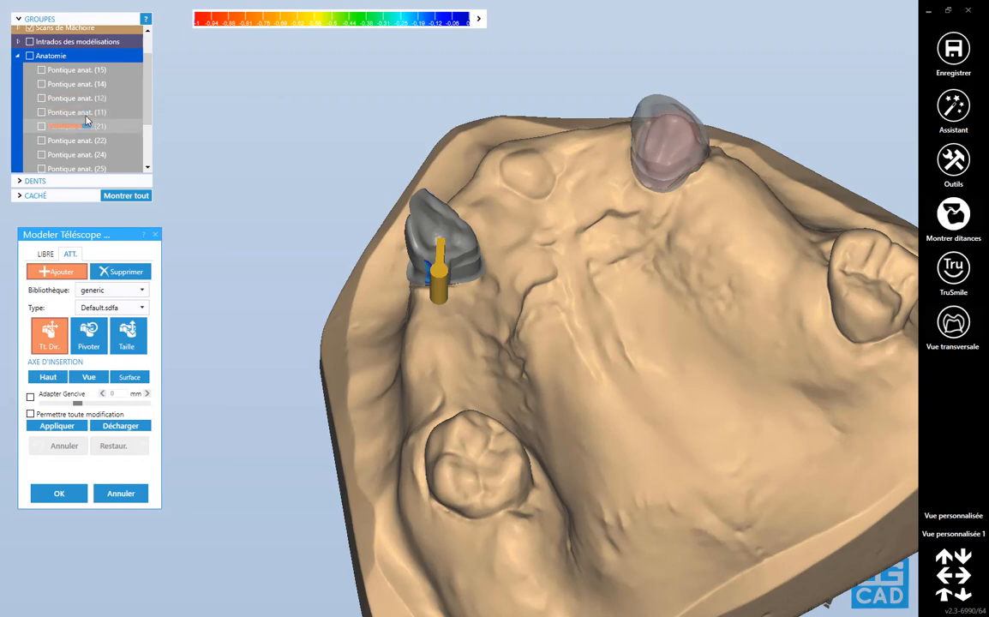
{"action": "left_click", "coordinate": [41, 84]}
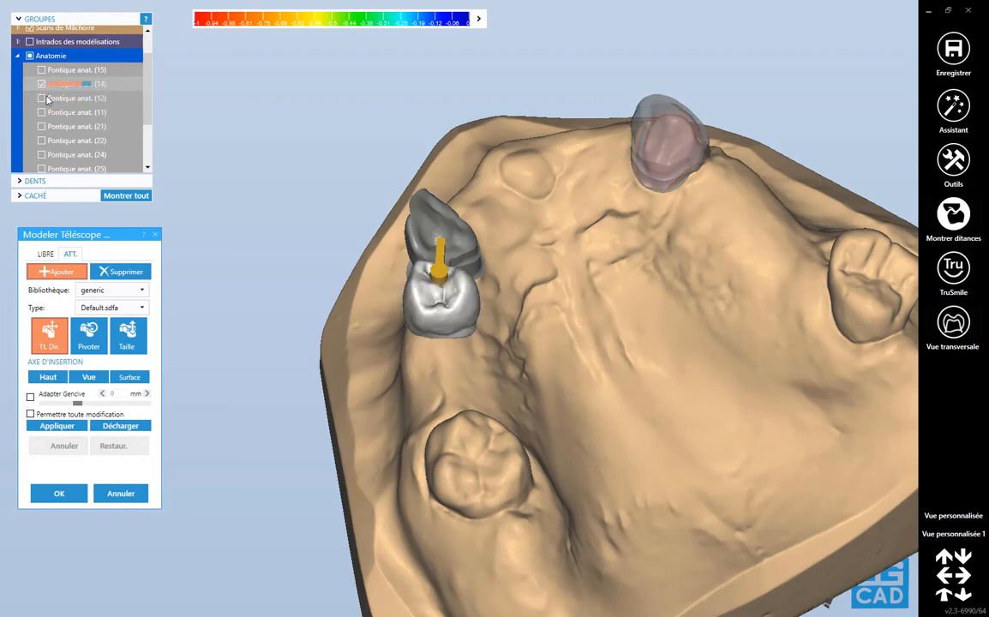
{"action": "left_click", "coordinate": [41, 154]}
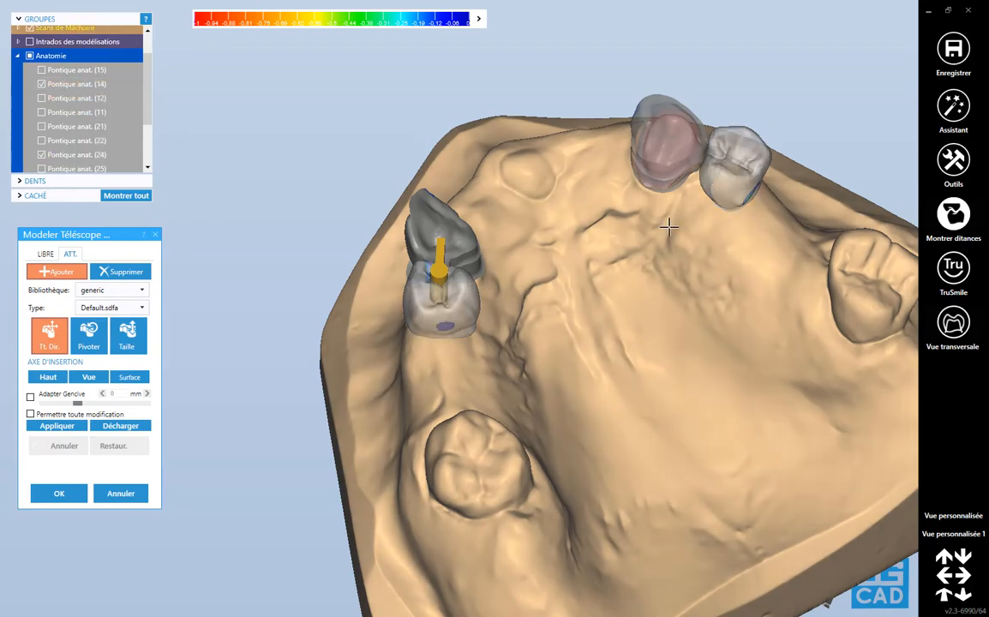
- Centre the attachment inside pontic 14 and make it parallel to the primary telescope of tooth 13
{"action": "right_click_drag", "start_coordinate": [669, 220], "coordinate": [528, 283]}
{"action": "scroll", "coordinate": [415, 300], "scroll_direction": "up", "scroll_amount": 5}
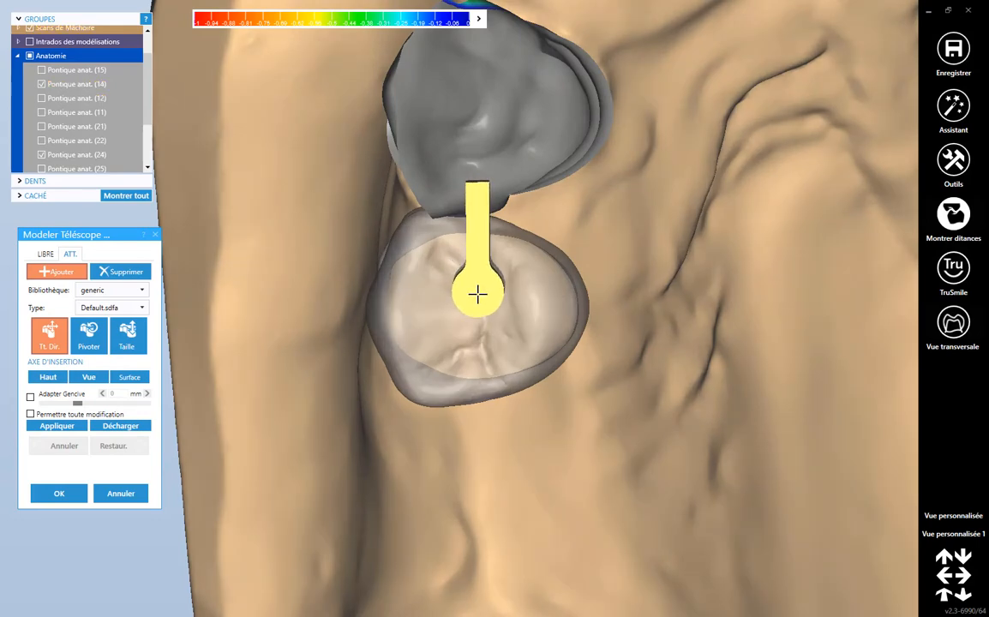
{"action": "mouse_move", "coordinate": [478, 295]}
{"action": "left_mouse_down"}
{"action": "mouse_move", "coordinate": [487, 289]}
{"action": "mouse_move", "coordinate": [471, 297]}
{"action": "left_mouse_up"}
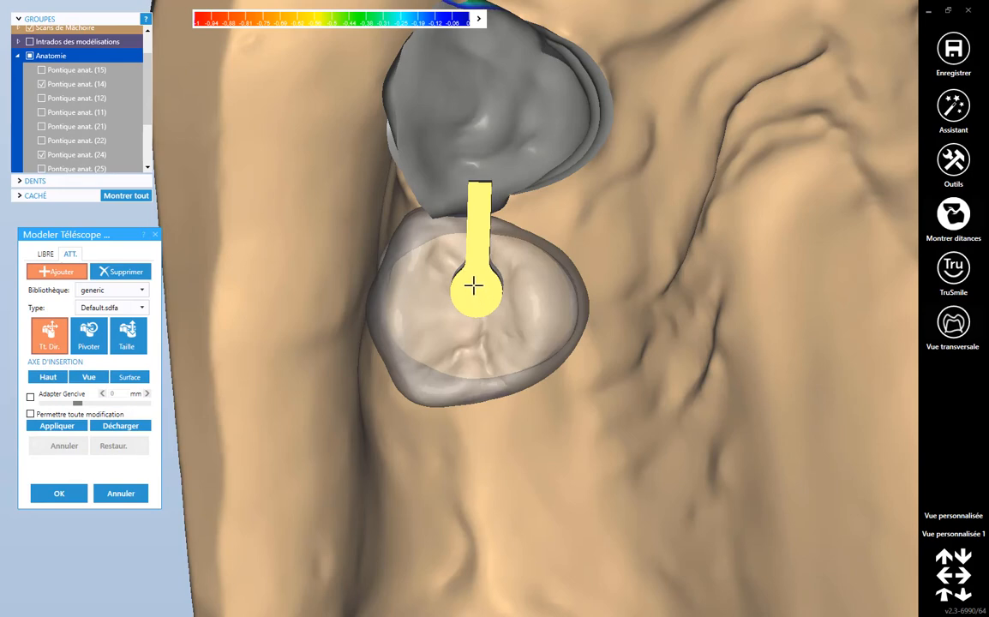
{"action": "mouse_move", "coordinate": [474, 285]}
{"action": "left_mouse_down"}
{"action": "mouse_move", "coordinate": [460, 267]}
{"action": "mouse_move", "coordinate": [475, 288]}
{"action": "mouse_move", "coordinate": [444, 267]}
{"action": "mouse_move", "coordinate": [468, 276]}
{"action": "left_mouse_up"}
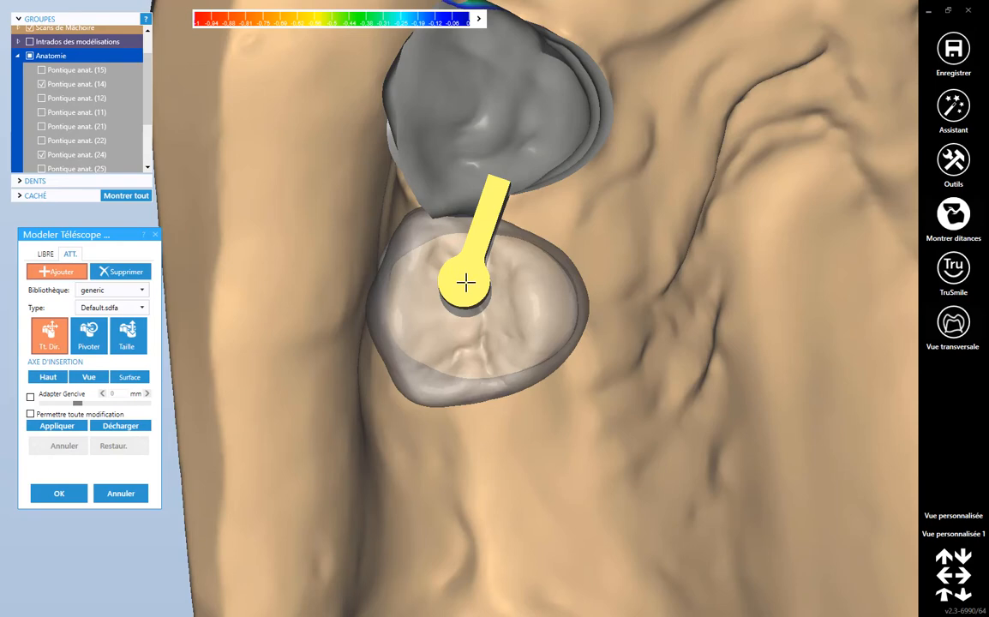
{"action": "right_click", "coordinate": [465, 282]}
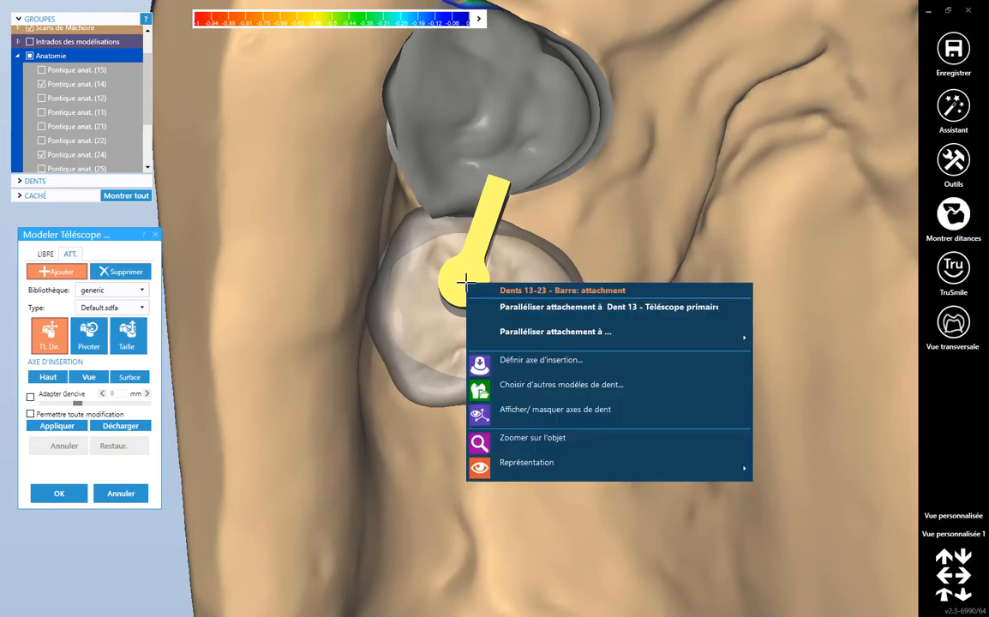
{"action": "left_click", "coordinate": [627, 314]}
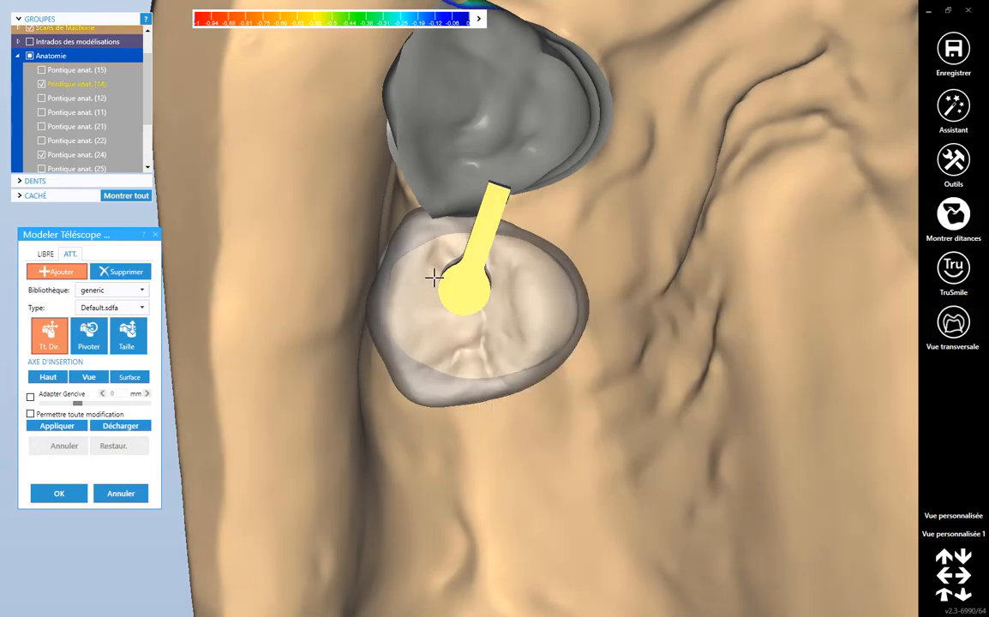
{"action": "left_click_drag", "start_coordinate": [462, 302], "coordinate": [479, 302]}
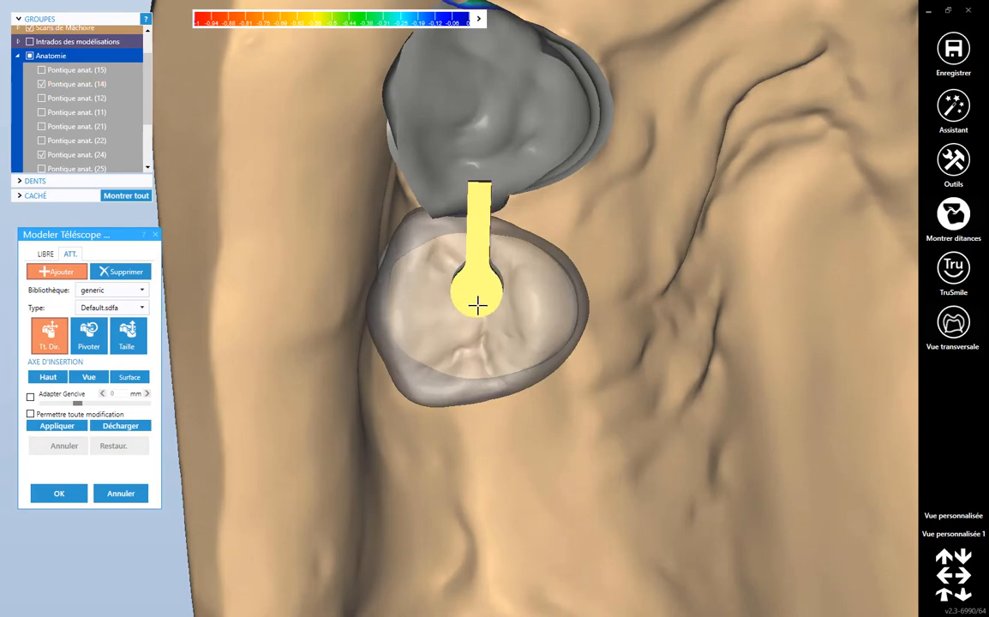
- Check the attachment's fit inside pontic 14, enable gingiva adaptation at 0 mm, and apply it to the tooth 13 telescope
{"action": "scroll", "coordinate": [521, 306], "scroll_direction": "down", "scroll_amount": 2}
{"action": "right_click_drag", "start_coordinate": [561, 304], "coordinate": [591, 258]}
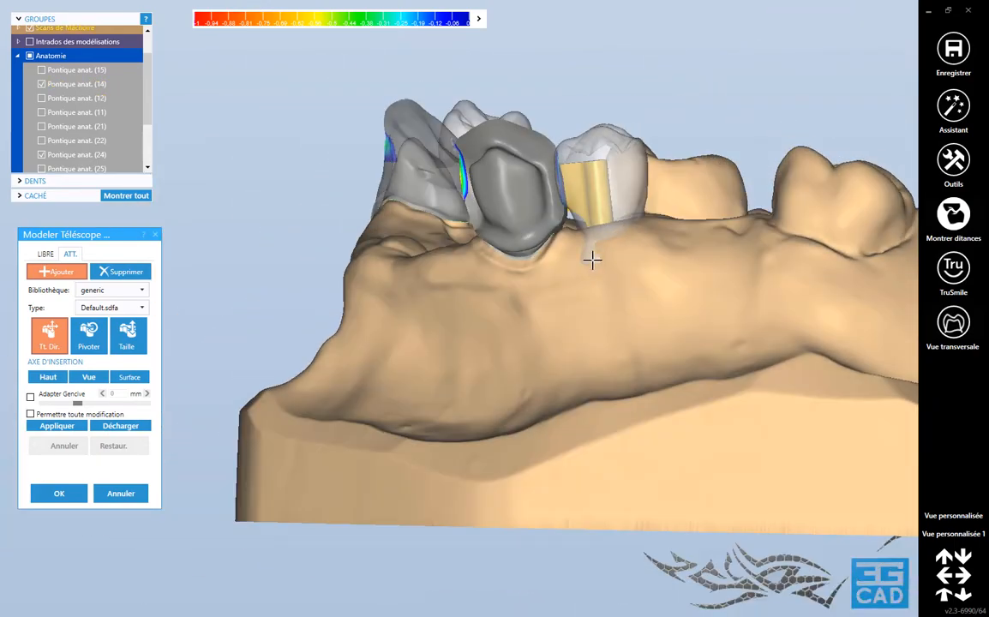
{"action": "scroll", "coordinate": [595, 223], "scroll_direction": "up", "scroll_amount": 3}
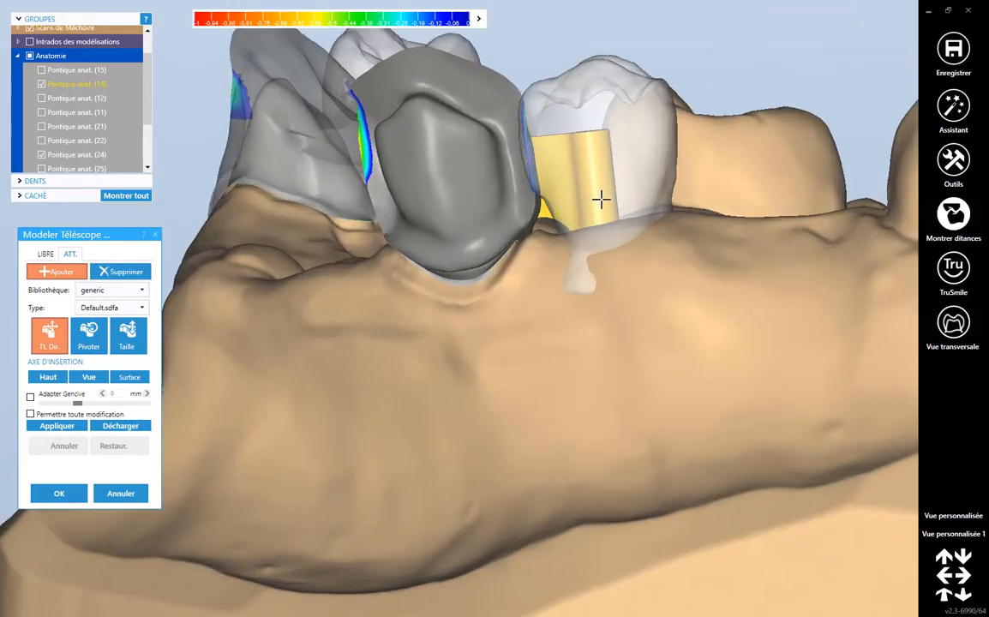
{"action": "right_click_drag", "start_coordinate": [601, 200], "coordinate": [565, 252]}
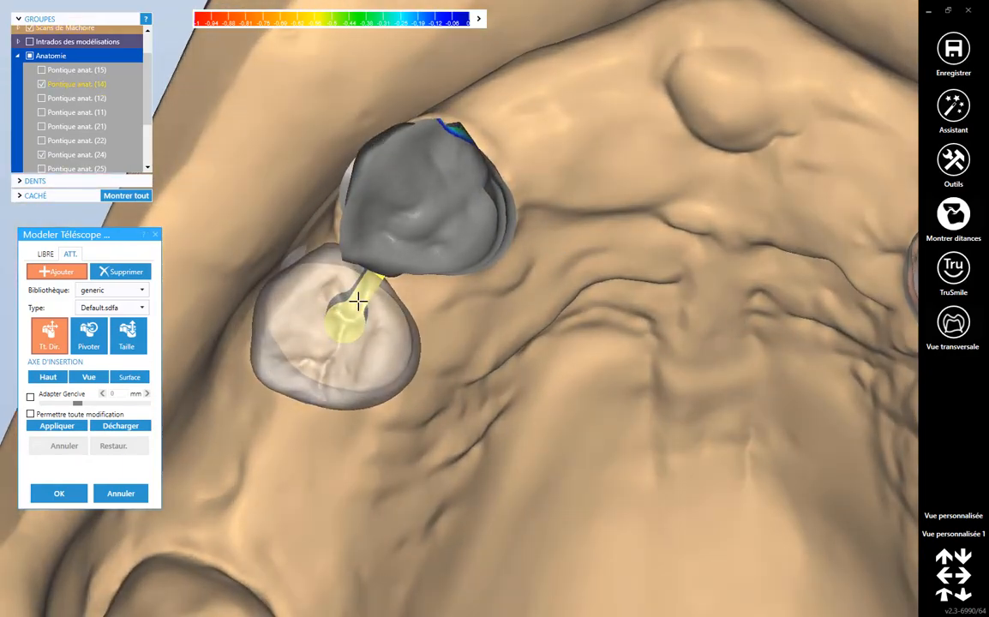
{"action": "right_click_drag", "start_coordinate": [391, 354], "coordinate": [466, 341]}
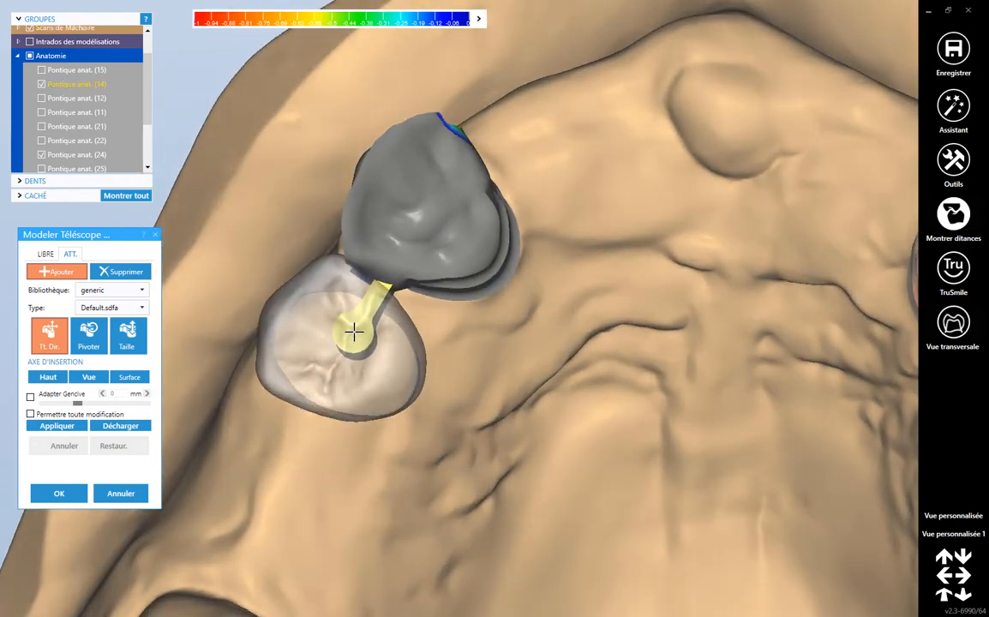
{"action": "right_click_drag", "start_coordinate": [433, 343], "coordinate": [416, 349]}
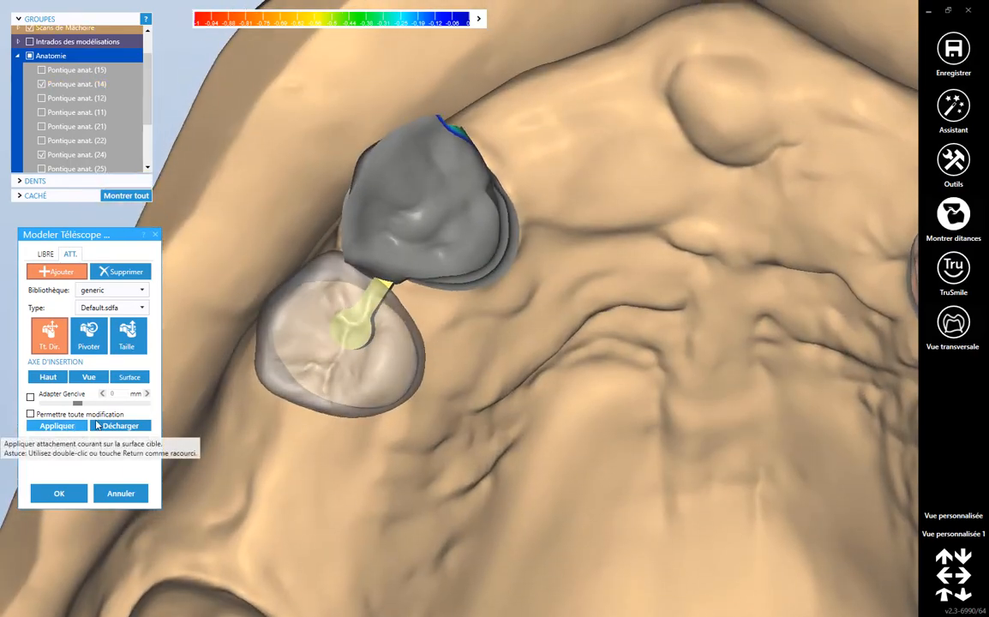
{"action": "right_click_drag", "start_coordinate": [313, 422], "coordinate": [325, 432]}
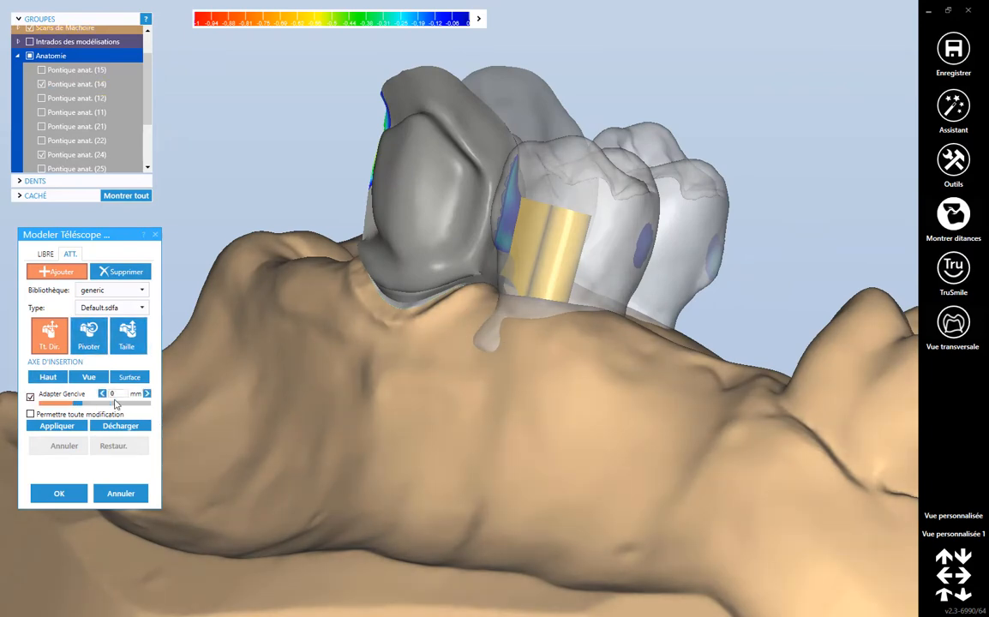
{"action": "left_click", "coordinate": [53, 426]}
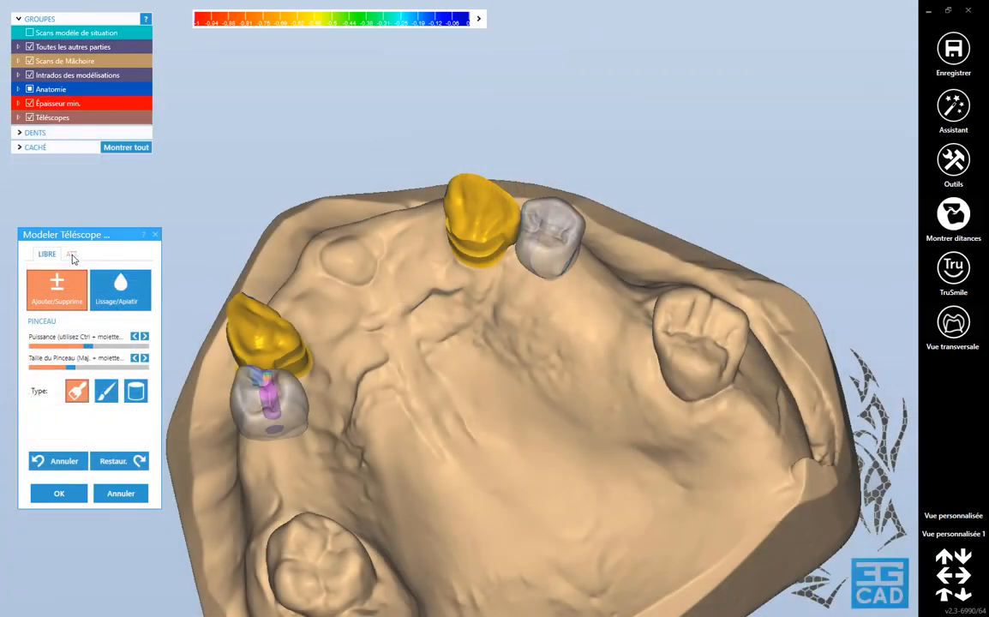
- Add a generic Default.sdfa attachment to the distal side of the tooth 23 telescope and move it inside pontic 24
{"action": "left_click", "coordinate": [71, 255]}
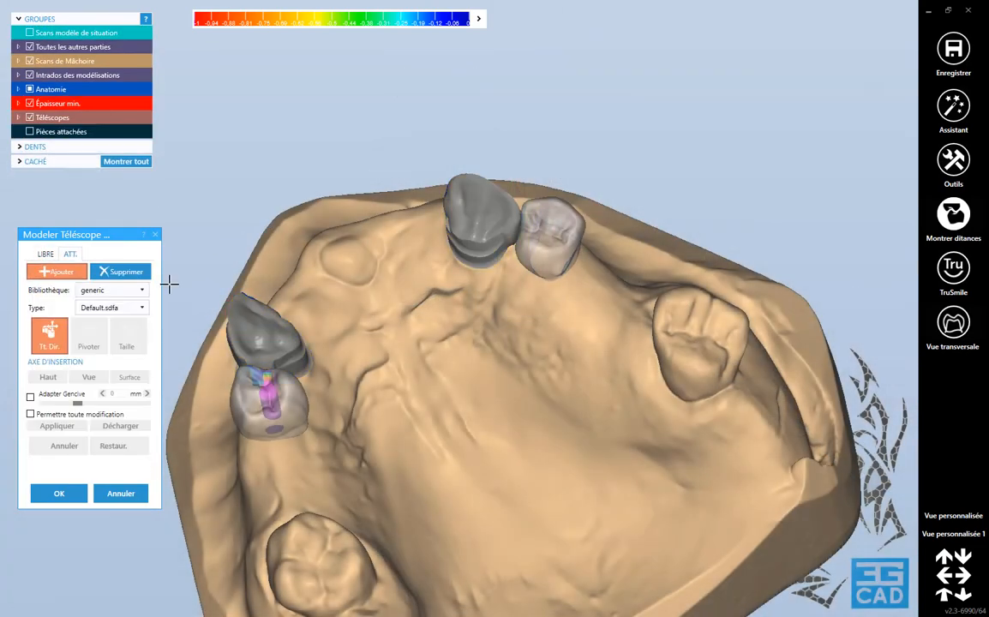
{"action": "right_click_drag", "start_coordinate": [511, 278], "coordinate": [522, 268]}
{"action": "scroll", "coordinate": [522, 267], "scroll_direction": "up", "scroll_amount": 5}
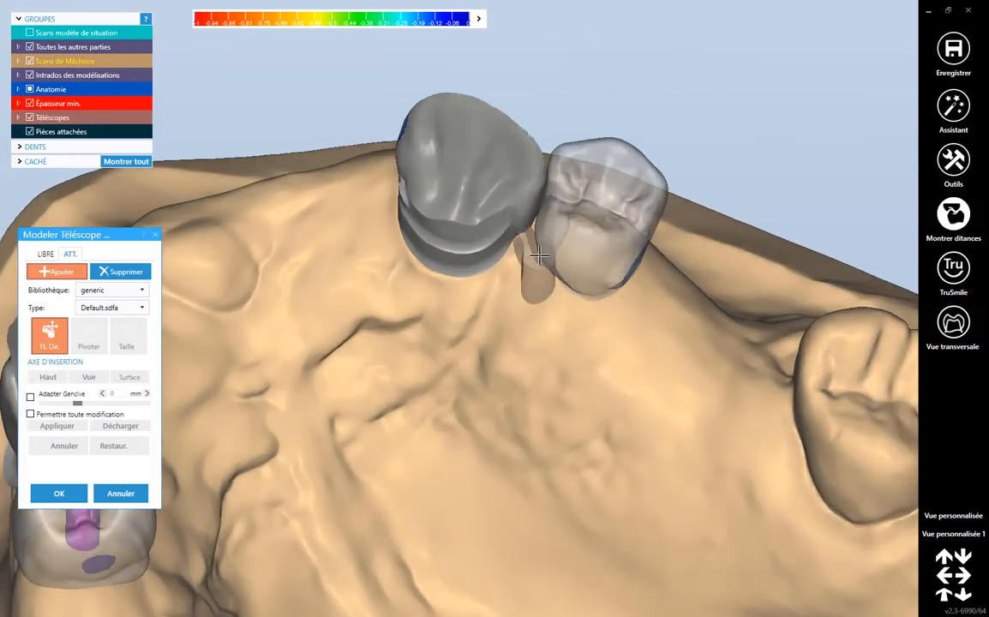
{"action": "left_click", "coordinate": [543, 205]}
{"action": "left_click_drag", "start_coordinate": [561, 194], "coordinate": [578, 205]}
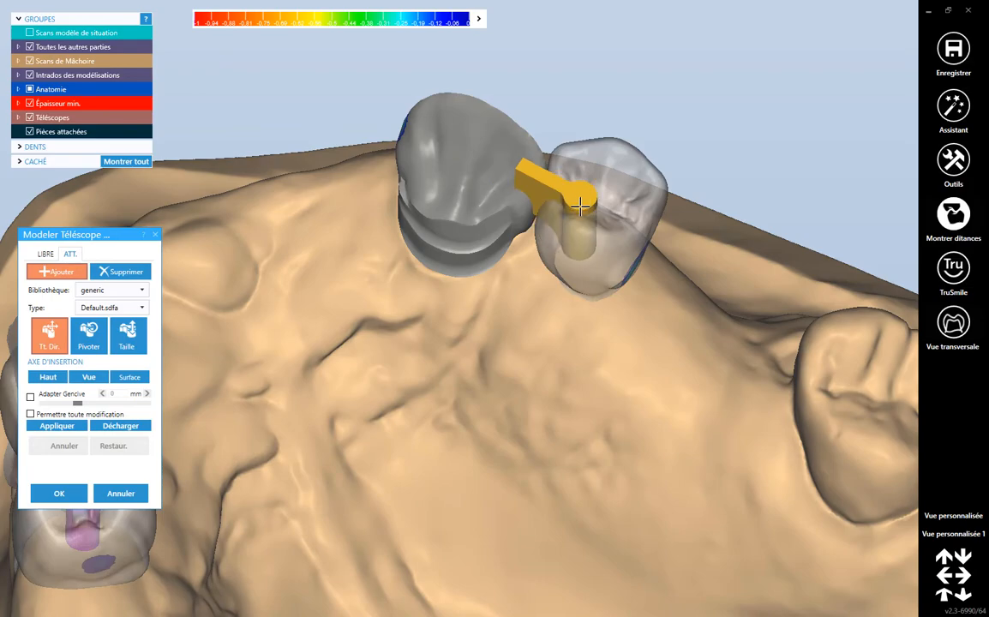
- Check the attachment's fit inside pontic 24 from several sides and apply it to the tooth 23 telescope
{"action": "right_click_drag", "start_coordinate": [579, 205], "coordinate": [481, 195]}
{"action": "scroll", "coordinate": [513, 200], "scroll_direction": "down", "scroll_amount": 4}
{"action": "scroll", "coordinate": [380, 145], "scroll_direction": "up", "scroll_amount": 4}
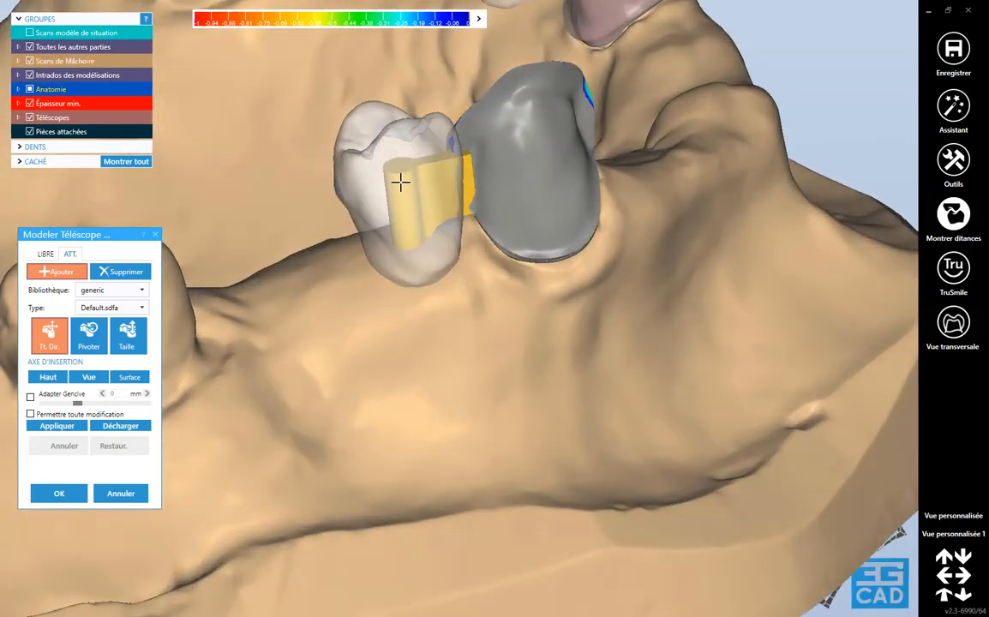
{"action": "right_click_drag", "start_coordinate": [411, 176], "coordinate": [600, 212]}
{"action": "scroll", "coordinate": [438, 245], "scroll_direction": "up", "scroll_amount": 4}
{"action": "scroll", "coordinate": [760, 174], "scroll_direction": "up", "scroll_amount": 4}
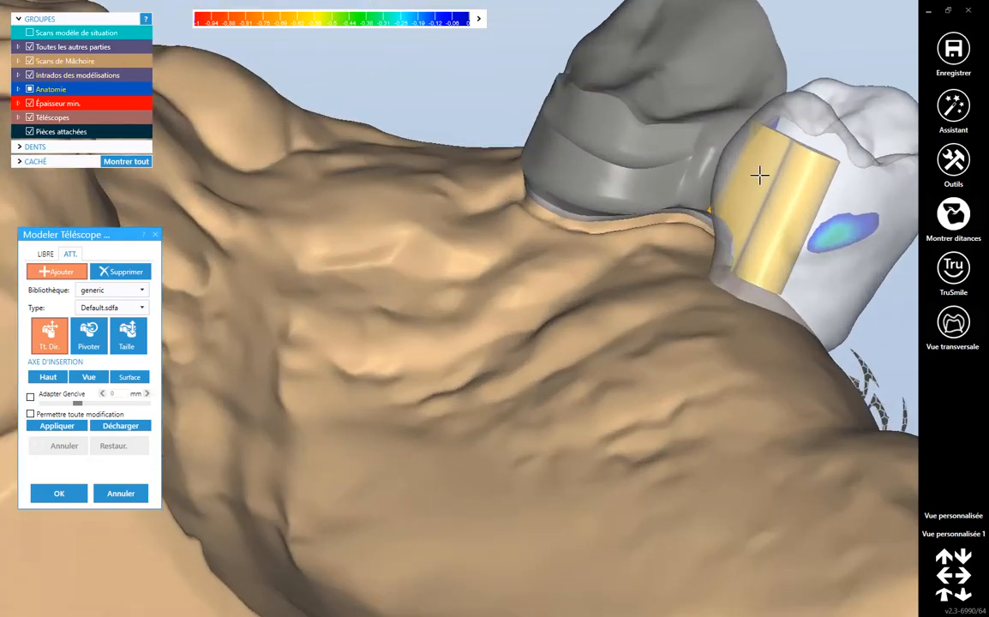
{"action": "middle_click_drag", "start_coordinate": [674, 258], "coordinate": [544, 260]}
{"action": "right_click_drag", "start_coordinate": [543, 259], "coordinate": [625, 265]}
{"action": "scroll", "coordinate": [625, 262], "scroll_direction": "down", "scroll_amount": 5}
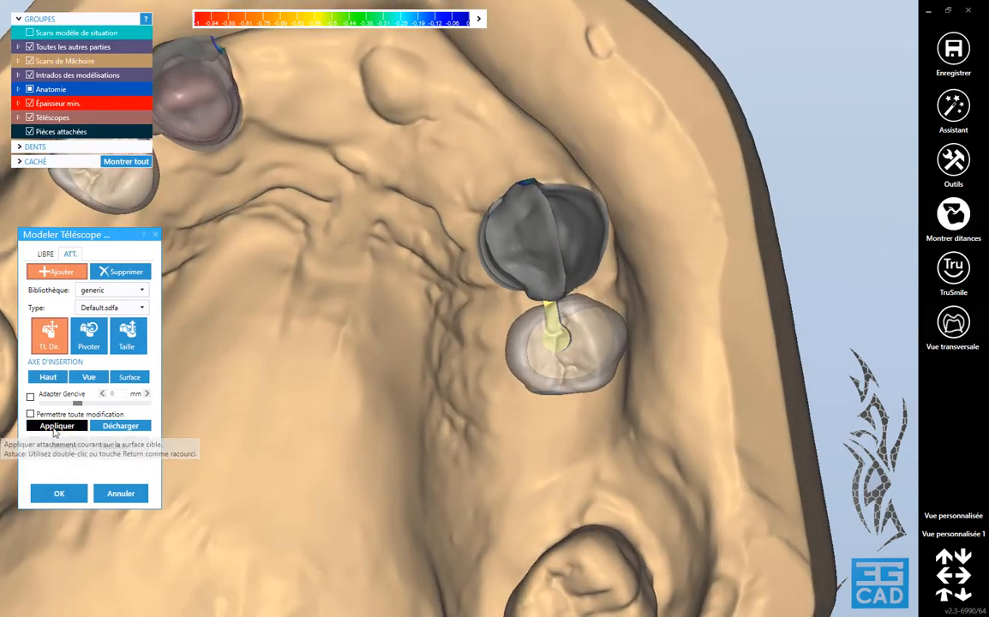
{"action": "left_click", "coordinate": [54, 427]}
{"action": "right_click_drag", "start_coordinate": [374, 365], "coordinate": [509, 298]}
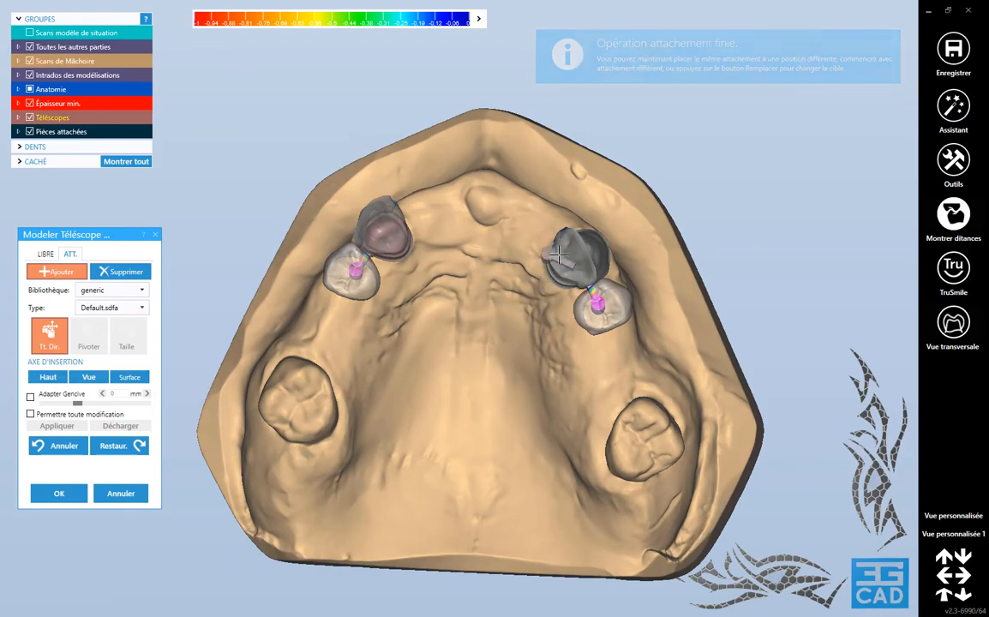
- Switch the attachments to subtraction and choose the Conception paramétrique (rotation) library
{"action": "left_click", "coordinate": [124, 272]}
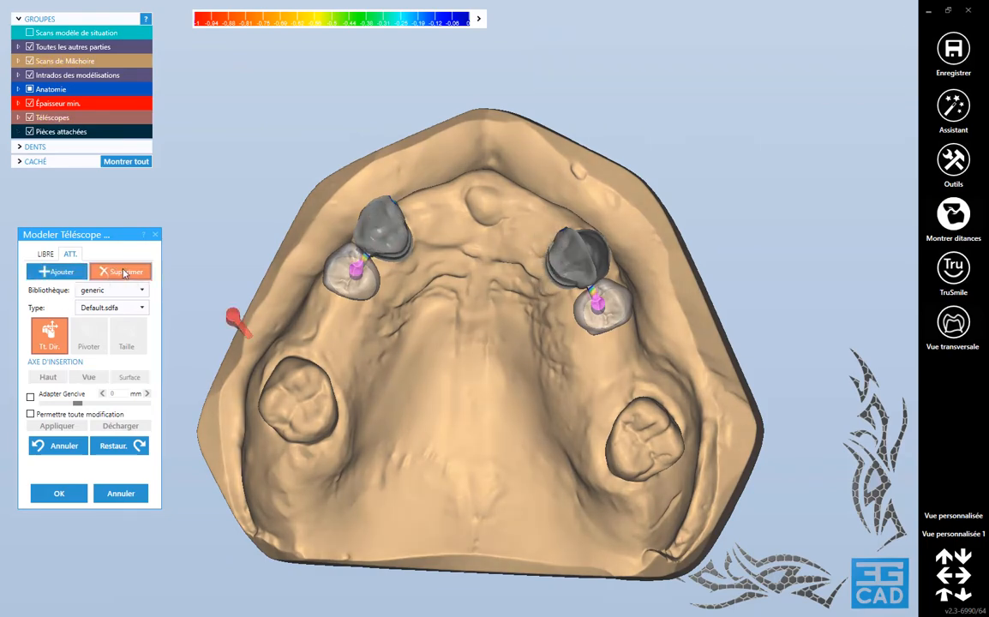
{"action": "left_click", "coordinate": [135, 292]}
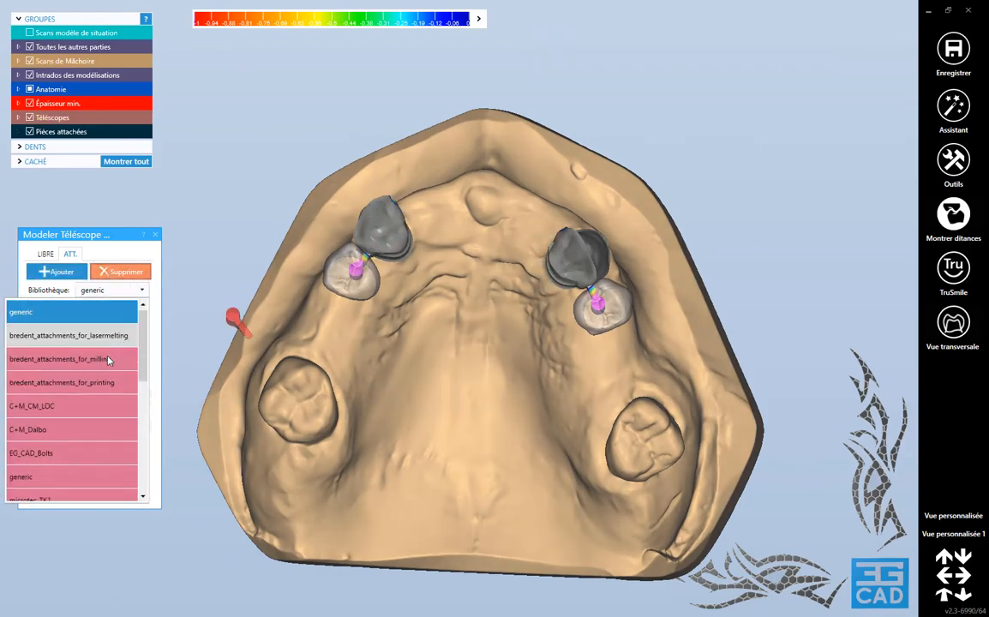
{"action": "scroll", "coordinate": [97, 320], "scroll_direction": "down", "scroll_amount": 5}
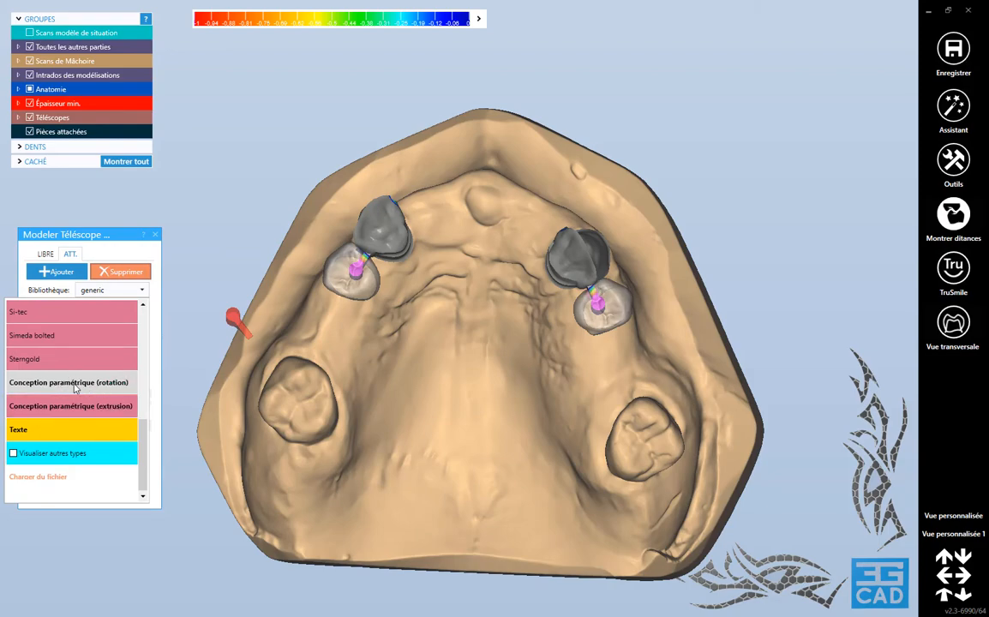
{"action": "left_click", "coordinate": [75, 386]}
{"action": "right_click_drag", "start_coordinate": [661, 271], "coordinate": [613, 250]}
{"action": "left_click", "coordinate": [609, 253]}
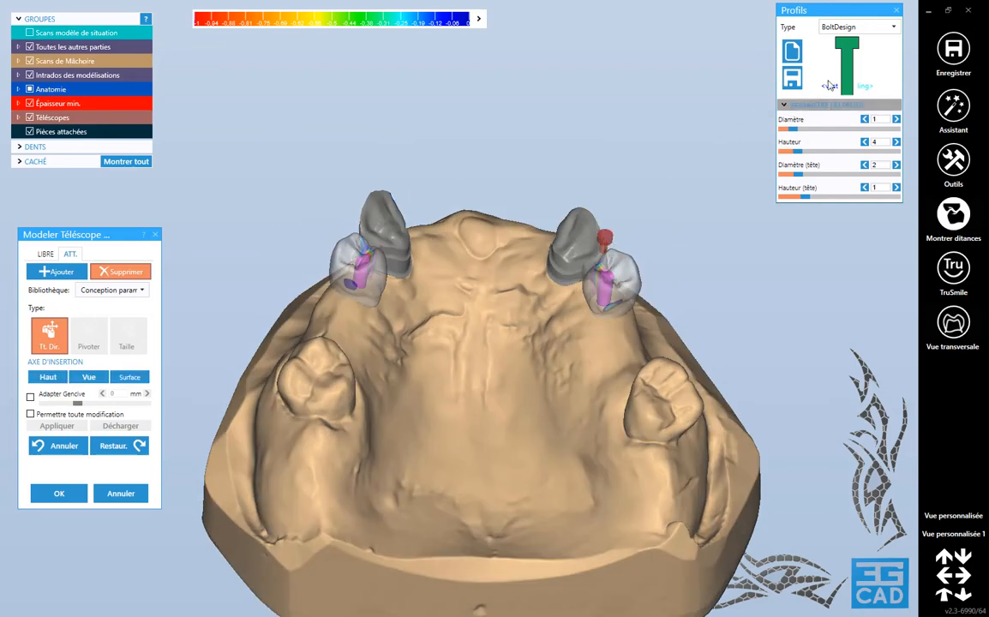
- Choose Archway-Y as the profile type for the parametric subtraction
{"action": "left_click", "coordinate": [894, 29]}
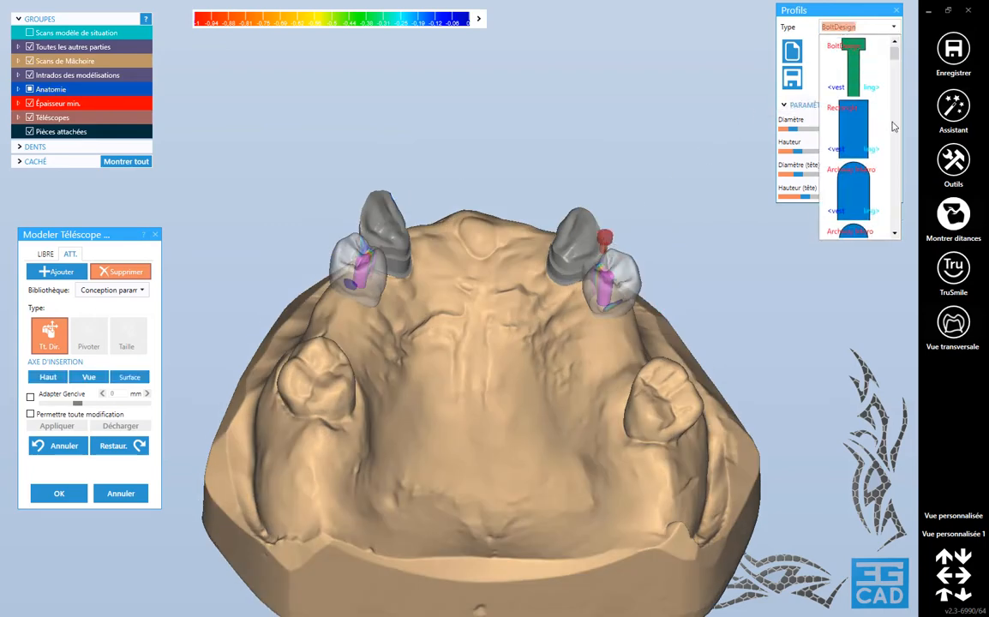
{"action": "scroll", "coordinate": [879, 132], "scroll_direction": "down", "scroll_amount": 2}
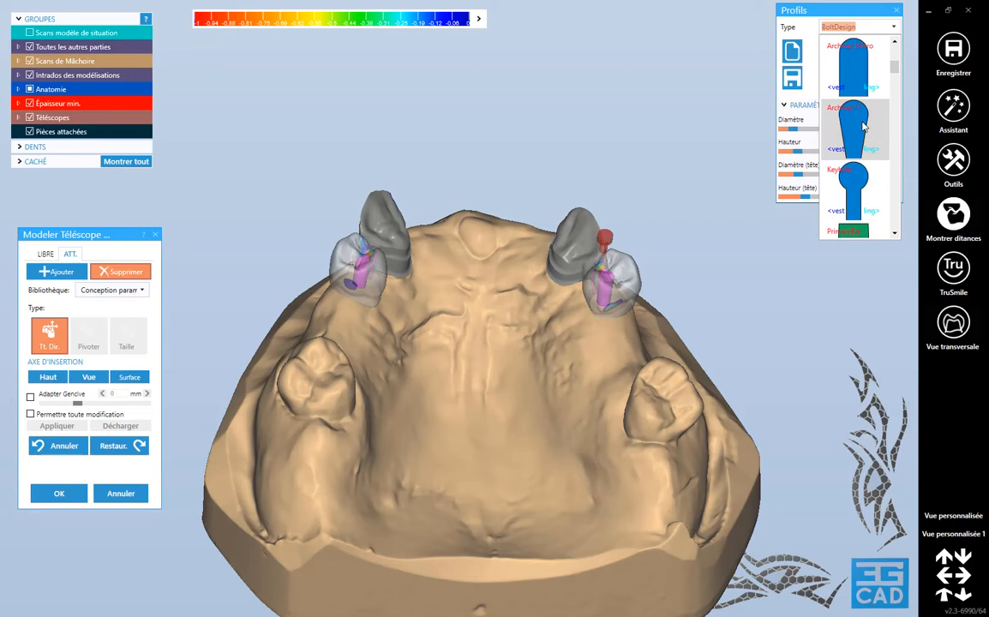
{"action": "left_click", "coordinate": [857, 127]}
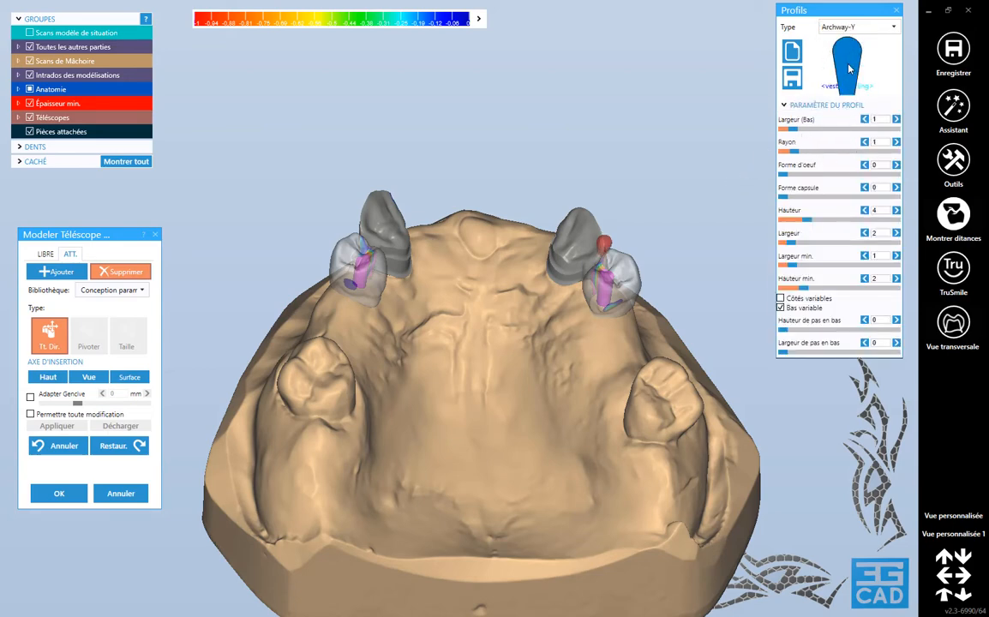
- Place the subtractive profile on the mesial side of the tooth 23 telescope and raise it slightly
{"action": "scroll", "coordinate": [600, 317], "scroll_direction": "down", "scroll_amount": 1}
{"action": "mouse_move", "coordinate": [571, 345]}
{"action": "right_mouse_down"}
{"action": "mouse_move", "coordinate": [572, 329]}
{"action": "mouse_move", "coordinate": [569, 340]}
{"action": "right_mouse_up"}
{"action": "mouse_move", "coordinate": [571, 335]}
{"action": "right_mouse_down"}
{"action": "mouse_move", "coordinate": [628, 267]}
{"action": "mouse_move", "coordinate": [503, 267]}
{"action": "mouse_move", "coordinate": [485, 292]}
{"action": "right_mouse_up"}
{"action": "scroll", "coordinate": [502, 271], "scroll_direction": "up", "scroll_amount": 5}
{"action": "scroll", "coordinate": [488, 240], "scroll_direction": "up", "scroll_amount": 5}
{"action": "left_click", "coordinate": [463, 164]}
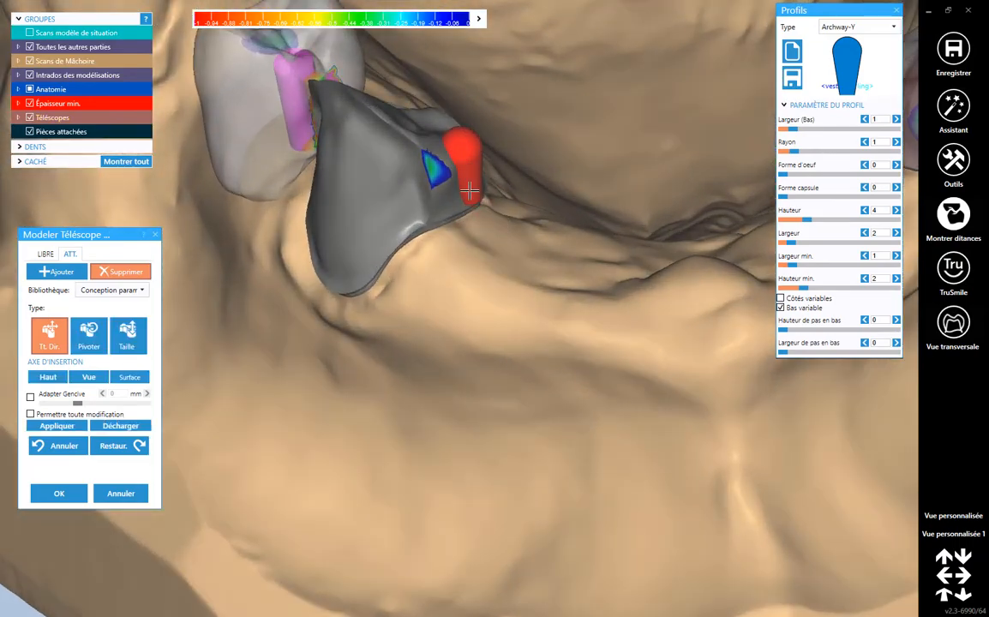
{"action": "right_click_drag", "start_coordinate": [510, 237], "coordinate": [523, 276]}
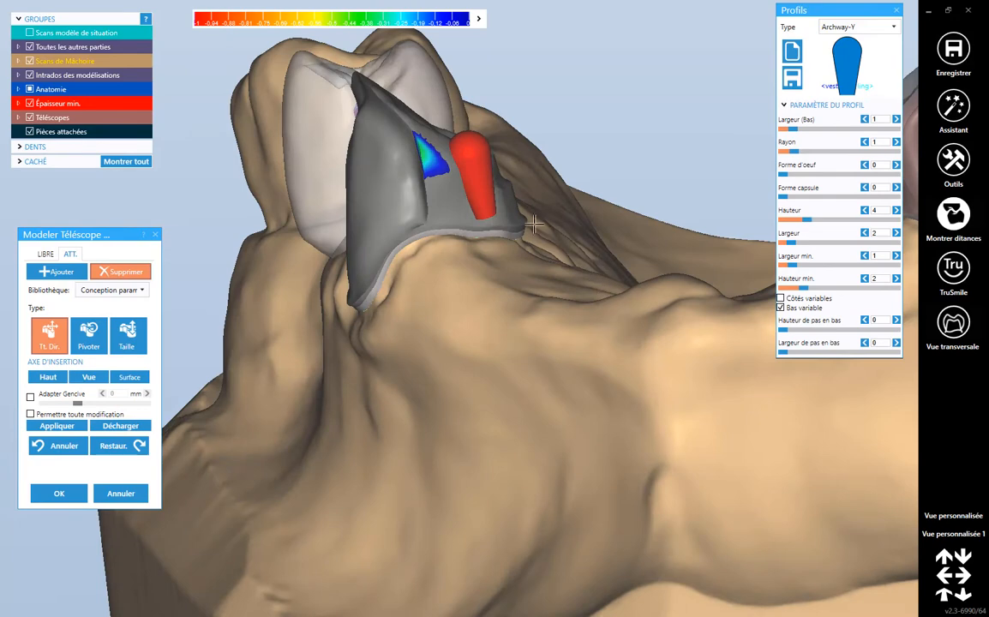
{"action": "left_click_drag", "start_coordinate": [491, 173], "coordinate": [496, 156]}
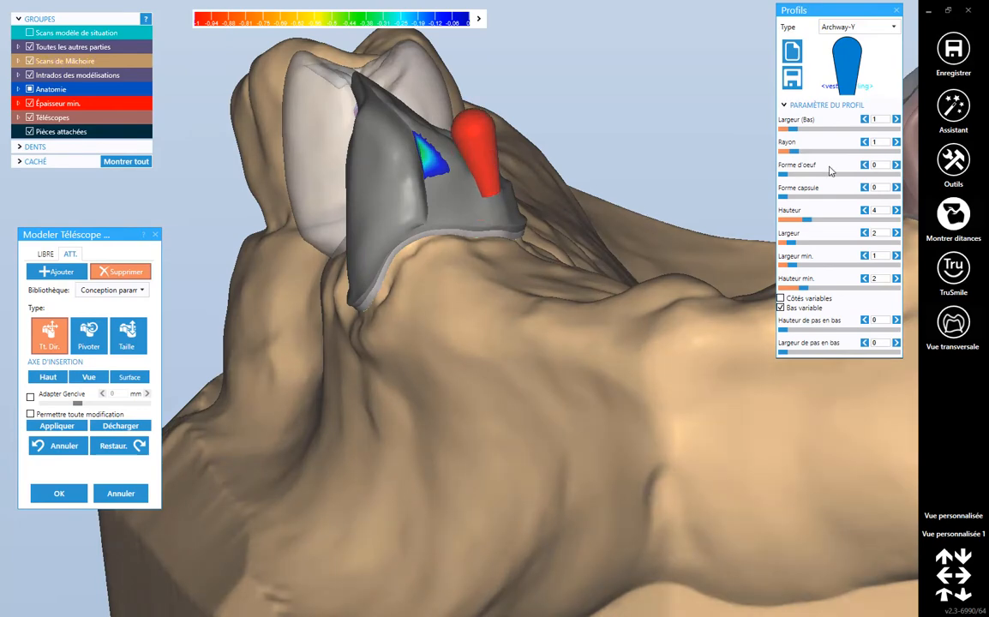
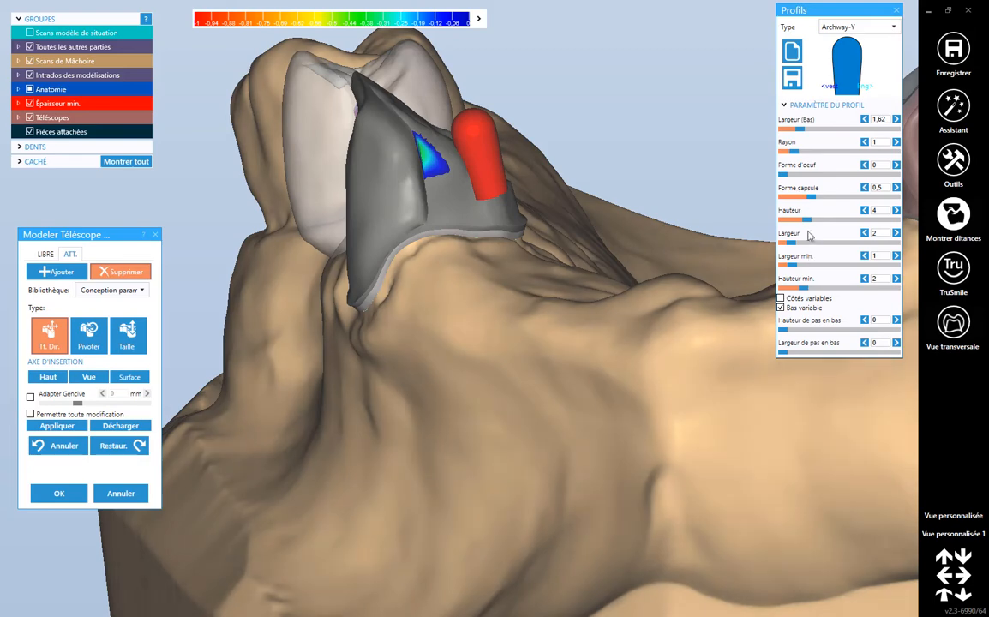
- Set the profile to 1.83 bottom width, 0.74 radius, 1.66 capsule shape, 6.41 height, 3.17 width, 1.36 minimum width and 2.36 minimum height
{"action": "left_click_drag", "start_coordinate": [807, 221], "coordinate": [802, 247]}
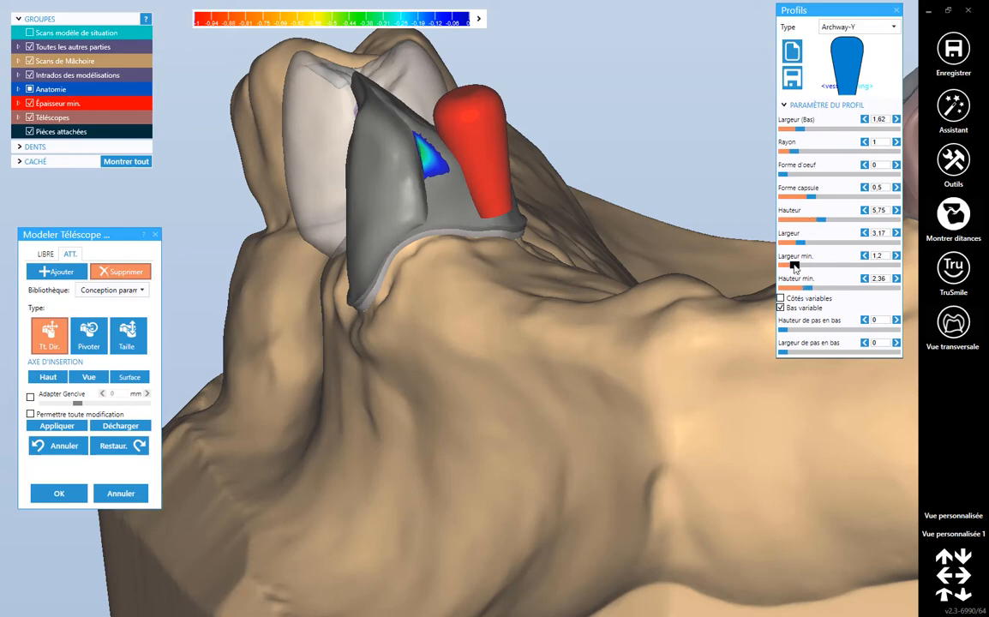
{"action": "left_click_drag", "start_coordinate": [820, 223], "coordinate": [825, 221]}
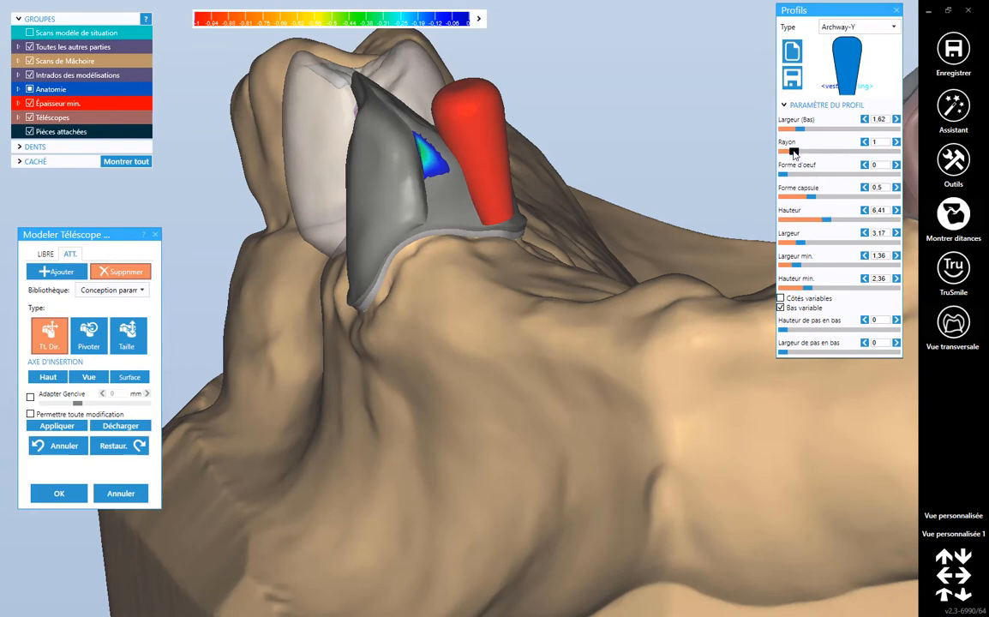
{"action": "left_click_drag", "start_coordinate": [794, 153], "coordinate": [781, 149]}
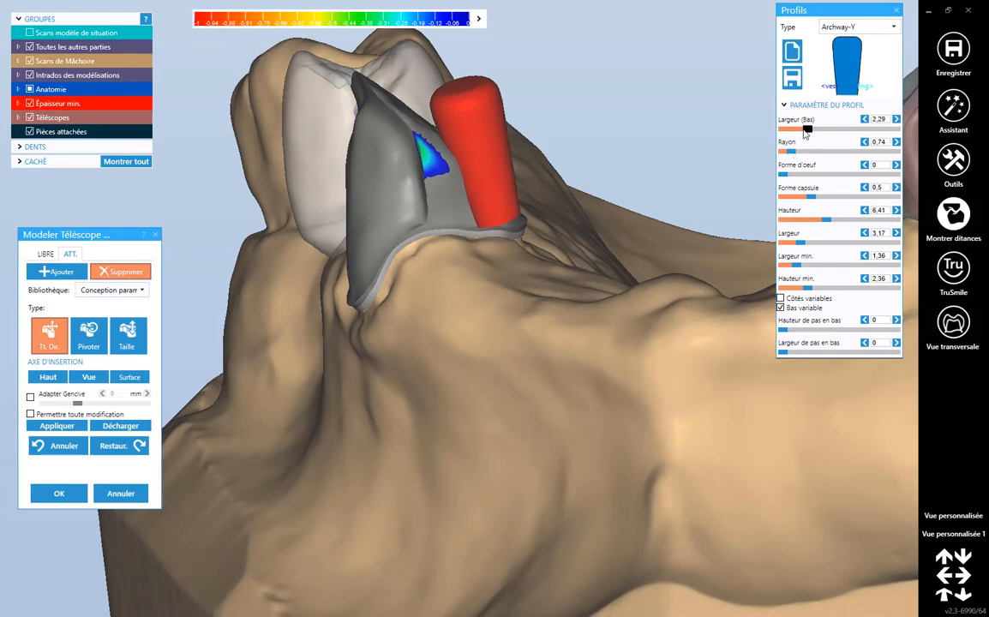
{"action": "left_click_drag", "start_coordinate": [806, 130], "coordinate": [801, 129]}
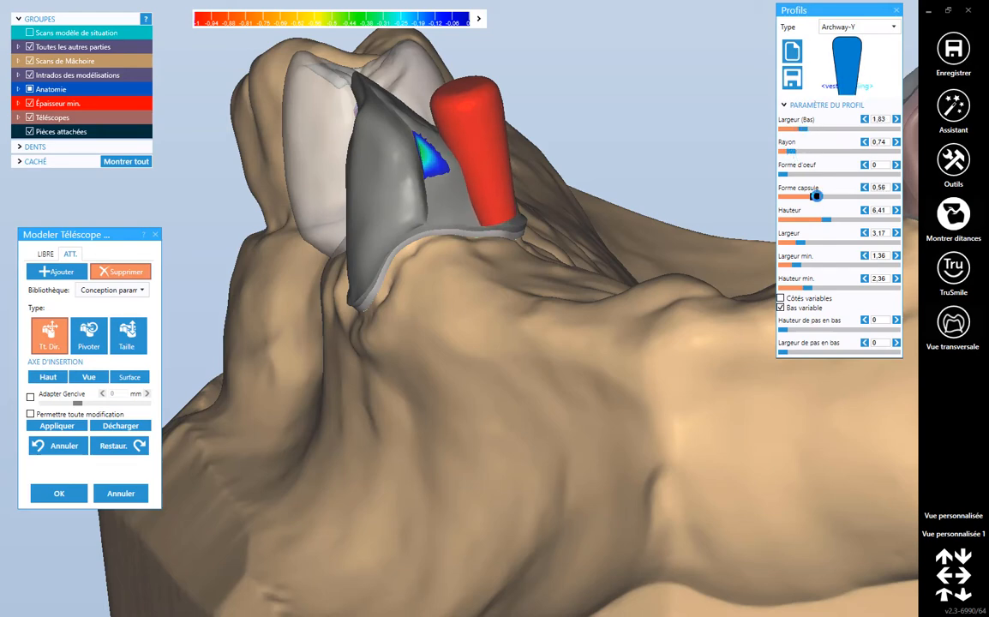
- Reposition the subtractive profile against the mesial wall of the tooth 23 telescope, checking it from the occlusal and palatal sides
{"action": "right_click_drag", "start_coordinate": [678, 196], "coordinate": [532, 243]}
{"action": "scroll", "coordinate": [510, 146], "scroll_direction": "up", "scroll_amount": 3}
{"action": "scroll", "coordinate": [506, 176], "scroll_direction": "down", "scroll_amount": 3}
{"action": "left_click_drag", "start_coordinate": [435, 216], "coordinate": [400, 232]}
{"action": "right_click_drag", "start_coordinate": [427, 269], "coordinate": [415, 314]}
{"action": "scroll", "coordinate": [420, 296], "scroll_direction": "up", "scroll_amount": 3}
{"action": "left_click_drag", "start_coordinate": [428, 240], "coordinate": [441, 177]}
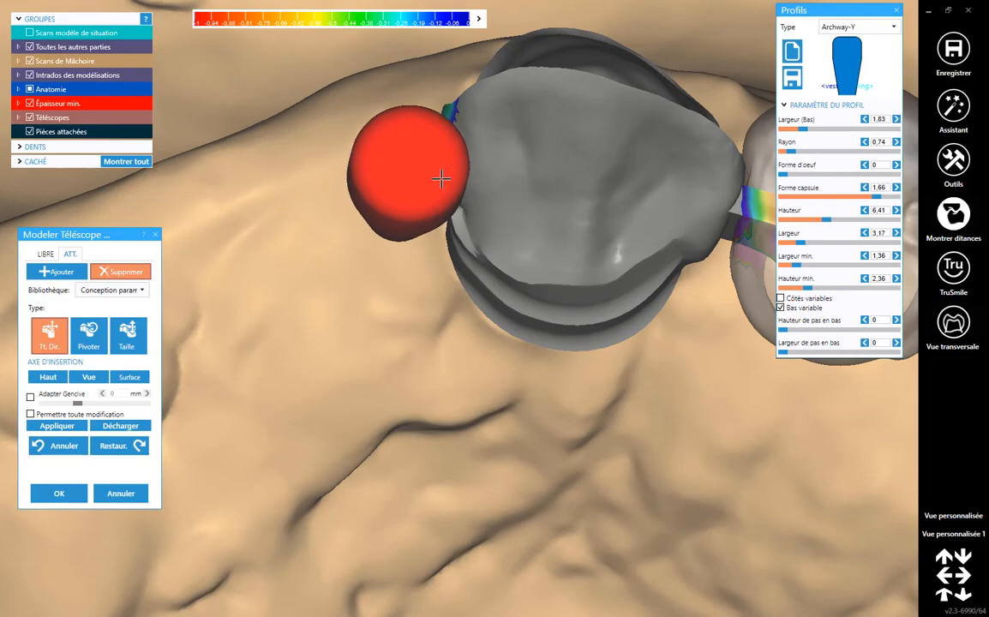
{"action": "right_click_drag", "start_coordinate": [442, 177], "coordinate": [470, 230]}
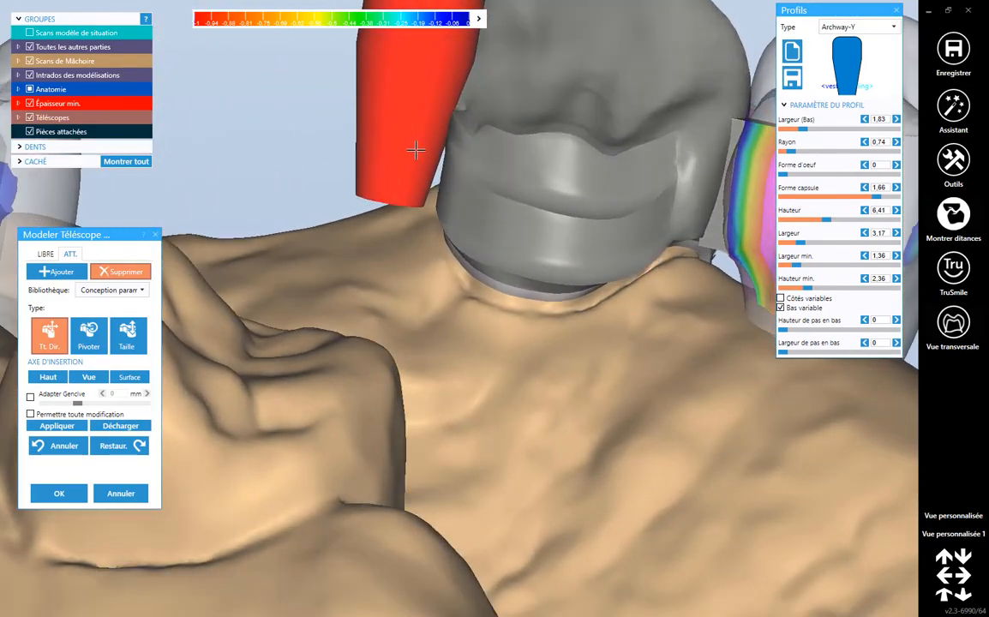
{"action": "scroll", "coordinate": [419, 130], "scroll_direction": "down", "scroll_amount": 3}
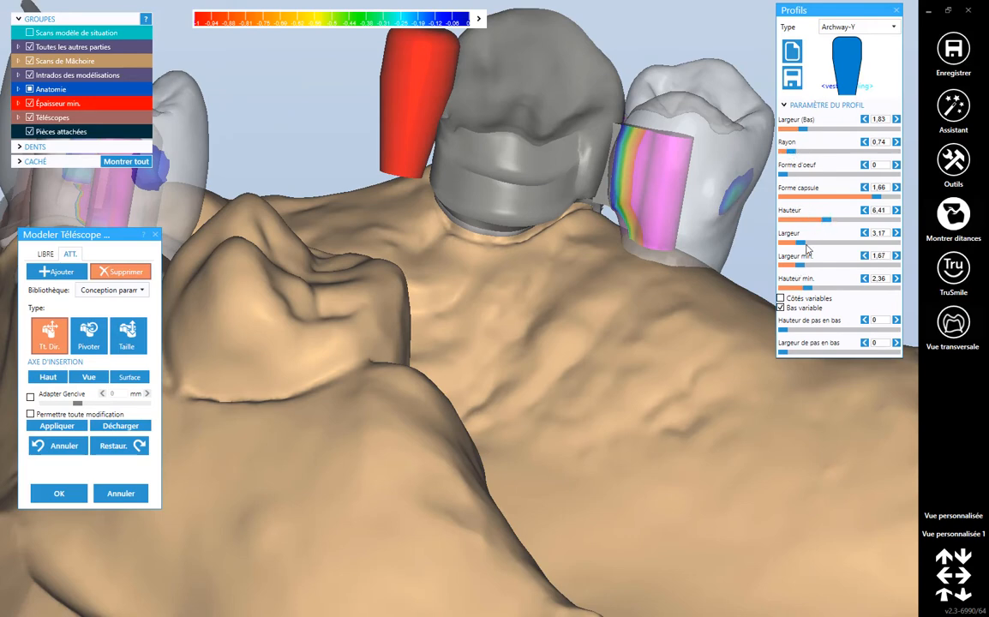
- Set the profile's bottom width to 2.29, radius to 1.21, capsule shape to 1.39 and width to 3.1, and lower it towards the gingiva
{"action": "left_click_drag", "start_coordinate": [804, 248], "coordinate": [802, 246]}
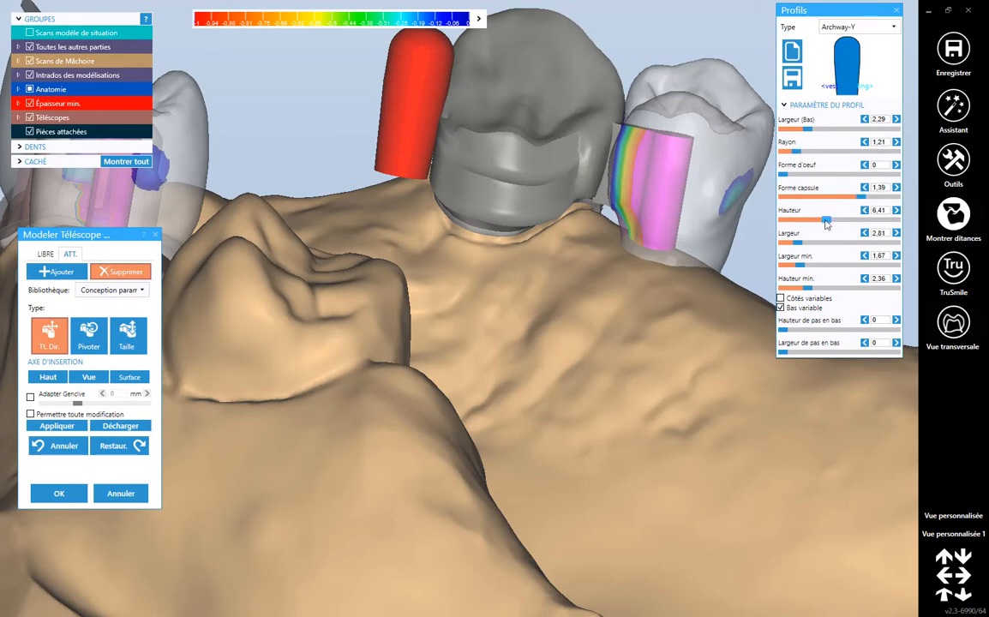
{"action": "left_click_drag", "start_coordinate": [794, 248], "coordinate": [800, 247]}
{"action": "left_click_drag", "start_coordinate": [407, 110], "coordinate": [402, 140]}
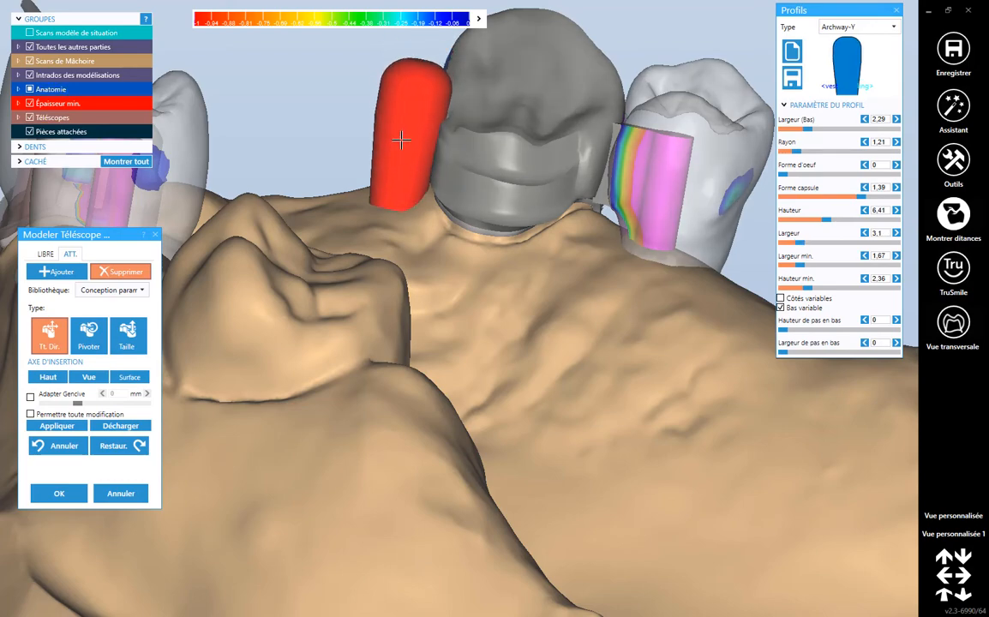
- Hide the jaw scans and inspect how the subtractive profile intersects the tooth 23 telescope
{"action": "right_click_drag", "start_coordinate": [407, 131], "coordinate": [429, 185]}
{"action": "key", "text": "j"}
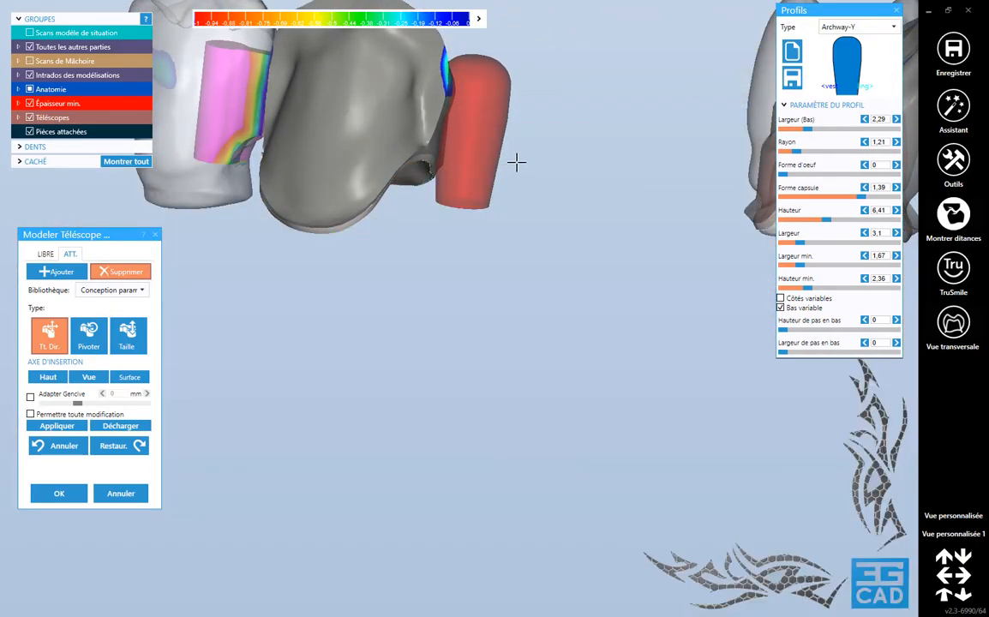
{"action": "scroll", "coordinate": [517, 162], "scroll_direction": "up", "scroll_amount": 3}
{"action": "right_click_drag", "start_coordinate": [337, 206], "coordinate": [468, 198]}
{"action": "scroll", "coordinate": [462, 150], "scroll_direction": "up", "scroll_amount": 3}
{"action": "scroll", "coordinate": [415, 181], "scroll_direction": "down", "scroll_amount": 5}
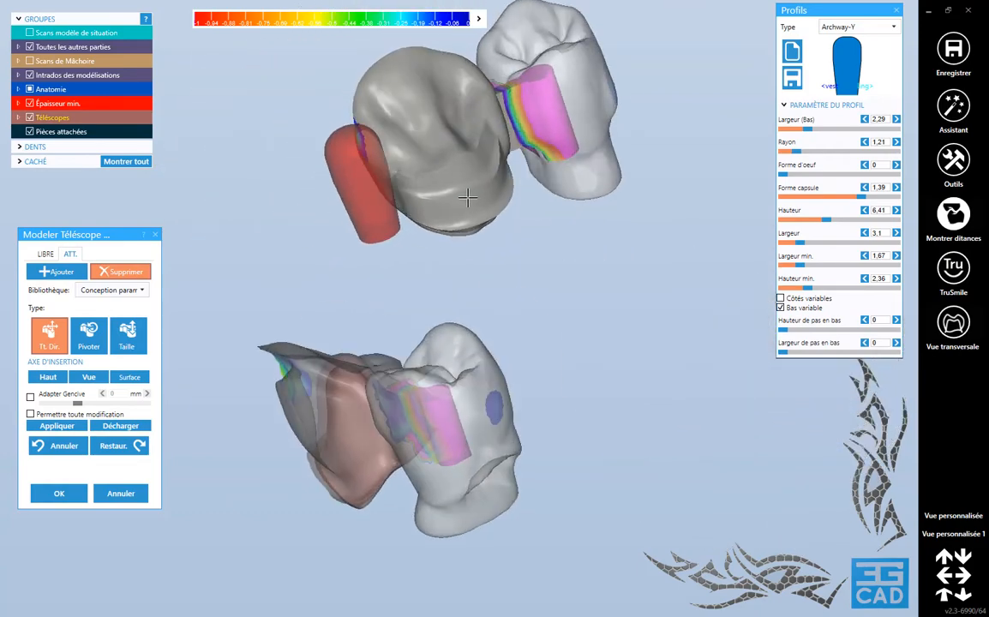
- Allow all modifications, try applying the subtractive profile to the tooth 23 telescope, and fine-tune the profile's radius
{"action": "left_click", "coordinate": [47, 415]}
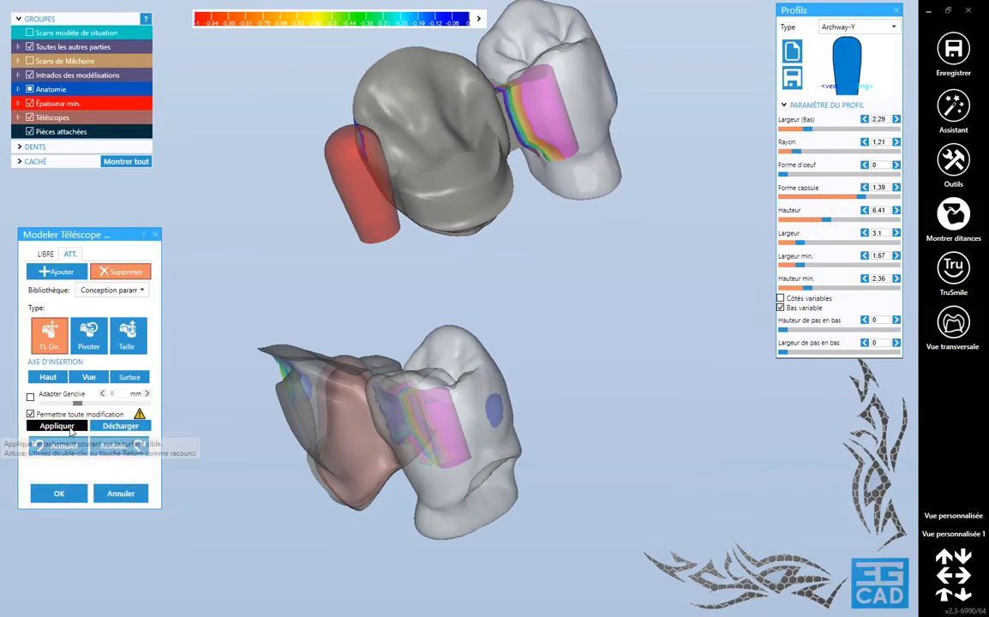
{"action": "left_click", "coordinate": [57, 426]}
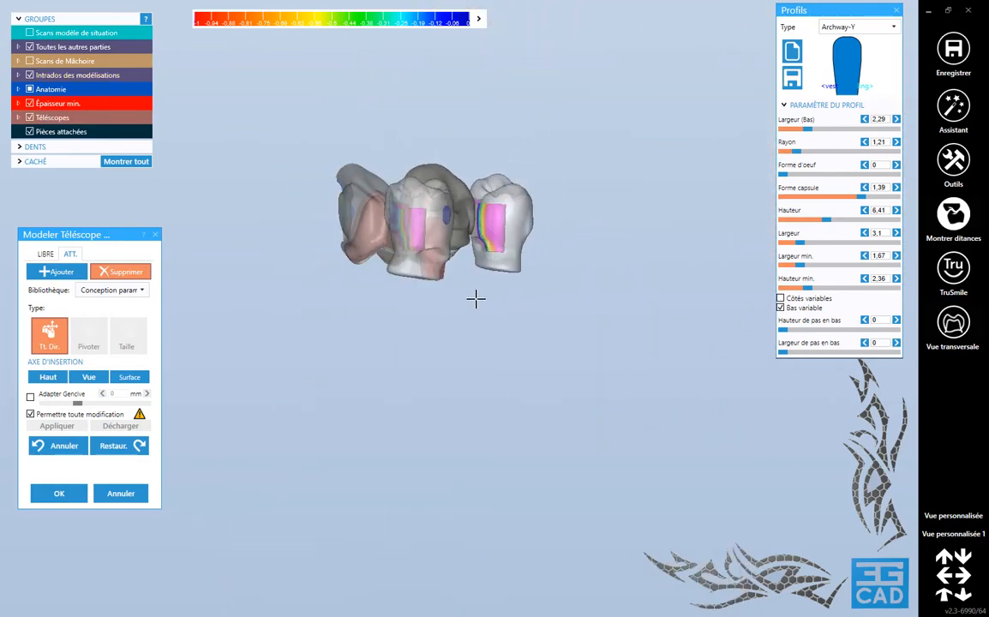
{"action": "left_click", "coordinate": [588, 330]}
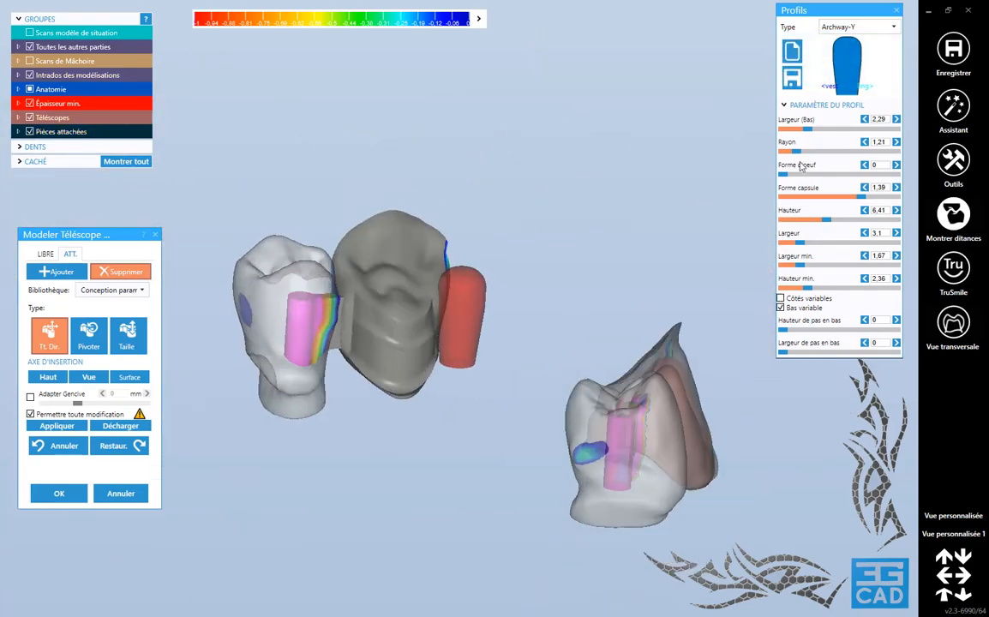
{"action": "left_click_drag", "start_coordinate": [796, 152], "coordinate": [799, 152]}
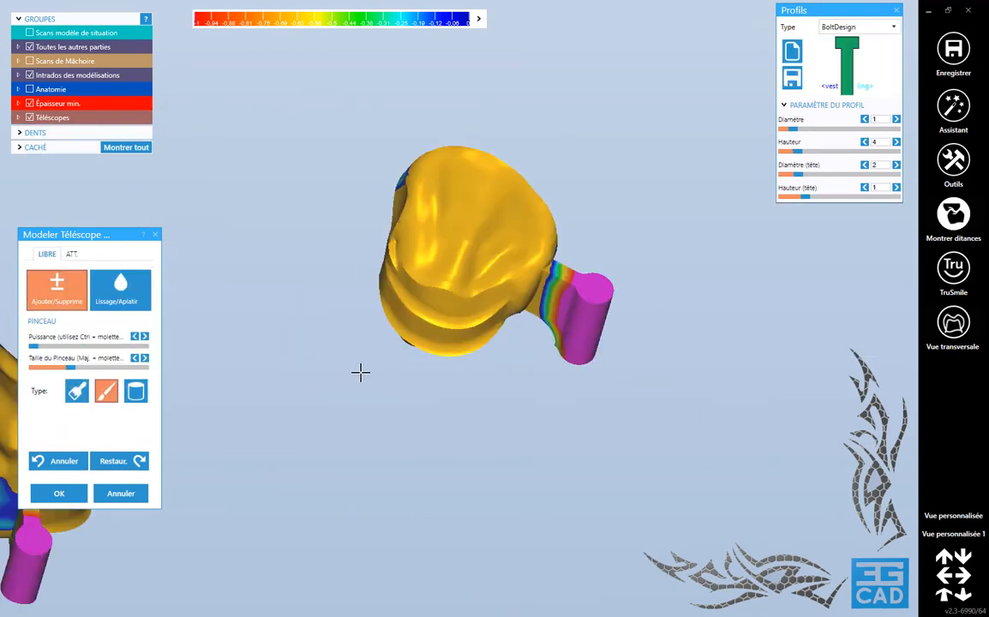
- Accept the telescope modelling and view both primary telescopes with their distal attachments
{"action": "left_click", "coordinate": [72, 494]}
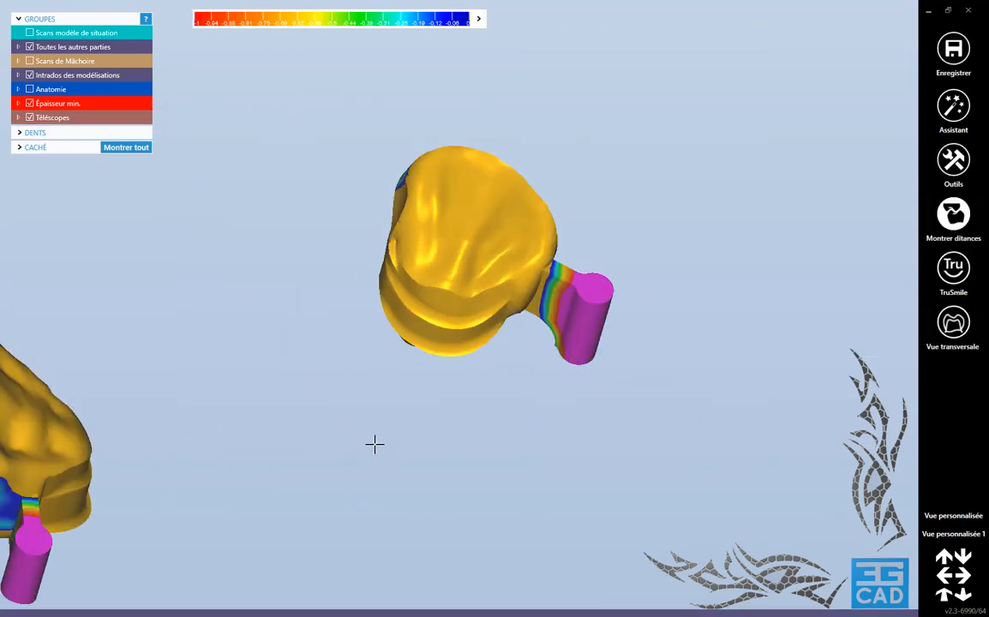
{"action": "scroll", "coordinate": [479, 411], "scroll_direction": "down", "scroll_amount": 3}
{"action": "right_click_drag", "start_coordinate": [452, 424], "coordinate": [463, 402]}
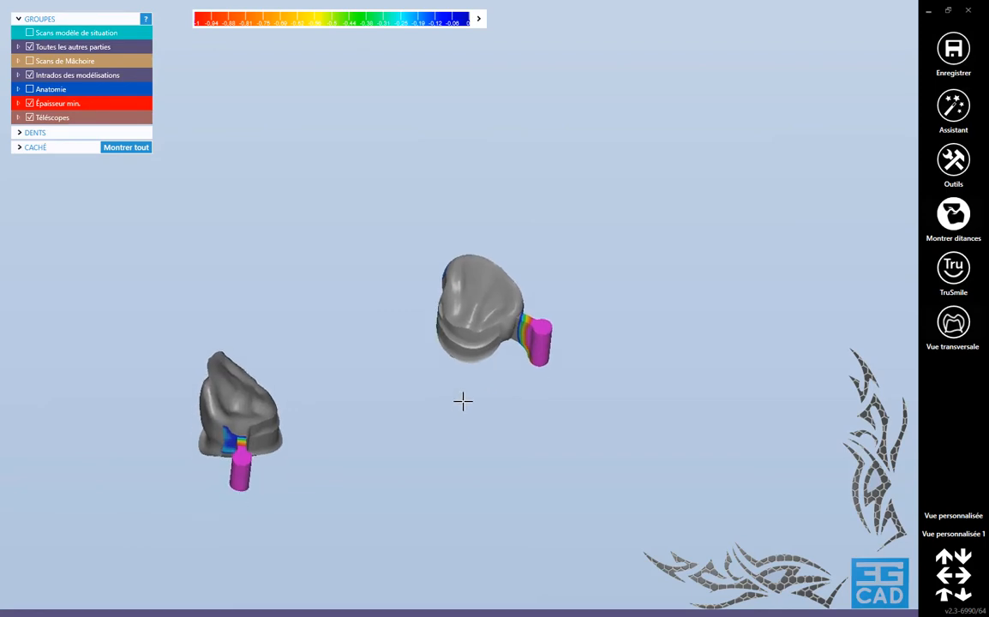
- Merge and save all constructions, and start modelling the merged parts
{"action": "right_click", "coordinate": [336, 305]}
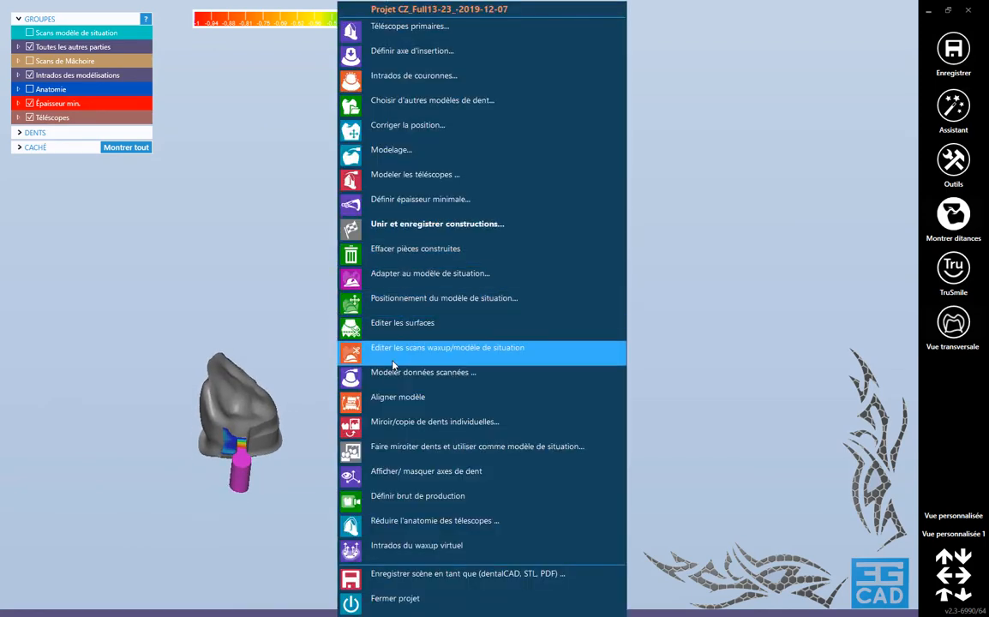
{"action": "left_click", "coordinate": [412, 224]}
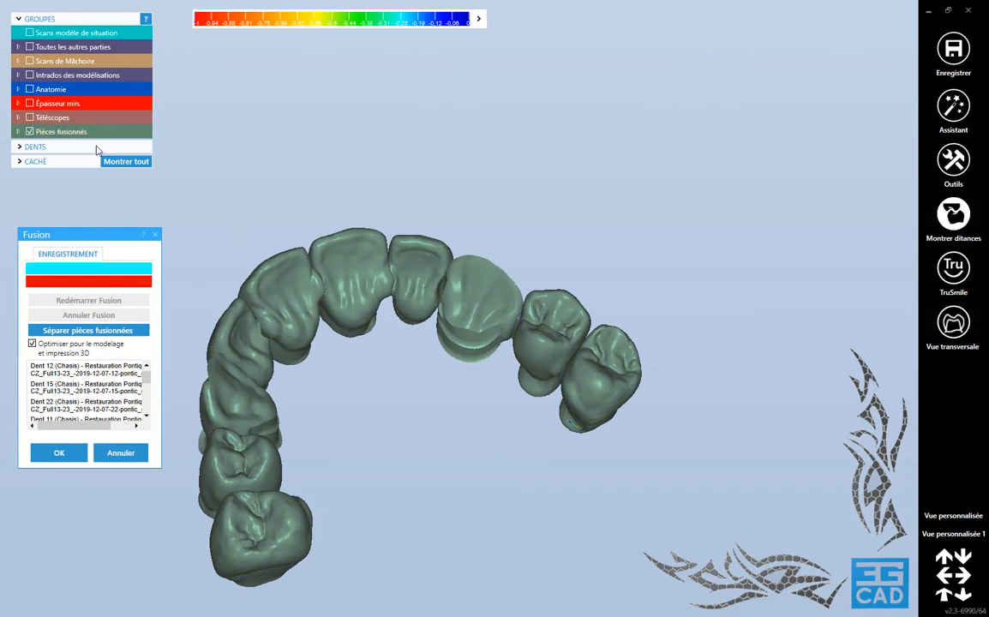
{"action": "left_click", "coordinate": [61, 454]}
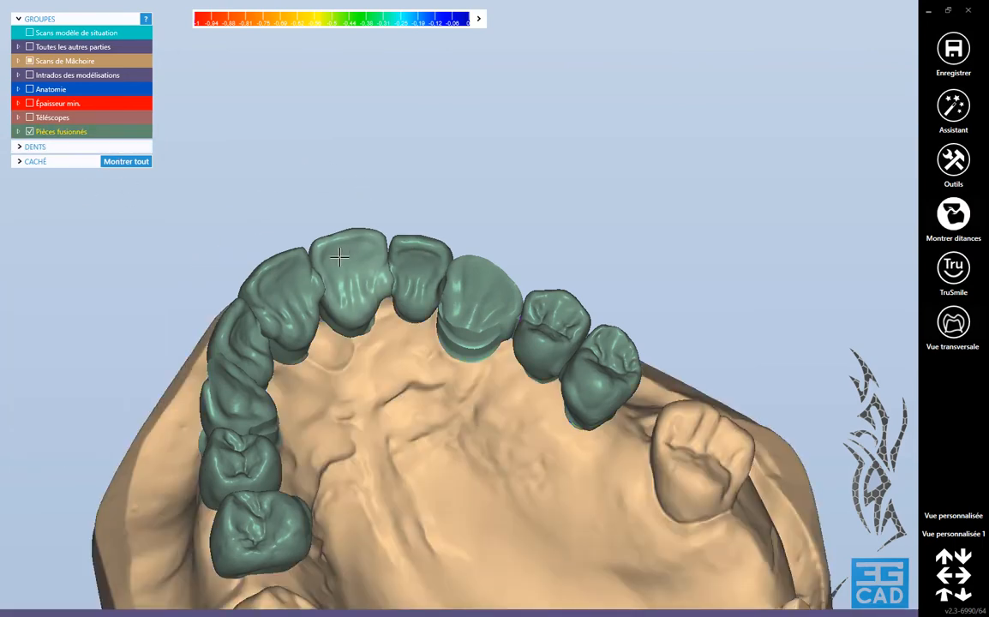
{"action": "right_click", "coordinate": [266, 158]}
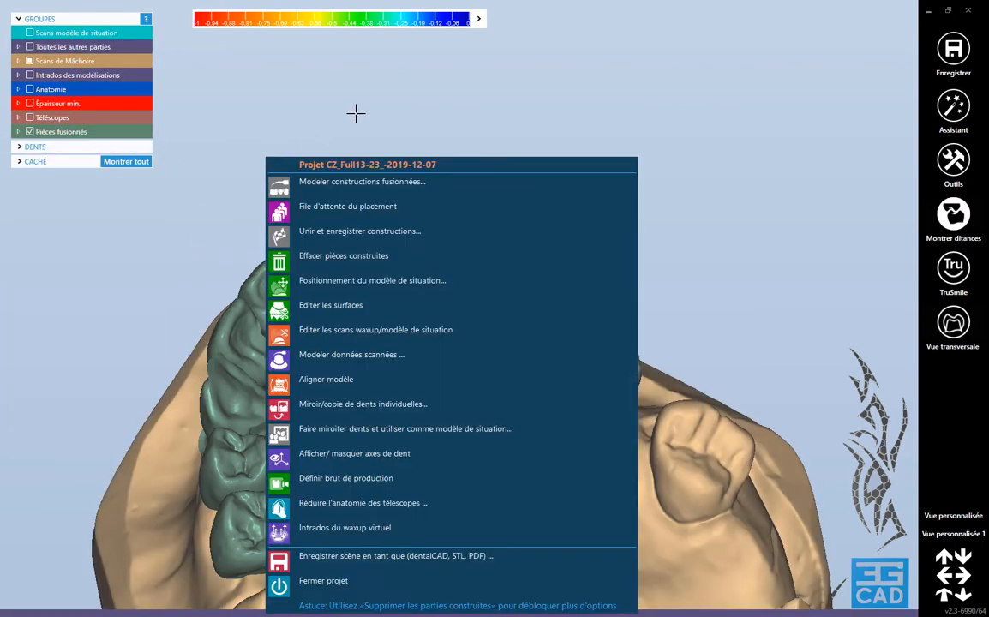
{"action": "left_click", "coordinate": [351, 182]}
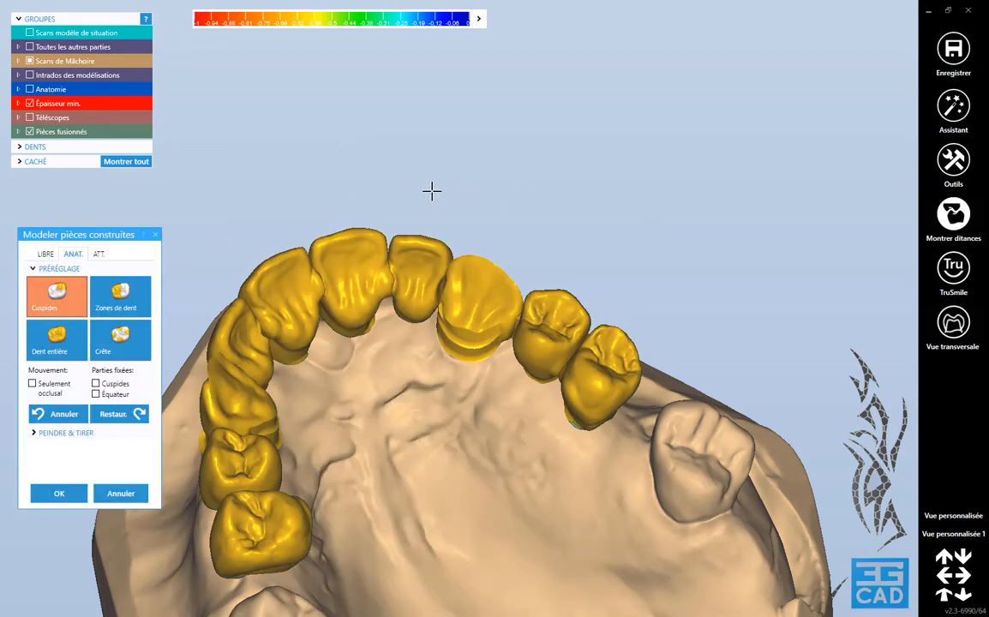
- Show only the merged restorations 13 and 23 and switch to free-form modelling
{"action": "left_click", "coordinate": [17, 132]}
{"action": "left_click", "coordinate": [30, 99]}
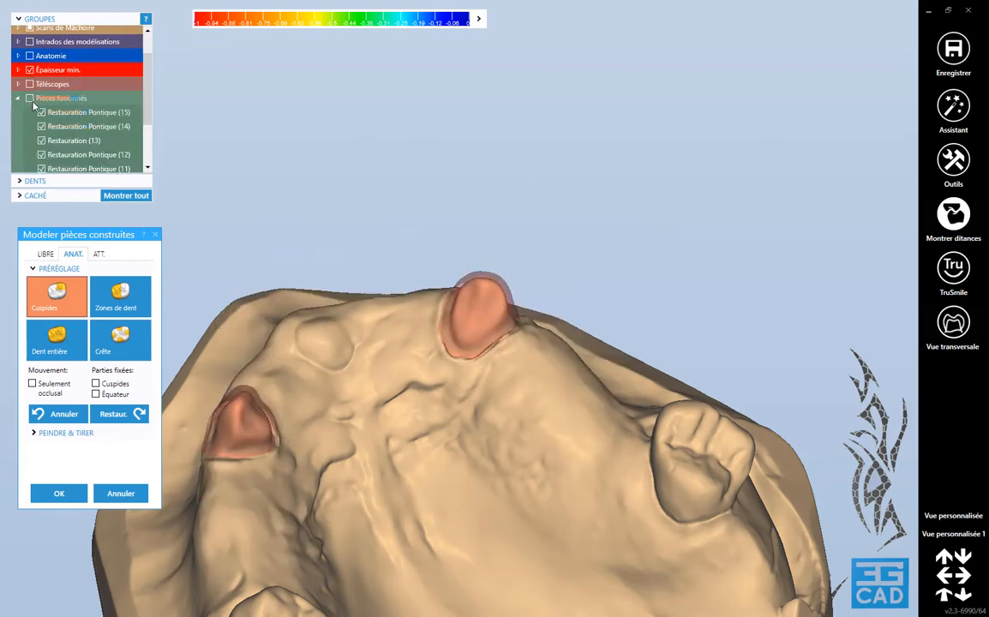
{"action": "left_click", "coordinate": [80, 126]}
{"action": "left_click", "coordinate": [42, 126]}
{"action": "left_click", "coordinate": [43, 142]}
{"action": "scroll", "coordinate": [68, 140], "scroll_direction": "down", "scroll_amount": 3}
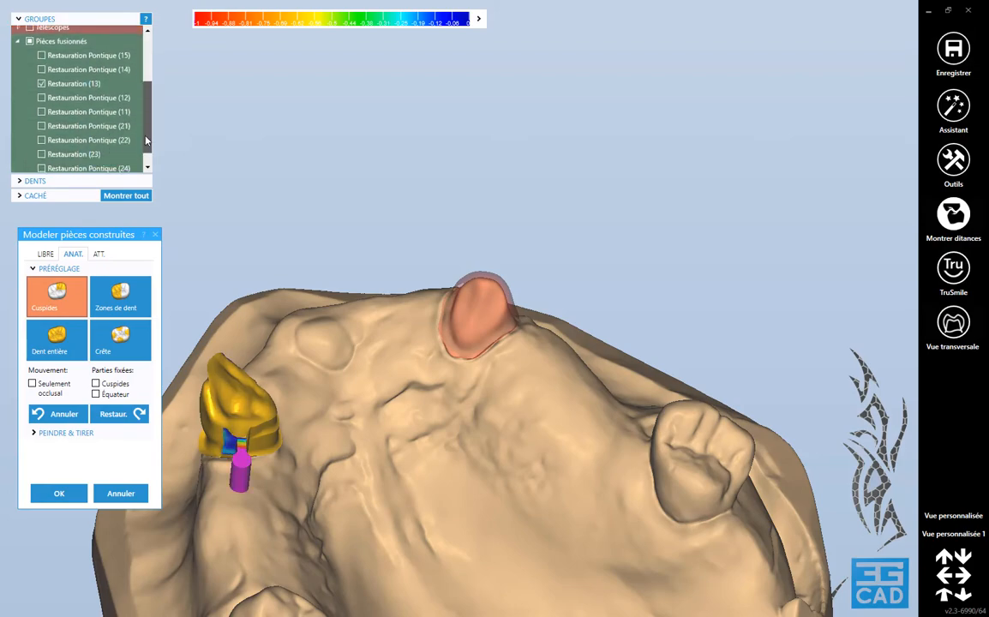
{"action": "left_click", "coordinate": [43, 139]}
{"action": "right_click_drag", "start_coordinate": [434, 356], "coordinate": [434, 356]}
{"action": "left_click", "coordinate": [45, 254]}
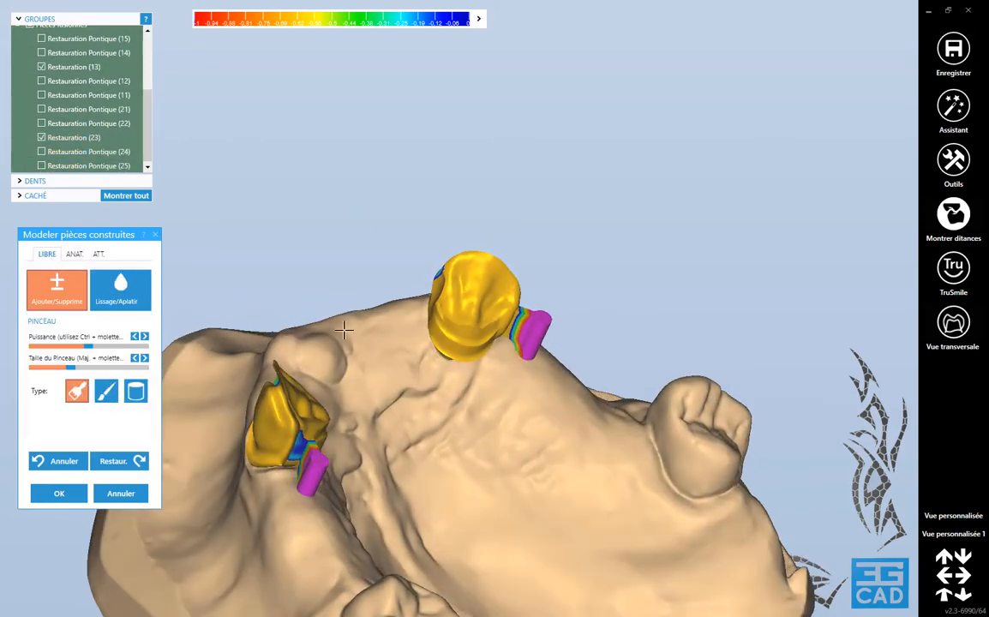
{"action": "right_click_drag", "start_coordinate": [317, 283], "coordinate": [382, 312]}
{"action": "scroll", "coordinate": [419, 312], "scroll_direction": "up", "scroll_amount": 6}
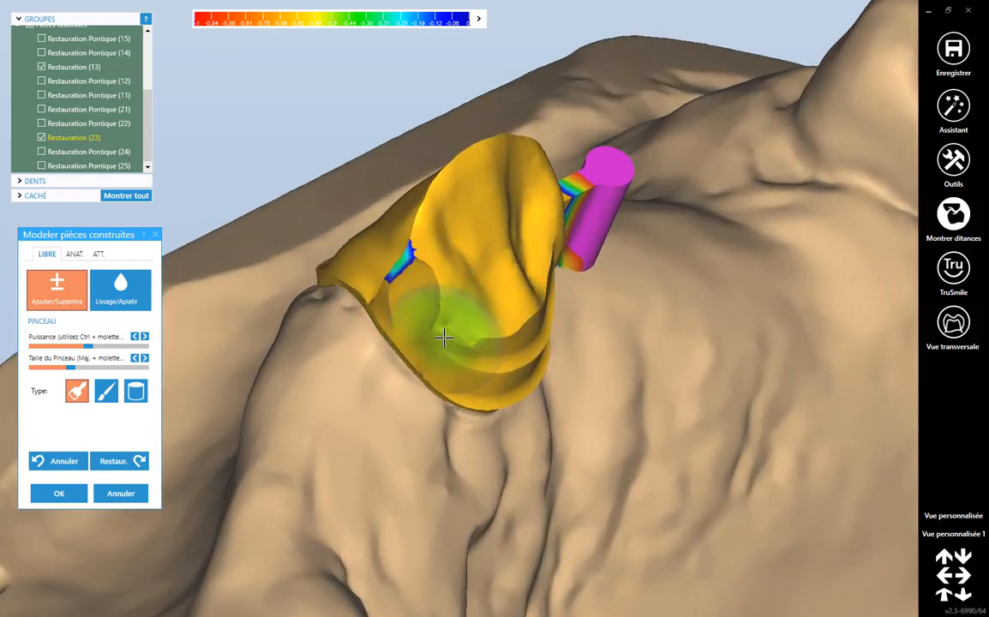
{"action": "mouse_move", "coordinate": [446, 339]}
{"action": "left_mouse_down"}
{"action": "mouse_move", "coordinate": [477, 363]}
{"action": "mouse_move", "coordinate": [506, 366]}
{"action": "mouse_move", "coordinate": [496, 372]}
{"action": "left_mouse_up"}
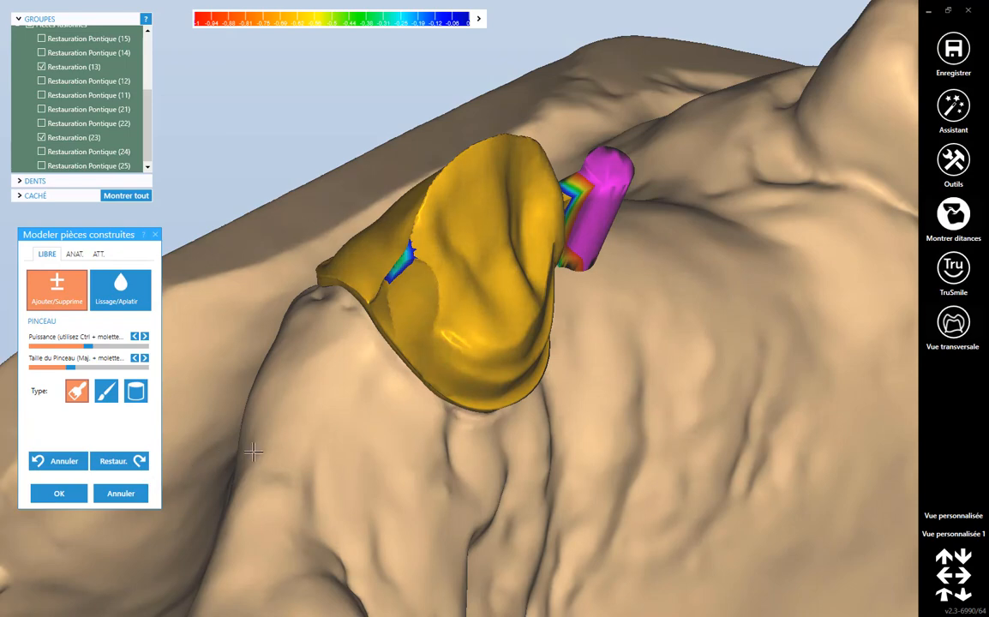
{"action": "left_click", "coordinate": [59, 461]}
{"action": "left_click", "coordinate": [58, 461]}
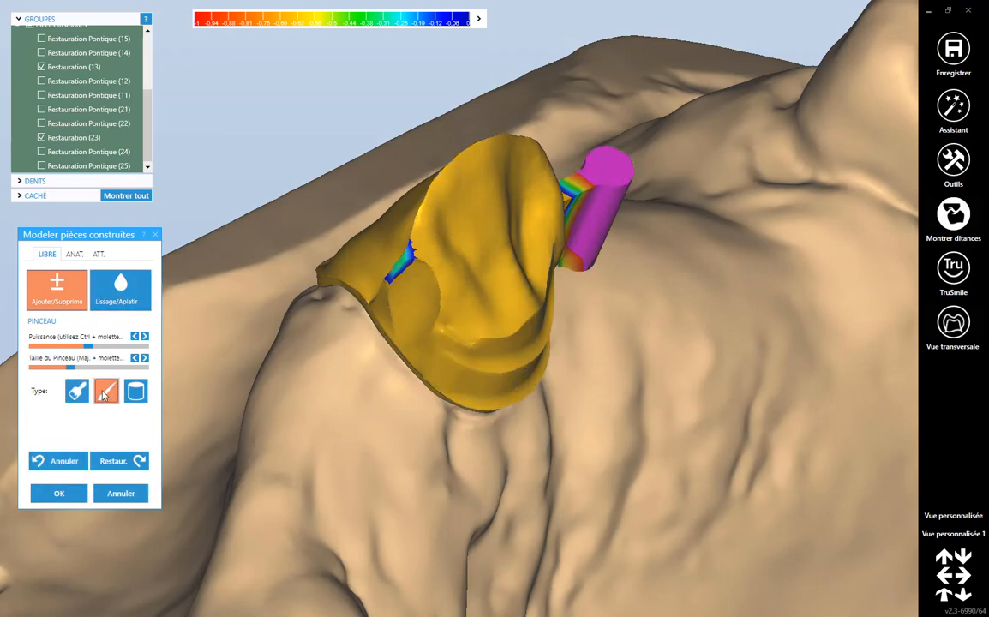
- Choose the finer brush type, lower its strength and smooth the palatal edge of the mesial groove on the tooth 23 telescope
{"action": "right_click_drag", "start_coordinate": [386, 437], "coordinate": [209, 399]}
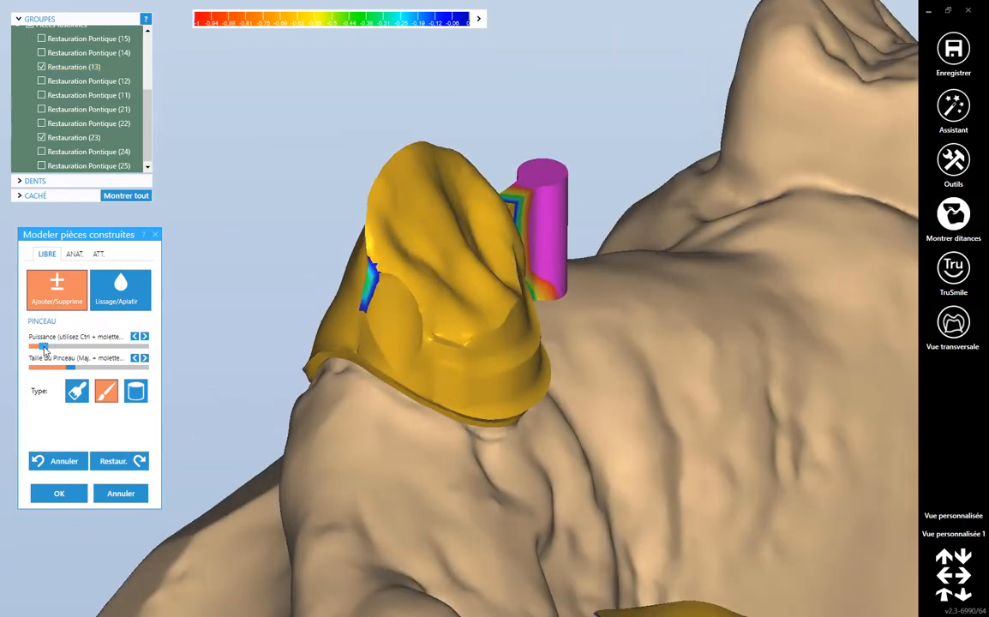
{"action": "scroll", "coordinate": [445, 390], "scroll_direction": "up", "scroll_amount": 5}
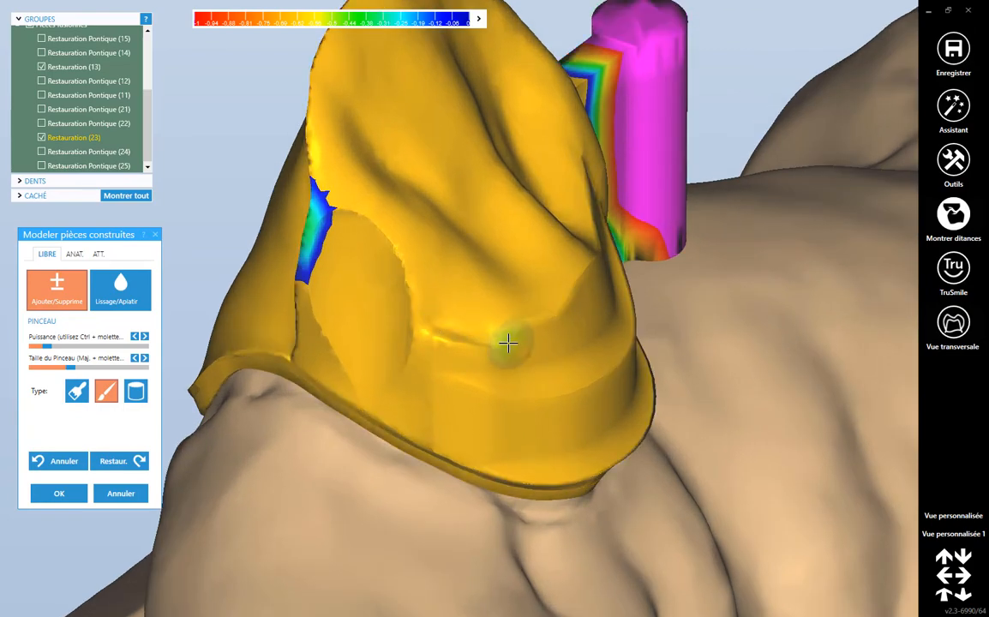
{"action": "right_click_drag", "start_coordinate": [435, 344], "coordinate": [474, 360]}
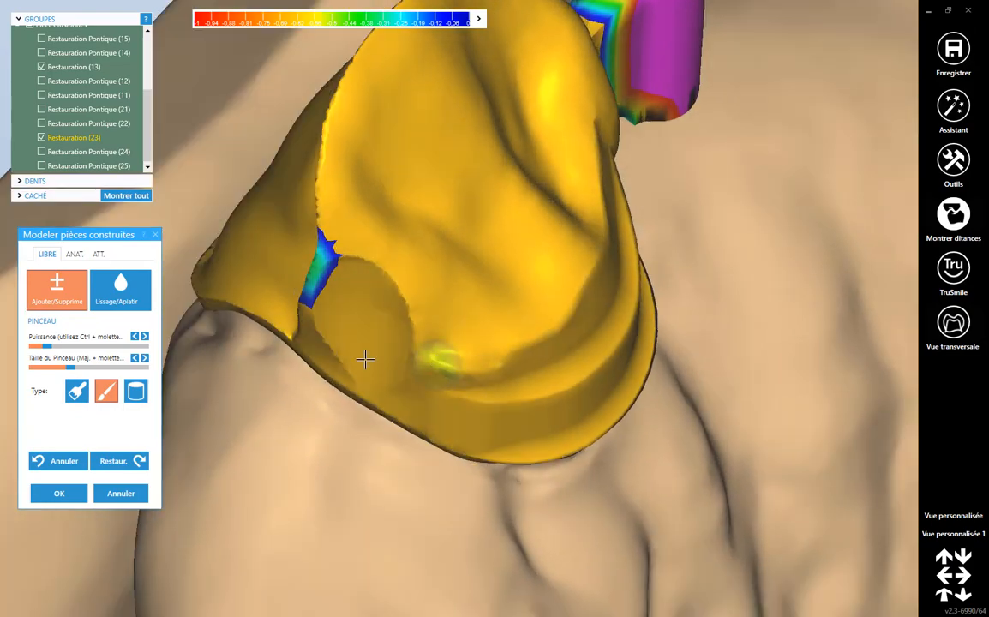
{"action": "left_click", "coordinate": [64, 461]}
{"action": "left_click_drag", "start_coordinate": [493, 366], "coordinate": [482, 367]}
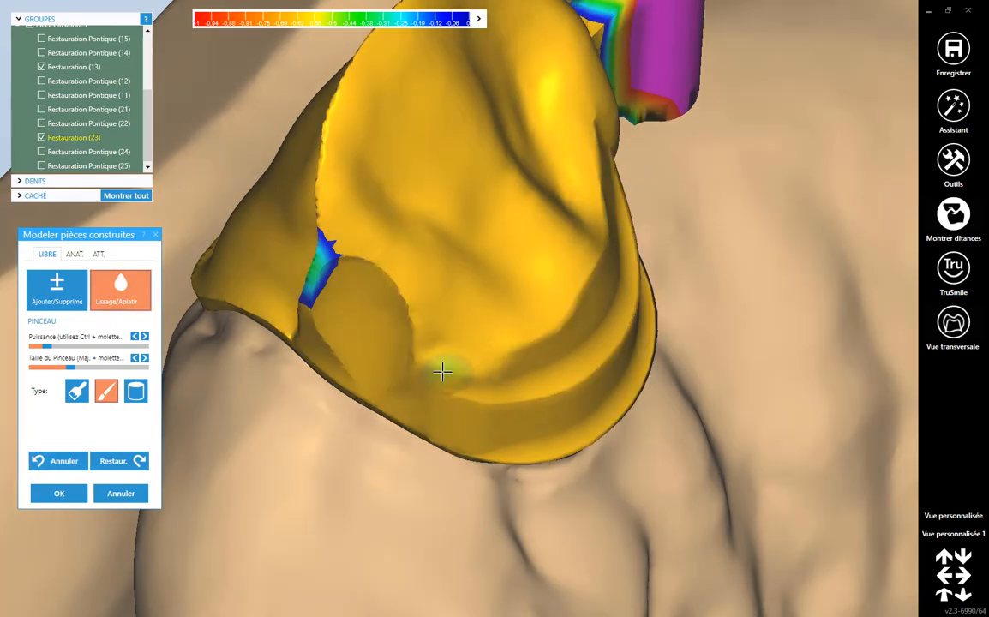
{"action": "right_click_drag", "start_coordinate": [454, 344], "coordinate": [449, 347]}
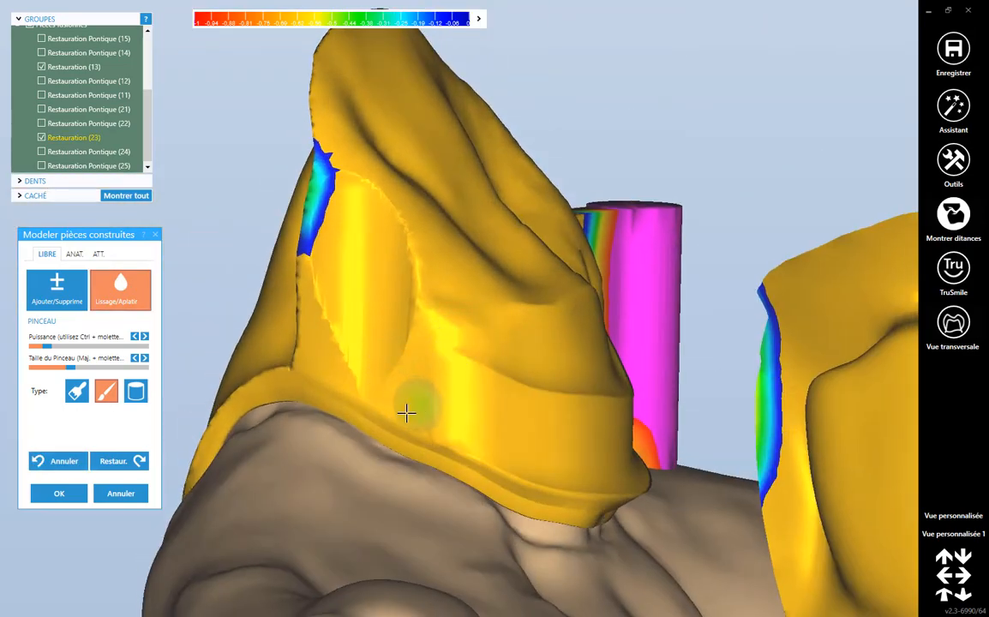
{"action": "right_click_drag", "start_coordinate": [407, 414], "coordinate": [414, 291]}
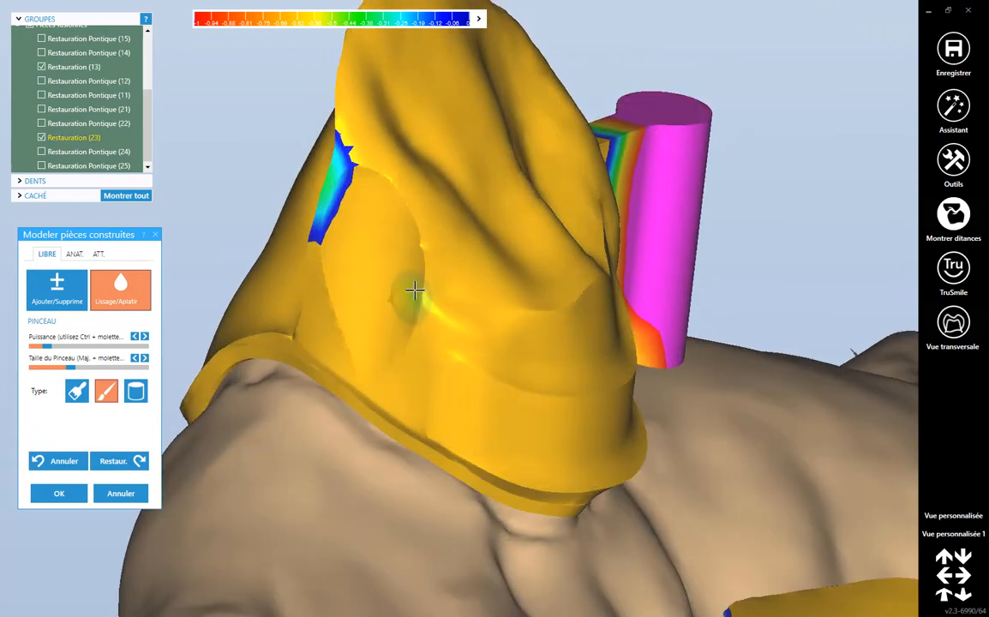
{"action": "left_click_drag", "start_coordinate": [419, 250], "coordinate": [410, 346]}
{"action": "mouse_move", "coordinate": [379, 414]}
{"action": "right_mouse_down"}
{"action": "mouse_move", "coordinate": [391, 387]}
{"action": "mouse_move", "coordinate": [427, 388]}
{"action": "mouse_move", "coordinate": [394, 430]}
{"action": "mouse_move", "coordinate": [404, 435]}
{"action": "mouse_move", "coordinate": [360, 411]}
{"action": "right_mouse_up"}
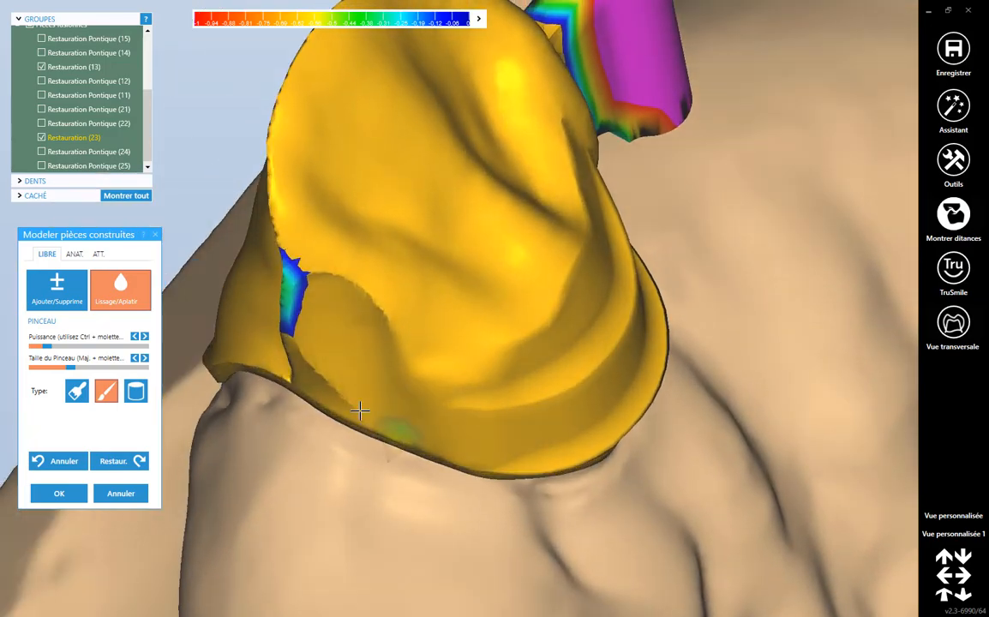
- Add material along the palatal shoulder of tooth 23 and, with the smallest brush size, along the edge of its mesial groove
{"action": "key", "text": "a"}
{"action": "left_click_drag", "start_coordinate": [460, 380], "coordinate": [483, 370]}
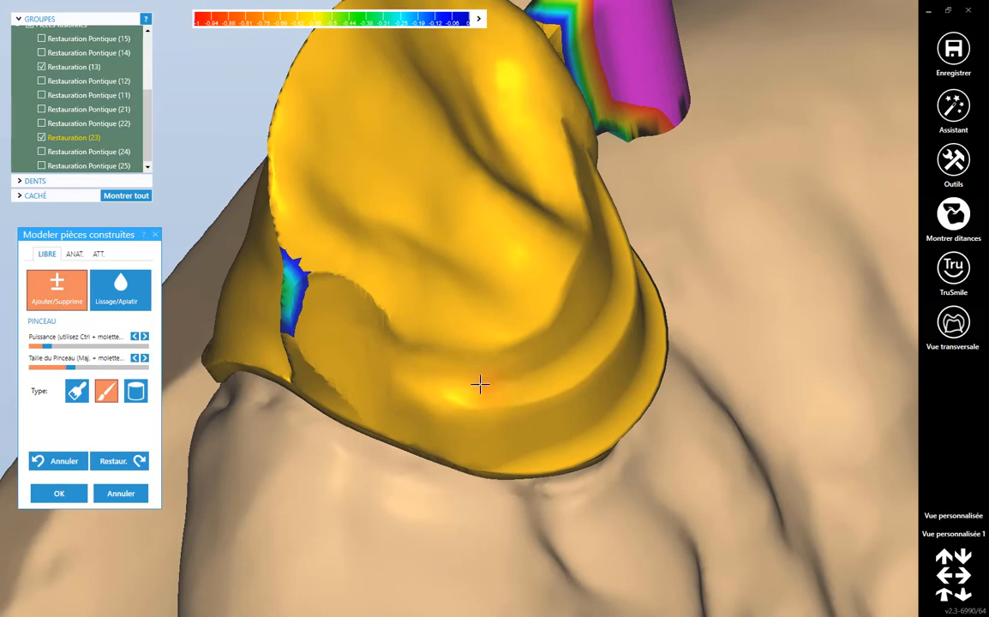
{"action": "mouse_move", "coordinate": [503, 370]}
{"action": "right_mouse_down"}
{"action": "mouse_move", "coordinate": [493, 395]}
{"action": "mouse_move", "coordinate": [500, 391]}
{"action": "right_mouse_up"}
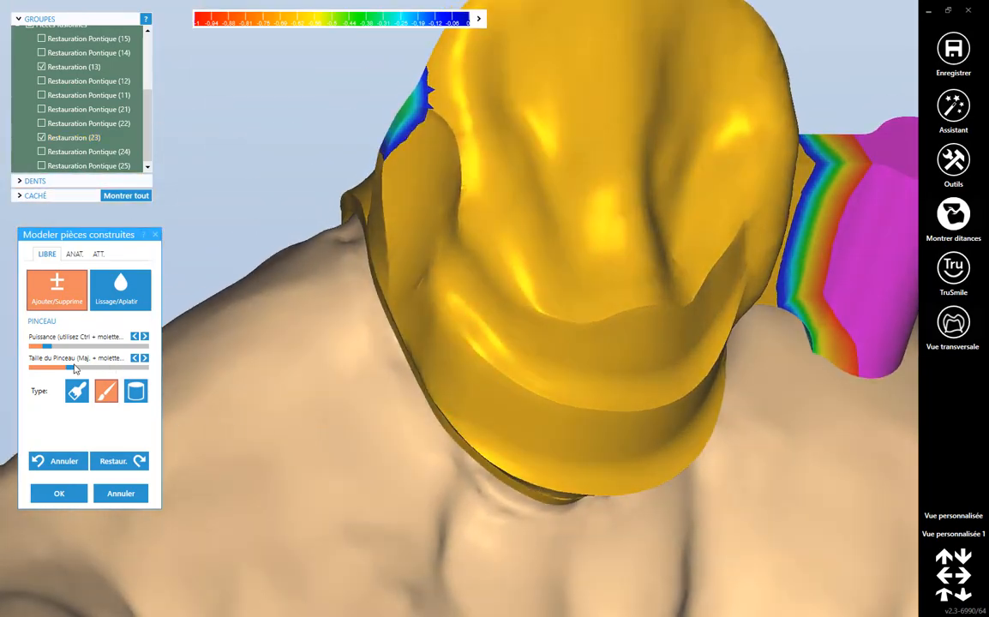
{"action": "mouse_move", "coordinate": [277, 337]}
{"action": "right_mouse_down"}
{"action": "mouse_move", "coordinate": [349, 388]}
{"action": "mouse_move", "coordinate": [434, 352]}
{"action": "right_mouse_up"}
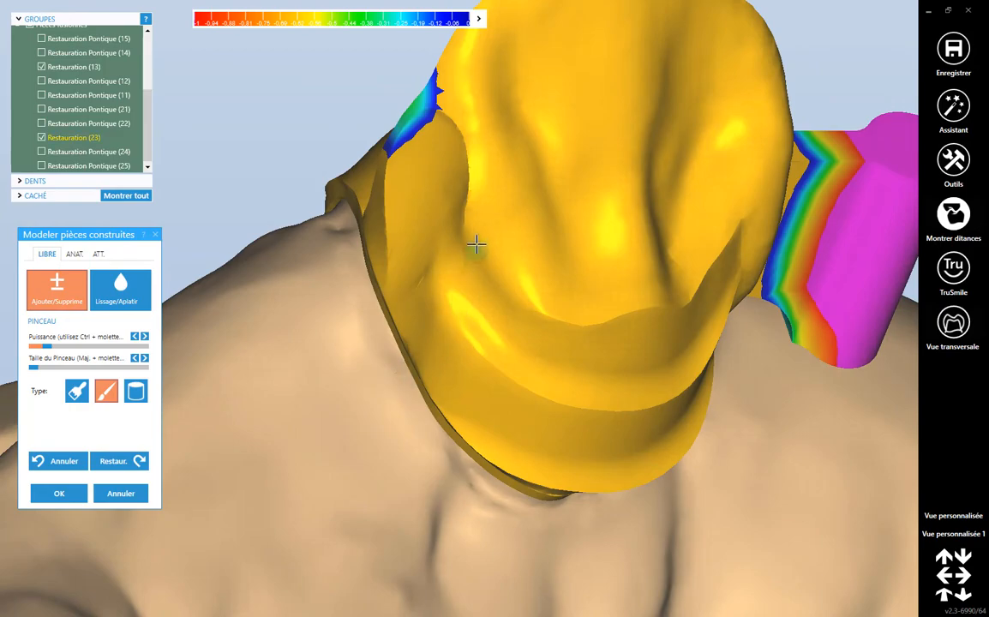
{"action": "left_click_drag", "start_coordinate": [476, 246], "coordinate": [480, 248]}
- Build up and smooth the palatal junction between the tooth 23 telescope and its distal attachment using a larger, stronger brush
{"action": "mouse_move", "coordinate": [461, 263]}
{"action": "right_mouse_down"}
{"action": "mouse_move", "coordinate": [450, 291]}
{"action": "mouse_move", "coordinate": [499, 168]}
{"action": "right_mouse_up"}
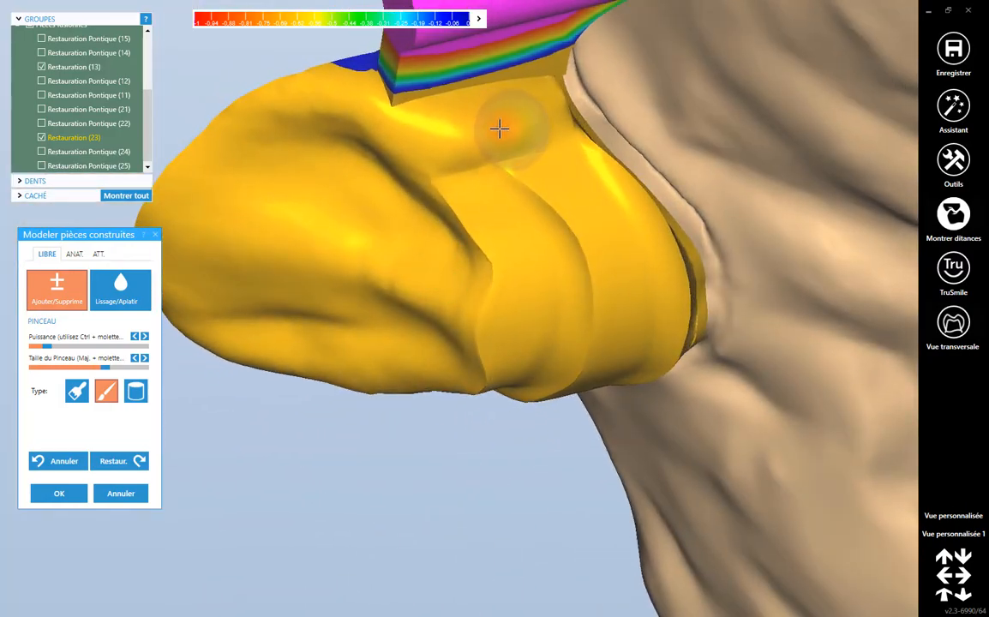
{"action": "mouse_move", "coordinate": [530, 117]}
{"action": "left_mouse_down"}
{"action": "mouse_move", "coordinate": [510, 119]}
{"action": "mouse_move", "coordinate": [549, 99]}
{"action": "left_mouse_up"}
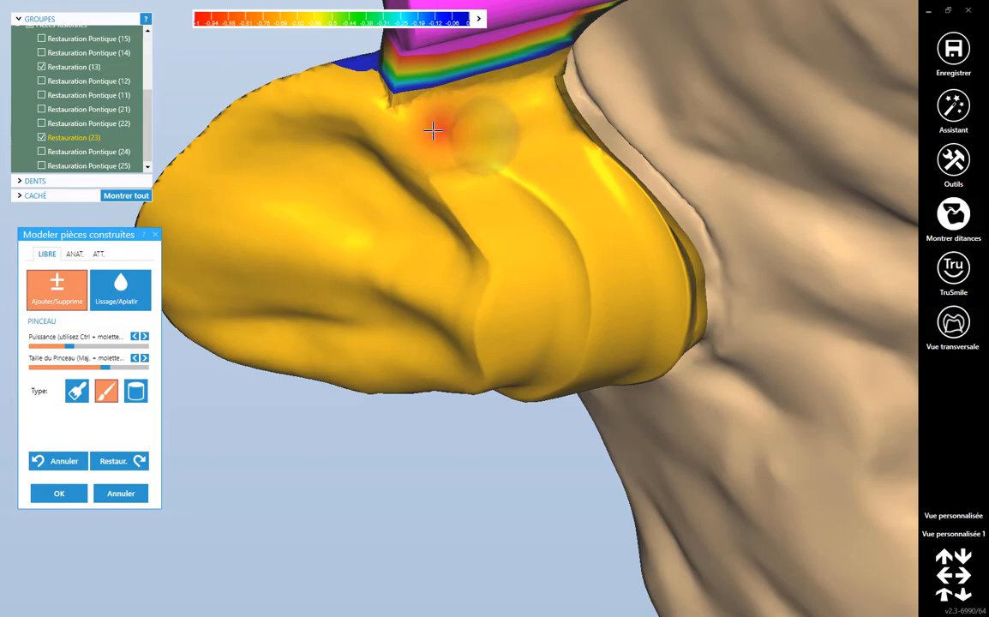
{"action": "mouse_move", "coordinate": [524, 125]}
{"action": "right_mouse_down"}
{"action": "mouse_move", "coordinate": [578, 175]}
{"action": "mouse_move", "coordinate": [572, 310]}
{"action": "mouse_move", "coordinate": [553, 338]}
{"action": "mouse_move", "coordinate": [504, 274]}
{"action": "mouse_move", "coordinate": [508, 264]}
{"action": "right_mouse_up"}
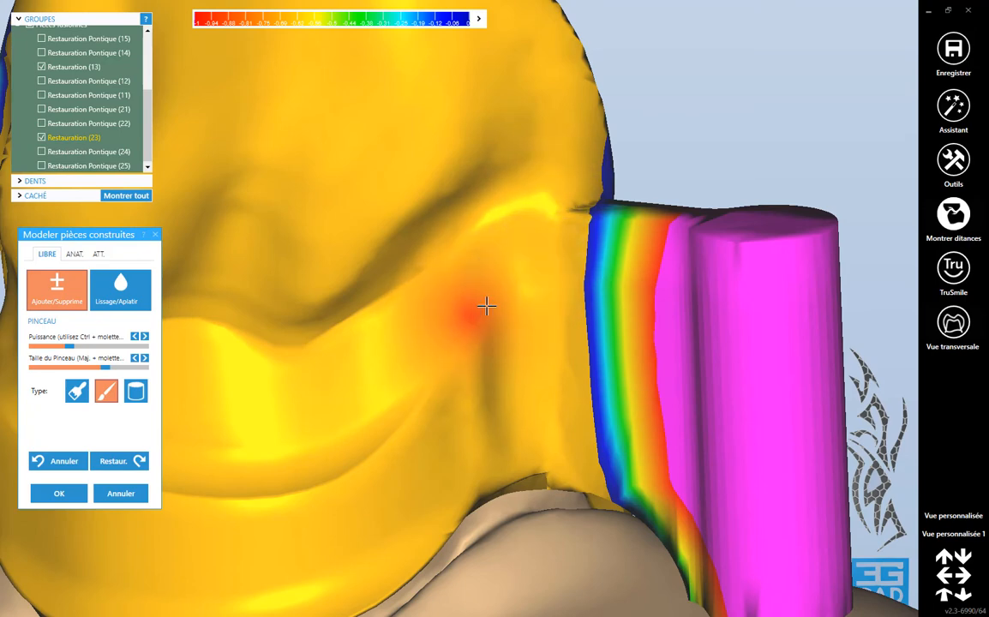
{"action": "left_click", "coordinate": [118, 287]}
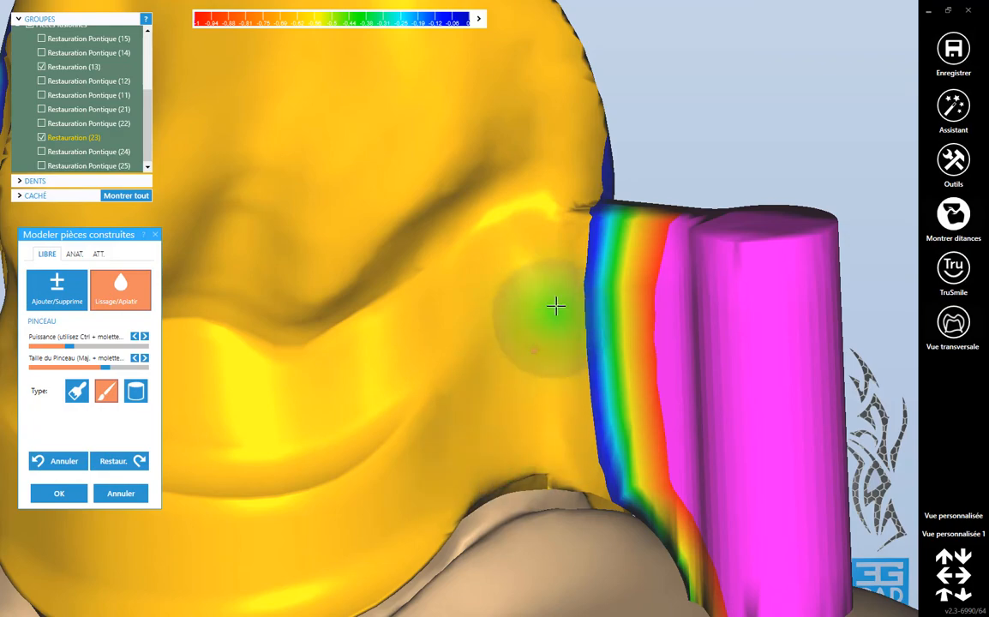
{"action": "scroll", "coordinate": [558, 352], "scroll_direction": "down", "scroll_amount": 2}
{"action": "scroll", "coordinate": [557, 351], "scroll_direction": "down", "scroll_amount": 2}
- Smooth the labial junction between the tooth 23 telescope and its attachment with the smallest brush size and a reduced strength
{"action": "right_click_drag", "start_coordinate": [557, 352], "coordinate": [533, 257]}
{"action": "scroll", "coordinate": [548, 316], "scroll_direction": "down", "scroll_amount": 3}
{"action": "scroll", "coordinate": [553, 402], "scroll_direction": "up", "scroll_amount": 3}
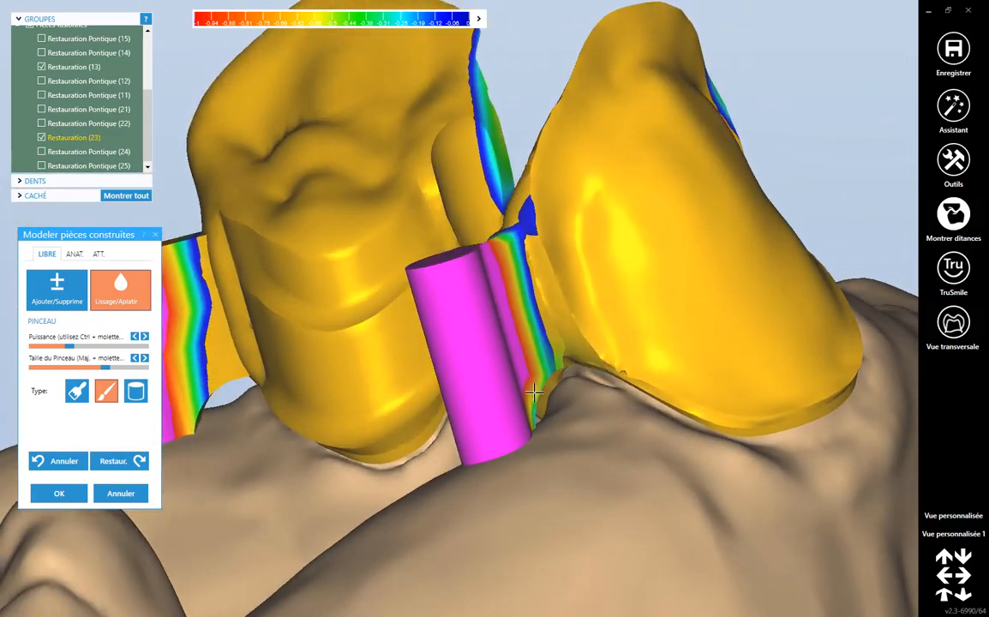
{"action": "scroll", "coordinate": [532, 257], "scroll_direction": "down", "scroll_amount": 2}
{"action": "scroll", "coordinate": [520, 257], "scroll_direction": "up", "scroll_amount": 4}
{"action": "scroll", "coordinate": [521, 258], "scroll_direction": "up", "scroll_amount": 2}
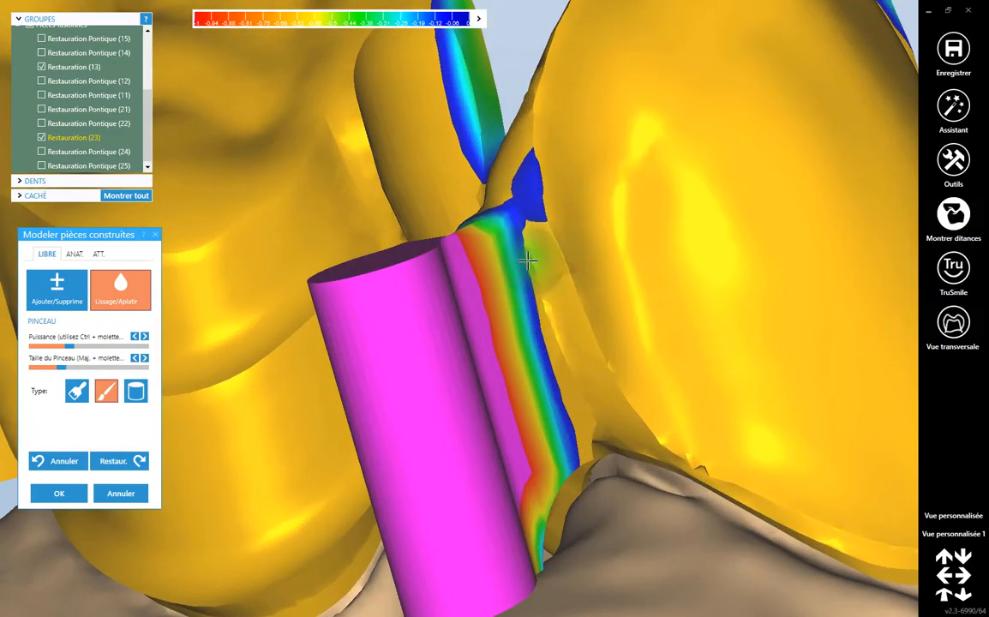
{"action": "right_click_drag", "start_coordinate": [529, 246], "coordinate": [530, 246]}
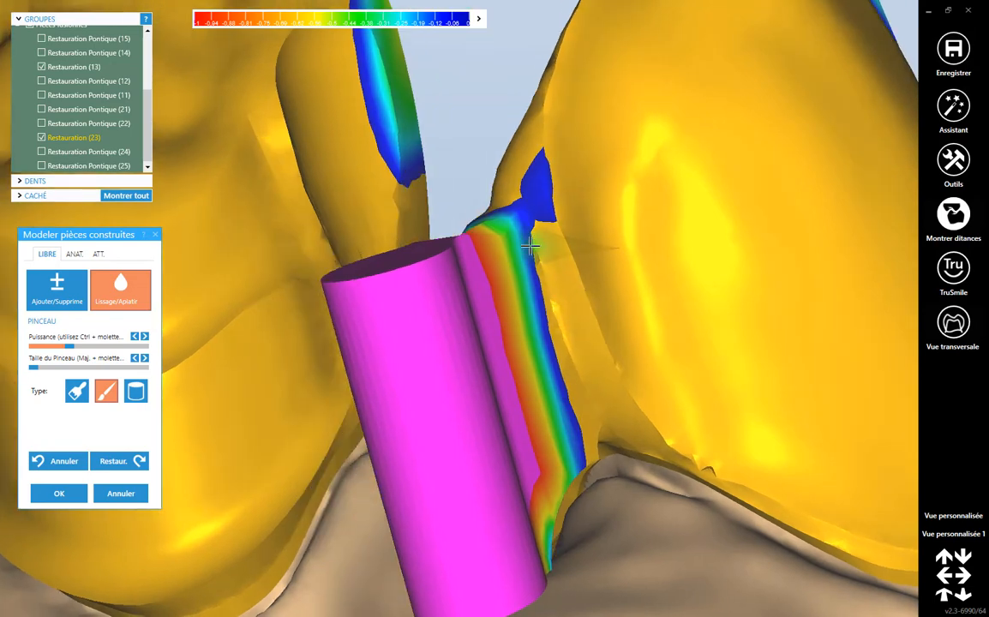
{"action": "left_click_drag", "start_coordinate": [550, 218], "coordinate": [535, 224]}
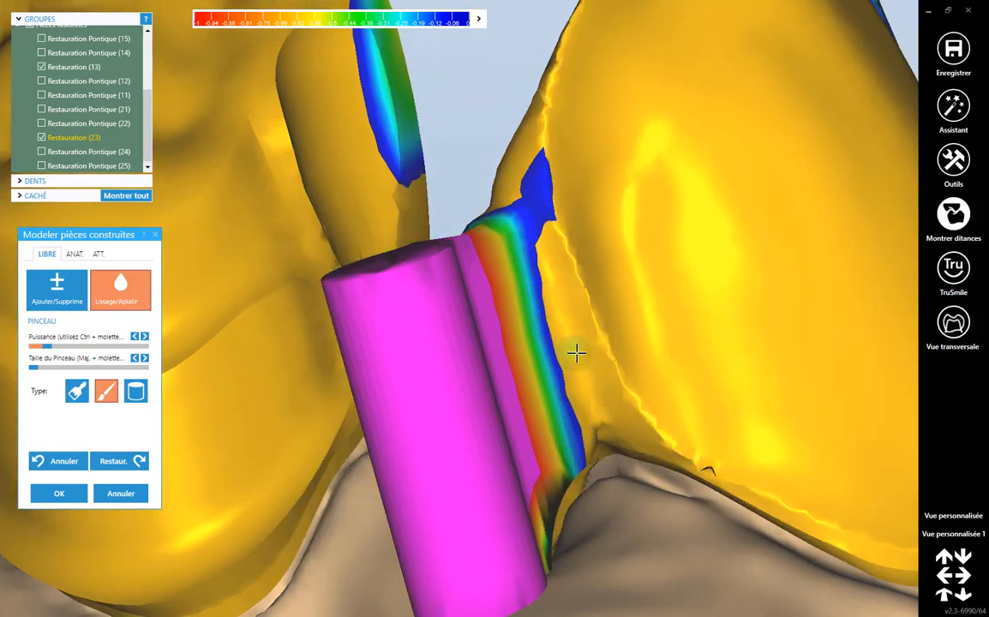
- Smooth the cervical end of the tooth 23 attachment junction, hiding the jaw scans to reach its underside
{"action": "scroll", "coordinate": [576, 353], "scroll_direction": "down", "scroll_amount": 2}
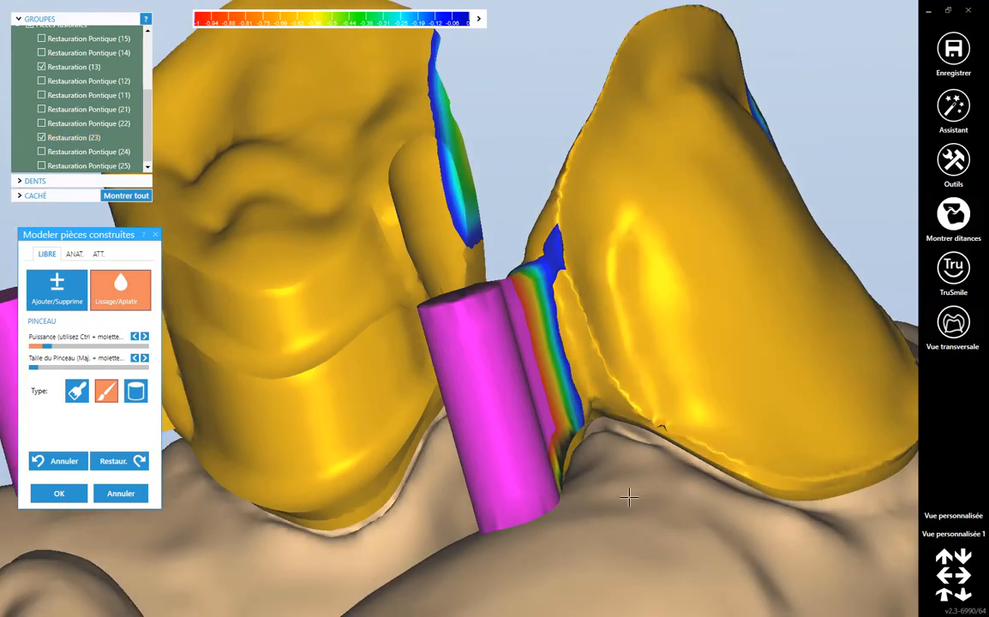
{"action": "right_click_drag", "start_coordinate": [629, 483], "coordinate": [607, 337]}
{"action": "left_click_drag", "start_coordinate": [606, 337], "coordinate": [609, 353]}
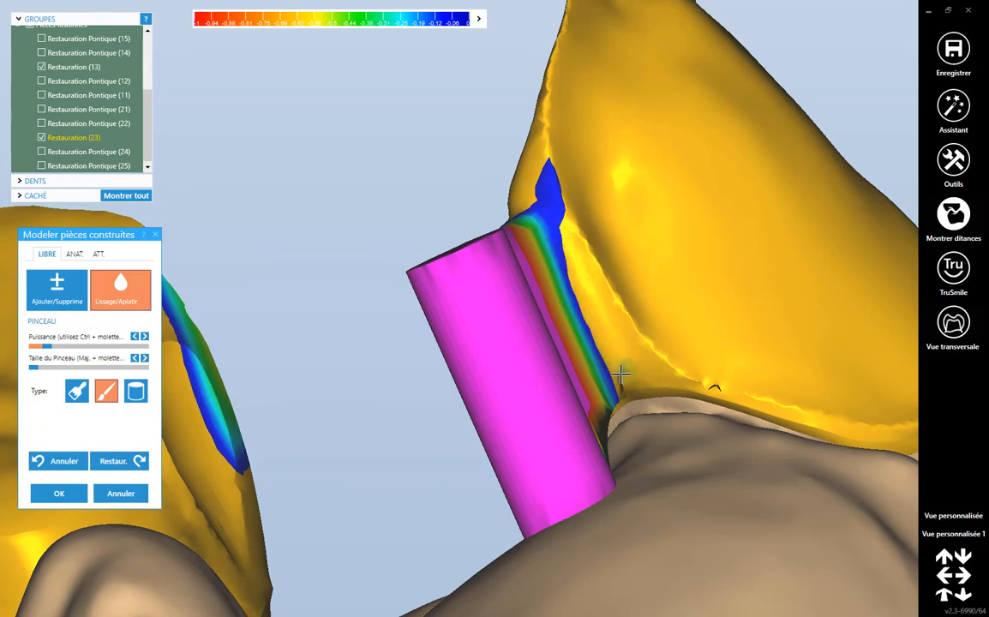
{"action": "right_click_drag", "start_coordinate": [620, 374], "coordinate": [489, 339]}
{"action": "scroll", "coordinate": [527, 308], "scroll_direction": "up", "scroll_amount": 5}
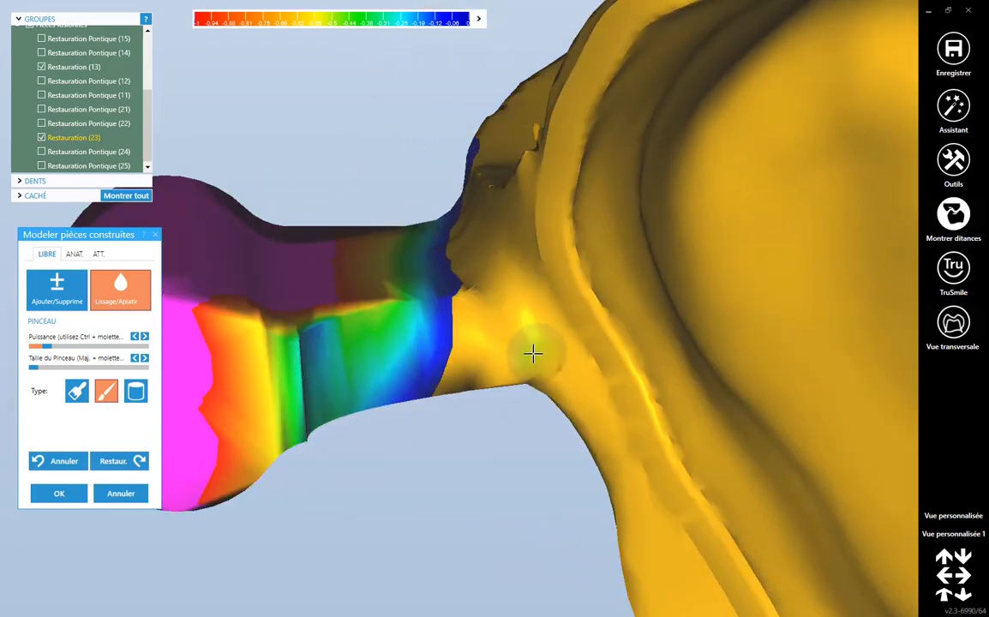
{"action": "scroll", "coordinate": [534, 353], "scroll_direction": "down", "scroll_amount": 5}
{"action": "right_click_drag", "start_coordinate": [545, 443], "coordinate": [556, 435]}
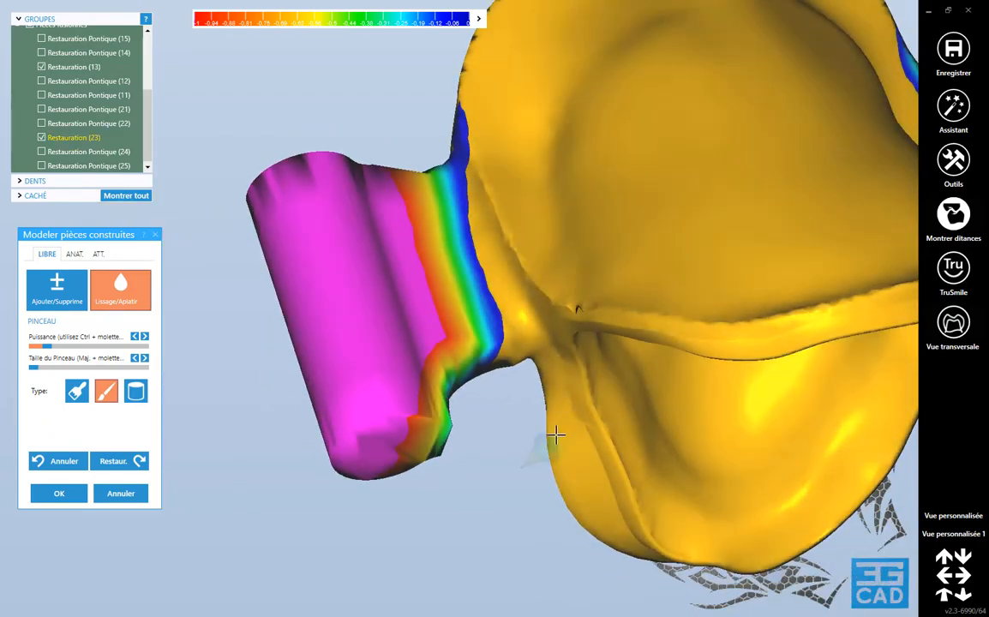
- Add material and smooth away the stepped edge on the mesial palatal surface of the tooth 13 telescope
{"action": "scroll", "coordinate": [581, 390], "scroll_direction": "down", "scroll_amount": 5}
{"action": "right_click_drag", "start_coordinate": [579, 398], "coordinate": [433, 398]}
{"action": "scroll", "coordinate": [471, 294], "scroll_direction": "up", "scroll_amount": 5}
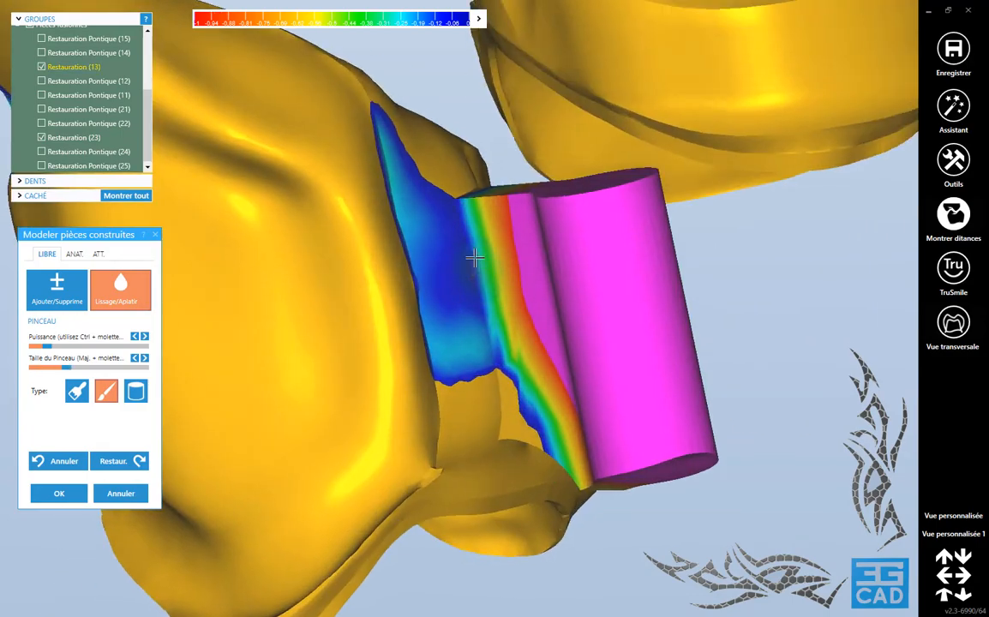
{"action": "right_click_drag", "start_coordinate": [506, 311], "coordinate": [618, 277]}
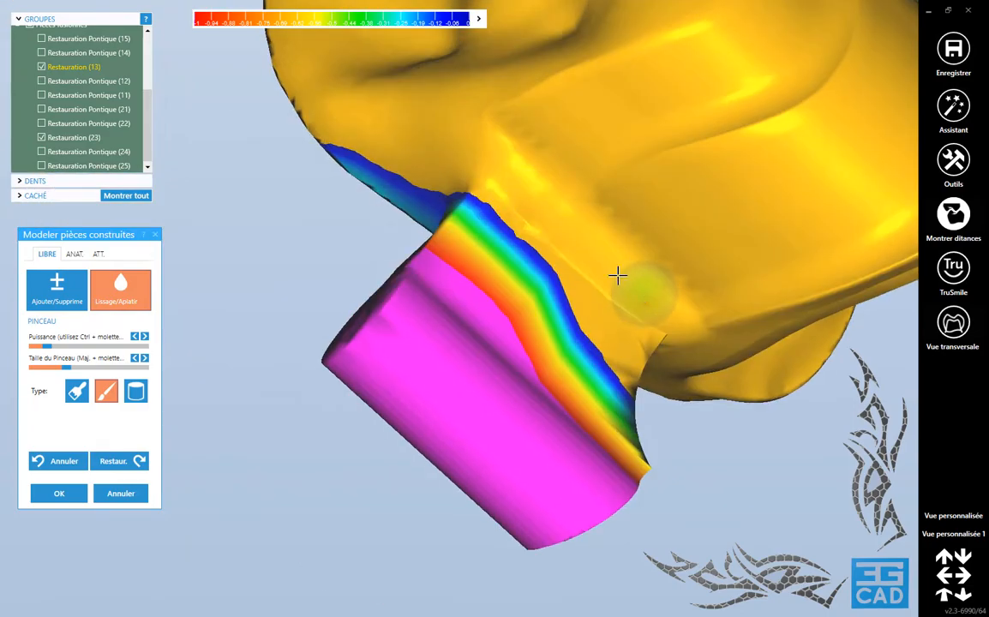
{"action": "scroll", "coordinate": [659, 287], "scroll_direction": "down", "scroll_amount": 5}
{"action": "right_click_drag", "start_coordinate": [718, 368], "coordinate": [682, 370]}
{"action": "right_click_drag", "start_coordinate": [766, 336], "coordinate": [475, 345]}
{"action": "scroll", "coordinate": [515, 304], "scroll_direction": "up", "scroll_amount": 5}
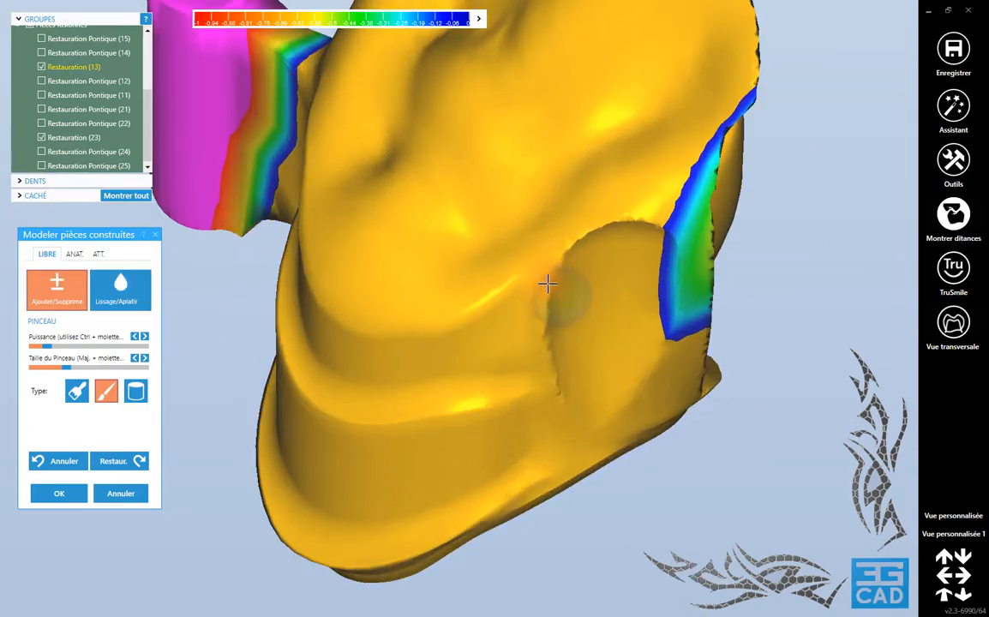
{"action": "right_click_drag", "start_coordinate": [562, 340], "coordinate": [459, 307]}
{"action": "left_click", "coordinate": [123, 304]}
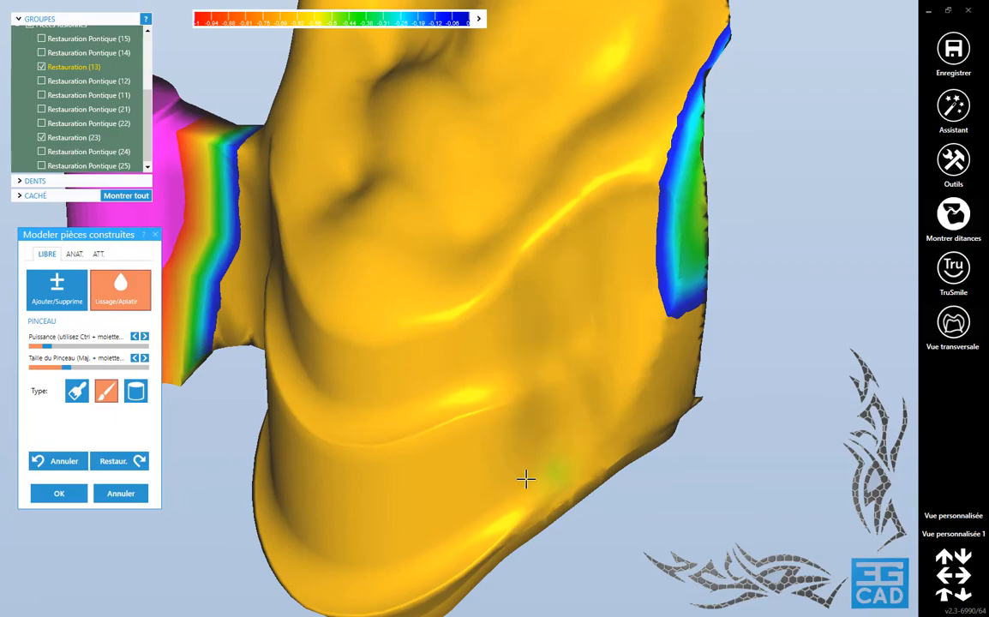
{"action": "right_click_drag", "start_coordinate": [525, 478], "coordinate": [550, 331]}
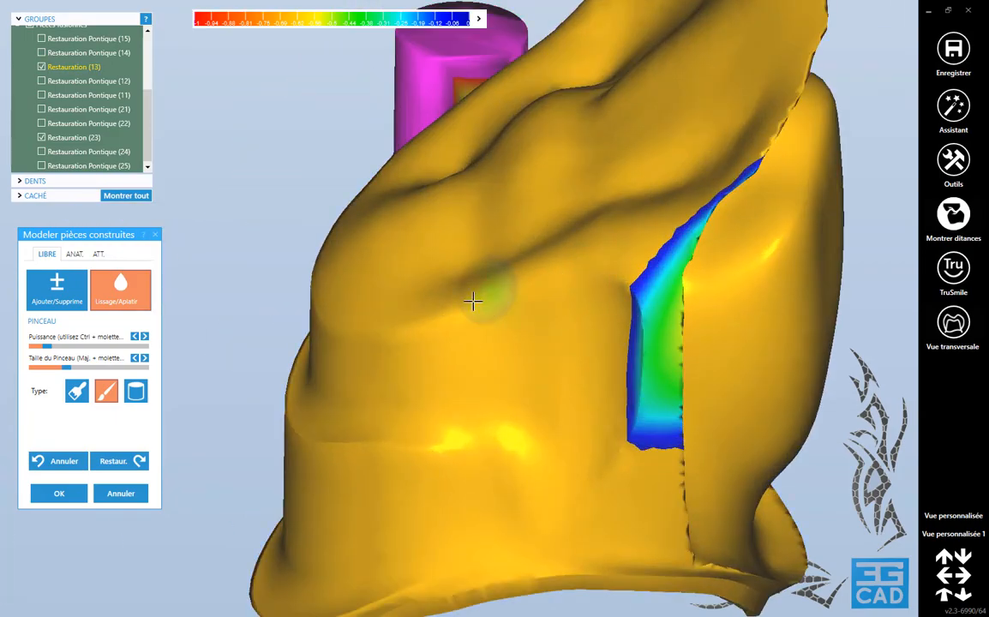
- Switch from free-form to anatomical modelling with the paint-and-pull method
{"action": "scroll", "coordinate": [560, 349], "scroll_direction": "down", "scroll_amount": 2}
{"action": "right_click_drag", "start_coordinate": [473, 301], "coordinate": [588, 325]}
{"action": "scroll", "coordinate": [506, 377], "scroll_direction": "down", "scroll_amount": 3}
{"action": "scroll", "coordinate": [520, 422], "scroll_direction": "down", "scroll_amount": 3}
{"action": "right_click_drag", "start_coordinate": [506, 377], "coordinate": [577, 393]}
{"action": "right_click_drag", "start_coordinate": [435, 422], "coordinate": [583, 326]}
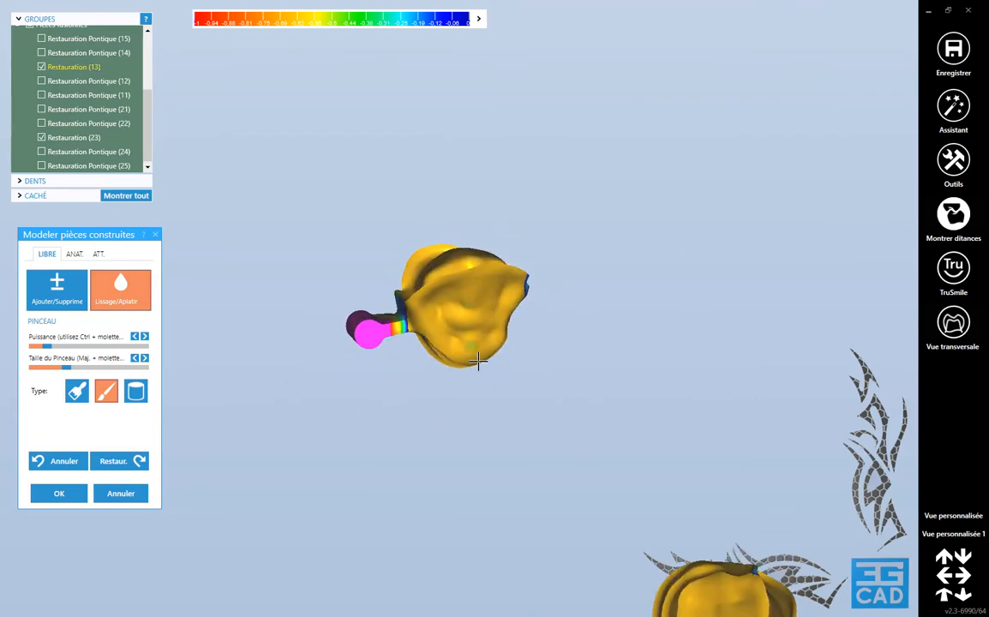
{"action": "right_click_drag", "start_coordinate": [476, 364], "coordinate": [540, 382]}
{"action": "left_click", "coordinate": [74, 256]}
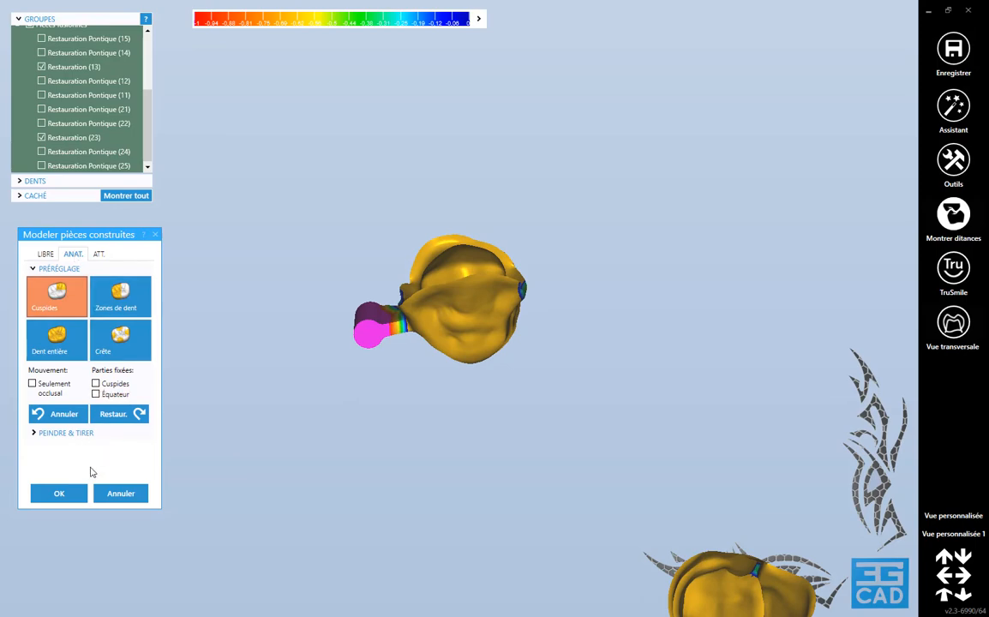
{"action": "left_click", "coordinate": [66, 434]}
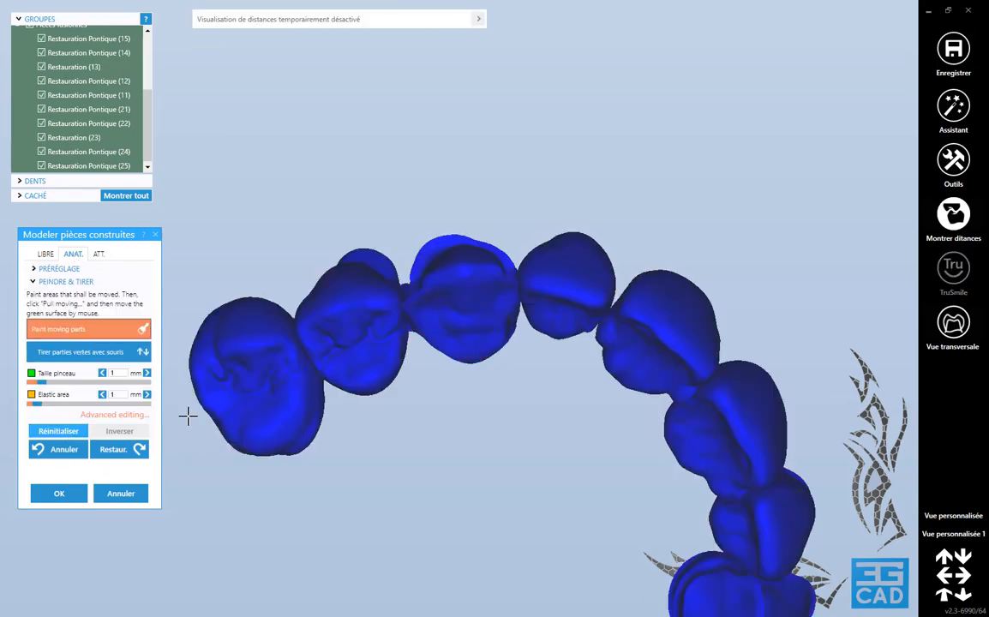
- Show only restorations 13 and 23 among the merged parts
{"action": "right_click_drag", "start_coordinate": [494, 403], "coordinate": [497, 396]}
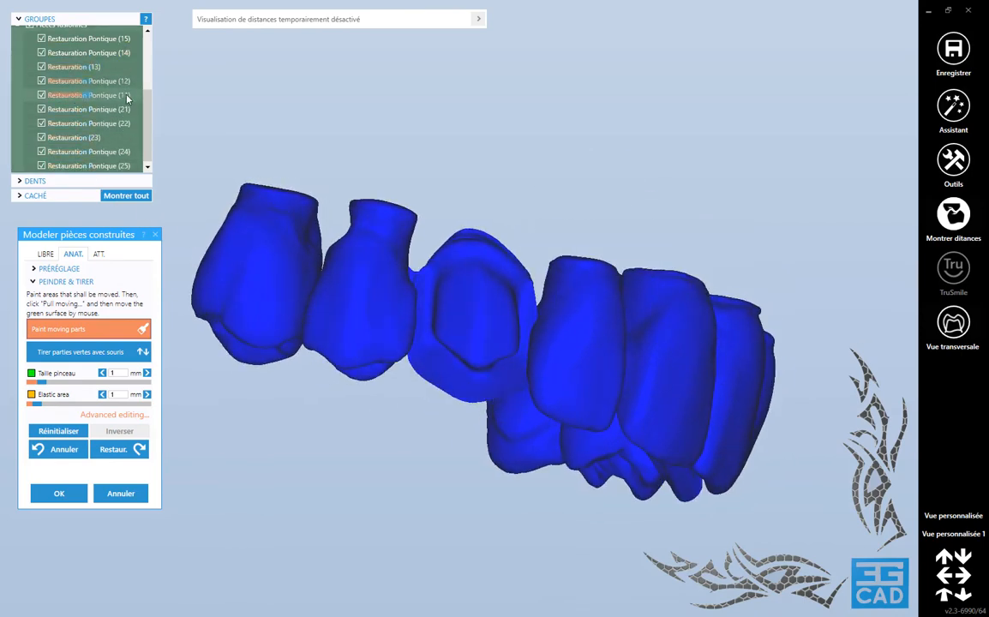
{"action": "scroll", "coordinate": [82, 82], "scroll_direction": "up", "scroll_amount": 1}
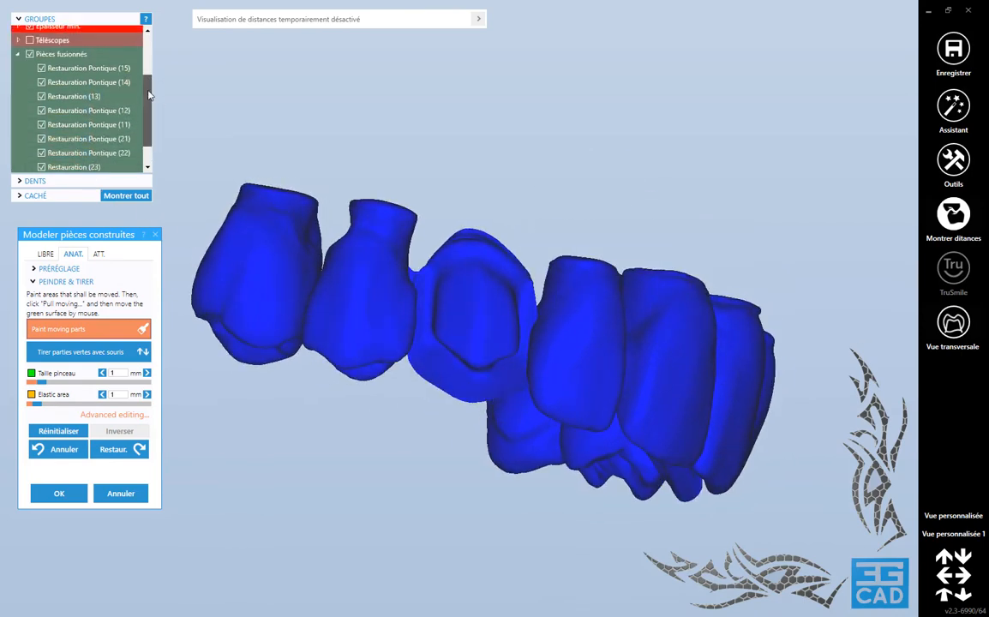
{"action": "left_click", "coordinate": [30, 54]}
{"action": "left_click", "coordinate": [42, 96]}
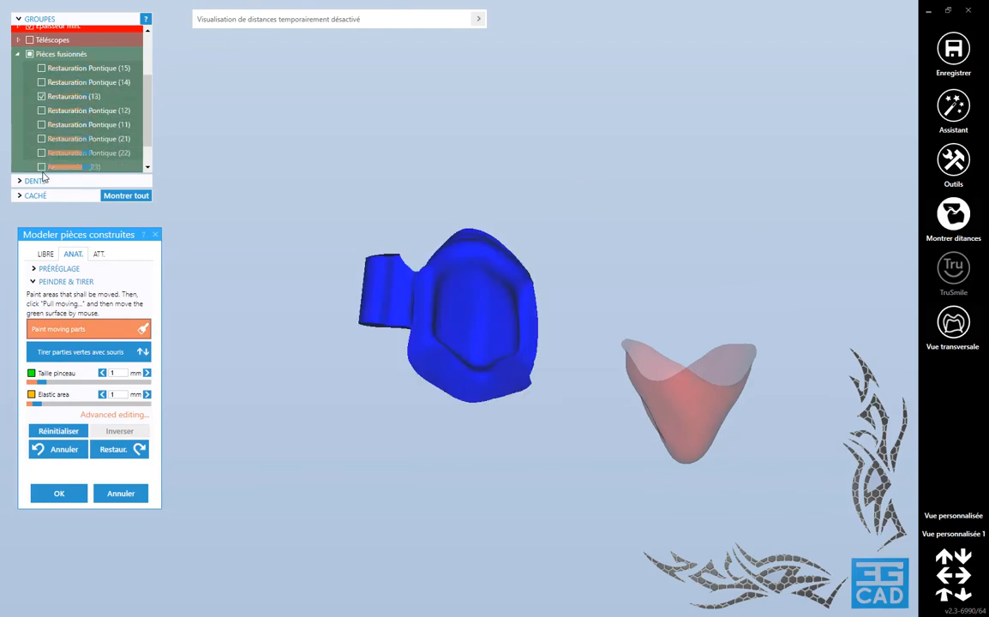
{"action": "left_click", "coordinate": [41, 166]}
{"action": "right_click_drag", "start_coordinate": [527, 332], "coordinate": [527, 332]}
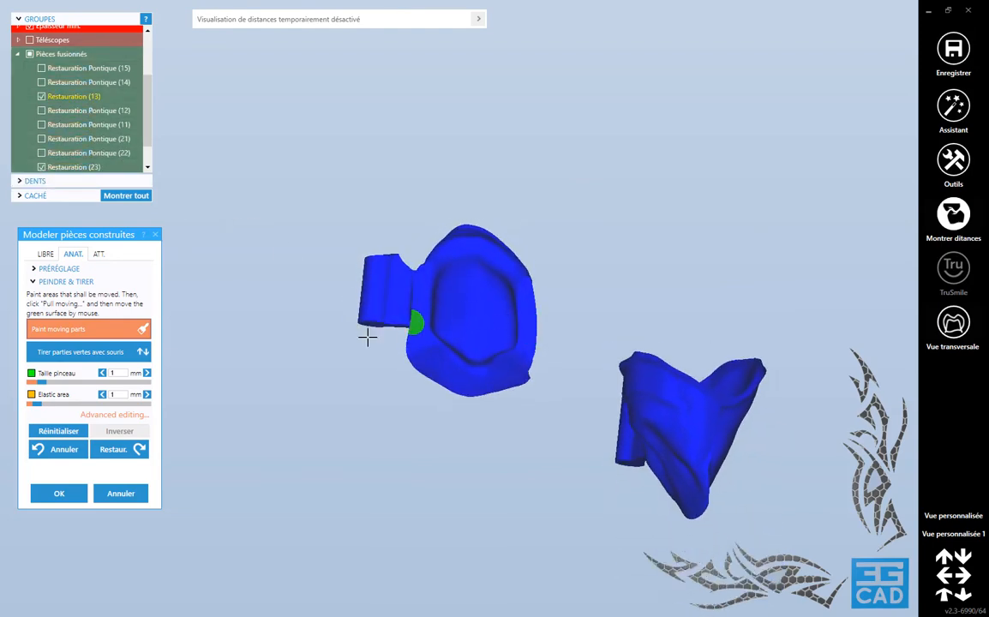
- Switch paint-and-pull to advanced editing and set the brush size to 1.1 mm
{"action": "left_click", "coordinate": [110, 416]}
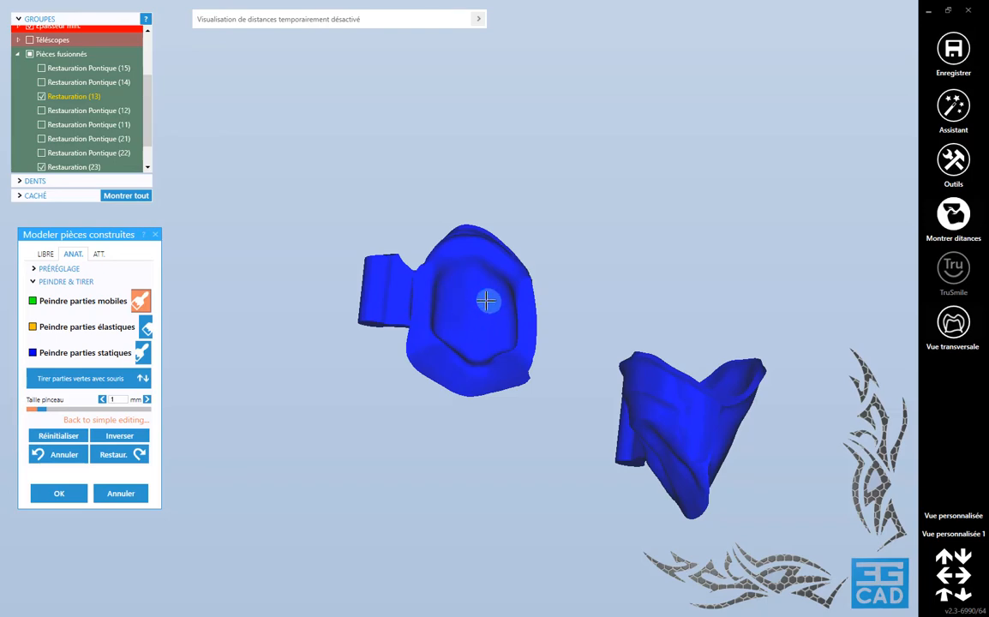
{"action": "scroll", "coordinate": [471, 297], "scroll_direction": "down", "scroll_amount": 2, "text": "shift"}
{"action": "scroll", "coordinate": [470, 298], "scroll_direction": "up", "scroll_amount": 6, "text": "shift"}
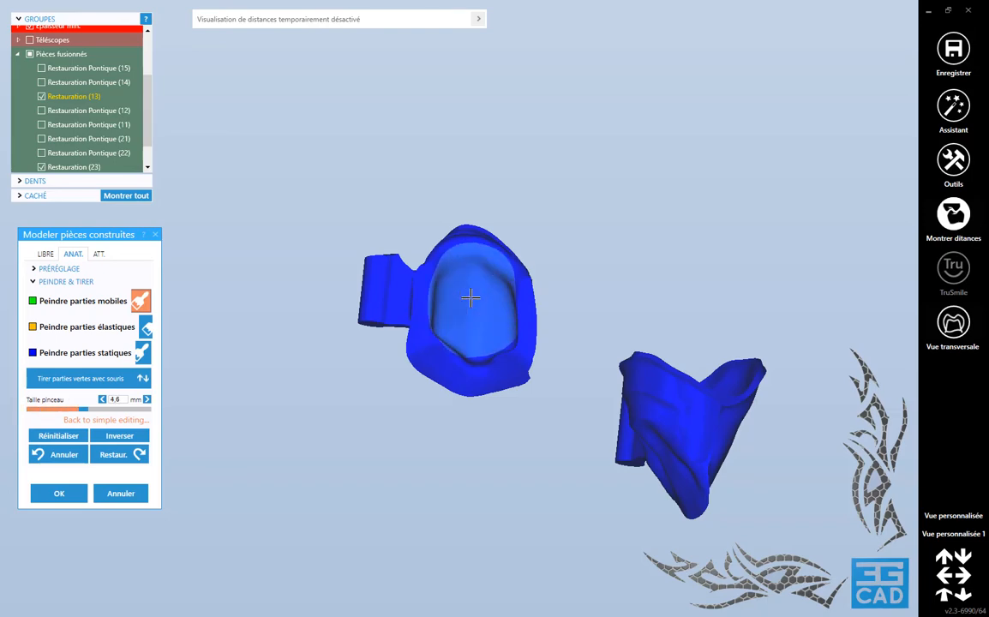
{"action": "scroll", "coordinate": [471, 298], "scroll_direction": "down", "scroll_amount": 4, "text": "shift"}
{"action": "scroll", "coordinate": [471, 299], "scroll_direction": "up", "scroll_amount": 4, "text": "shift"}
{"action": "scroll", "coordinate": [471, 300], "scroll_direction": "down", "scroll_amount": 4, "text": "shift"}
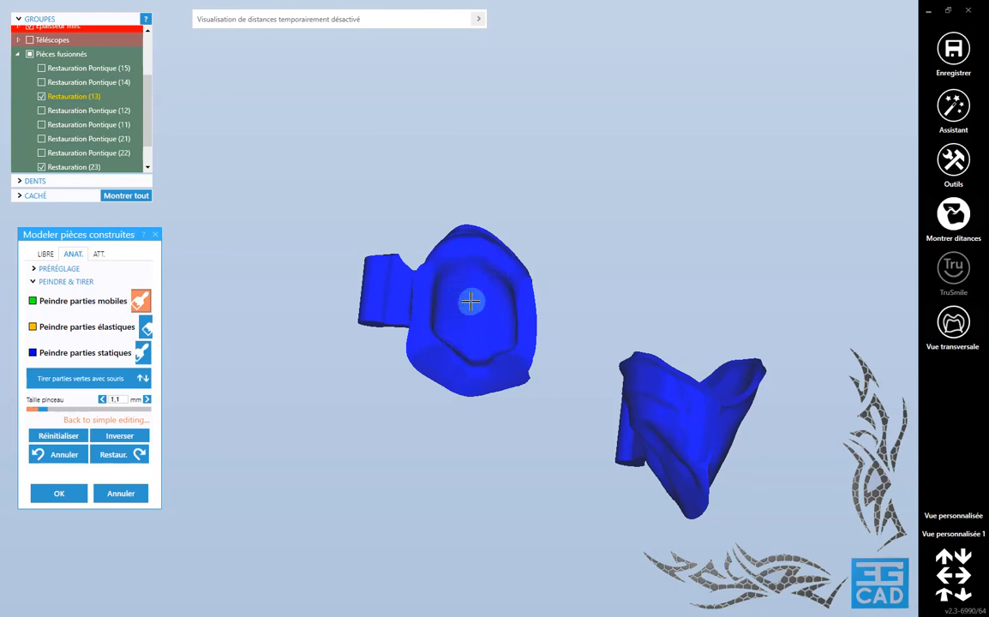
- Paint separate movable spots around the border and across the centre of tooth 13's recessed labial surface
{"action": "mouse_move", "coordinate": [470, 302]}
{"action": "right_mouse_down"}
{"action": "mouse_move", "coordinate": [482, 322]}
{"action": "mouse_move", "coordinate": [471, 297]}
{"action": "right_mouse_up"}
{"action": "scroll", "coordinate": [472, 291], "scroll_direction": "up", "scroll_amount": 3}
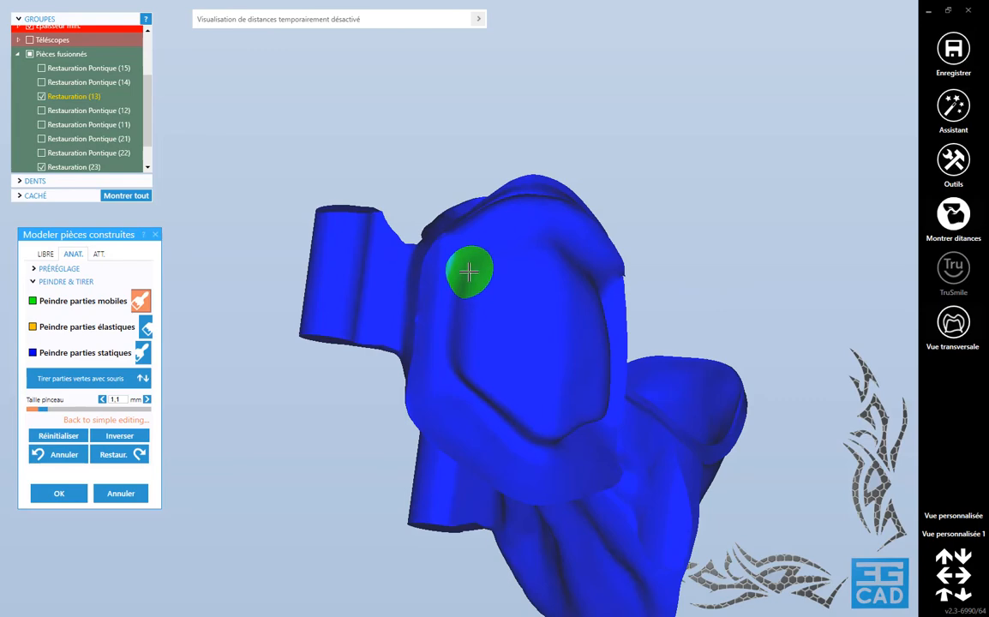
{"action": "left_click", "coordinate": [469, 272]}
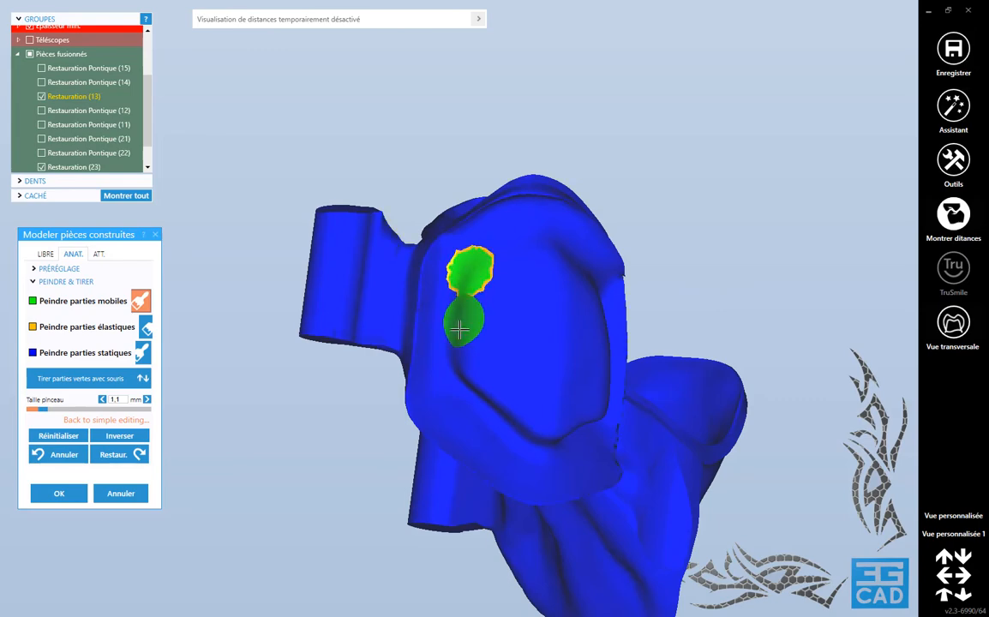
{"action": "left_click", "coordinate": [468, 420]}
{"action": "right_click_drag", "start_coordinate": [553, 457], "coordinate": [554, 451]}
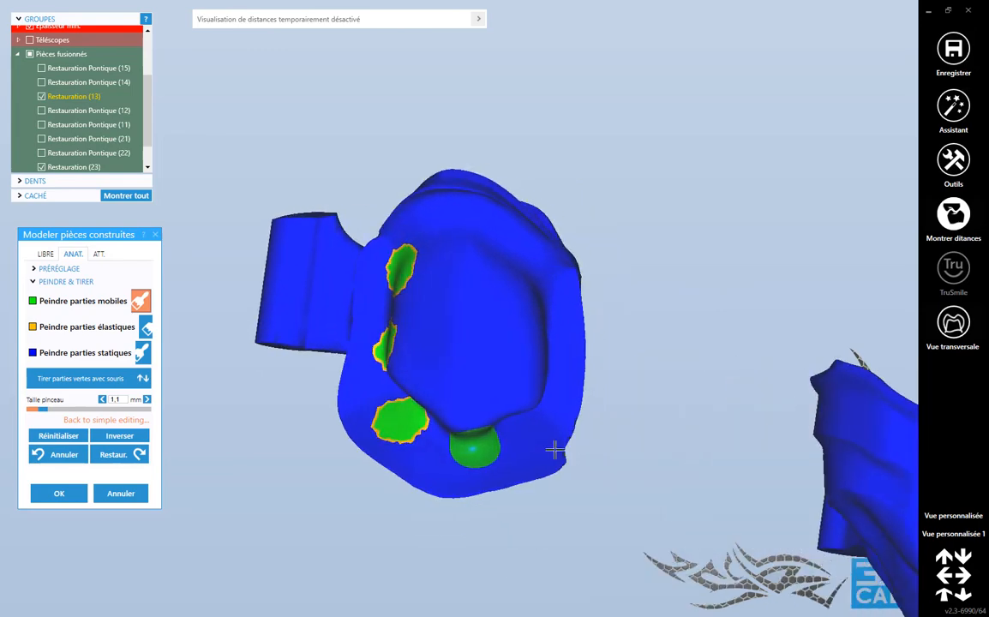
{"action": "left_click", "coordinate": [477, 451]}
{"action": "left_click", "coordinate": [542, 413]}
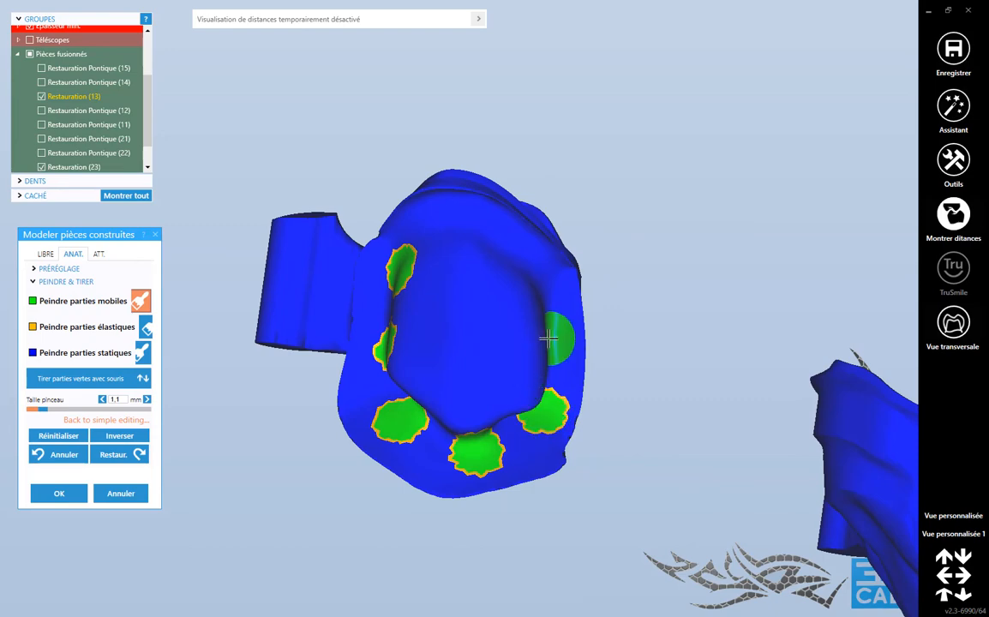
{"action": "left_click", "coordinate": [548, 339]}
{"action": "left_click", "coordinate": [522, 261]}
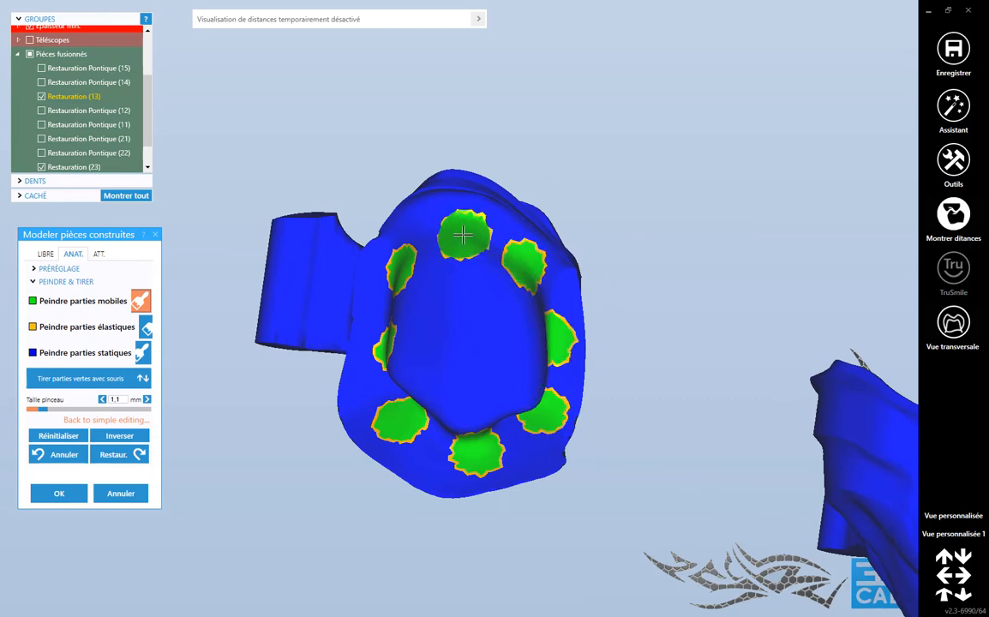
{"action": "left_click", "coordinate": [511, 327]}
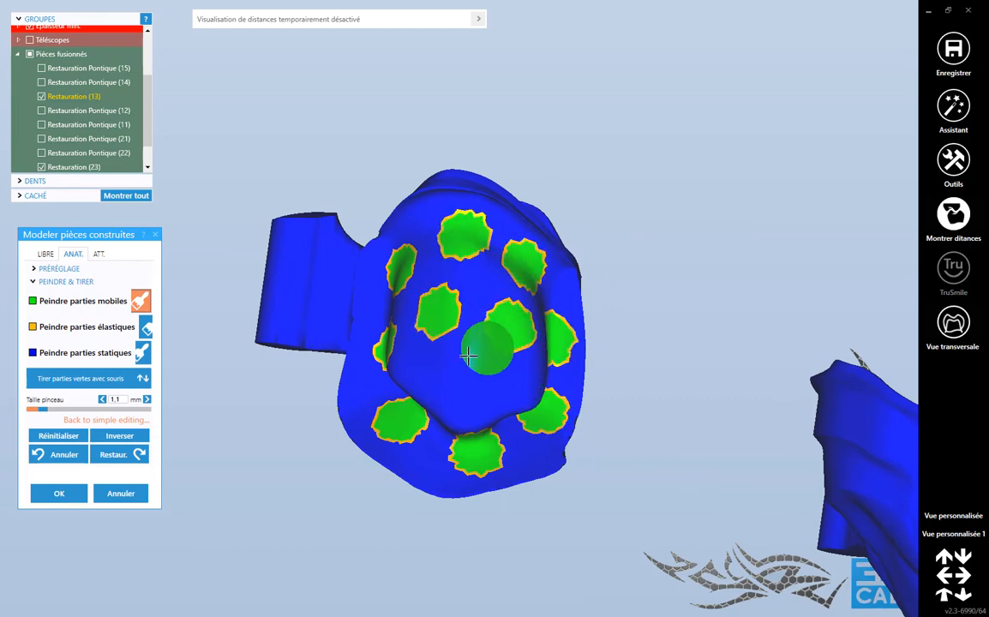
- Erase the stray movable paint on tooth 13's palatal side with static paint and repaint the damaged labial spot as movable
{"action": "mouse_move", "coordinate": [460, 387]}
{"action": "right_mouse_down"}
{"action": "mouse_move", "coordinate": [471, 442]}
{"action": "mouse_move", "coordinate": [513, 430]}
{"action": "mouse_move", "coordinate": [514, 407]}
{"action": "right_mouse_up"}
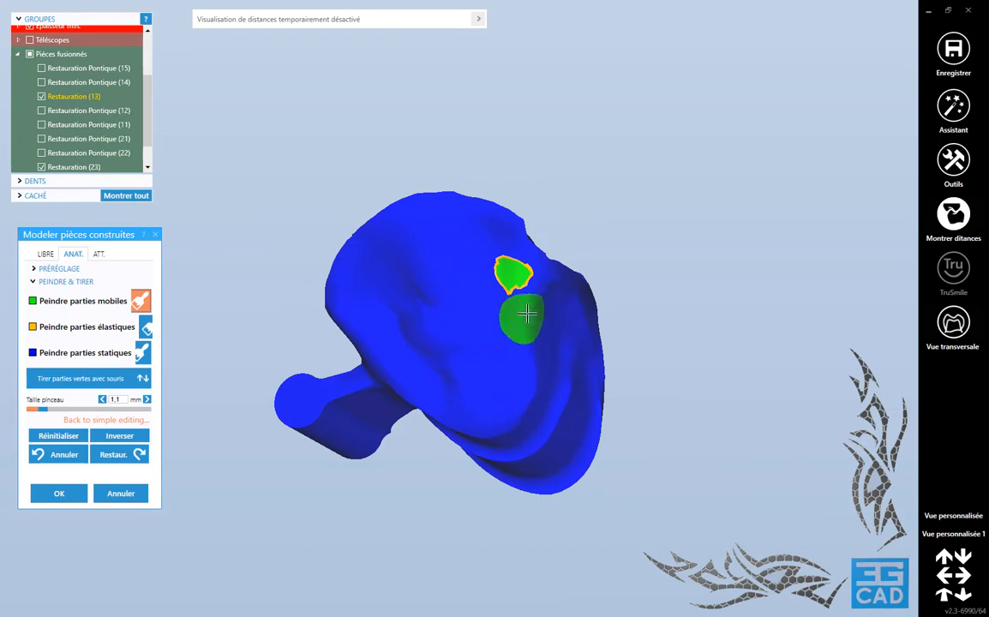
{"action": "left_click", "coordinate": [143, 352]}
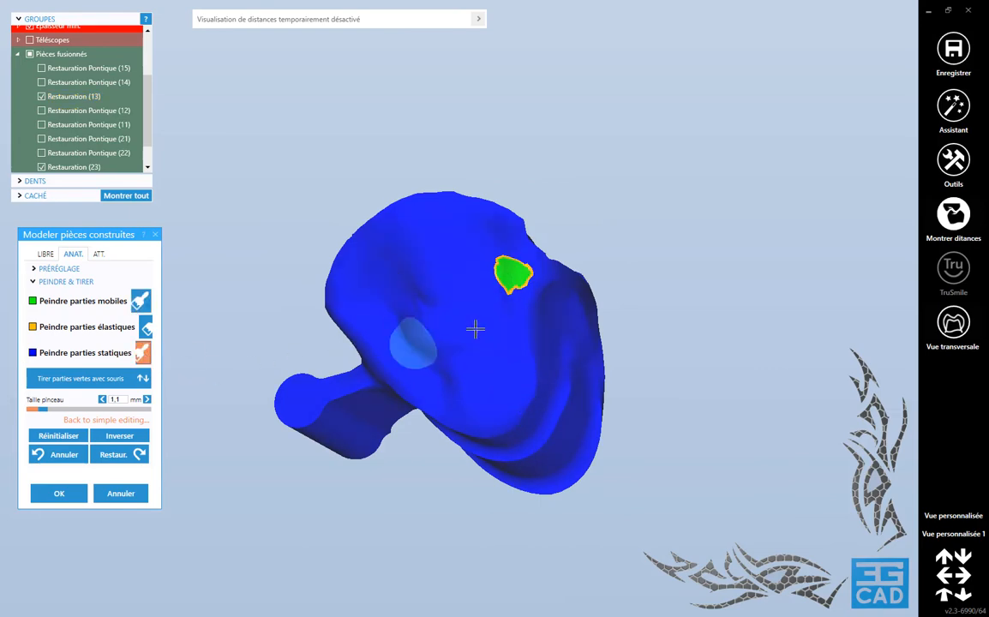
{"action": "mouse_move", "coordinate": [475, 326]}
{"action": "left_mouse_down"}
{"action": "mouse_move", "coordinate": [490, 269]}
{"action": "mouse_move", "coordinate": [503, 336]}
{"action": "left_mouse_up"}
{"action": "right_click_drag", "start_coordinate": [504, 336], "coordinate": [481, 392]}
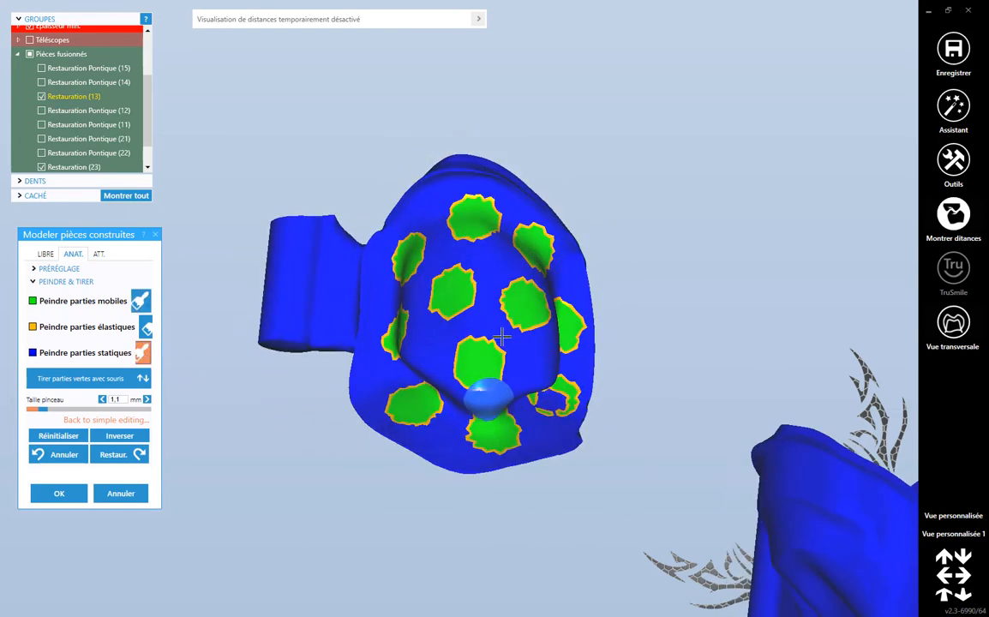
{"action": "left_click", "coordinate": [537, 396]}
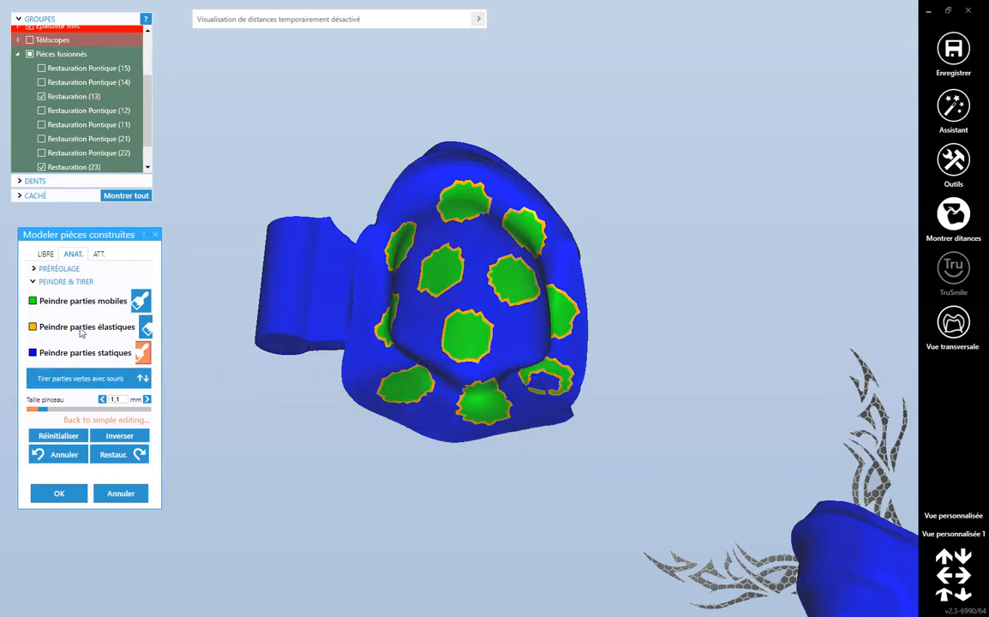
{"action": "left_click", "coordinate": [138, 300]}
{"action": "left_click", "coordinate": [546, 380]}
{"action": "right_click_drag", "start_coordinate": [542, 381], "coordinate": [685, 363]}
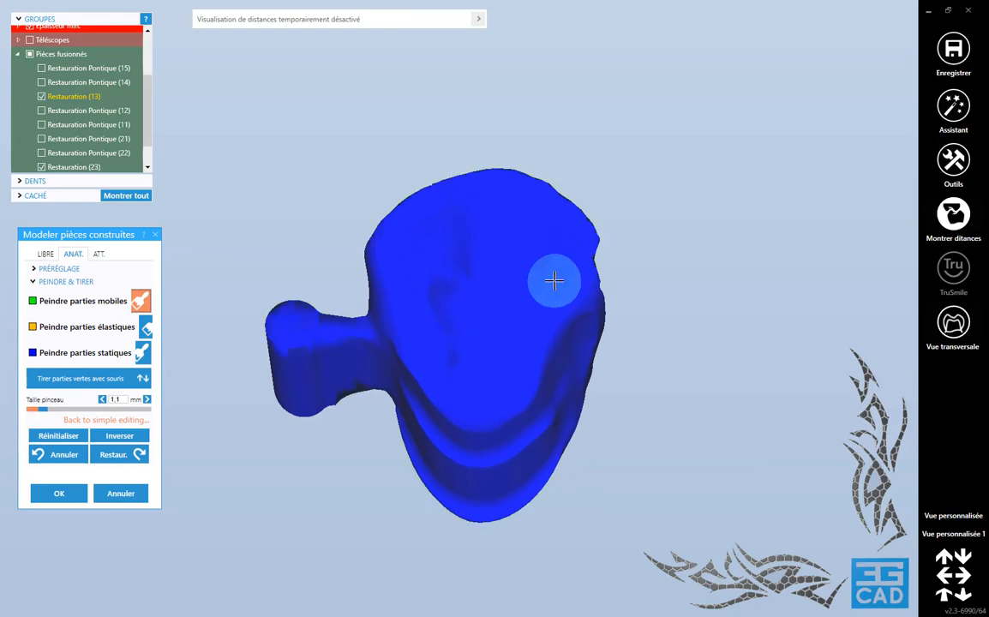
{"action": "mouse_move", "coordinate": [647, 356]}
{"action": "right_mouse_down"}
{"action": "mouse_move", "coordinate": [700, 355]}
{"action": "mouse_move", "coordinate": [740, 410]}
{"action": "right_mouse_up"}
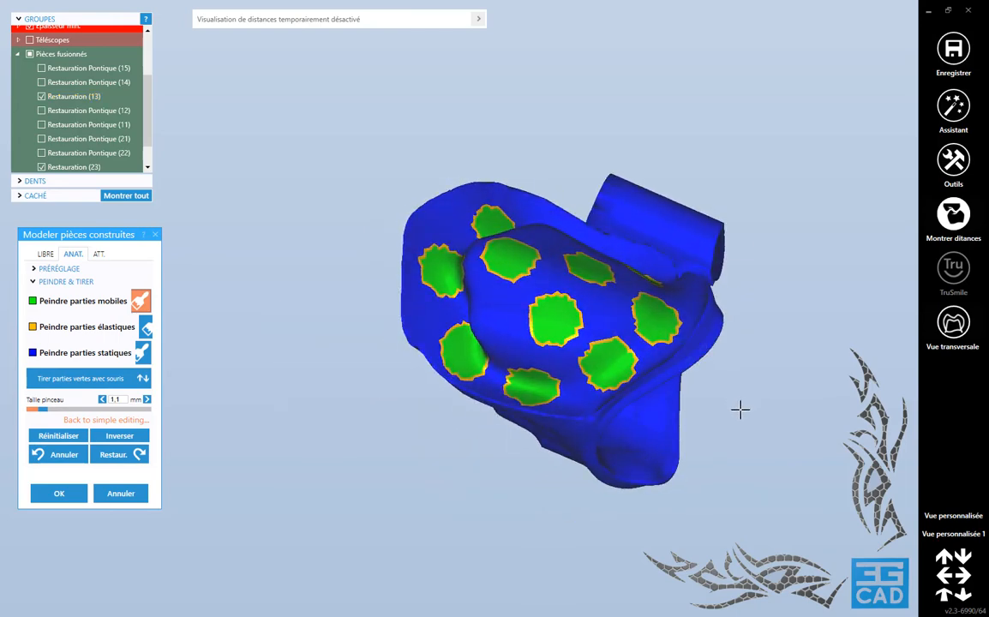
- Pull the painted spots outward into retention spikes on tooth 13's labial surface, and mark them as static again
{"action": "right_click_drag", "start_coordinate": [513, 467], "coordinate": [514, 495]}
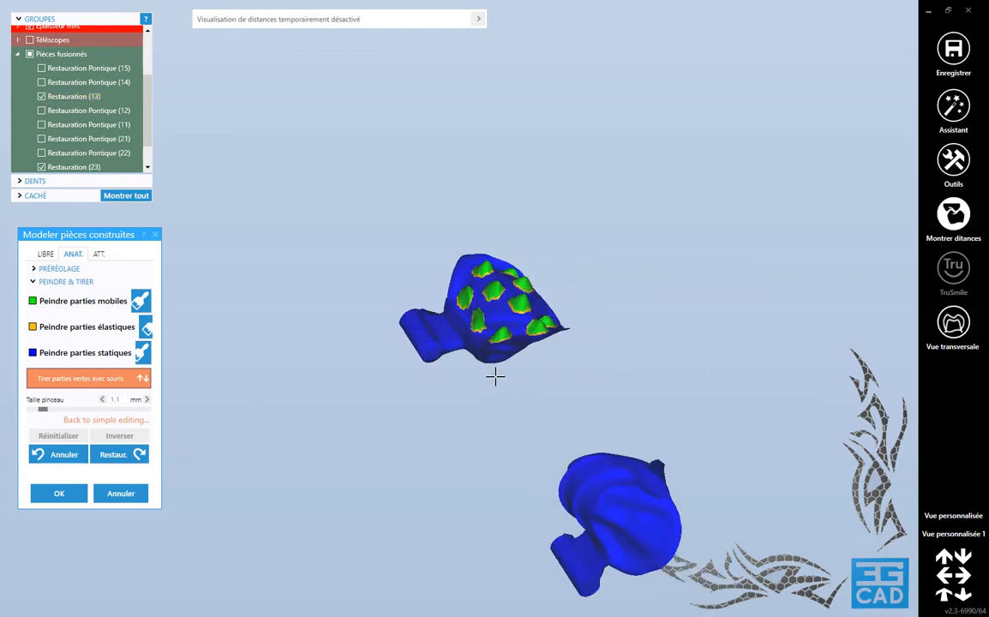
{"action": "left_click", "coordinate": [85, 352]}
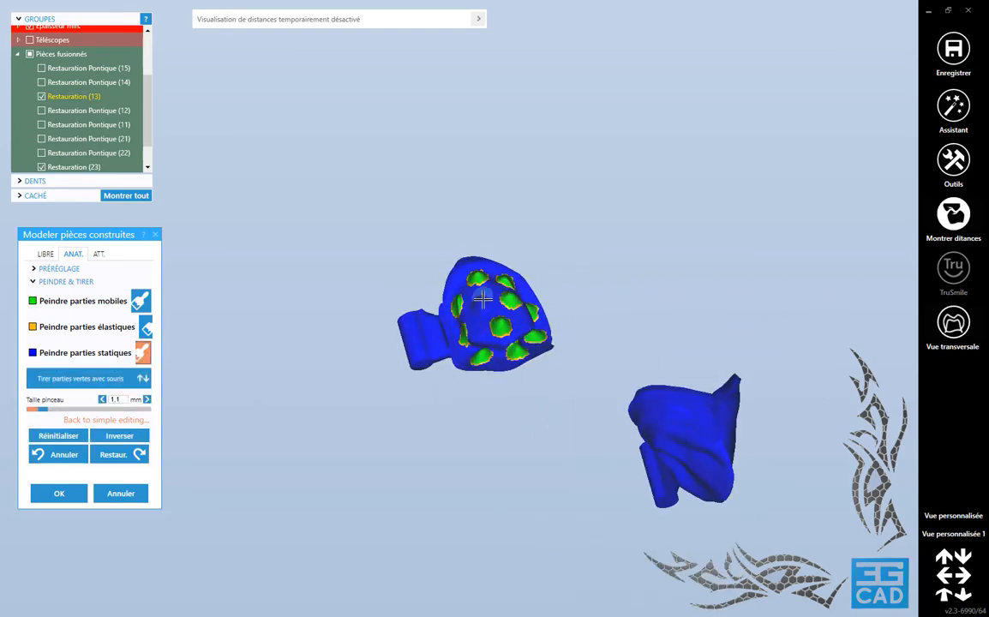
{"action": "right_click_drag", "start_coordinate": [483, 300], "coordinate": [485, 331]}
{"action": "left_click_drag", "start_coordinate": [483, 299], "coordinate": [523, 357]}
{"action": "mouse_move", "coordinate": [512, 363]}
{"action": "right_mouse_down"}
{"action": "mouse_move", "coordinate": [512, 336]}
{"action": "mouse_move", "coordinate": [419, 250]}
{"action": "mouse_move", "coordinate": [419, 280]}
{"action": "mouse_move", "coordinate": [158, 368]}
{"action": "right_mouse_up"}
{"action": "scroll", "coordinate": [413, 279], "scroll_direction": "down", "scroll_amount": 3}
- Paint movable spots over the labial surface of tooth 23 with a 1.1 mm brush
{"action": "left_click", "coordinate": [142, 358]}
{"action": "mouse_move", "coordinate": [463, 300]}
{"action": "right_mouse_down"}
{"action": "mouse_move", "coordinate": [502, 330]}
{"action": "mouse_move", "coordinate": [419, 346]}
{"action": "right_mouse_up"}
{"action": "left_click", "coordinate": [501, 320]}
{"action": "left_click", "coordinate": [450, 287], "text": "shift"}
{"action": "scroll", "coordinate": [450, 288], "scroll_direction": "up", "scroll_amount": 3}
{"action": "scroll", "coordinate": [441, 294], "scroll_direction": "down", "scroll_amount": 4, "text": "shift"}
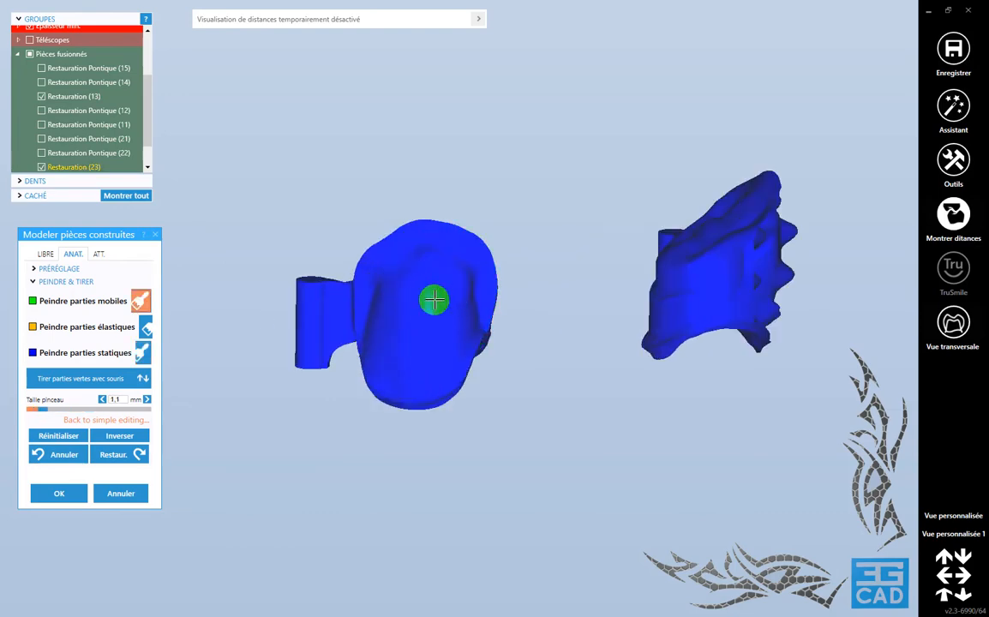
{"action": "right_click_drag", "start_coordinate": [433, 298], "coordinate": [372, 272]}
{"action": "left_click", "coordinate": [372, 272]}
{"action": "left_click", "coordinate": [411, 249]}
{"action": "left_click", "coordinate": [416, 334]}
{"action": "left_click", "coordinate": [419, 372]}
- Pull the painted spots on tooth 23 outward to raise them into retention spikes
{"action": "mouse_move", "coordinate": [417, 334]}
{"action": "right_mouse_down"}
{"action": "mouse_move", "coordinate": [419, 372]}
{"action": "mouse_move", "coordinate": [377, 368]}
{"action": "right_mouse_up"}
{"action": "left_click", "coordinate": [128, 386]}
{"action": "left_click_drag", "start_coordinate": [442, 288], "coordinate": [418, 214]}
- Paint tooth 23's raised spots static with a 5.1 mm and a 2.6 mm brush, leaving only two mesial spots movable
{"action": "mouse_move", "coordinate": [418, 214]}
{"action": "right_mouse_down"}
{"action": "mouse_move", "coordinate": [469, 367]}
{"action": "mouse_move", "coordinate": [480, 343]}
{"action": "mouse_move", "coordinate": [408, 350]}
{"action": "right_mouse_up"}
{"action": "left_click", "coordinate": [141, 351]}
{"action": "scroll", "coordinate": [409, 350], "scroll_direction": "up", "scroll_amount": 4, "text": "shift"}
{"action": "left_click_drag", "start_coordinate": [409, 350], "coordinate": [380, 338]}
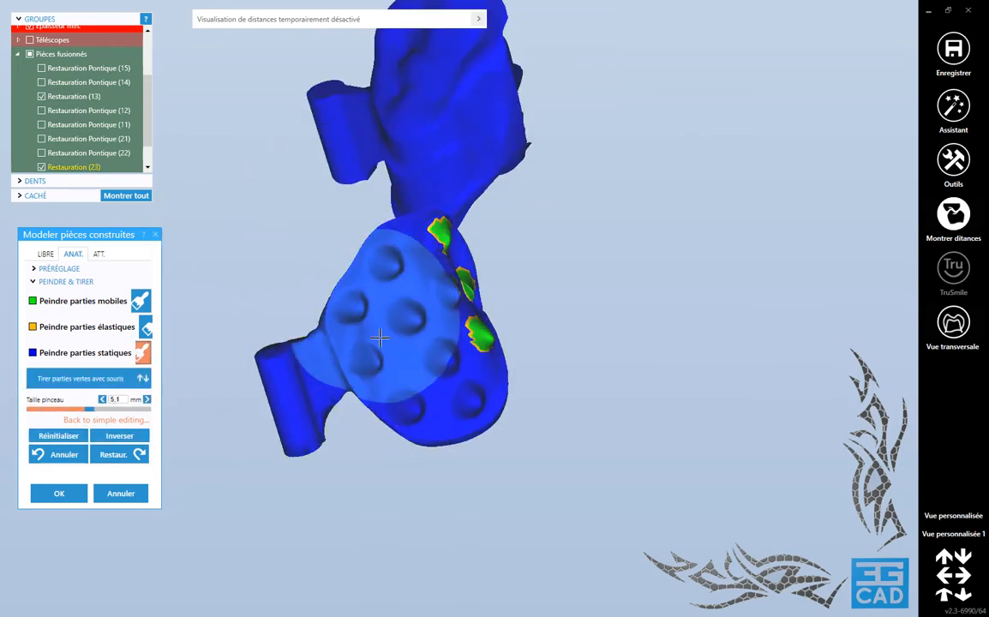
{"action": "right_click_drag", "start_coordinate": [380, 338], "coordinate": [387, 344]}
{"action": "left_click_drag", "start_coordinate": [388, 344], "coordinate": [438, 386]}
{"action": "scroll", "coordinate": [436, 360], "scroll_direction": "down", "scroll_amount": 4, "text": "shift"}
{"action": "left_click_drag", "start_coordinate": [433, 319], "coordinate": [415, 314]}
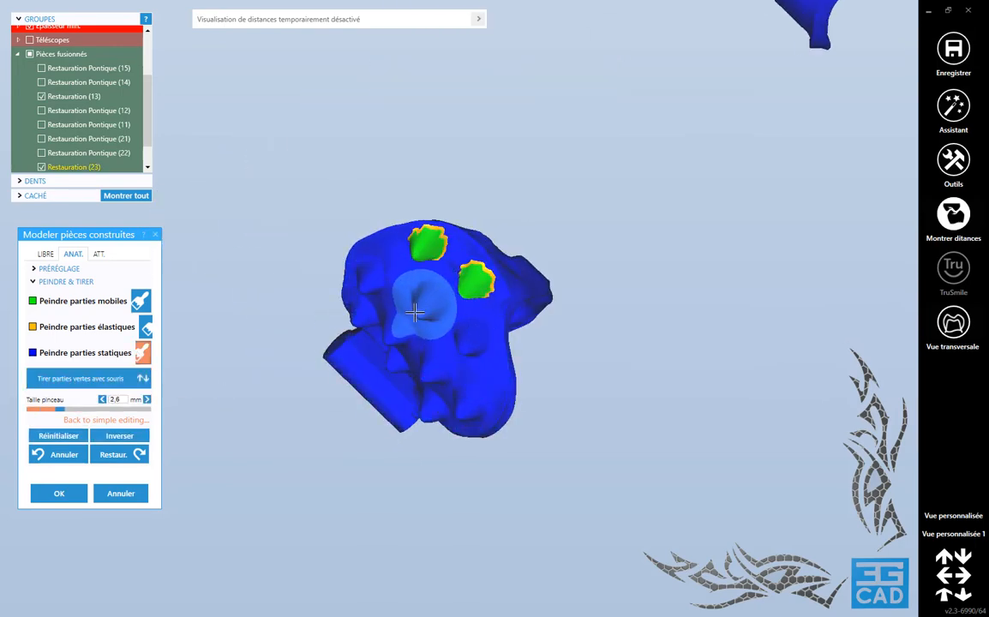
- Pull the two remaining mesial spots on tooth 23 further outward, accept the modelling, and save the changes
{"action": "mouse_move", "coordinate": [415, 314]}
{"action": "right_mouse_down"}
{"action": "mouse_move", "coordinate": [437, 275]}
{"action": "mouse_move", "coordinate": [448, 317]}
{"action": "mouse_move", "coordinate": [326, 300]}
{"action": "right_mouse_up"}
{"action": "left_click", "coordinate": [77, 381]}
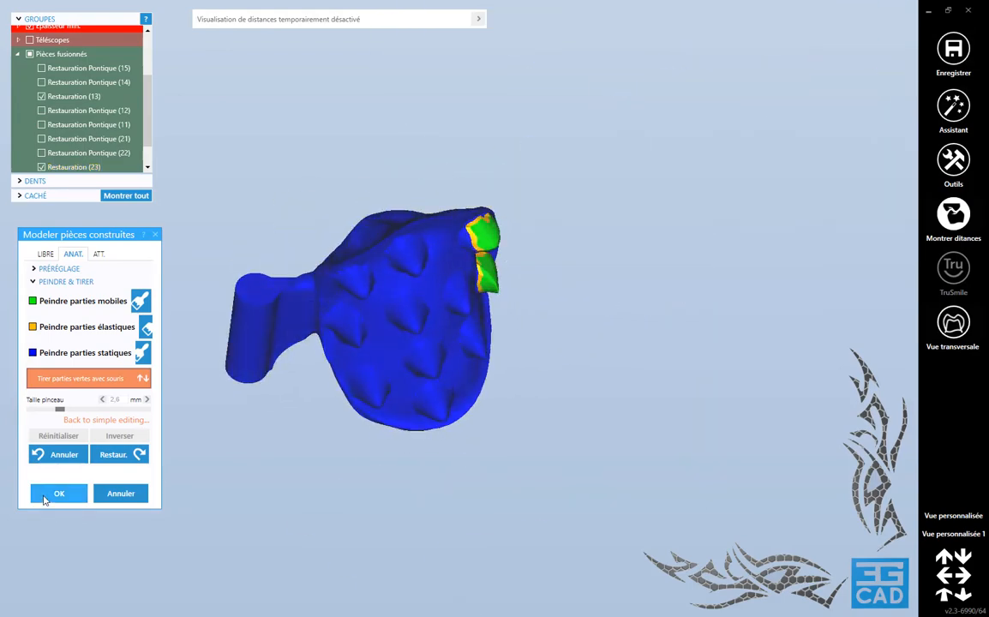
{"action": "left_click", "coordinate": [44, 500]}
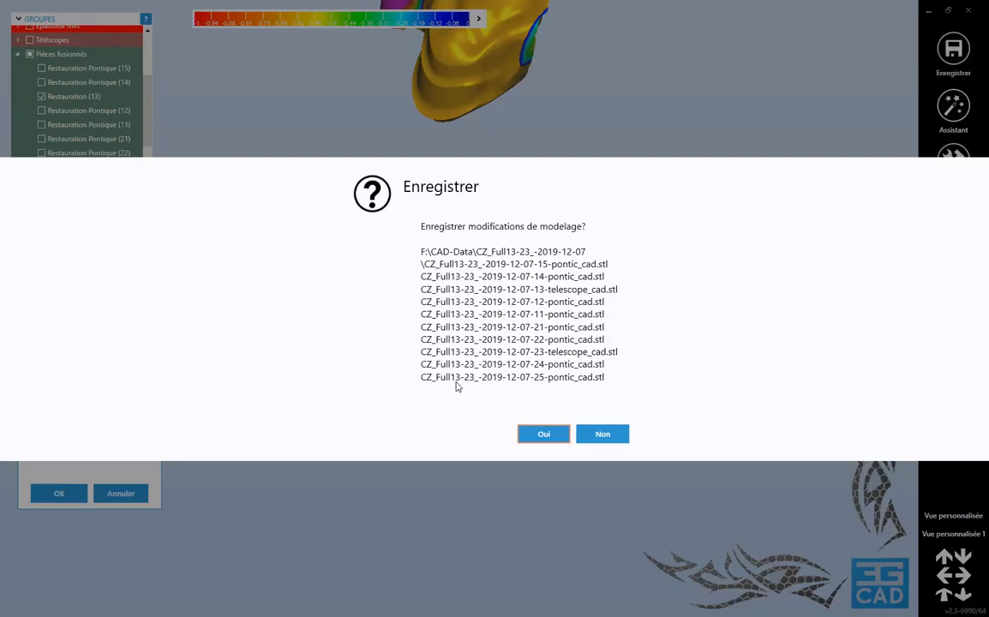
{"action": "left_click", "coordinate": [543, 435]}
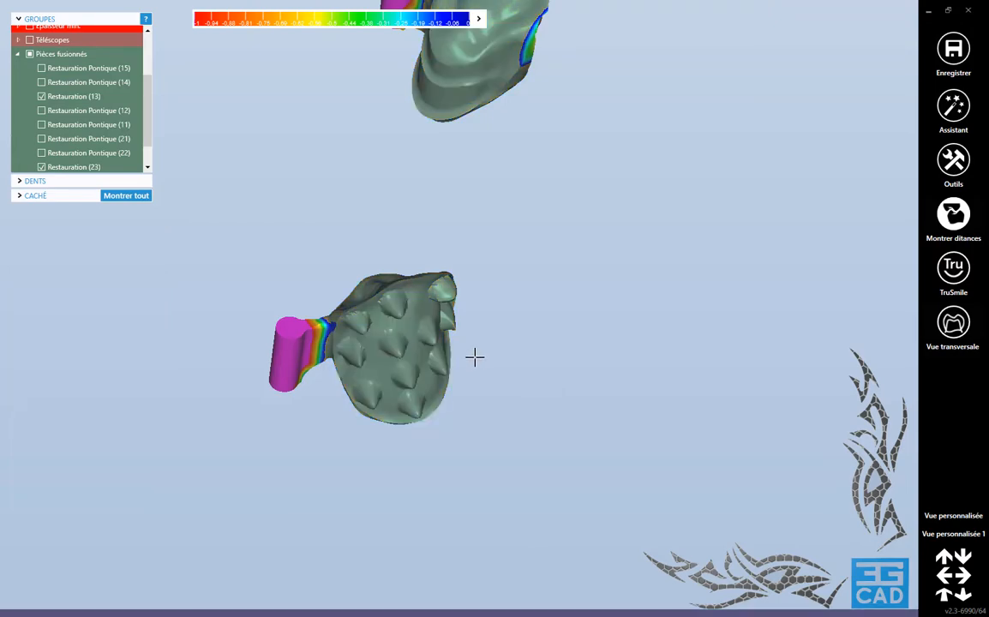
- Reopen the merged constructions for modelling and show only the restorations on teeth 13 and 23
{"action": "scroll", "coordinate": [489, 331], "scroll_direction": "down", "scroll_amount": 4}
{"action": "right_click_drag", "start_coordinate": [488, 334], "coordinate": [491, 338]}
{"action": "right_click", "coordinate": [362, 223]}
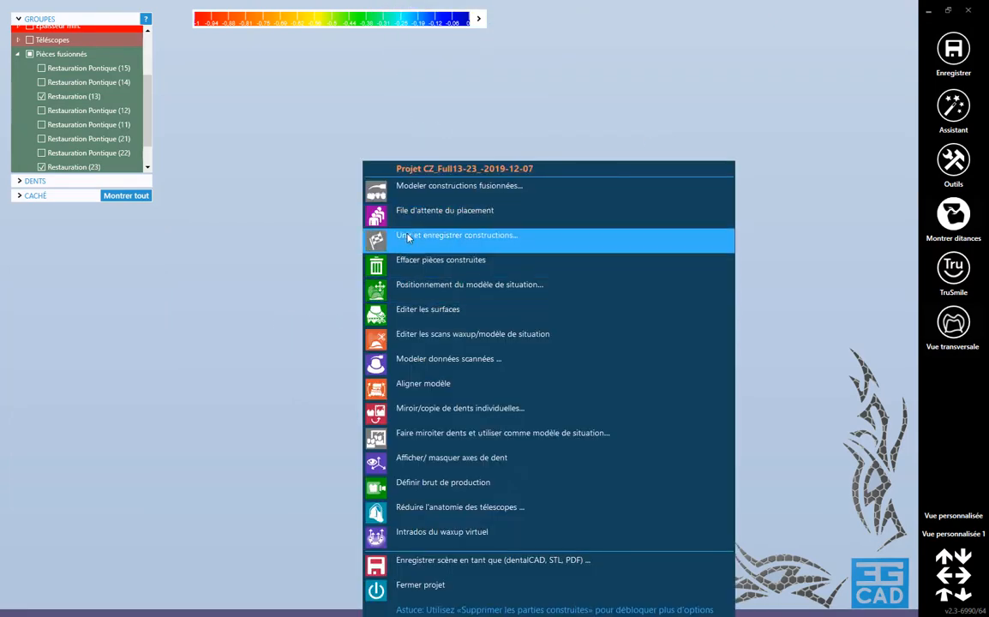
{"action": "left_click", "coordinate": [408, 199]}
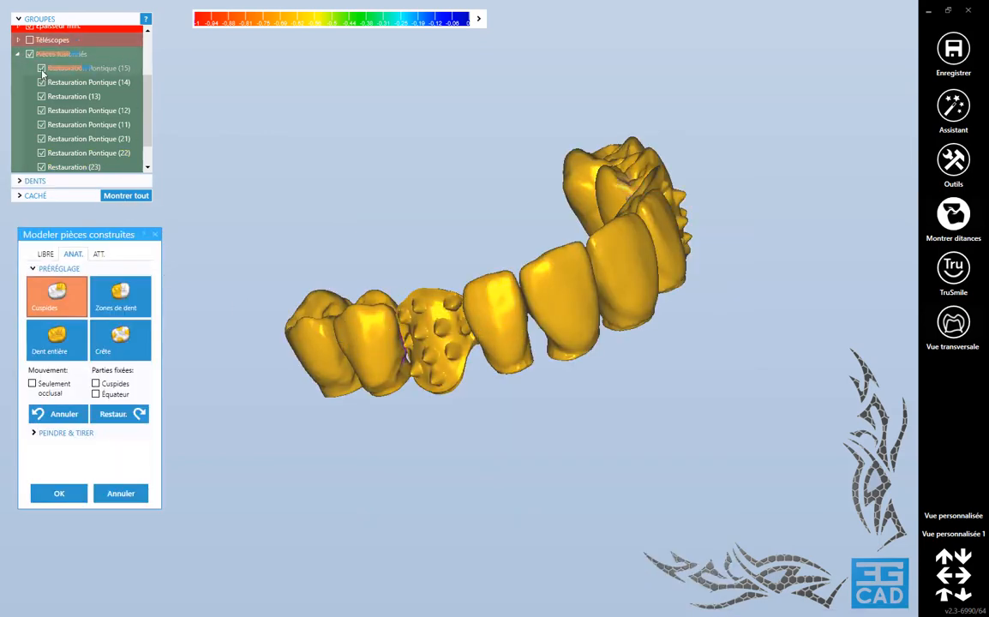
{"action": "left_click", "coordinate": [29, 54]}
{"action": "left_click", "coordinate": [42, 96]}
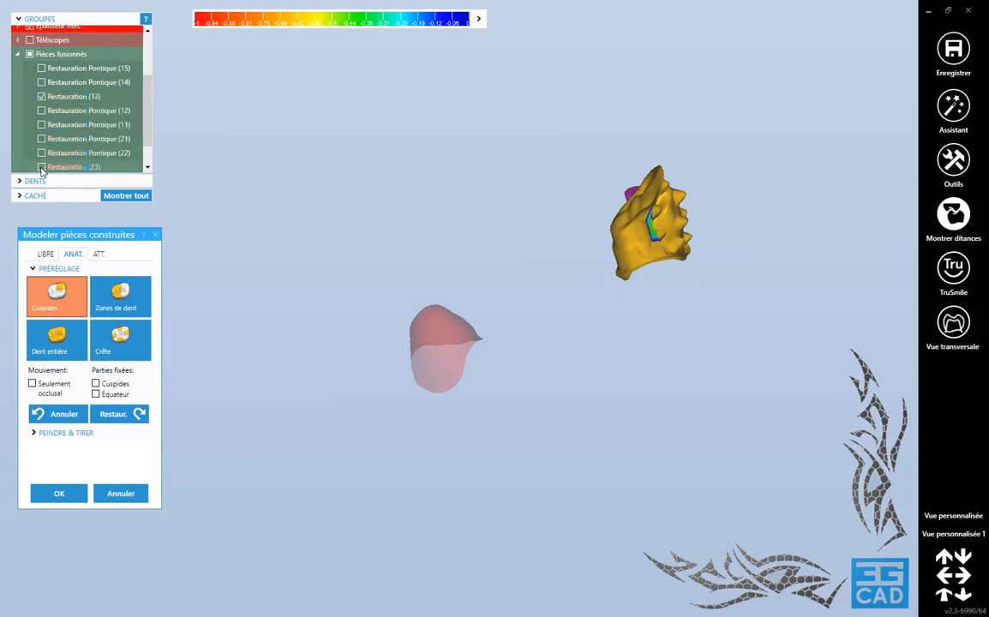
{"action": "left_click", "coordinate": [42, 167]}
{"action": "right_click_drag", "start_coordinate": [539, 264], "coordinate": [546, 271]}
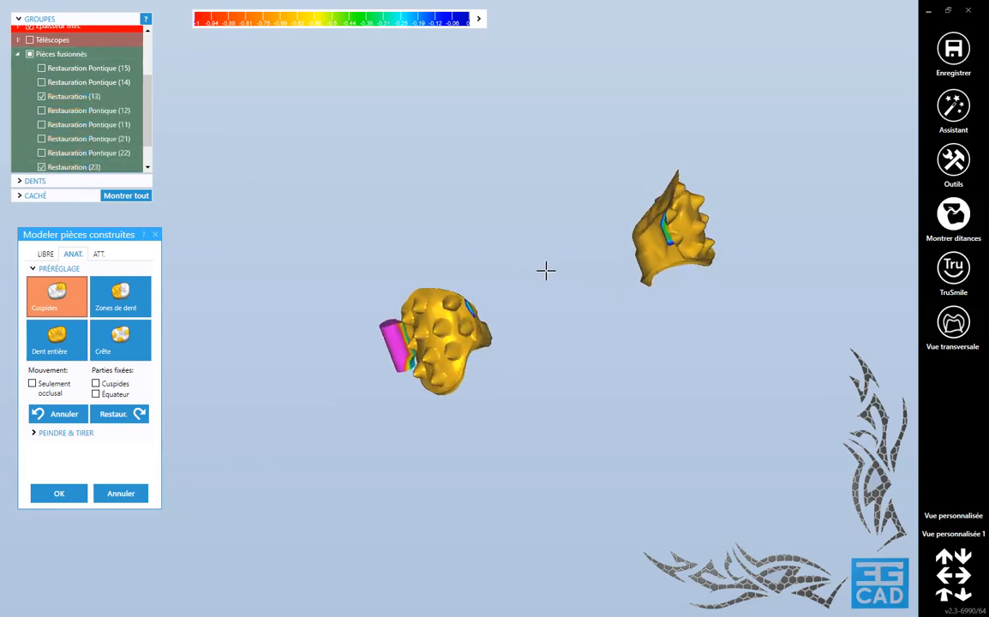
- Smooth the labial retention spikes on tooth 23 with the freeform smoothing brush at low strength and maximum size
{"action": "left_click", "coordinate": [46, 254]}
{"action": "left_click", "coordinate": [120, 290]}
{"action": "right_click_drag", "start_coordinate": [490, 306], "coordinate": [485, 319]}
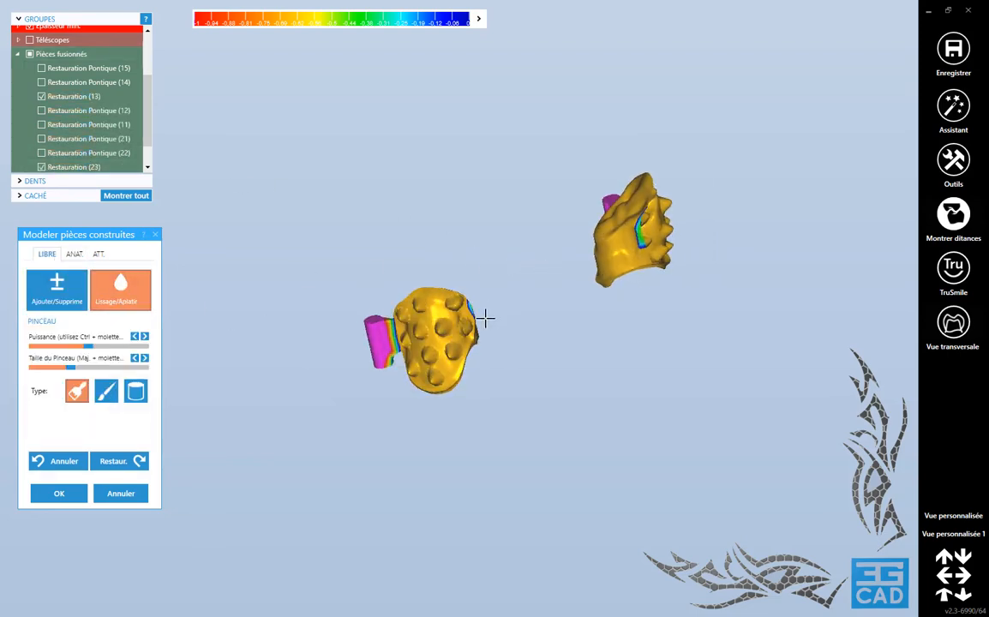
{"action": "scroll", "coordinate": [485, 319], "scroll_direction": "up", "scroll_amount": 5}
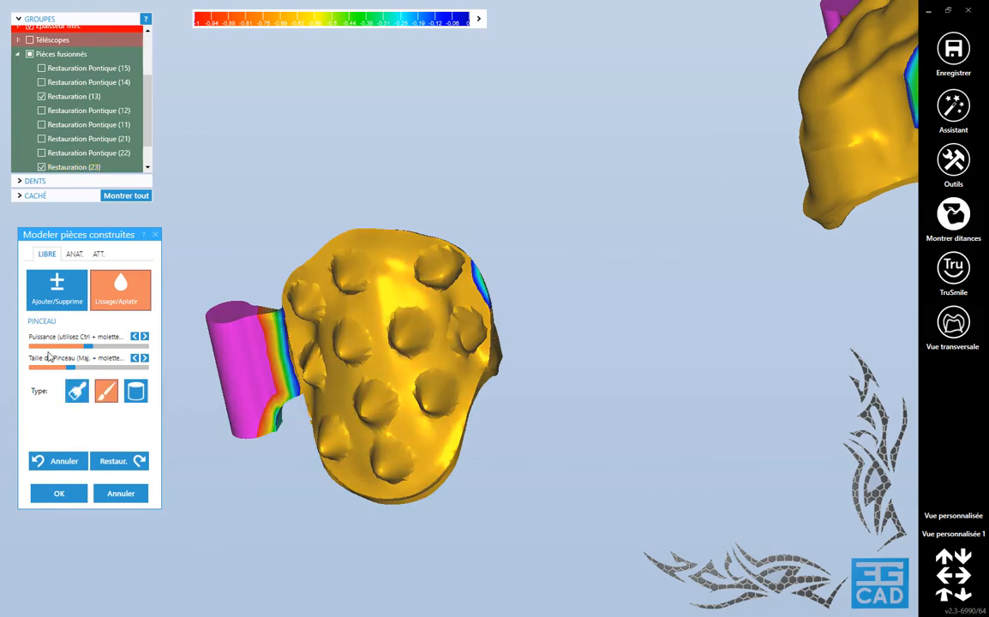
{"action": "scroll", "coordinate": [439, 278], "scroll_direction": "up", "scroll_amount": 3}
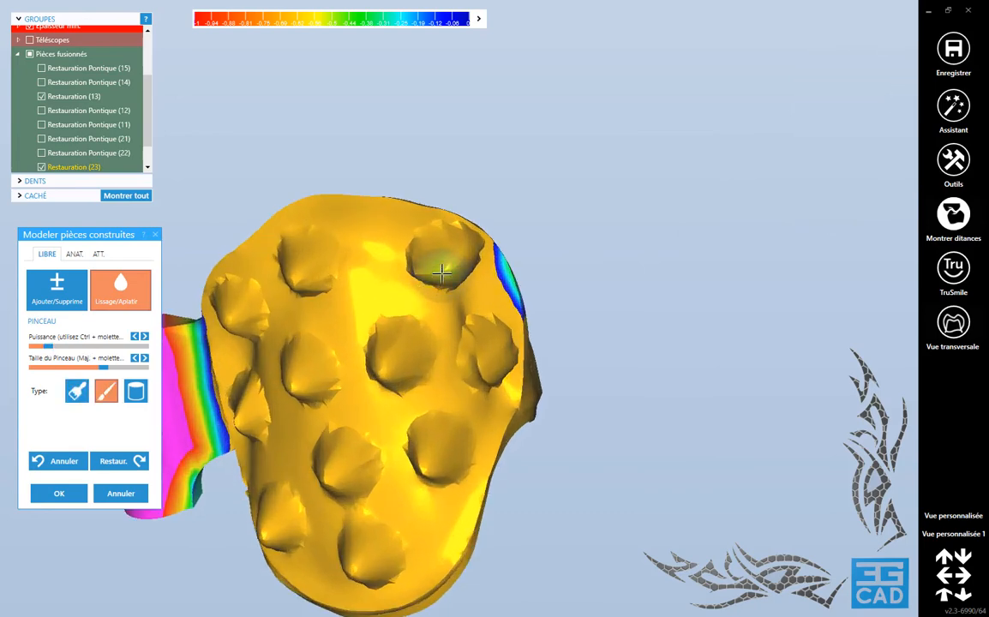
{"action": "mouse_move", "coordinate": [448, 277]}
{"action": "left_mouse_down"}
{"action": "mouse_move", "coordinate": [453, 327]}
{"action": "mouse_move", "coordinate": [426, 255]}
{"action": "mouse_move", "coordinate": [474, 367]}
{"action": "left_mouse_up"}
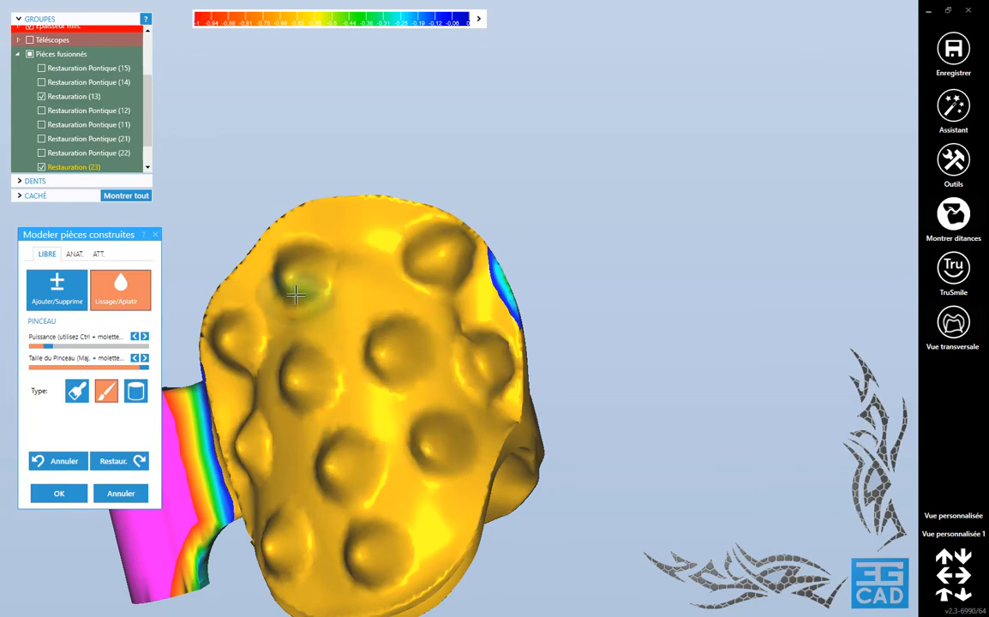
{"action": "right_click_drag", "start_coordinate": [295, 304], "coordinate": [308, 343]}
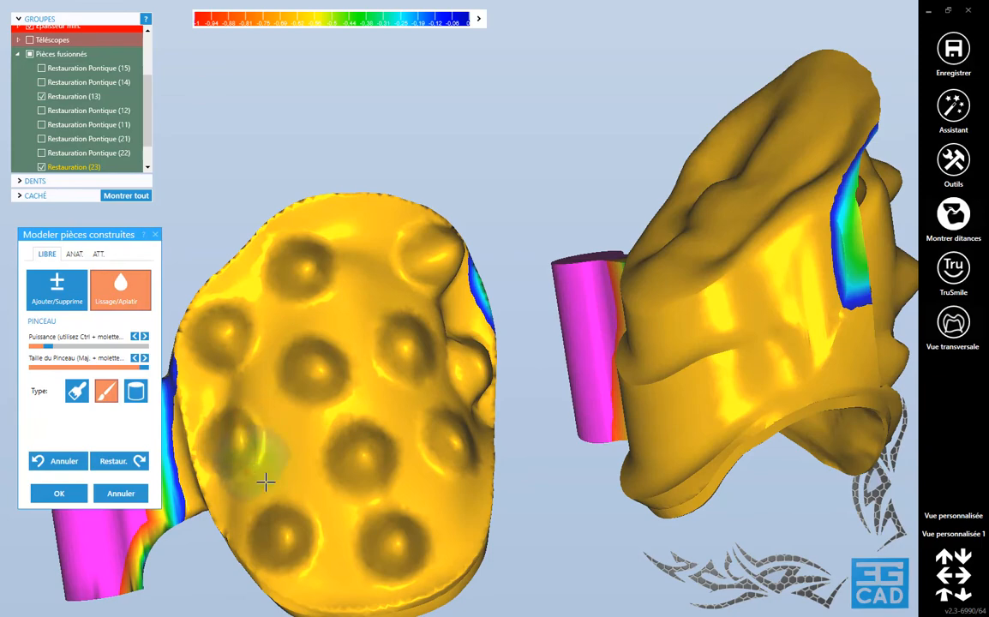
- Smooth and round off the labial retention spikes on tooth 13 with the same brush
{"action": "right_click_drag", "start_coordinate": [429, 385], "coordinate": [396, 400]}
{"action": "scroll", "coordinate": [396, 401], "scroll_direction": "down", "scroll_amount": 4}
{"action": "middle_click", "coordinate": [728, 280]}
{"action": "right_click_drag", "start_coordinate": [728, 279], "coordinate": [669, 290]}
{"action": "scroll", "coordinate": [548, 299], "scroll_direction": "up", "scroll_amount": 4}
{"action": "right_click_drag", "start_coordinate": [549, 298], "coordinate": [471, 316]}
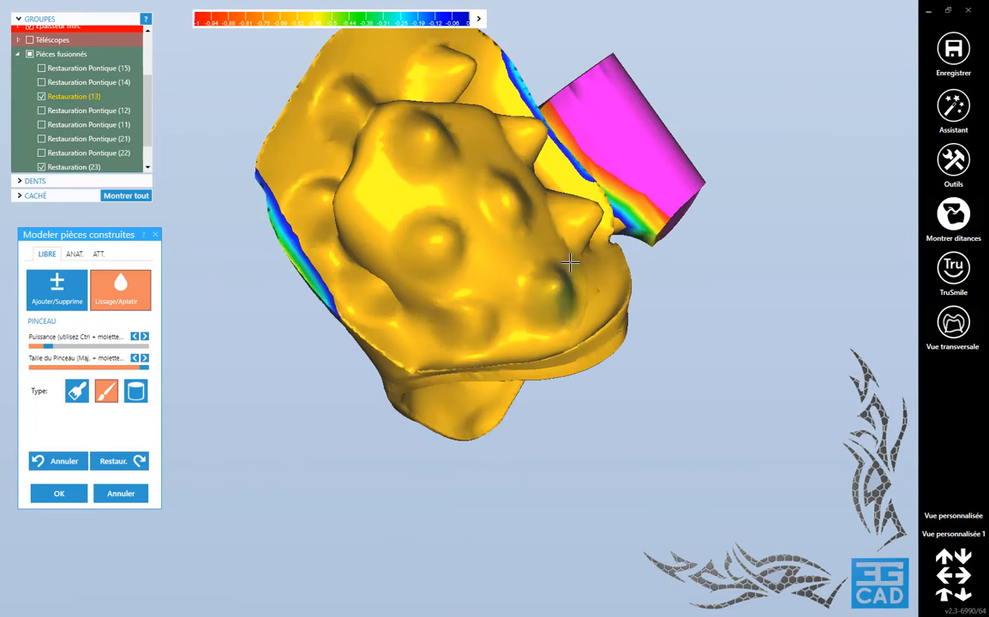
{"action": "mouse_move", "coordinate": [588, 215]}
{"action": "left_mouse_down"}
{"action": "mouse_move", "coordinate": [553, 197]}
{"action": "mouse_move", "coordinate": [470, 78]}
{"action": "left_mouse_up"}
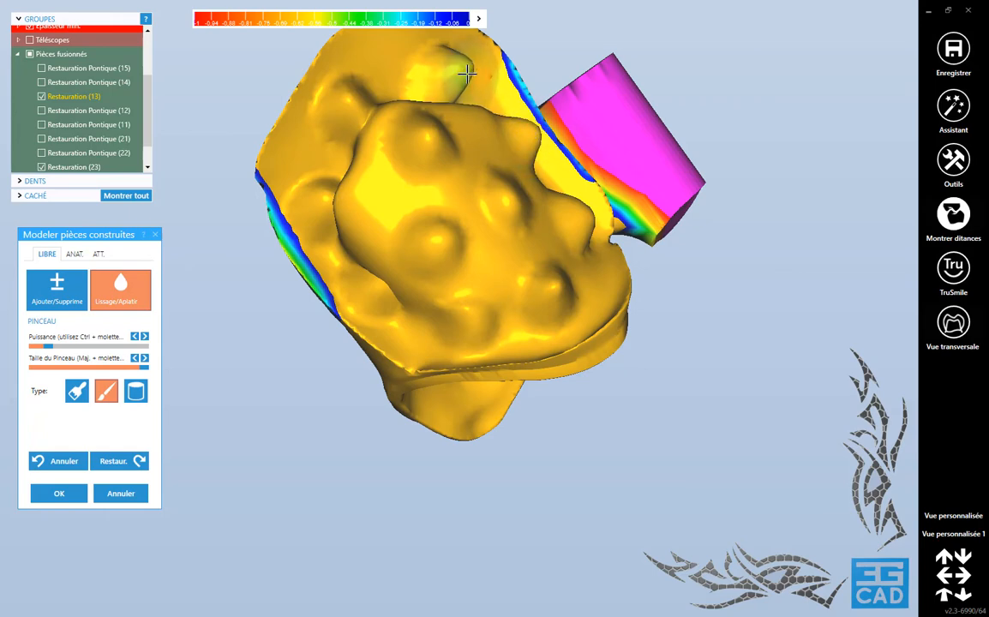
{"action": "right_click_drag", "start_coordinate": [426, 199], "coordinate": [463, 187]}
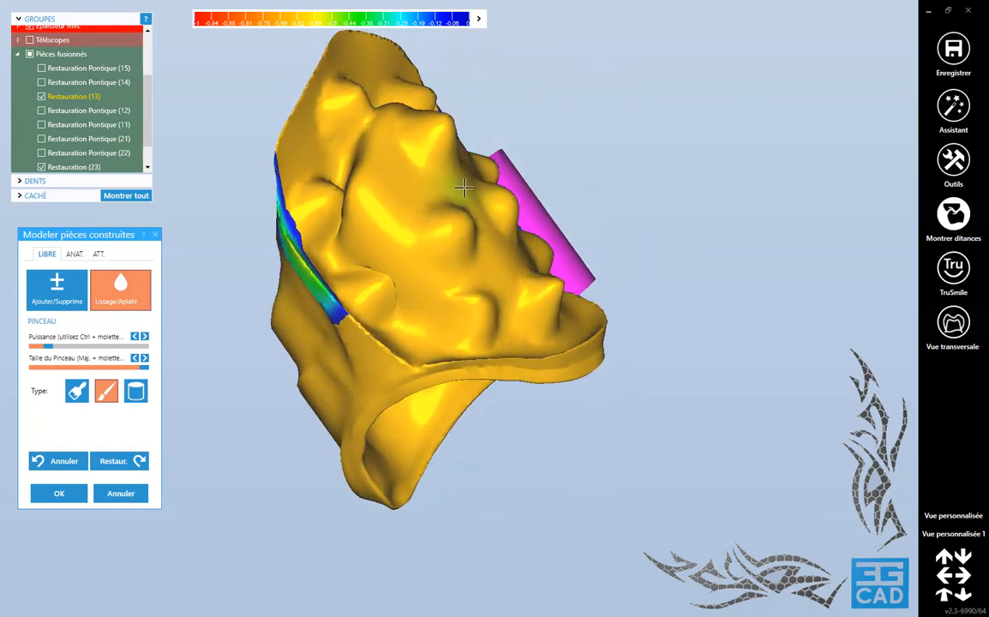
{"action": "scroll", "coordinate": [464, 193], "scroll_direction": "down", "scroll_amount": 3}
{"action": "right_click_drag", "start_coordinate": [461, 255], "coordinate": [426, 258]}
{"action": "scroll", "coordinate": [426, 258], "scroll_direction": "up", "scroll_amount": 3}
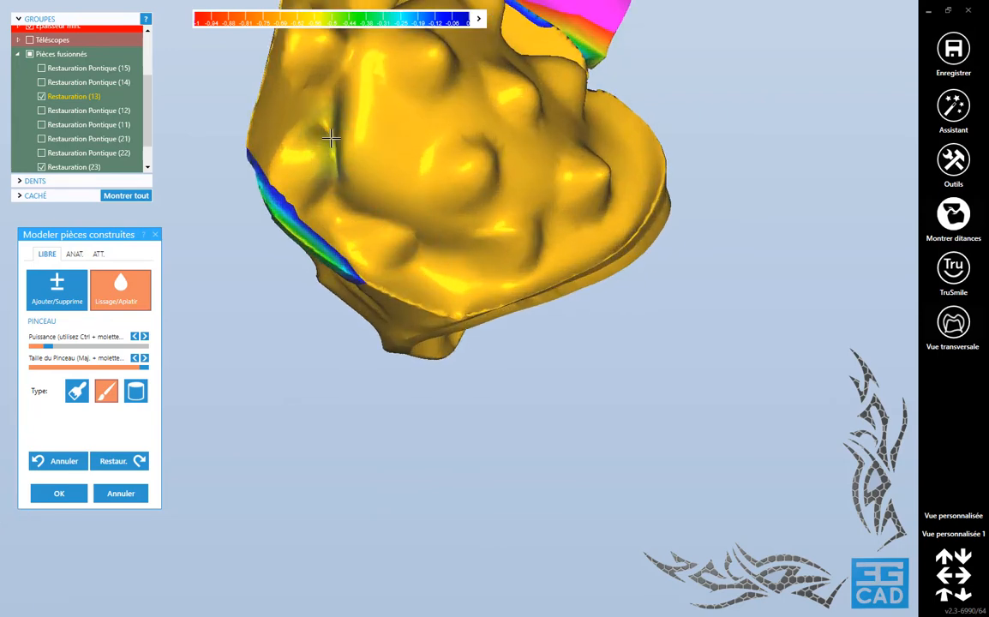
{"action": "scroll", "coordinate": [369, 170], "scroll_direction": "down", "scroll_amount": 3}
{"action": "mouse_move", "coordinate": [391, 173]}
{"action": "right_mouse_down"}
{"action": "mouse_move", "coordinate": [402, 174]}
{"action": "mouse_move", "coordinate": [380, 171]}
{"action": "right_mouse_up"}
- Smooth the irregularity at tooth 23's incisal edge and even out its palatal surface
{"action": "scroll", "coordinate": [380, 172], "scroll_direction": "down", "scroll_amount": 3}
{"action": "middle_click", "coordinate": [175, 142]}
{"action": "right_click_drag", "start_coordinate": [227, 159], "coordinate": [490, 331]}
{"action": "scroll", "coordinate": [489, 331], "scroll_direction": "up", "scroll_amount": 3}
{"action": "right_click_drag", "start_coordinate": [552, 355], "coordinate": [532, 386]}
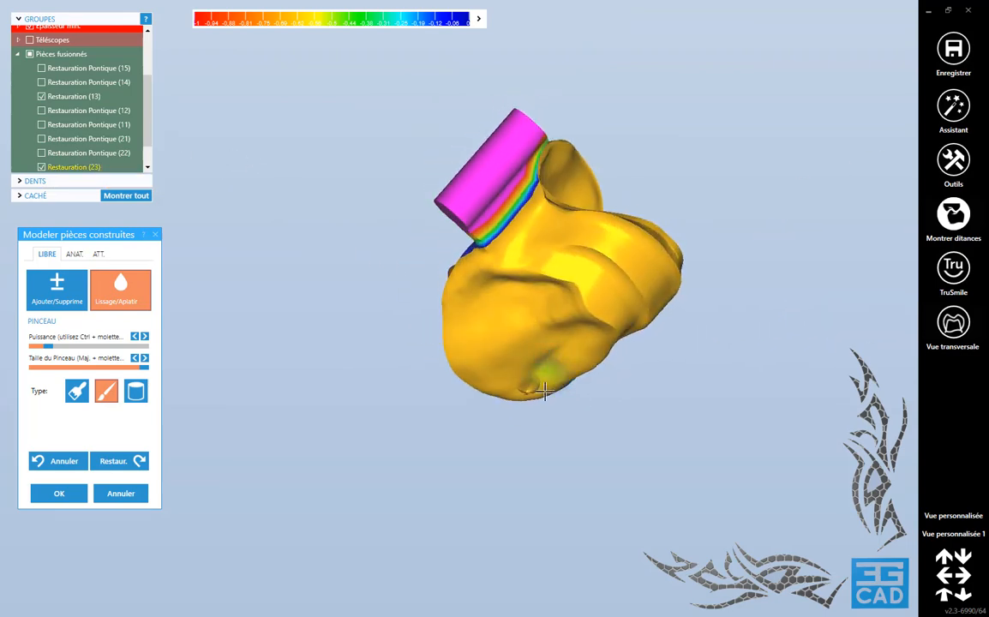
{"action": "scroll", "coordinate": [532, 386], "scroll_direction": "up", "scroll_amount": 5}
{"action": "mouse_move", "coordinate": [521, 386]}
{"action": "left_mouse_down"}
{"action": "mouse_move", "coordinate": [497, 380]}
{"action": "mouse_move", "coordinate": [501, 360]}
{"action": "left_mouse_up"}
{"action": "mouse_move", "coordinate": [502, 360]}
{"action": "right_mouse_down"}
{"action": "mouse_move", "coordinate": [541, 305]}
{"action": "mouse_move", "coordinate": [507, 283]}
{"action": "right_mouse_up"}
{"action": "scroll", "coordinate": [518, 345], "scroll_direction": "down", "scroll_amount": 5}
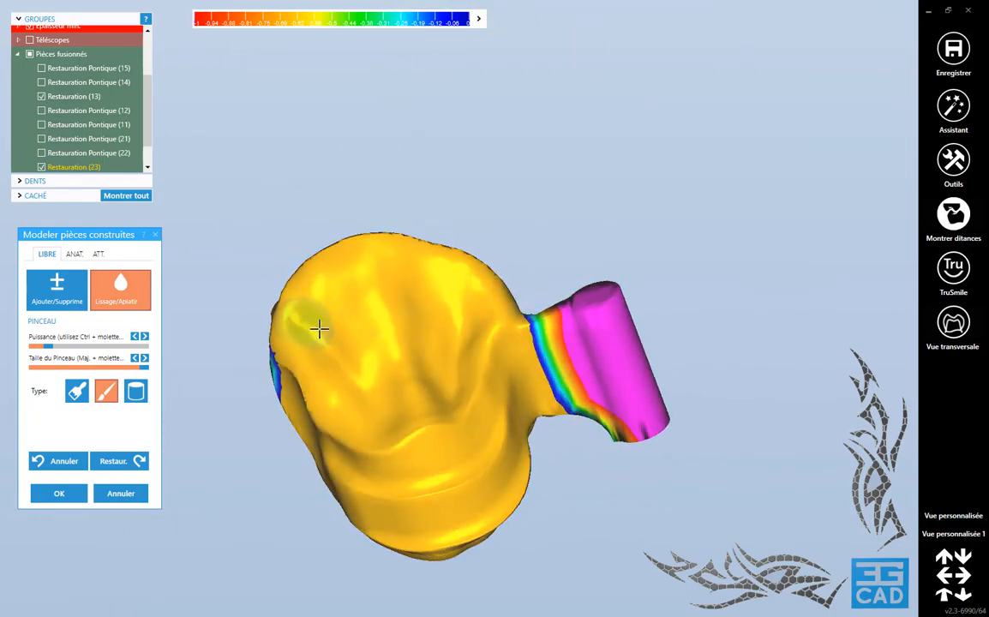
{"action": "scroll", "coordinate": [349, 380], "scroll_direction": "down", "scroll_amount": 3}
{"action": "right_click_drag", "start_coordinate": [393, 398], "coordinate": [422, 410]}
{"action": "scroll", "coordinate": [427, 407], "scroll_direction": "down", "scroll_amount": 3}
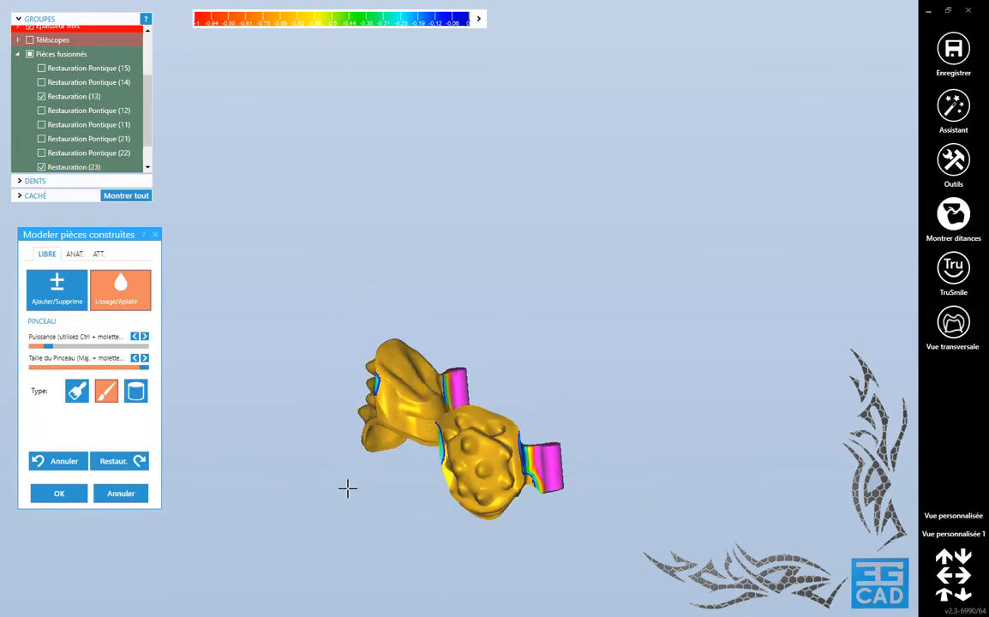
- Round off the protruding spike tips on tooth 23 in profile, accept the modelling, and save the changes
{"action": "right_click_drag", "start_coordinate": [346, 490], "coordinate": [46, 512]}
{"action": "scroll", "coordinate": [360, 448], "scroll_direction": "up", "scroll_amount": 6}
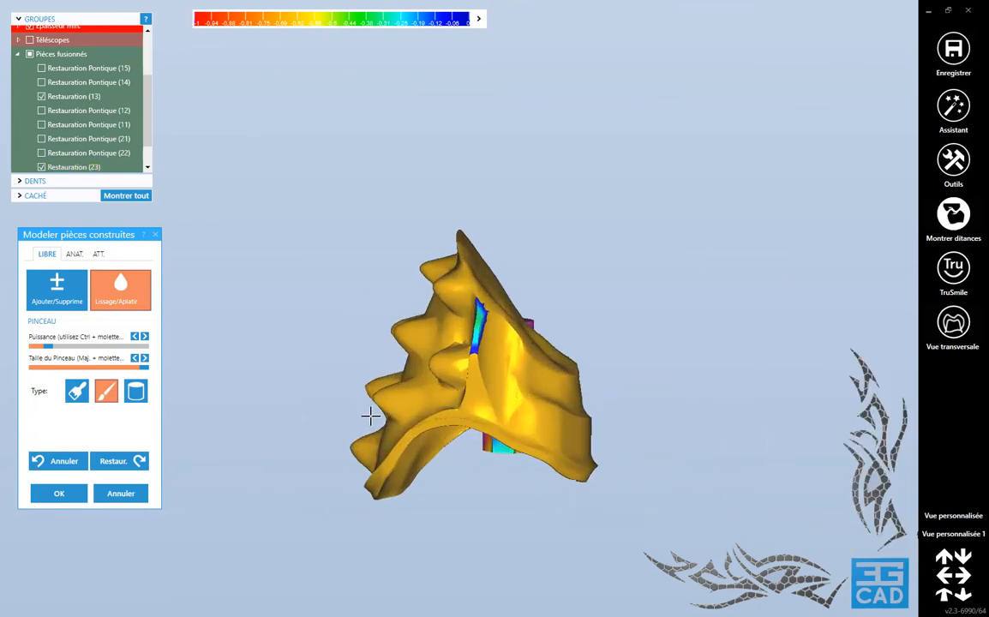
{"action": "left_click_drag", "start_coordinate": [374, 379], "coordinate": [364, 374]}
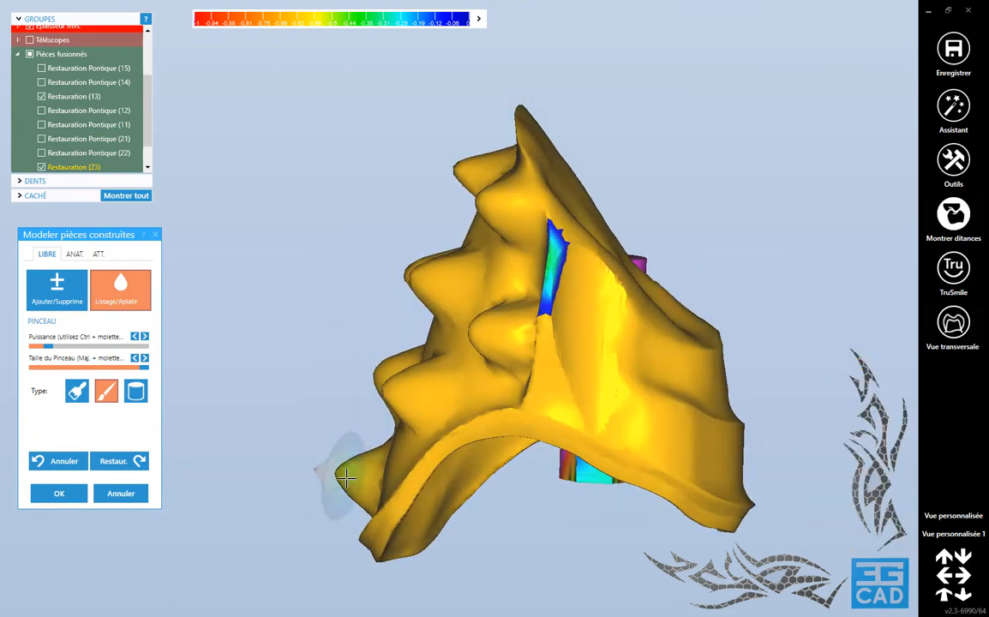
{"action": "mouse_move", "coordinate": [346, 476]}
{"action": "left_mouse_down"}
{"action": "mouse_move", "coordinate": [331, 464]}
{"action": "mouse_move", "coordinate": [380, 419]}
{"action": "mouse_move", "coordinate": [393, 385]}
{"action": "left_mouse_up"}
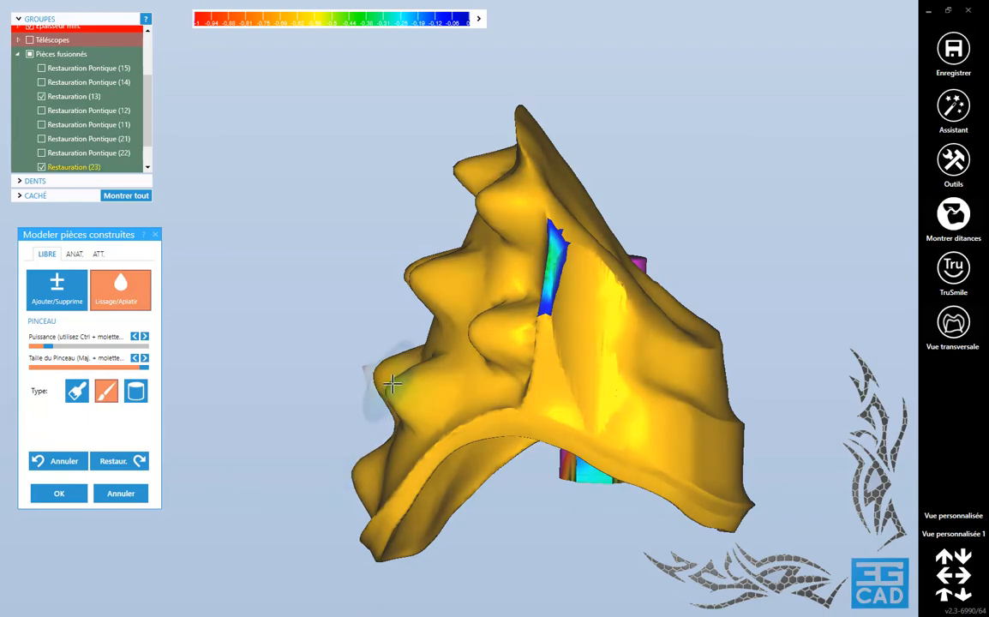
{"action": "scroll", "coordinate": [415, 295], "scroll_direction": "down", "scroll_amount": 4}
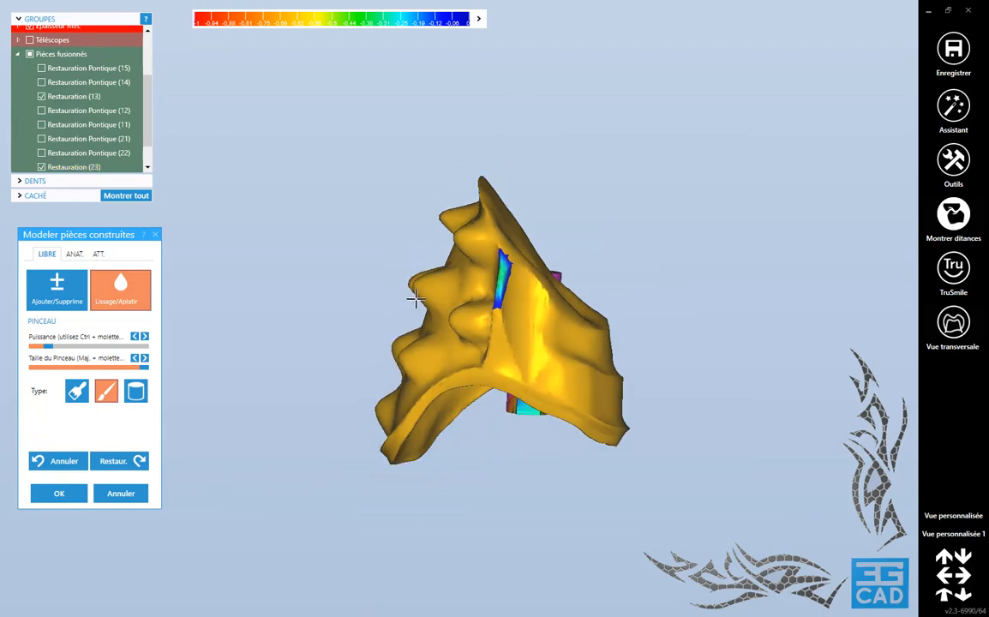
{"action": "right_click_drag", "start_coordinate": [415, 298], "coordinate": [503, 292]}
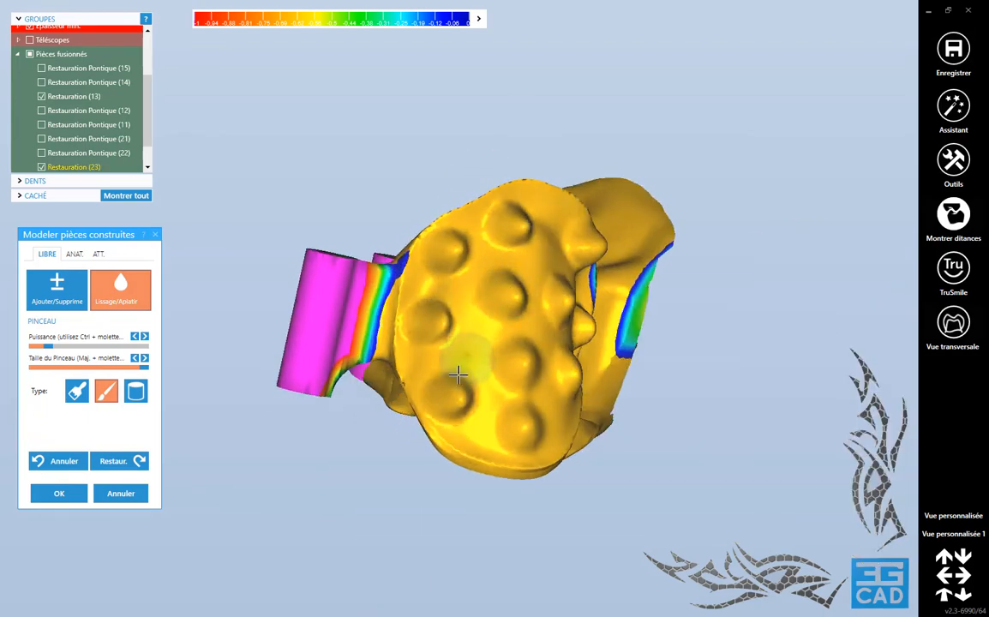
{"action": "left_click", "coordinate": [73, 495]}
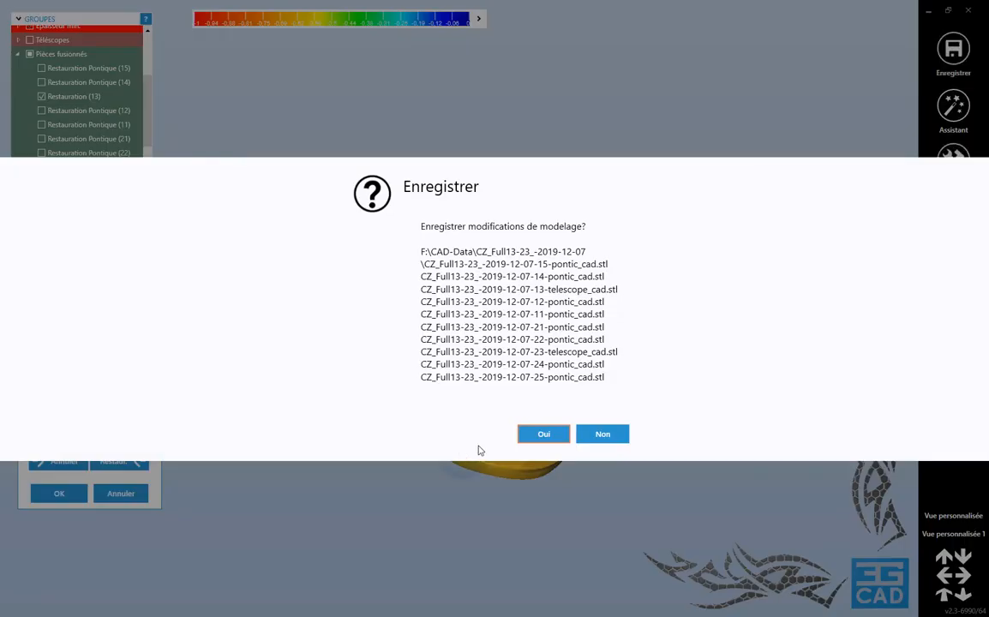
{"action": "left_click", "coordinate": [541, 436]}
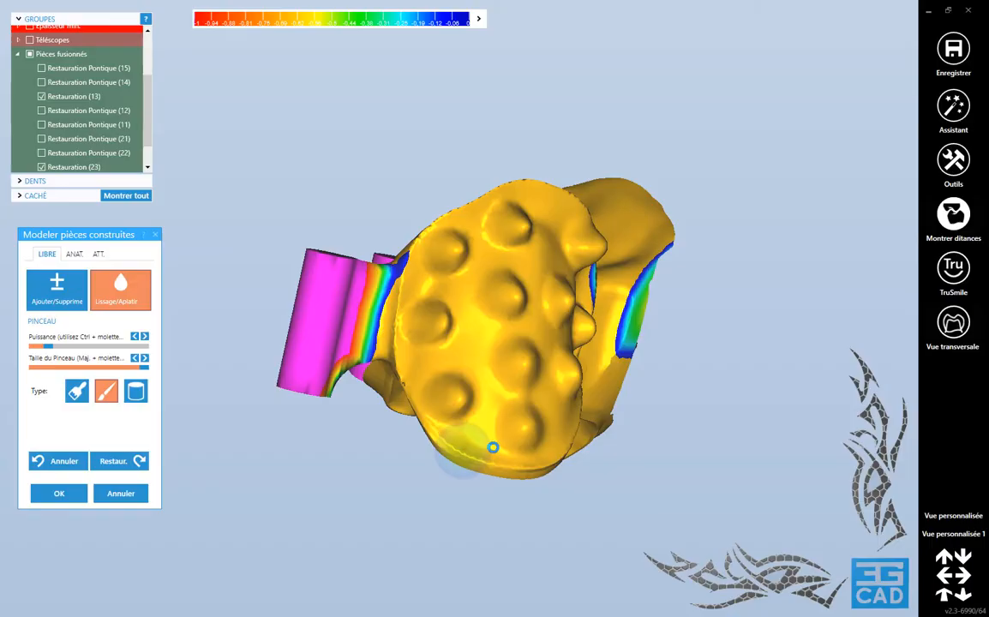
- Display the jaw scan together with the merged restorations on teeth 13 and 23
{"action": "scroll", "coordinate": [372, 446], "scroll_direction": "down", "scroll_amount": 2}
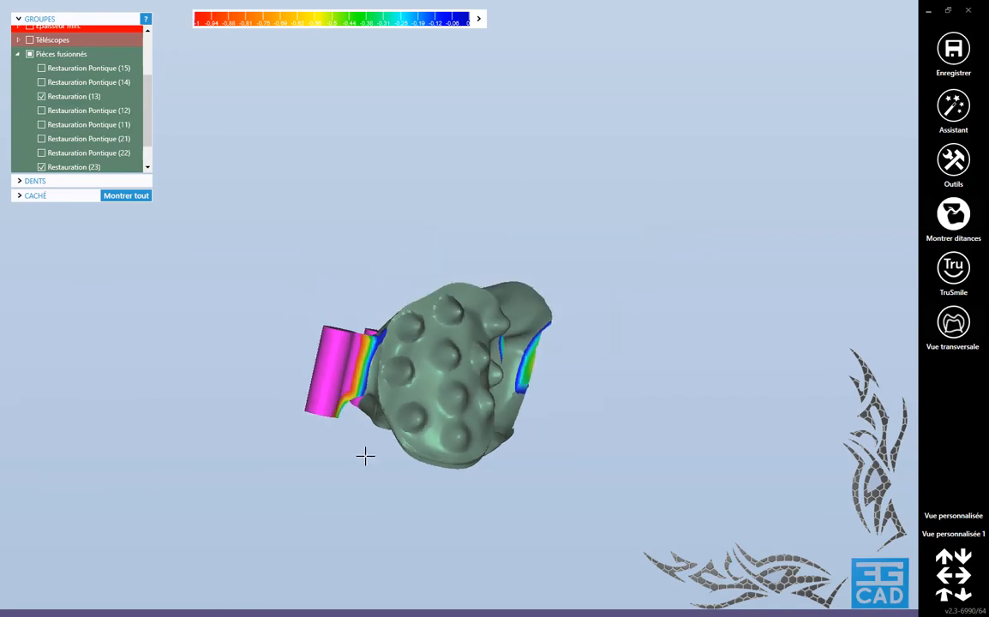
{"action": "right_click_drag", "start_coordinate": [364, 456], "coordinate": [442, 341]}
{"action": "scroll", "coordinate": [403, 307], "scroll_direction": "down", "scroll_amount": 2}
{"action": "right_click_drag", "start_coordinate": [364, 276], "coordinate": [385, 299]}
{"action": "middle_click_drag", "start_coordinate": [385, 299], "coordinate": [520, 355]}
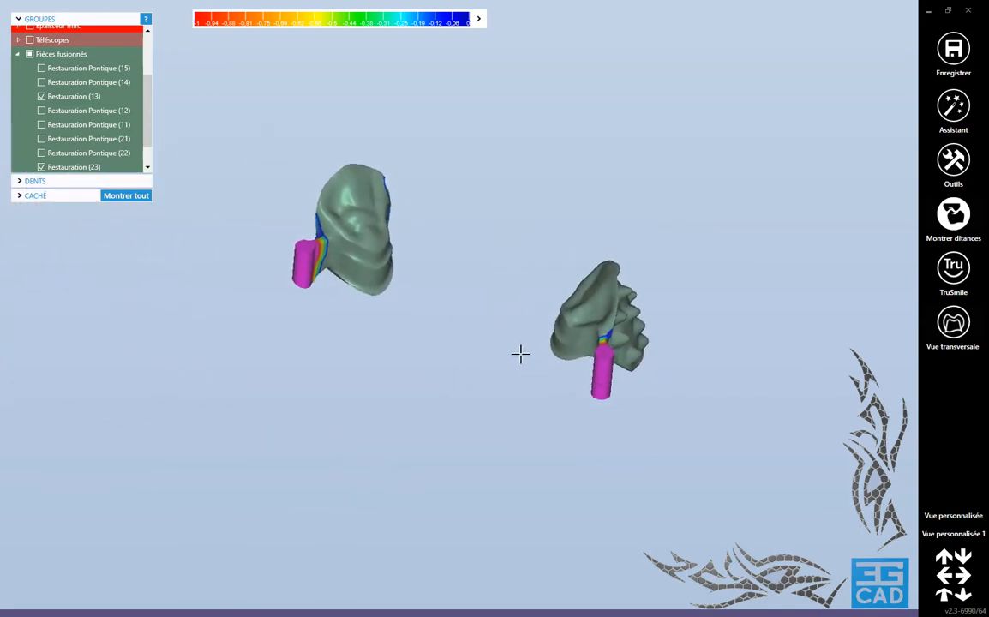
{"action": "mouse_move", "coordinate": [520, 355]}
{"action": "right_mouse_down"}
{"action": "mouse_move", "coordinate": [529, 356]}
{"action": "mouse_move", "coordinate": [502, 357]}
{"action": "right_mouse_up"}
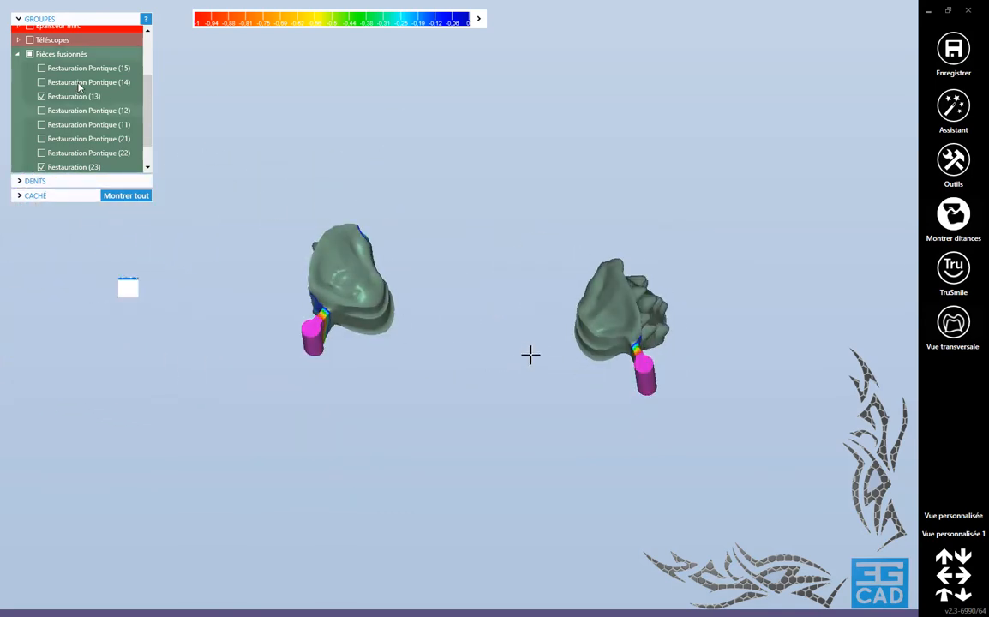
{"action": "scroll", "coordinate": [504, 369], "scroll_direction": "down", "scroll_amount": 2}
{"action": "right_click_drag", "start_coordinate": [348, 358], "coordinate": [413, 353]}
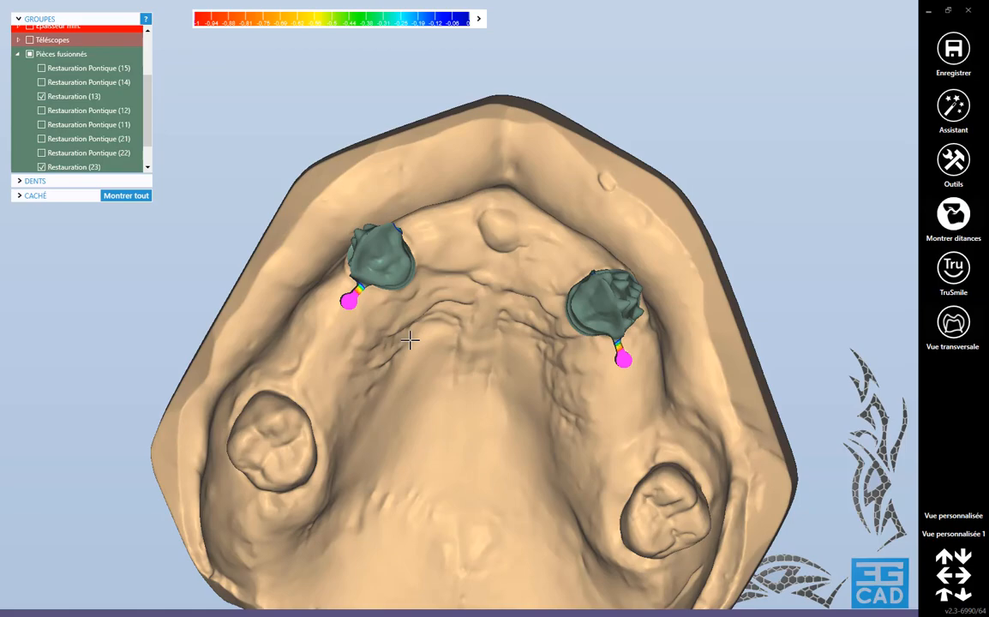
{"action": "right_click_drag", "start_coordinate": [464, 385], "coordinate": [487, 393]}
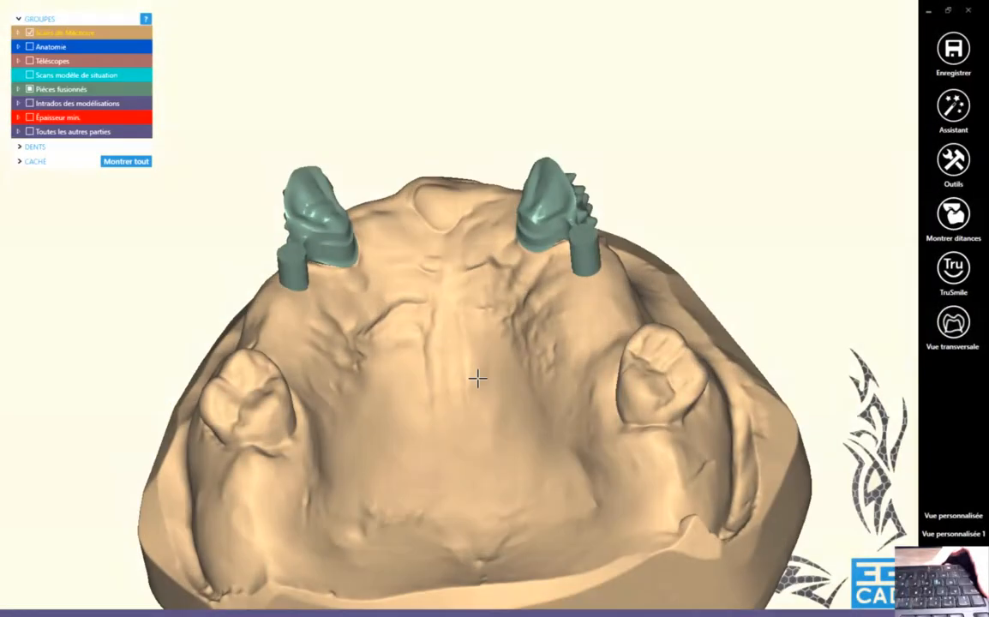
- Examine the finished telescopes on teeth 13 and 23, their distal attachments and their fit on the jaw model
{"action": "scroll", "coordinate": [477, 378], "scroll_direction": "up", "scroll_amount": 5}
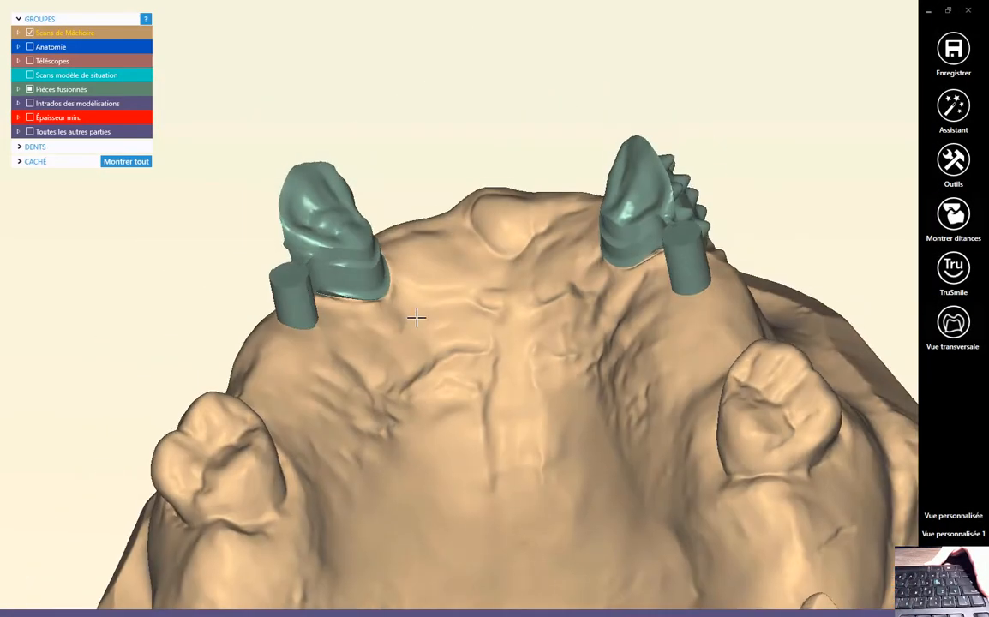
{"action": "right_click_drag", "start_coordinate": [416, 318], "coordinate": [383, 324]}
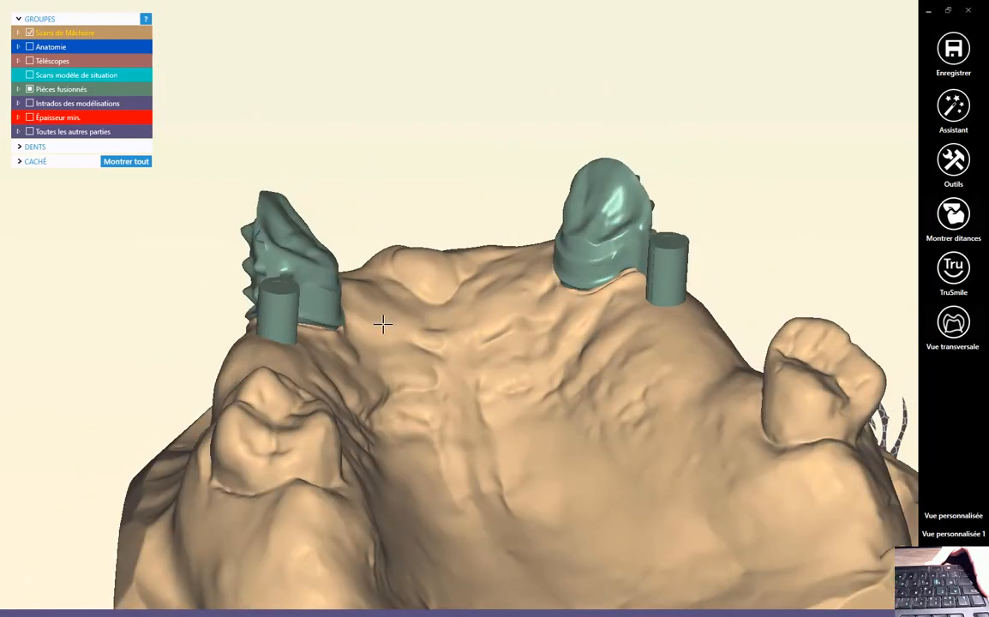
{"action": "right_click_drag", "start_coordinate": [261, 343], "coordinate": [264, 319]}
{"action": "scroll", "coordinate": [273, 313], "scroll_direction": "up", "scroll_amount": 5}
{"action": "scroll", "coordinate": [319, 318], "scroll_direction": "up", "scroll_amount": 2}
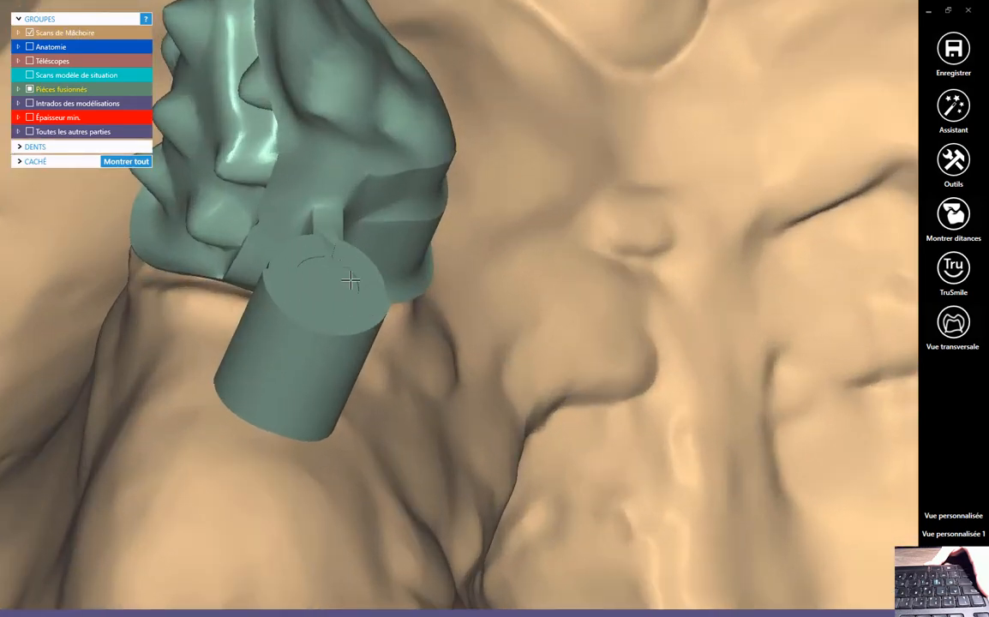
{"action": "scroll", "coordinate": [375, 324], "scroll_direction": "down", "scroll_amount": 4}
{"action": "right_click_drag", "start_coordinate": [442, 327], "coordinate": [472, 377]}
{"action": "scroll", "coordinate": [434, 362], "scroll_direction": "down", "scroll_amount": 2}
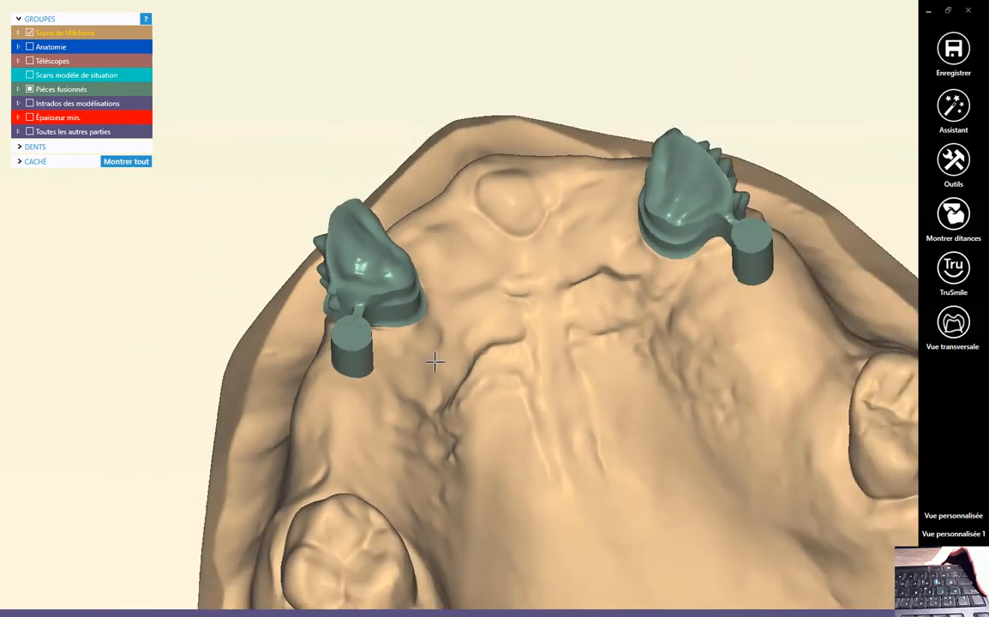
{"action": "scroll", "coordinate": [434, 361], "scroll_direction": "down", "scroll_amount": 3}
{"action": "right_click_drag", "start_coordinate": [541, 343], "coordinate": [543, 351]}
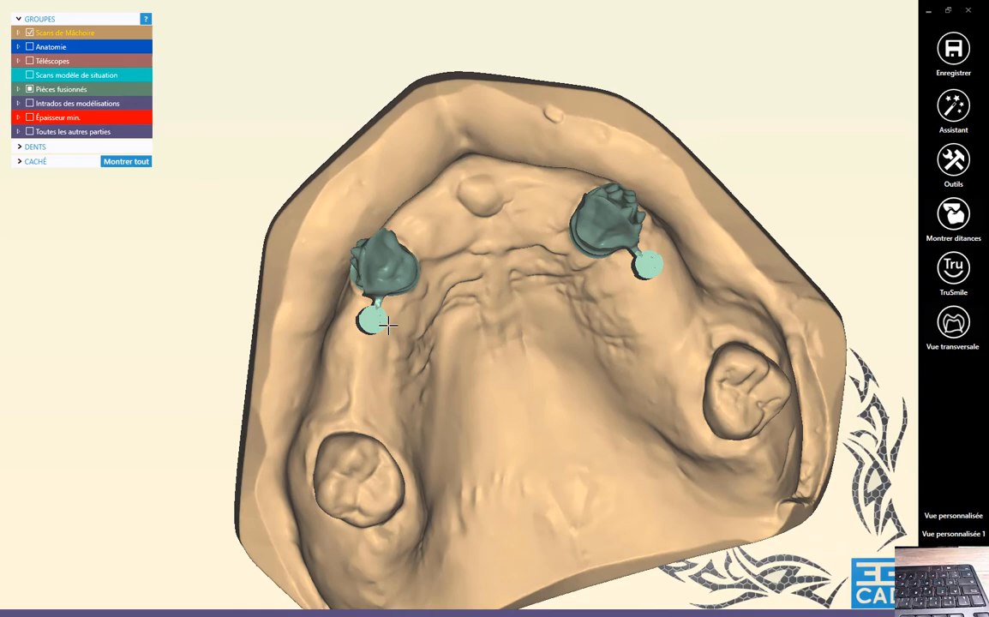
{"action": "right_click_drag", "start_coordinate": [478, 343], "coordinate": [294, 302]}
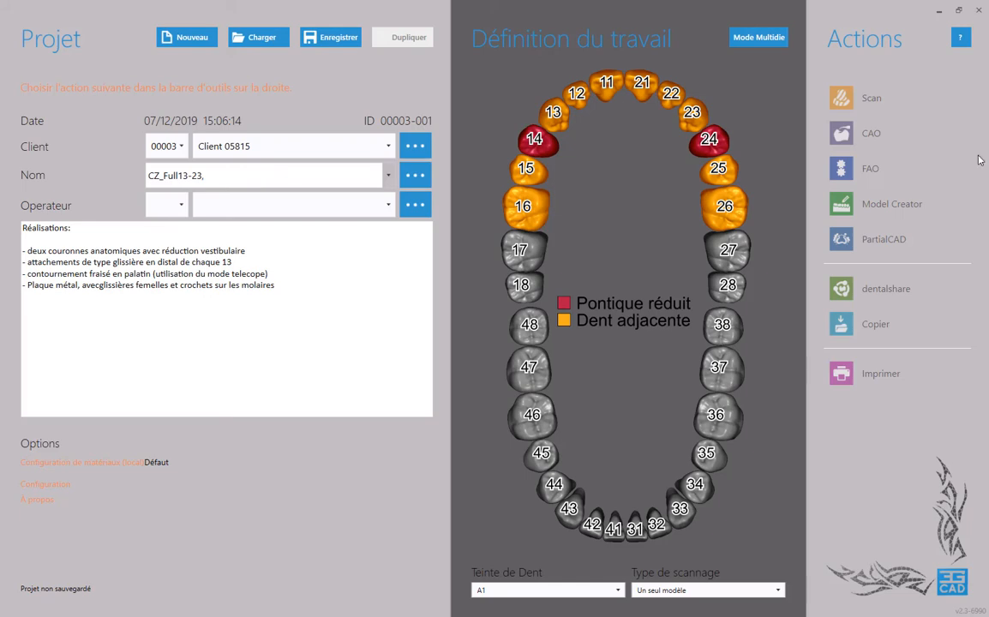
- Switch to the project database and check tooth 14's work type and material in the reduced-pontic work definition
{"action": "mouse_move", "coordinate": [556, 117]}
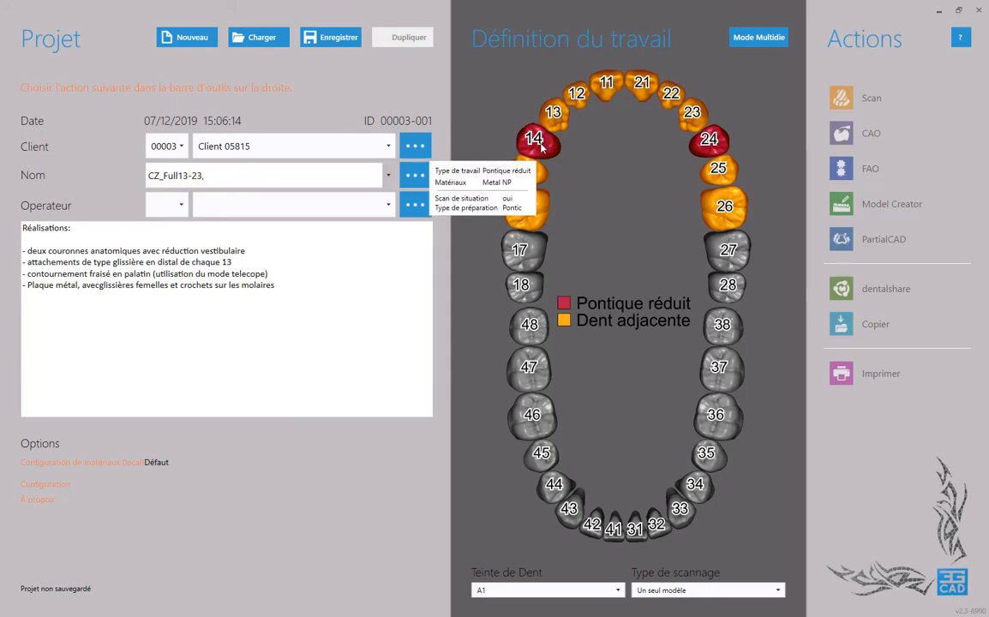
- Start the design from the scanned files and mark the mesial and distal contact points of tooth 24
{"action": "mouse_move", "coordinate": [533, 155]}
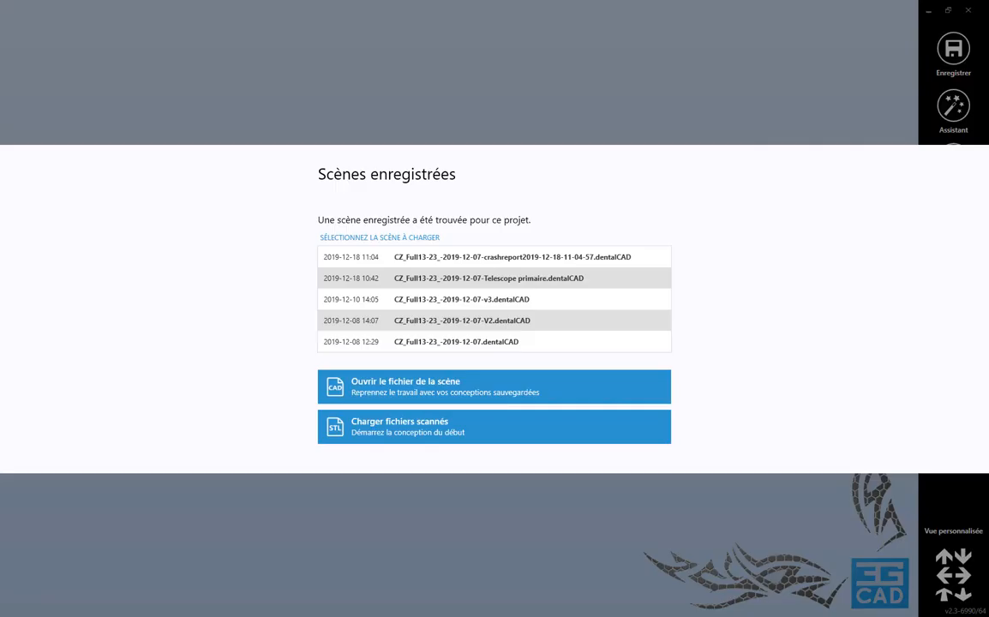
{"action": "left_click", "coordinate": [436, 433]}
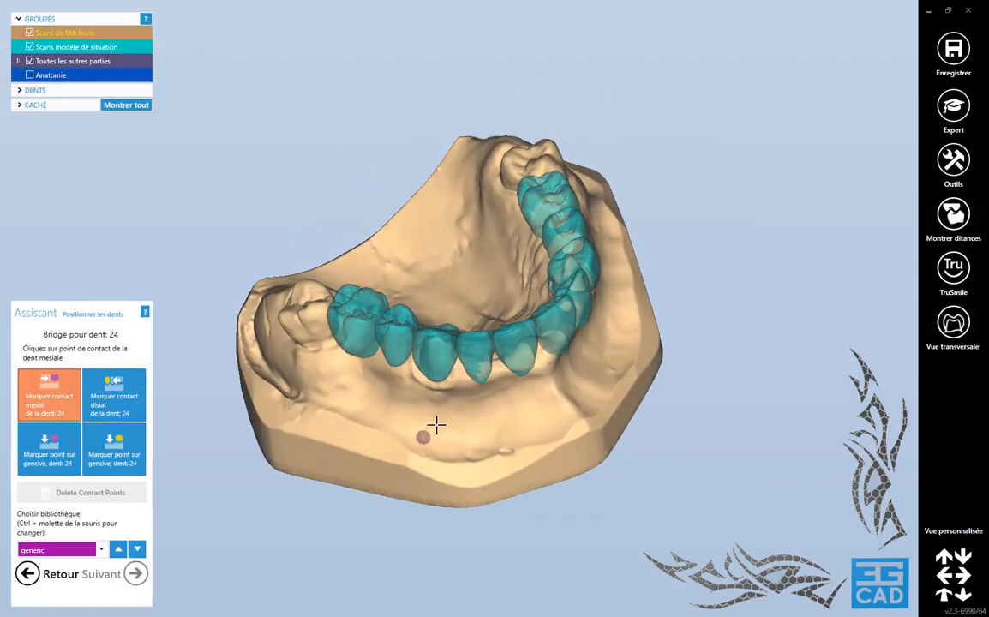
{"action": "right_click_drag", "start_coordinate": [436, 426], "coordinate": [559, 280]}
{"action": "scroll", "coordinate": [544, 279], "scroll_direction": "up", "scroll_amount": 4}
{"action": "scroll", "coordinate": [551, 285], "scroll_direction": "down", "scroll_amount": 3}
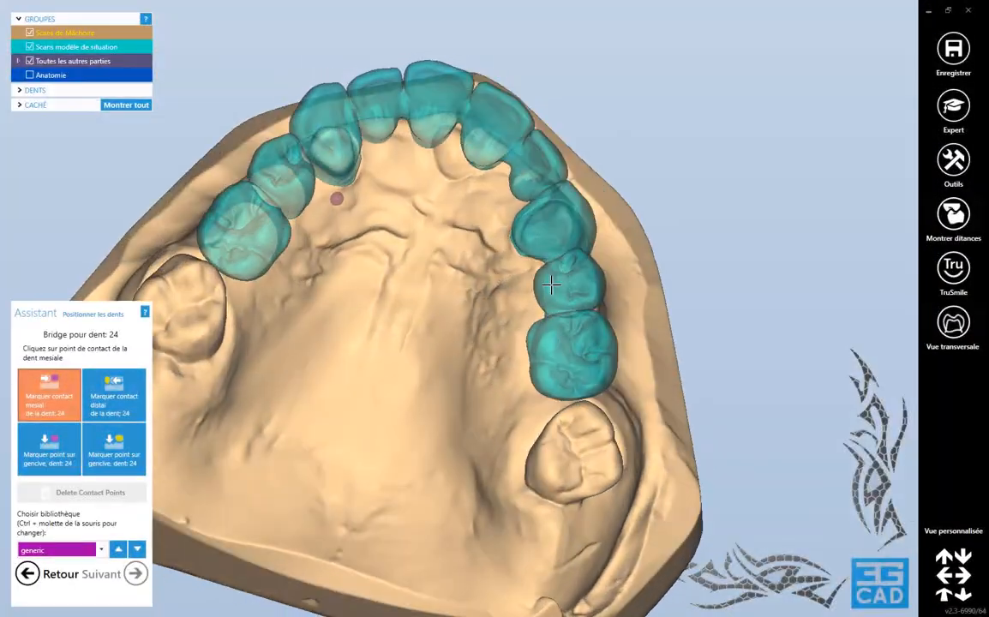
{"action": "scroll", "coordinate": [482, 285], "scroll_direction": "up", "scroll_amount": 2}
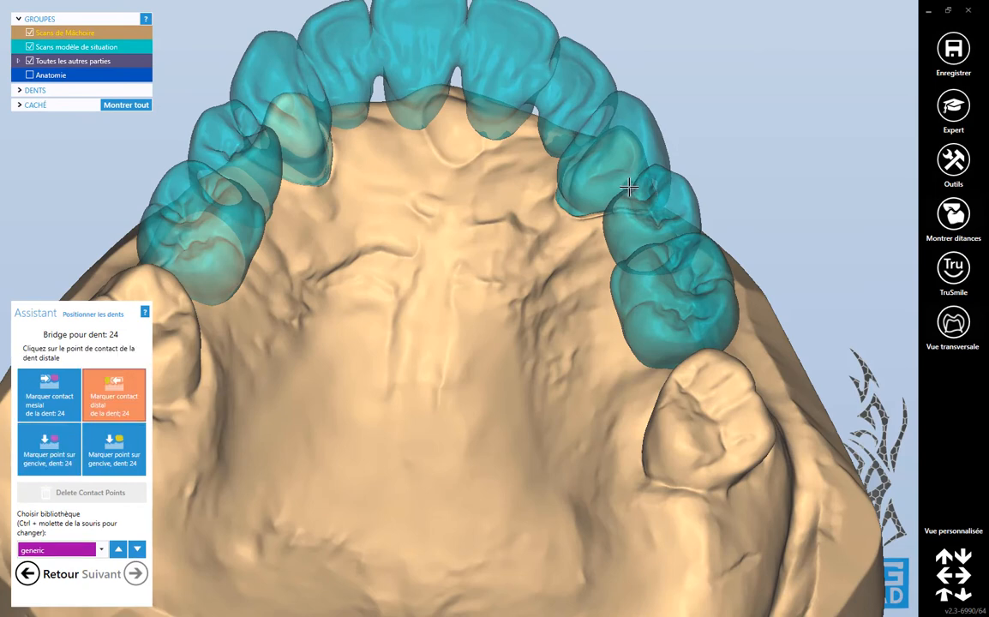
{"action": "left_click", "coordinate": [654, 268]}
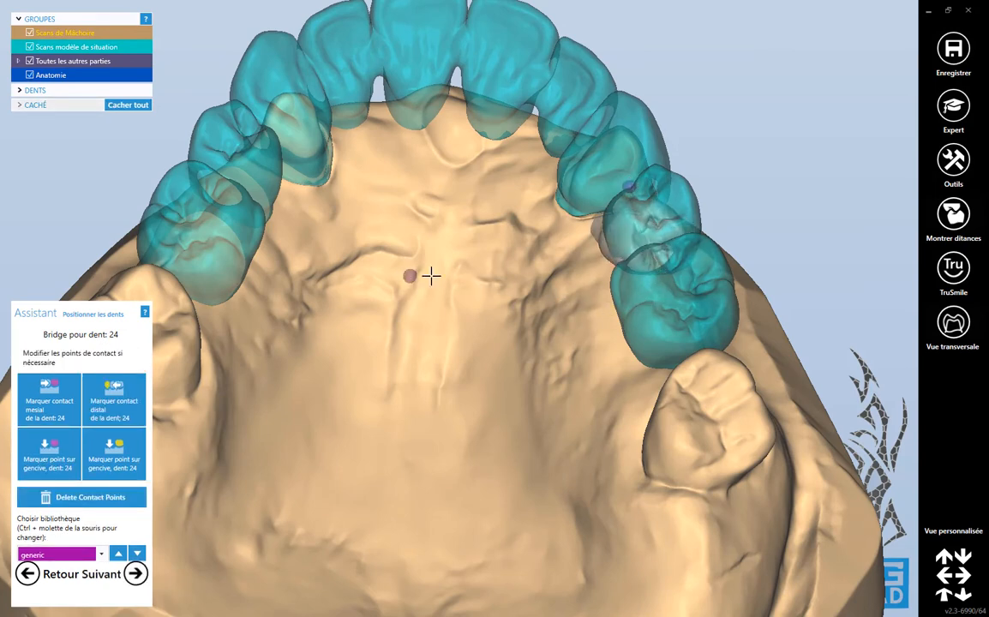
- Mark the distal gingiva point of tooth 24 on the ridge beneath its situation tooth
{"action": "right_click_drag", "start_coordinate": [505, 267], "coordinate": [544, 274]}
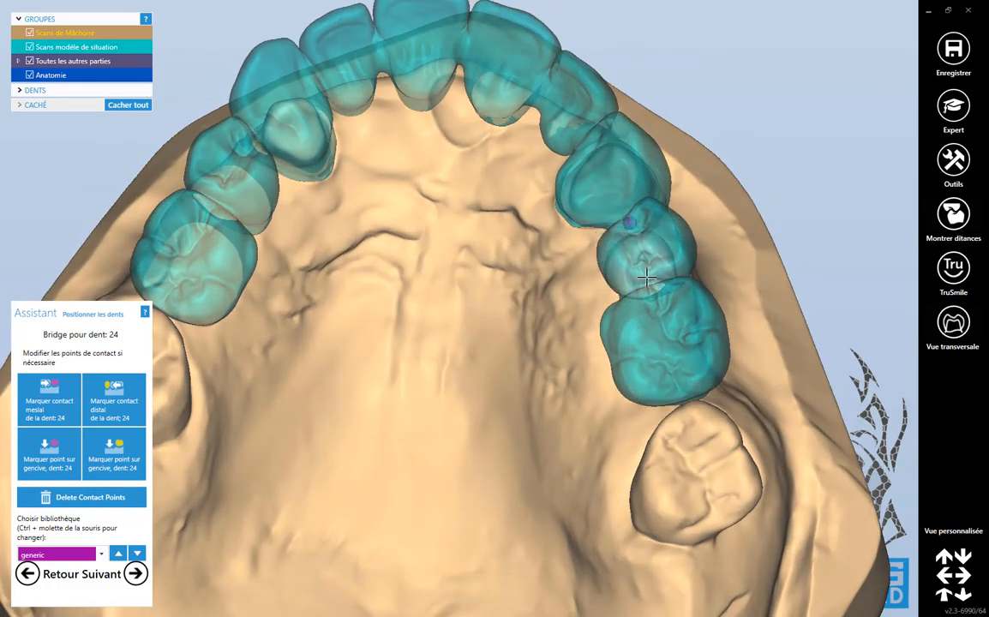
{"action": "right_click_drag", "start_coordinate": [683, 295], "coordinate": [684, 296]}
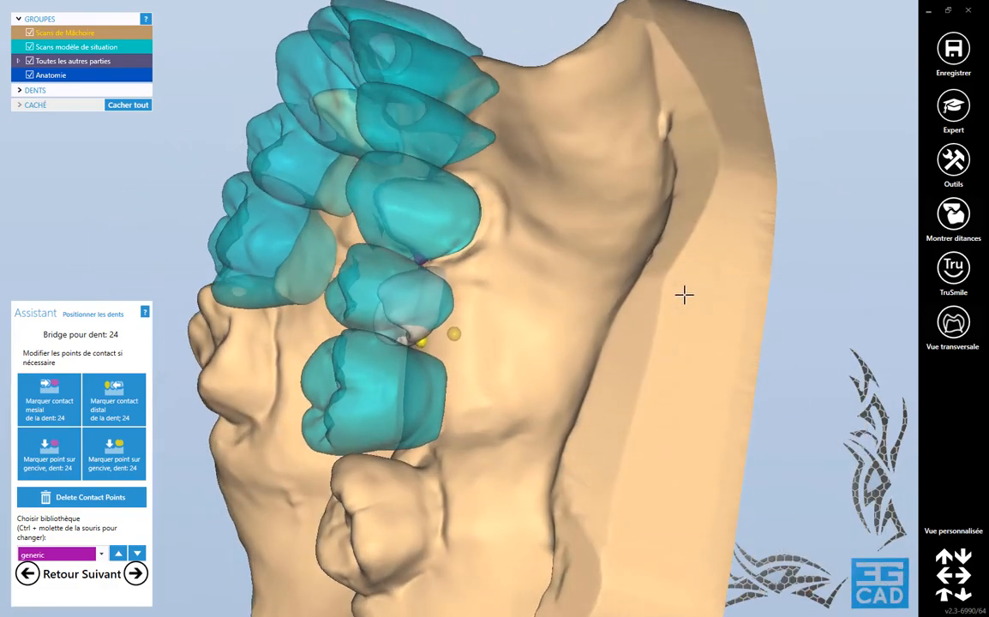
{"action": "scroll", "coordinate": [438, 360], "scroll_direction": "up", "scroll_amount": 3}
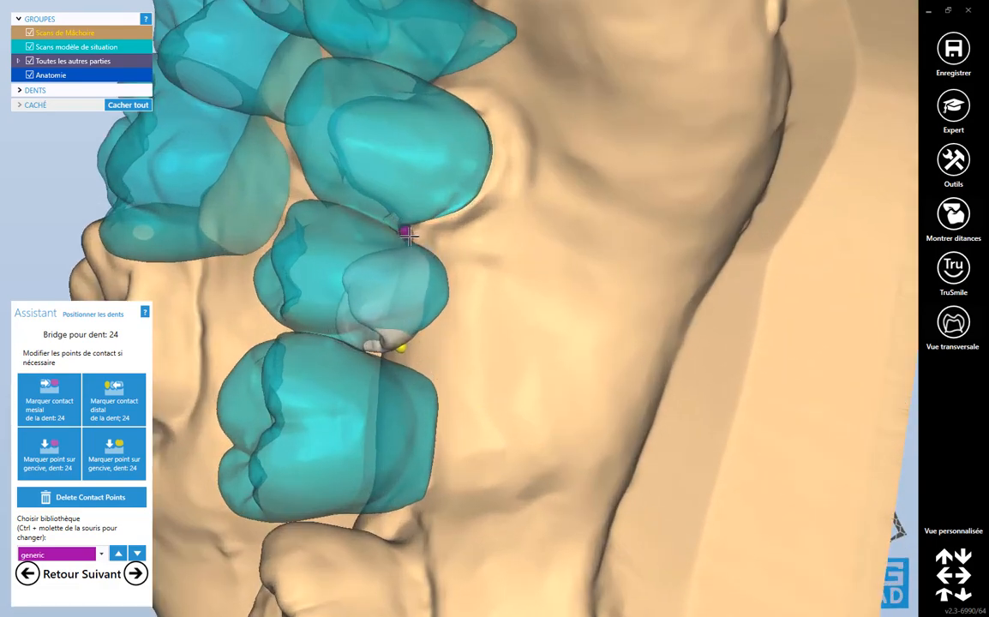
{"action": "left_click", "coordinate": [121, 453]}
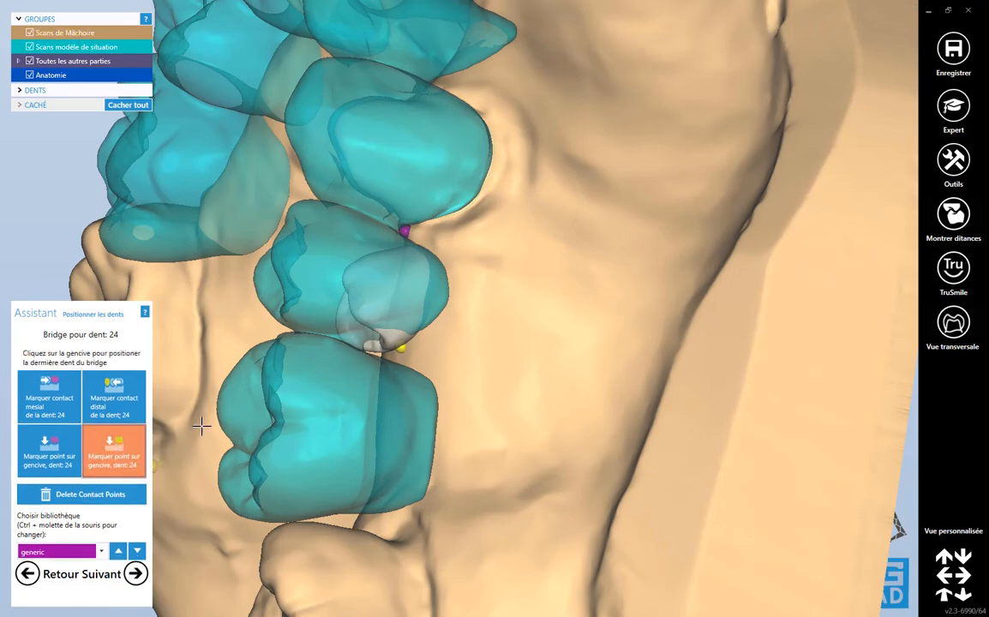
{"action": "left_click", "coordinate": [396, 344]}
{"action": "right_click_drag", "start_coordinate": [460, 360], "coordinate": [391, 384]}
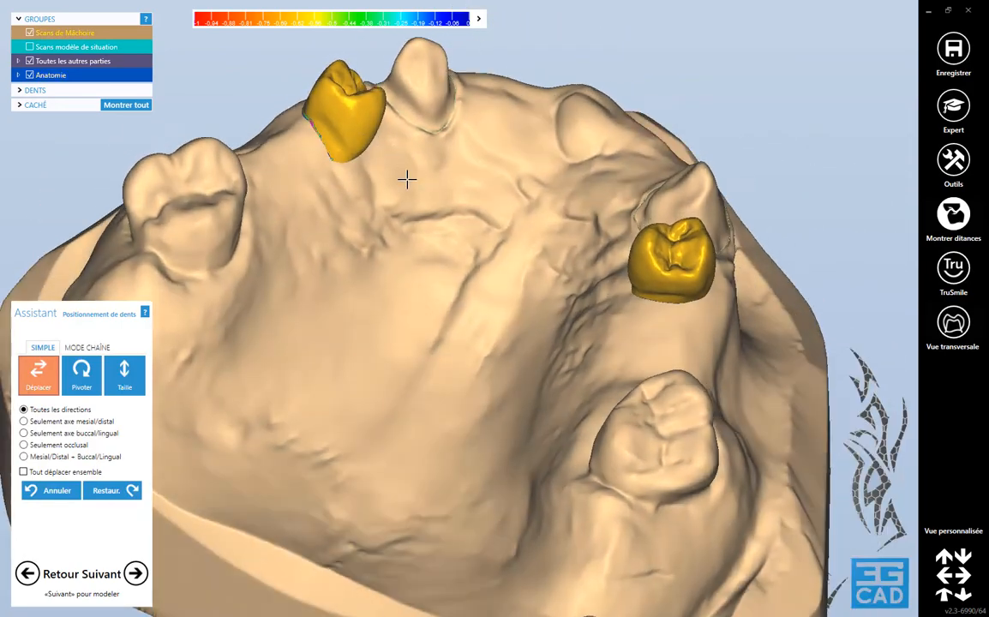
- Show the situation model scan and move pontic 14 to line up with its situation tooth
{"action": "left_click", "coordinate": [30, 48]}
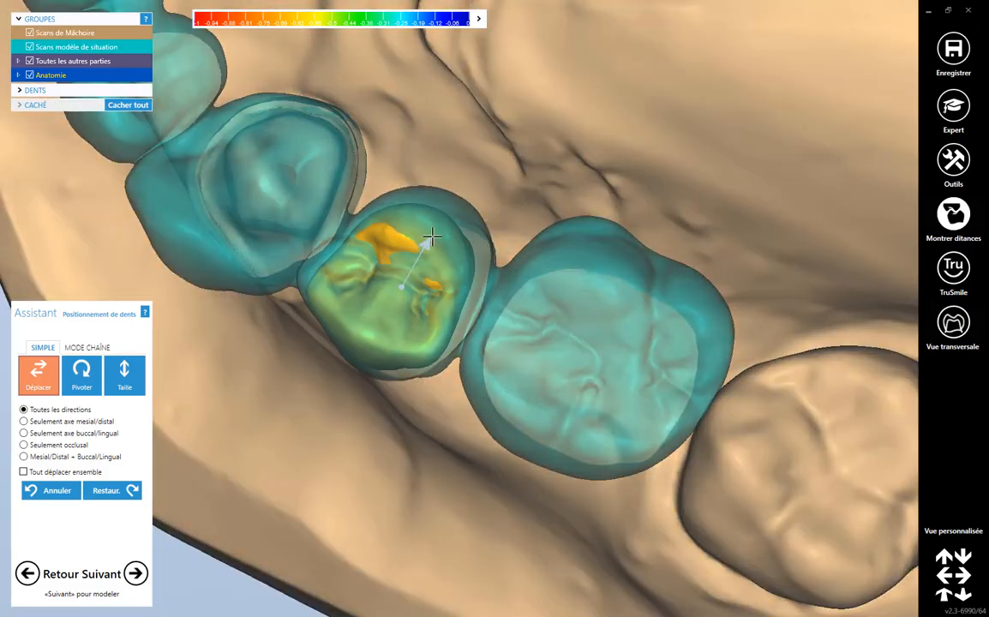
{"action": "left_click_drag", "start_coordinate": [442, 215], "coordinate": [411, 230]}
{"action": "left_click_drag", "start_coordinate": [412, 230], "coordinate": [403, 236]}
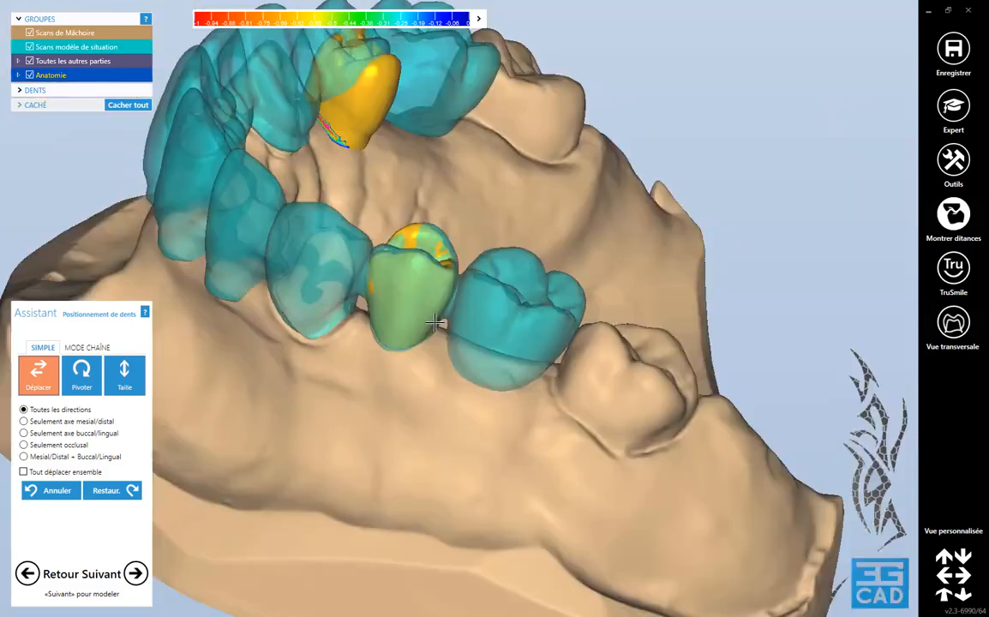
{"action": "right_click_drag", "start_coordinate": [435, 322], "coordinate": [497, 373]}
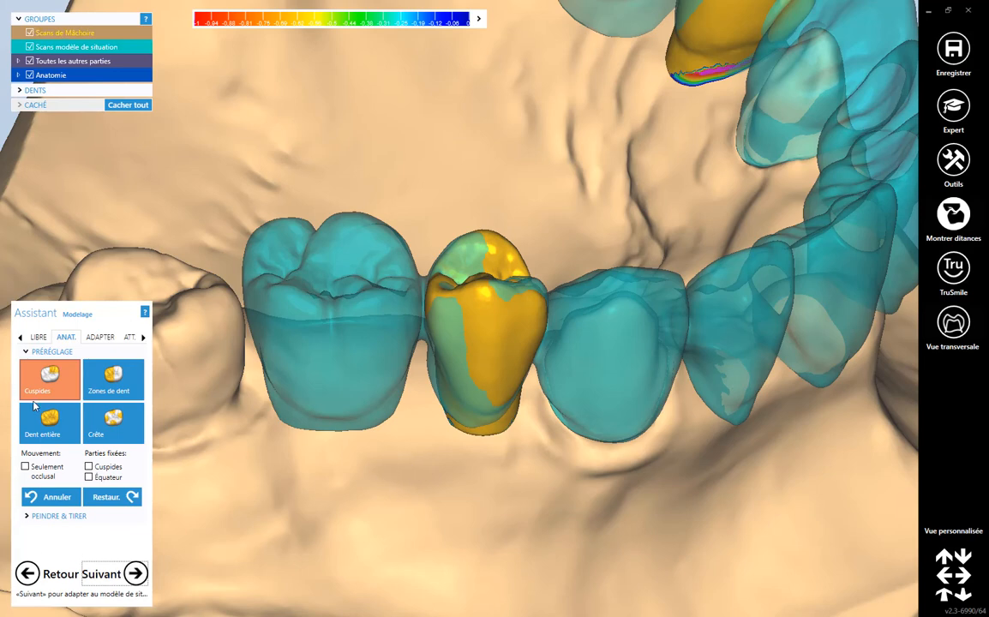
- Fit the pontics to the situation model with automatic adaptation, skipping the proximal adaptation
{"action": "left_click", "coordinate": [100, 337]}
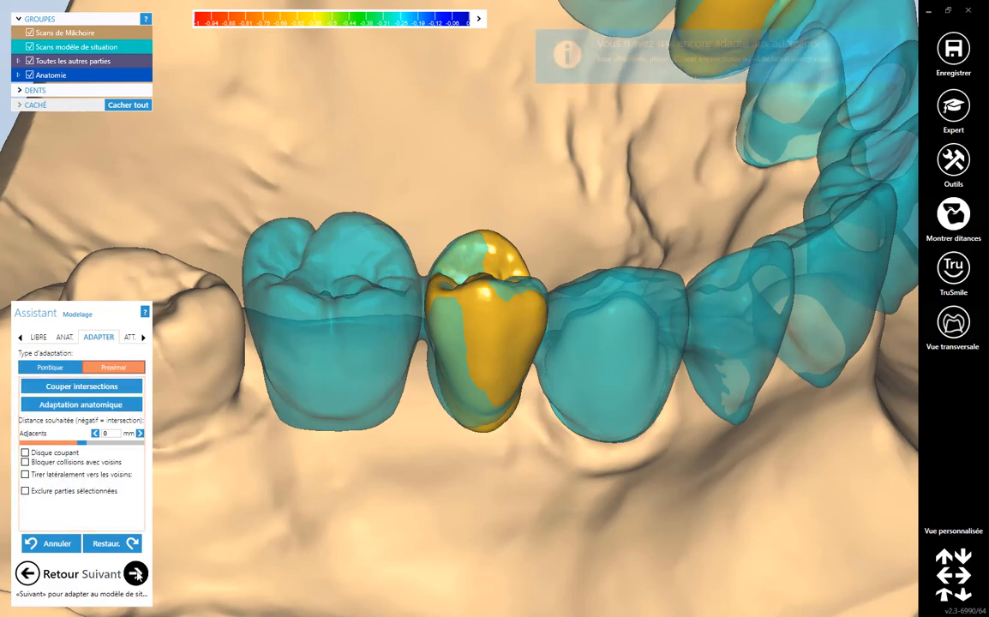
{"action": "left_click", "coordinate": [136, 574]}
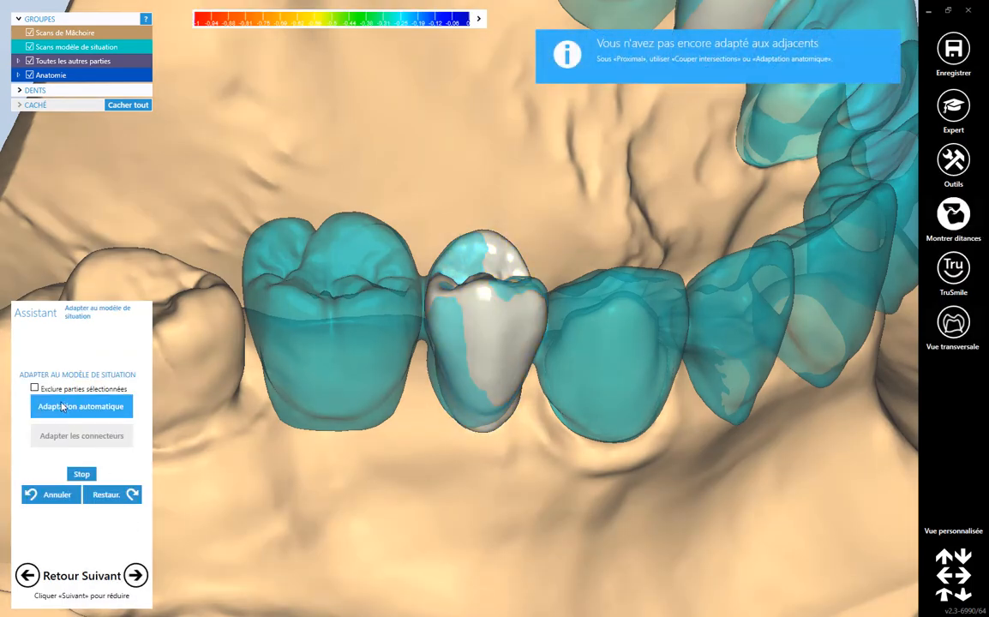
{"action": "left_click", "coordinate": [62, 408]}
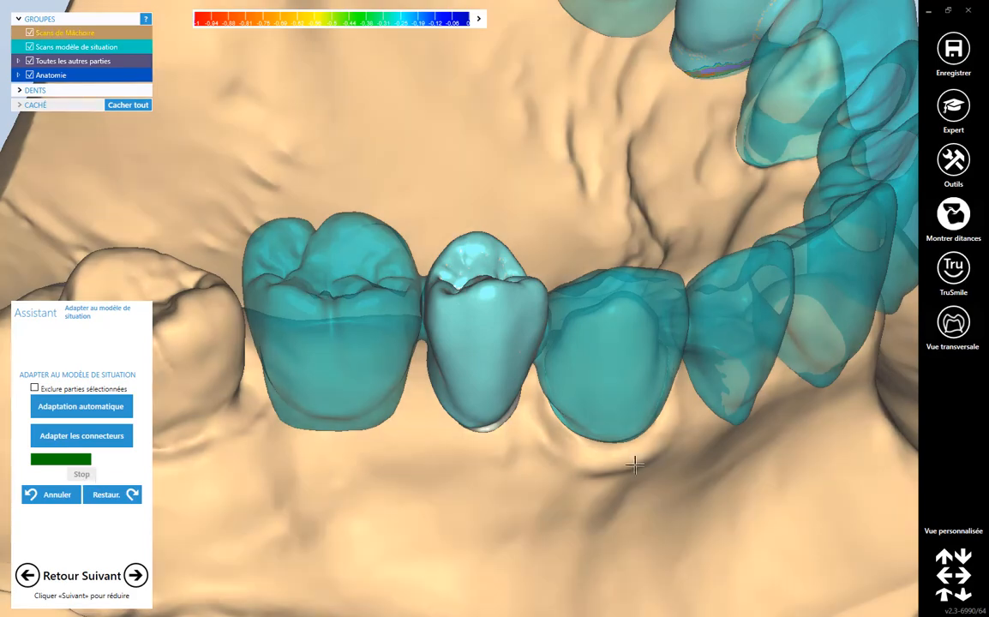
{"action": "right_click_drag", "start_coordinate": [634, 464], "coordinate": [558, 437]}
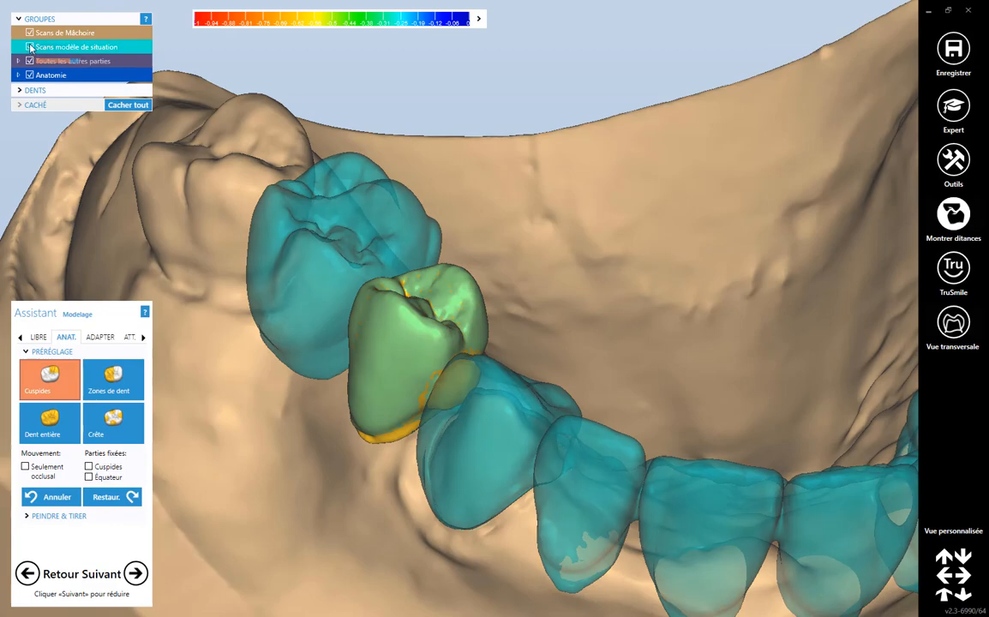
- Hide the situation model scan and smooth the mesial side of pontic 24 with the smoothing brush
{"action": "left_click", "coordinate": [30, 47]}
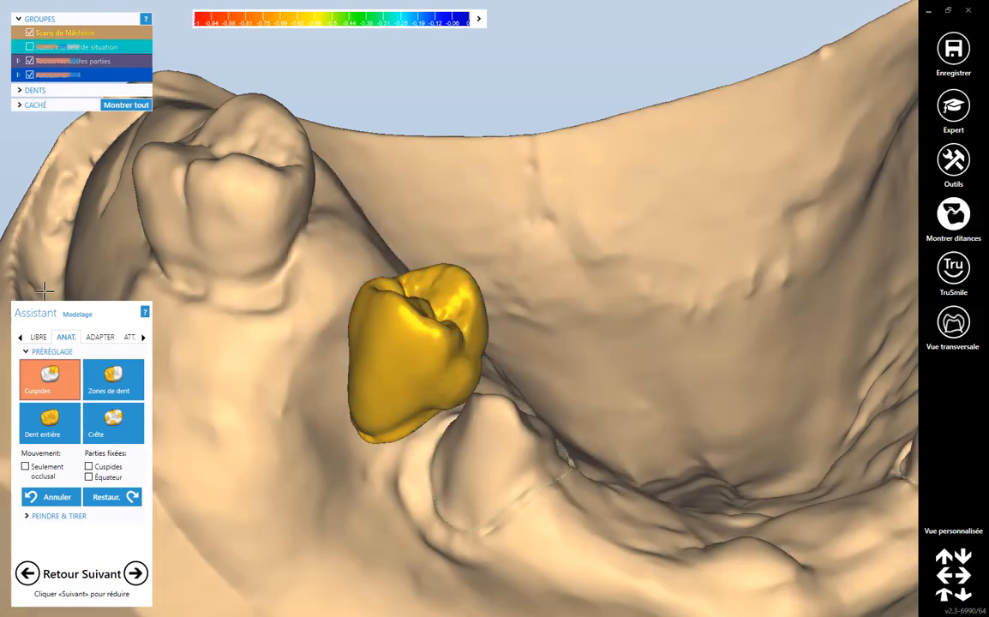
{"action": "left_click", "coordinate": [31, 338]}
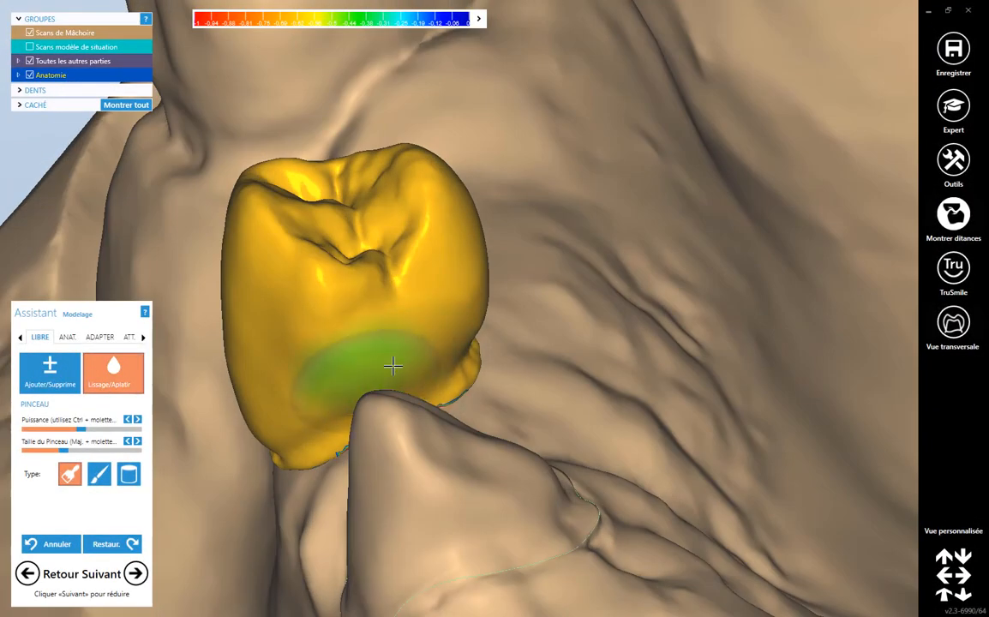
{"action": "mouse_move", "coordinate": [393, 366]}
{"action": "right_mouse_down"}
{"action": "mouse_move", "coordinate": [367, 395]}
{"action": "mouse_move", "coordinate": [404, 318]}
{"action": "mouse_move", "coordinate": [440, 194]}
{"action": "mouse_move", "coordinate": [338, 158]}
{"action": "mouse_move", "coordinate": [422, 218]}
{"action": "right_mouse_up"}
{"action": "right_click_drag", "start_coordinate": [457, 294], "coordinate": [429, 267]}
{"action": "scroll", "coordinate": [428, 268], "scroll_direction": "down", "scroll_amount": 5}
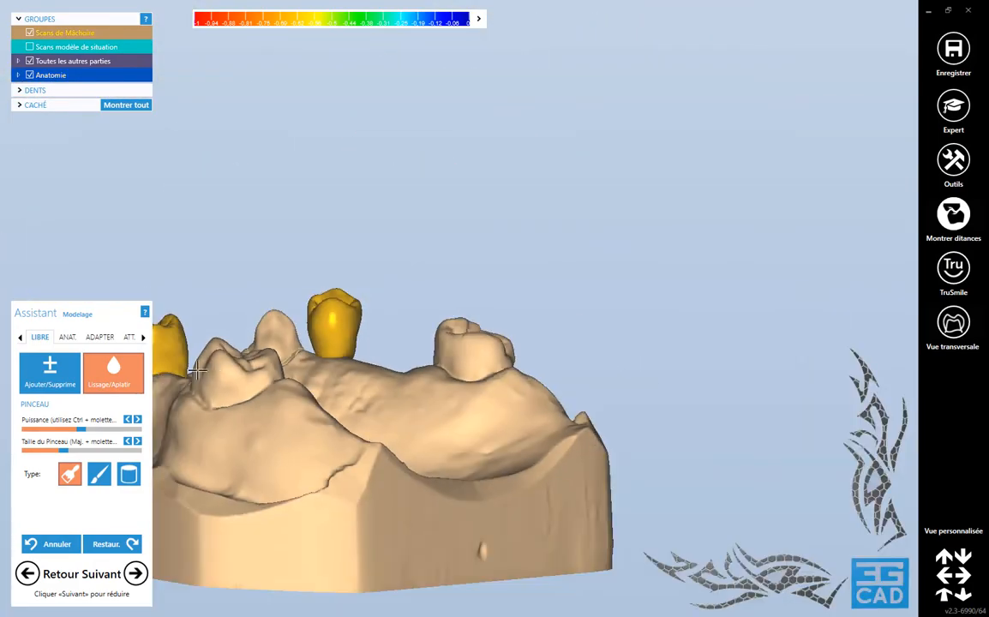
{"action": "scroll", "coordinate": [426, 276], "scroll_direction": "up", "scroll_amount": 5}
{"action": "right_click_drag", "start_coordinate": [515, 343], "coordinate": [590, 258]}
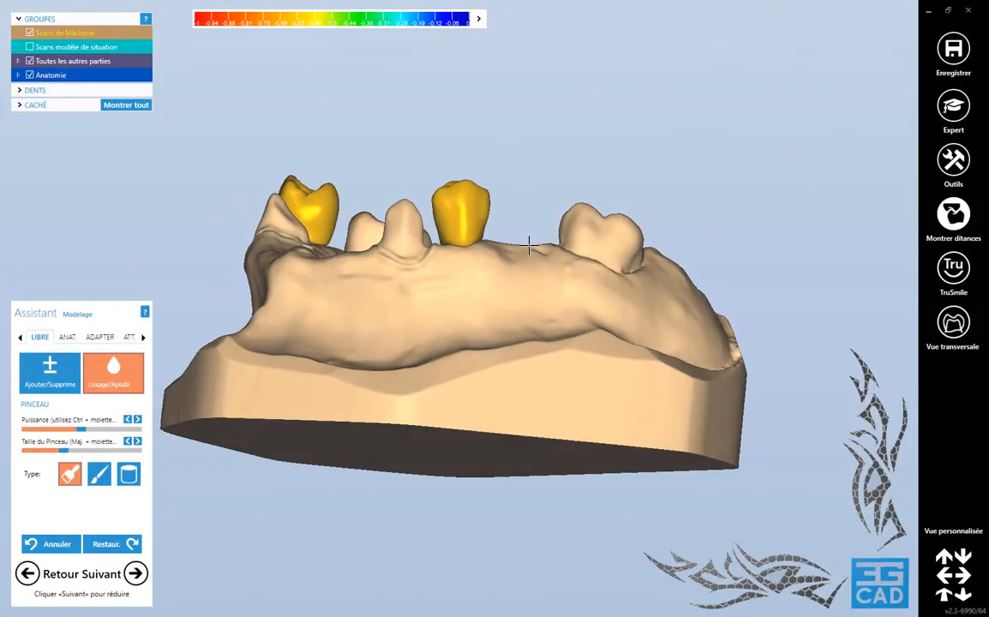
{"action": "scroll", "coordinate": [157, 420], "scroll_direction": "up", "scroll_amount": 3}
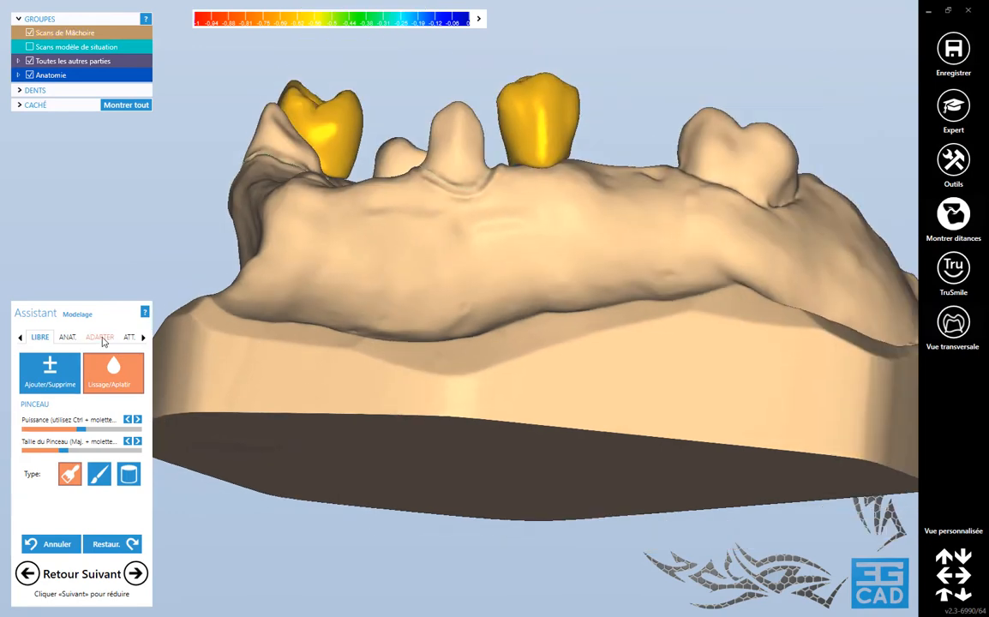
- Adapt the pontic bases to the gingiva at 0 mm distance and proceed to the reduction without proximal adaptation
{"action": "left_click", "coordinate": [100, 338]}
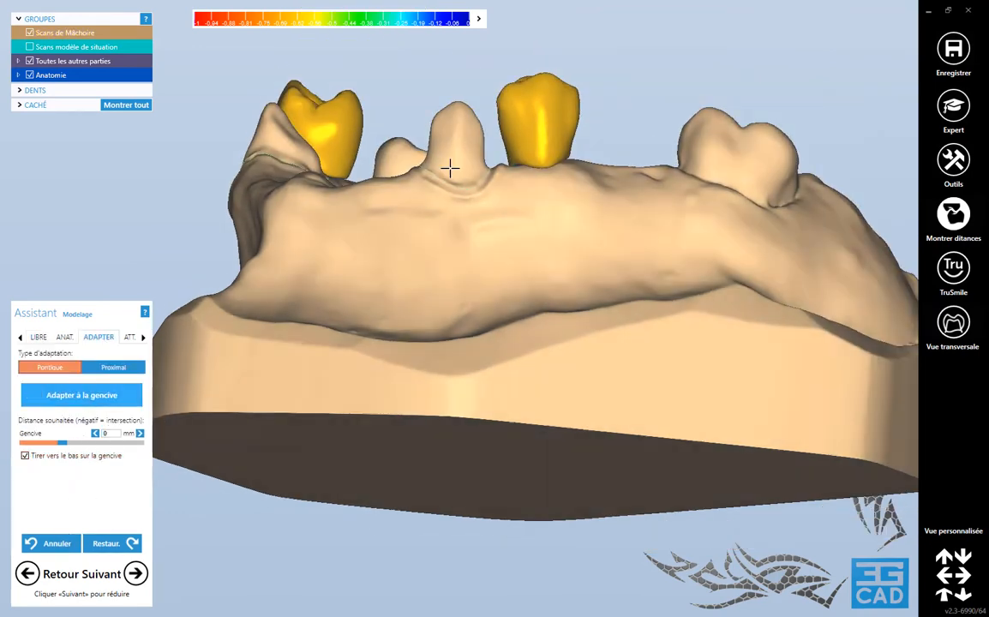
{"action": "scroll", "coordinate": [515, 205], "scroll_direction": "up", "scroll_amount": 6}
{"action": "scroll", "coordinate": [519, 205], "scroll_direction": "down", "scroll_amount": 2}
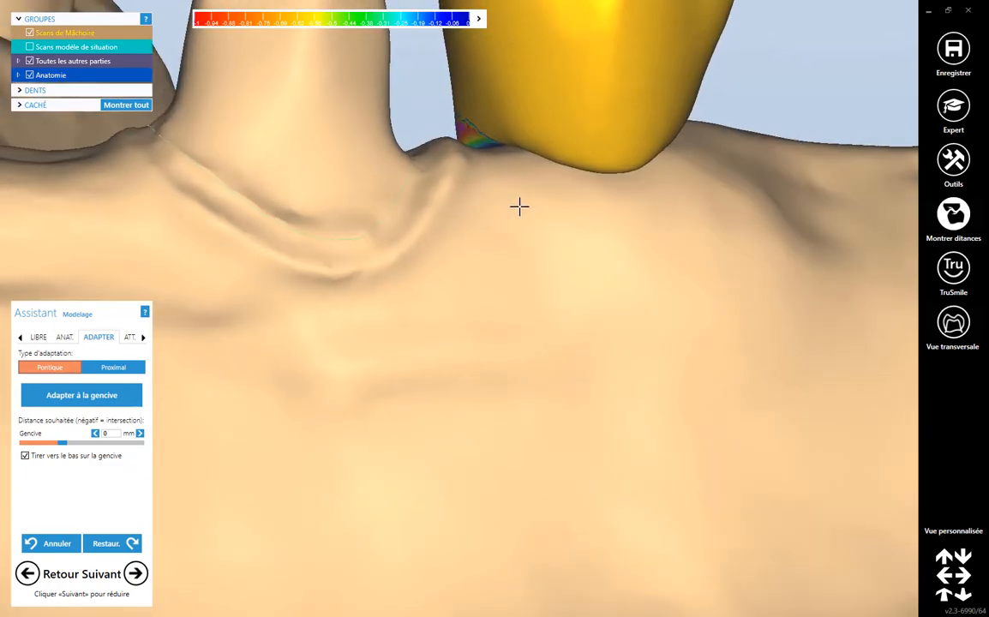
{"action": "scroll", "coordinate": [508, 207], "scroll_direction": "down", "scroll_amount": 2}
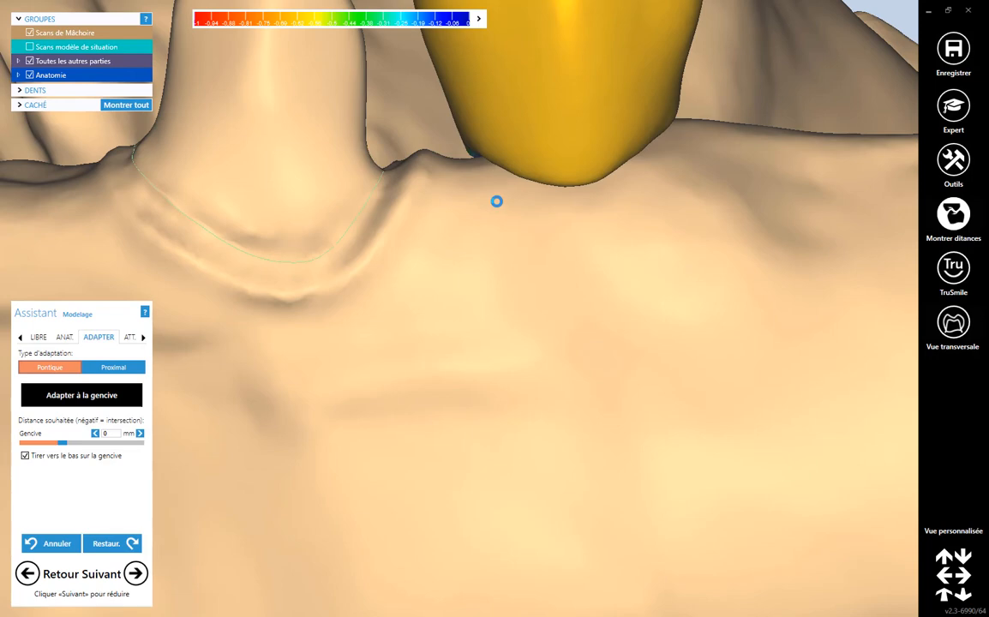
{"action": "scroll", "coordinate": [498, 202], "scroll_direction": "down", "scroll_amount": 5}
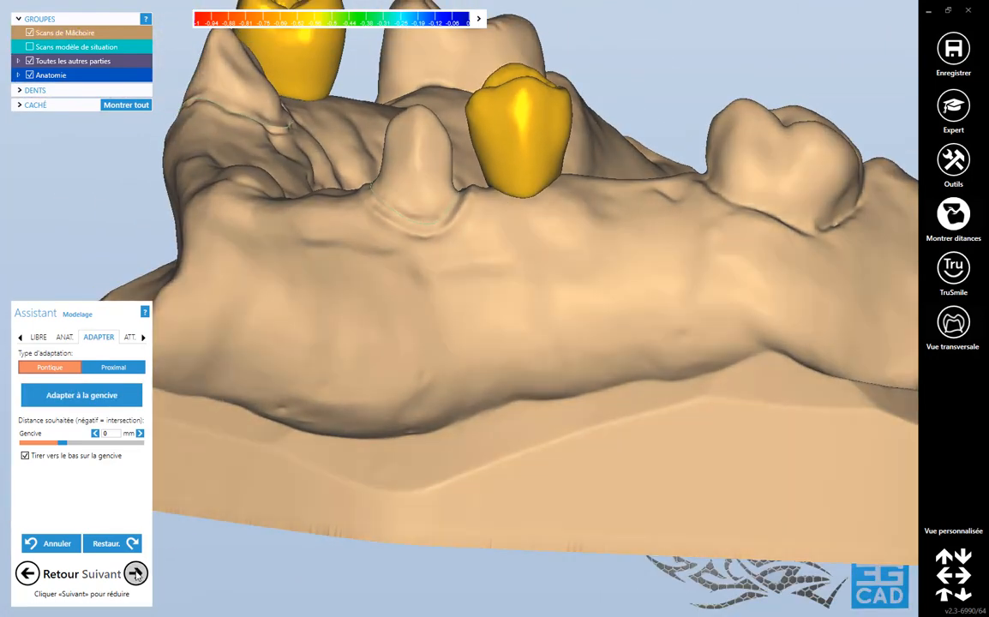
{"action": "left_click", "coordinate": [113, 367]}
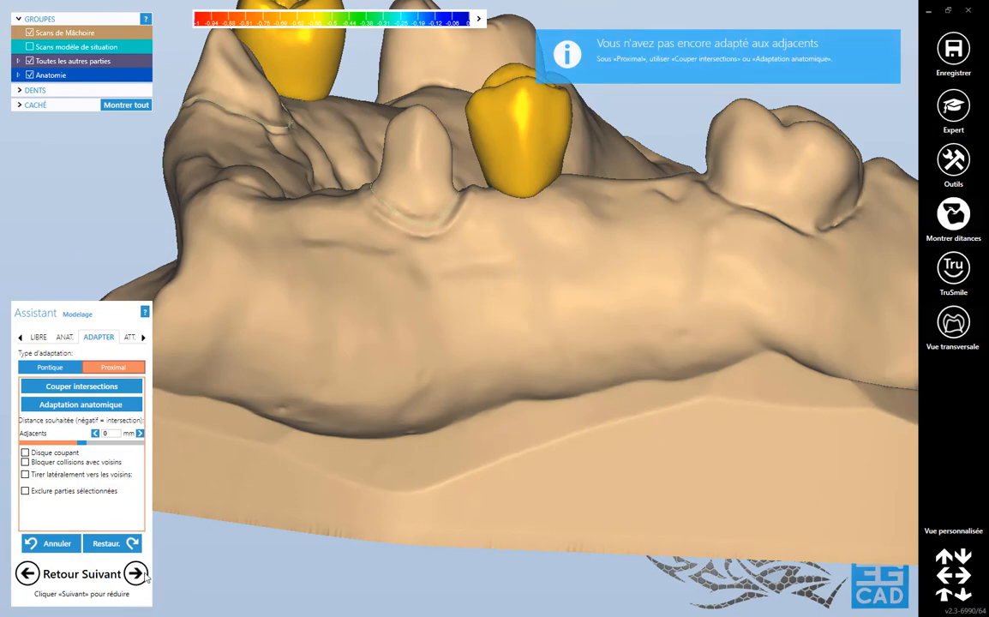
{"action": "left_click", "coordinate": [135, 574]}
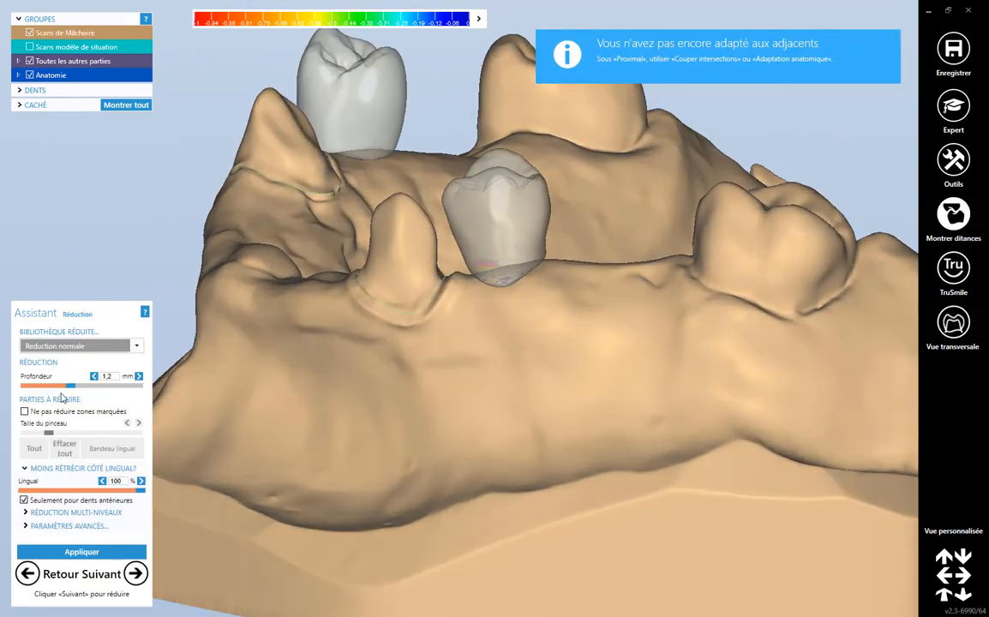
- Exclude marked zones from the reduction, mark both pontics entirely, and make pontic 14 opaque
{"action": "left_click", "coordinate": [25, 411]}
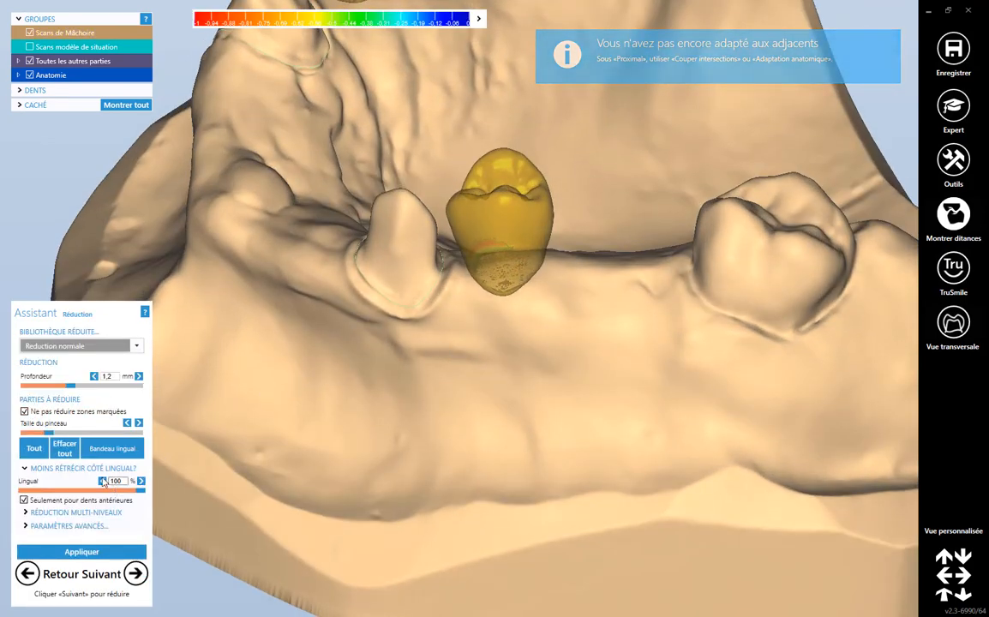
{"action": "left_click", "coordinate": [33, 449]}
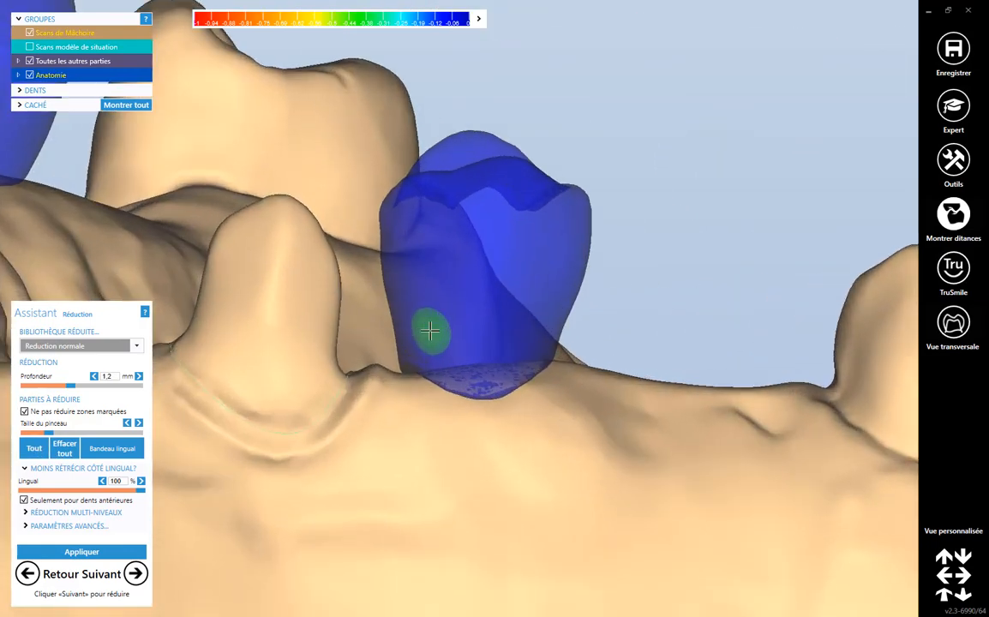
{"action": "middle_click", "coordinate": [490, 271], "text": "shift"}
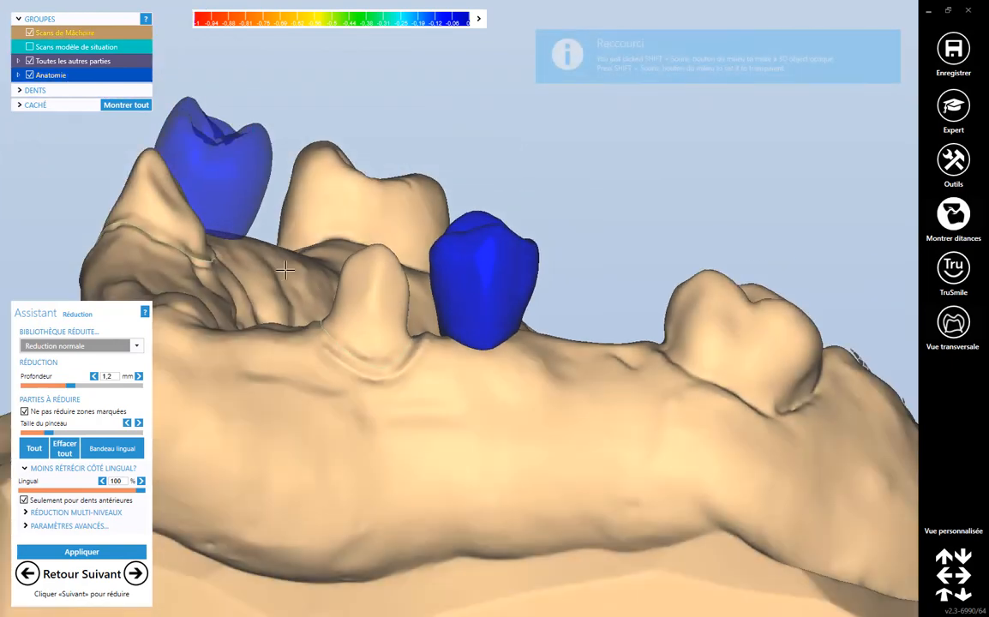
- Hide the jaw scans and erase the marking from the pontic's buccal face up to the cusp edge
{"action": "scroll", "coordinate": [517, 308], "scroll_direction": "up", "scroll_amount": 3}
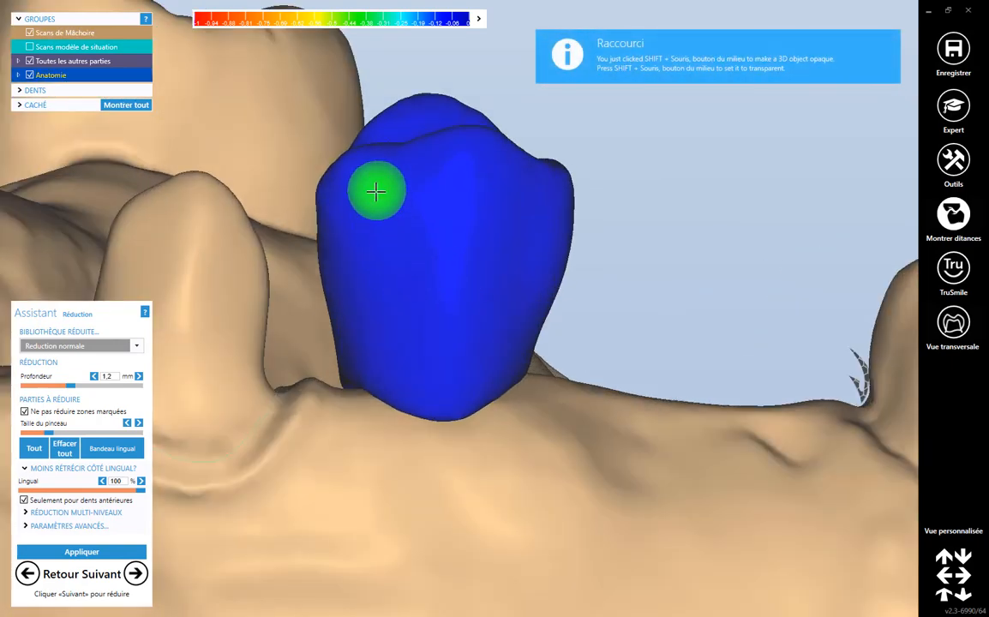
{"action": "left_click", "coordinate": [366, 213]}
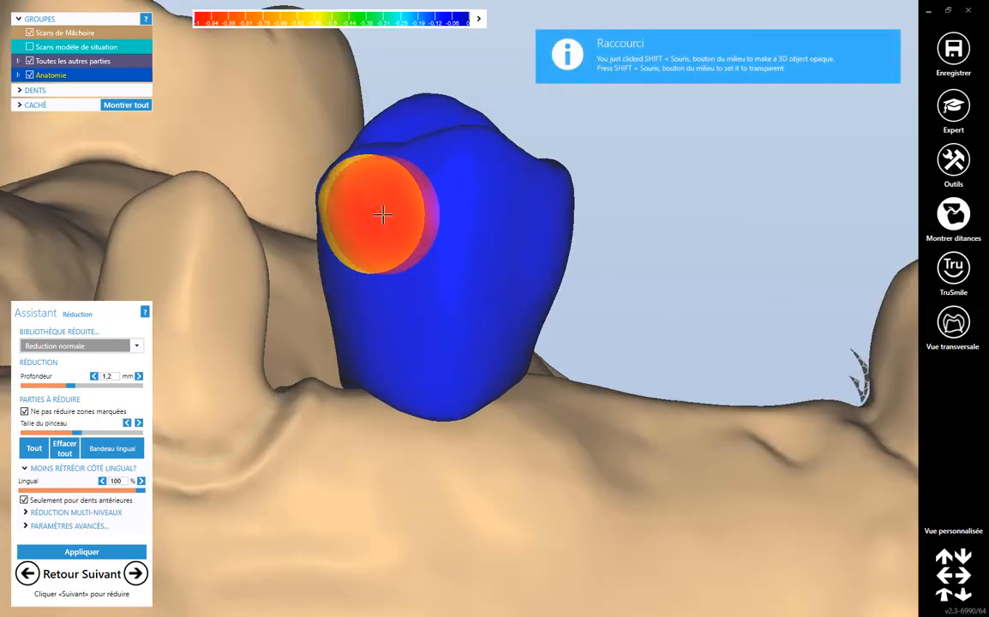
{"action": "mouse_move", "coordinate": [524, 221]}
{"action": "left_mouse_down"}
{"action": "mouse_move", "coordinate": [481, 194]}
{"action": "mouse_move", "coordinate": [453, 199]}
{"action": "left_mouse_up"}
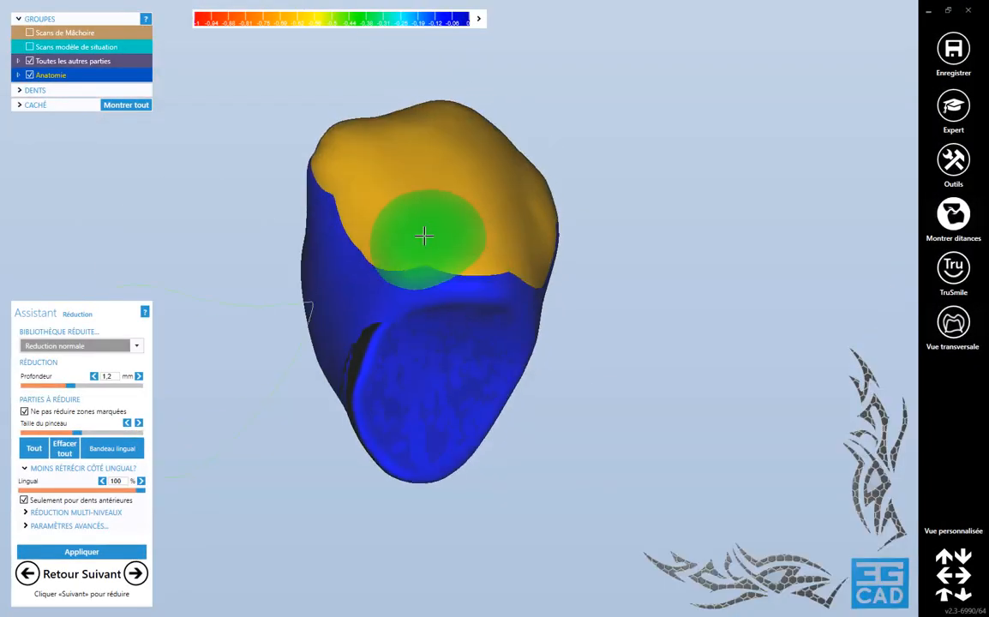
{"action": "mouse_move", "coordinate": [419, 176]}
{"action": "right_mouse_down"}
{"action": "mouse_move", "coordinate": [611, 298]}
{"action": "mouse_move", "coordinate": [624, 270]}
{"action": "mouse_move", "coordinate": [448, 338]}
{"action": "mouse_move", "coordinate": [442, 289]}
{"action": "mouse_move", "coordinate": [420, 312]}
{"action": "mouse_move", "coordinate": [559, 310]}
{"action": "right_mouse_up"}
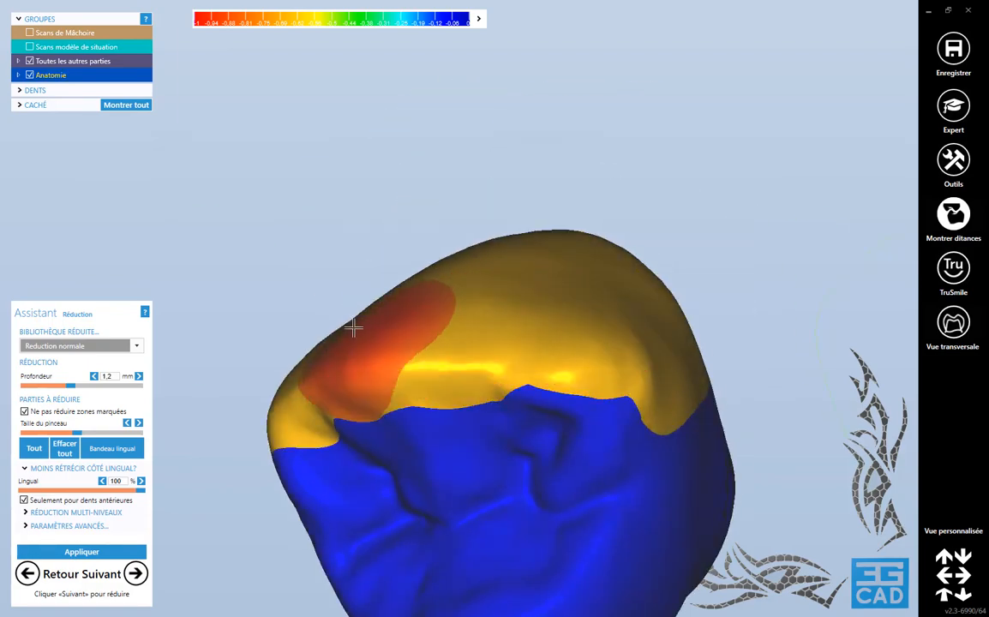
{"action": "mouse_move", "coordinate": [353, 327]}
{"action": "right_mouse_down"}
{"action": "mouse_move", "coordinate": [563, 310]}
{"action": "mouse_move", "coordinate": [572, 293]}
{"action": "right_mouse_up"}
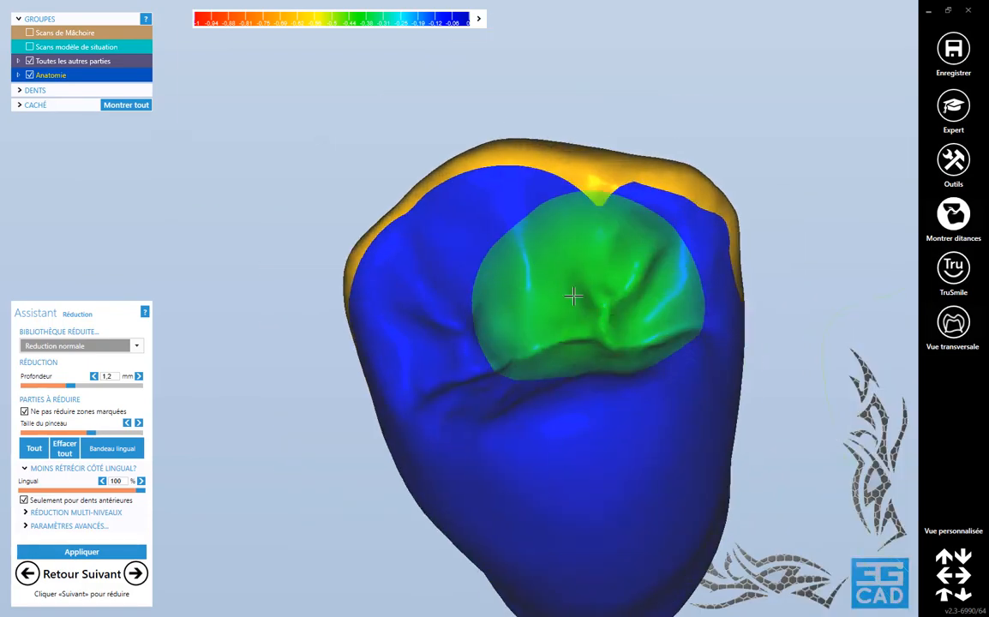
{"action": "left_click_drag", "start_coordinate": [572, 293], "coordinate": [595, 287]}
- Refine the border of the unmarked buccal zone along the pontic's proximal sides, adjusting the brush size as needed
{"action": "scroll", "coordinate": [636, 272], "scroll_direction": "down", "scroll_amount": 3, "text": "shift"}
{"action": "scroll", "coordinate": [623, 294], "scroll_direction": "down", "scroll_amount": 4}
{"action": "right_click_drag", "start_coordinate": [609, 328], "coordinate": [589, 283]}
{"action": "scroll", "coordinate": [589, 283], "scroll_direction": "up", "scroll_amount": 4}
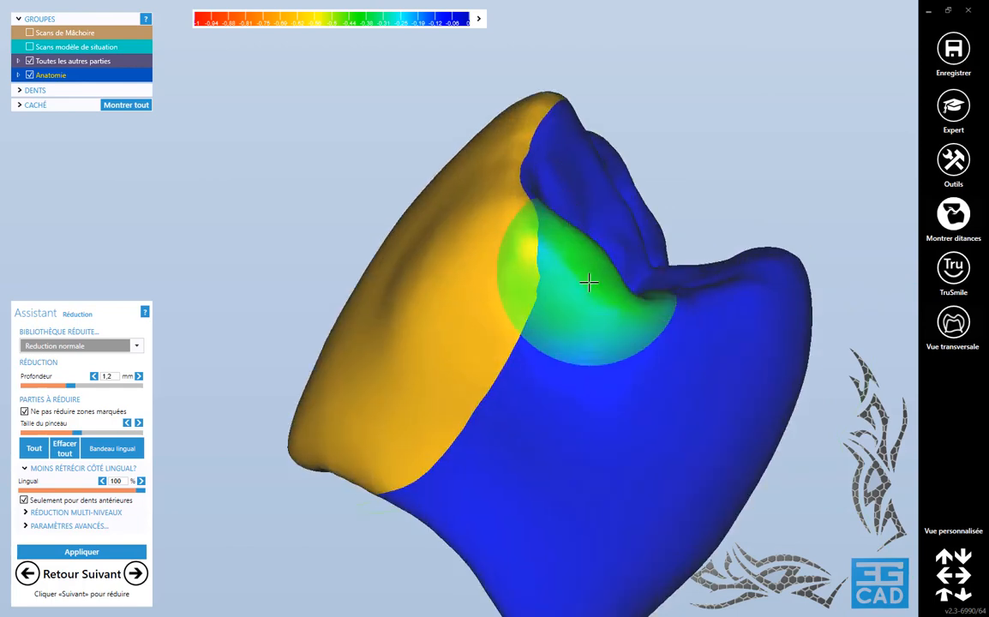
{"action": "scroll", "coordinate": [477, 256], "scroll_direction": "down", "scroll_amount": 1, "text": "shift"}
{"action": "mouse_move", "coordinate": [431, 287]}
{"action": "right_mouse_down"}
{"action": "mouse_move", "coordinate": [341, 307]}
{"action": "mouse_move", "coordinate": [354, 295]}
{"action": "mouse_move", "coordinate": [601, 307]}
{"action": "mouse_move", "coordinate": [408, 352]}
{"action": "mouse_move", "coordinate": [377, 414]}
{"action": "mouse_move", "coordinate": [693, 268]}
{"action": "mouse_move", "coordinate": [513, 327]}
{"action": "mouse_move", "coordinate": [667, 388]}
{"action": "mouse_move", "coordinate": [726, 272]}
{"action": "right_mouse_up"}
{"action": "scroll", "coordinate": [377, 414], "scroll_direction": "up", "scroll_amount": 4}
{"action": "scroll", "coordinate": [382, 407], "scroll_direction": "down", "scroll_amount": 4, "text": "shift"}
{"action": "scroll", "coordinate": [366, 410], "scroll_direction": "up", "scroll_amount": 2, "text": "shift"}
{"action": "scroll", "coordinate": [793, 284], "scroll_direction": "down", "scroll_amount": 2}
{"action": "scroll", "coordinate": [823, 296], "scroll_direction": "up", "scroll_amount": 2, "text": "shift"}
{"action": "scroll", "coordinate": [513, 327], "scroll_direction": "down", "scroll_amount": 4}
{"action": "scroll", "coordinate": [721, 278], "scroll_direction": "up", "scroll_amount": 3}
{"action": "mouse_move", "coordinate": [624, 285]}
{"action": "right_mouse_down"}
{"action": "mouse_move", "coordinate": [393, 300]}
{"action": "mouse_move", "coordinate": [491, 404]}
{"action": "mouse_move", "coordinate": [561, 460]}
{"action": "mouse_move", "coordinate": [510, 418]}
{"action": "right_mouse_up"}
{"action": "scroll", "coordinate": [396, 268], "scroll_direction": "up", "scroll_amount": 3}
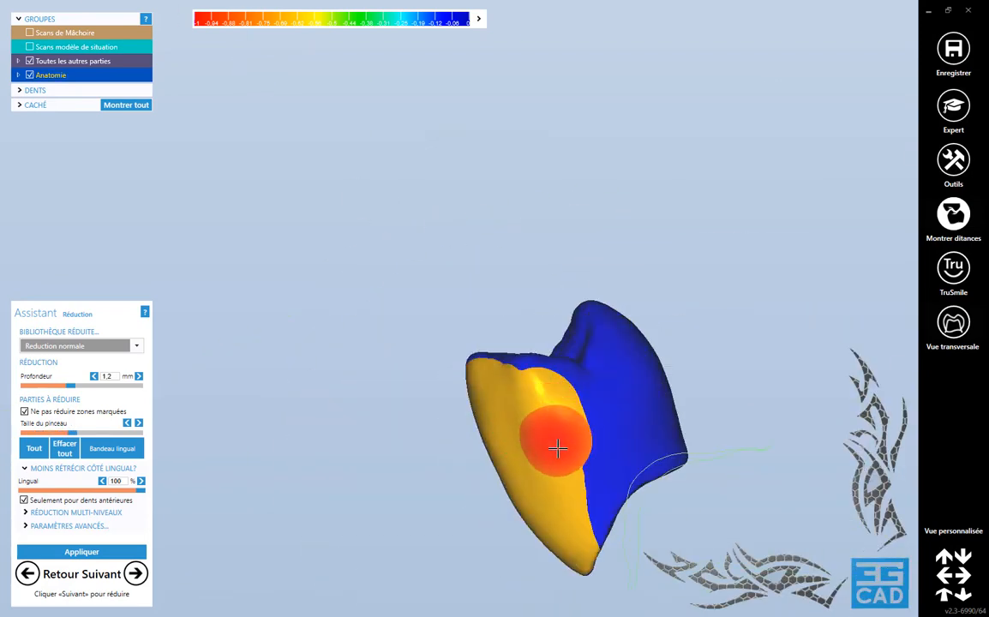
- Re-mark the pontic's occlusal surface up to the buccal cusp edge to exclude it from the reduction
{"action": "mouse_move", "coordinate": [558, 448]}
{"action": "right_mouse_down"}
{"action": "mouse_move", "coordinate": [485, 398]}
{"action": "mouse_move", "coordinate": [470, 431]}
{"action": "mouse_move", "coordinate": [521, 519]}
{"action": "mouse_move", "coordinate": [554, 361]}
{"action": "mouse_move", "coordinate": [569, 362]}
{"action": "mouse_move", "coordinate": [494, 386]}
{"action": "right_mouse_up"}
{"action": "scroll", "coordinate": [494, 386], "scroll_direction": "up", "scroll_amount": 3}
{"action": "scroll", "coordinate": [494, 386], "scroll_direction": "up", "scroll_amount": 3, "text": "shift"}
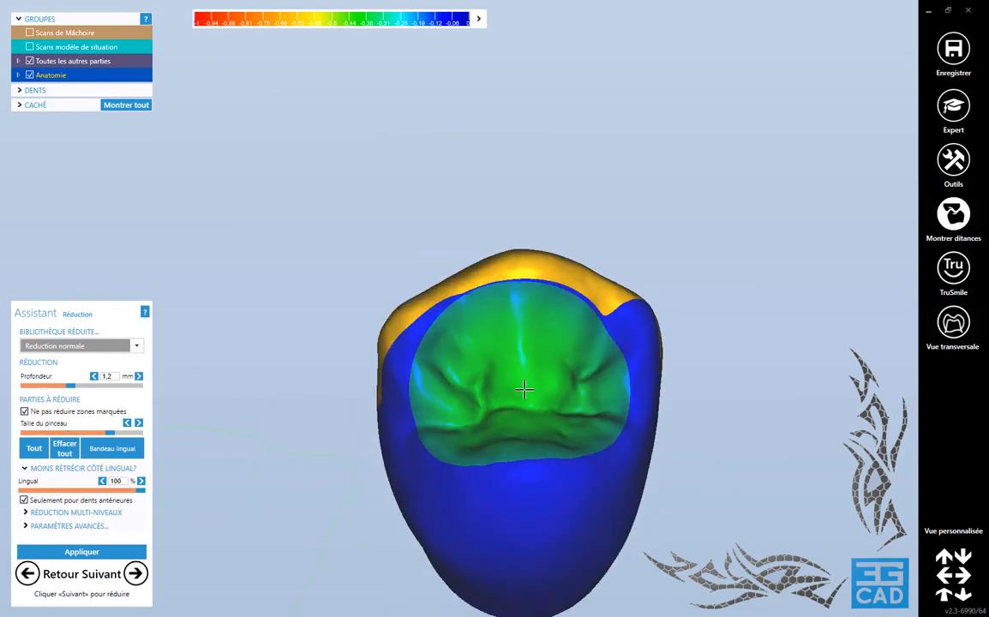
{"action": "mouse_move", "coordinate": [691, 344]}
{"action": "right_mouse_down"}
{"action": "mouse_move", "coordinate": [651, 278]}
{"action": "mouse_move", "coordinate": [729, 269]}
{"action": "mouse_move", "coordinate": [367, 316]}
{"action": "mouse_move", "coordinate": [487, 307]}
{"action": "right_mouse_up"}
{"action": "scroll", "coordinate": [486, 307], "scroll_direction": "down", "scroll_amount": 3}
{"action": "scroll", "coordinate": [486, 307], "scroll_direction": "down", "scroll_amount": 2, "text": "shift"}
{"action": "scroll", "coordinate": [489, 307], "scroll_direction": "up", "scroll_amount": 2}
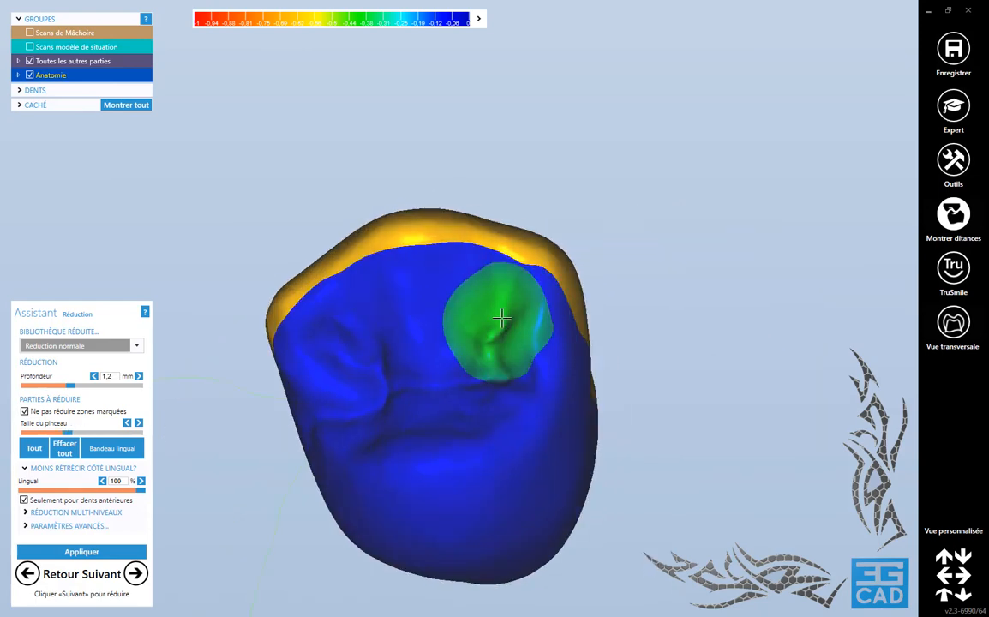
{"action": "scroll", "coordinate": [430, 321], "scroll_direction": "up", "scroll_amount": 1}
{"action": "scroll", "coordinate": [436, 322], "scroll_direction": "up", "scroll_amount": 2, "text": "shift"}
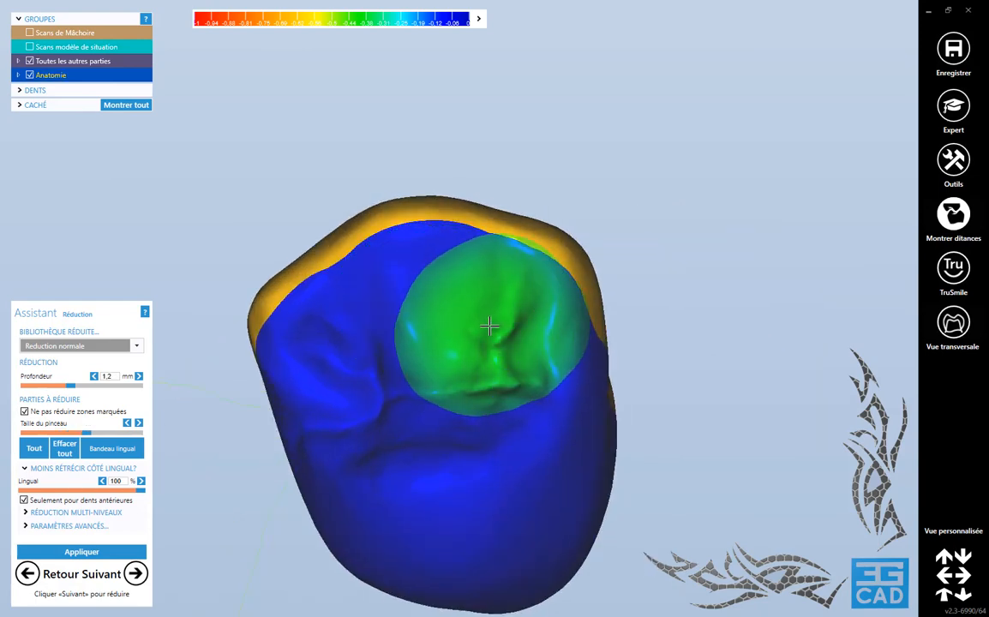
{"action": "scroll", "coordinate": [453, 379], "scroll_direction": "down", "scroll_amount": 4}
{"action": "mouse_move", "coordinate": [360, 351]}
{"action": "right_mouse_down"}
{"action": "mouse_move", "coordinate": [453, 379]}
{"action": "mouse_move", "coordinate": [416, 299]}
{"action": "mouse_move", "coordinate": [421, 371]}
{"action": "right_mouse_up"}
{"action": "scroll", "coordinate": [421, 371], "scroll_direction": "up", "scroll_amount": 4}
{"action": "scroll", "coordinate": [421, 371], "scroll_direction": "down", "scroll_amount": 2, "text": "shift"}
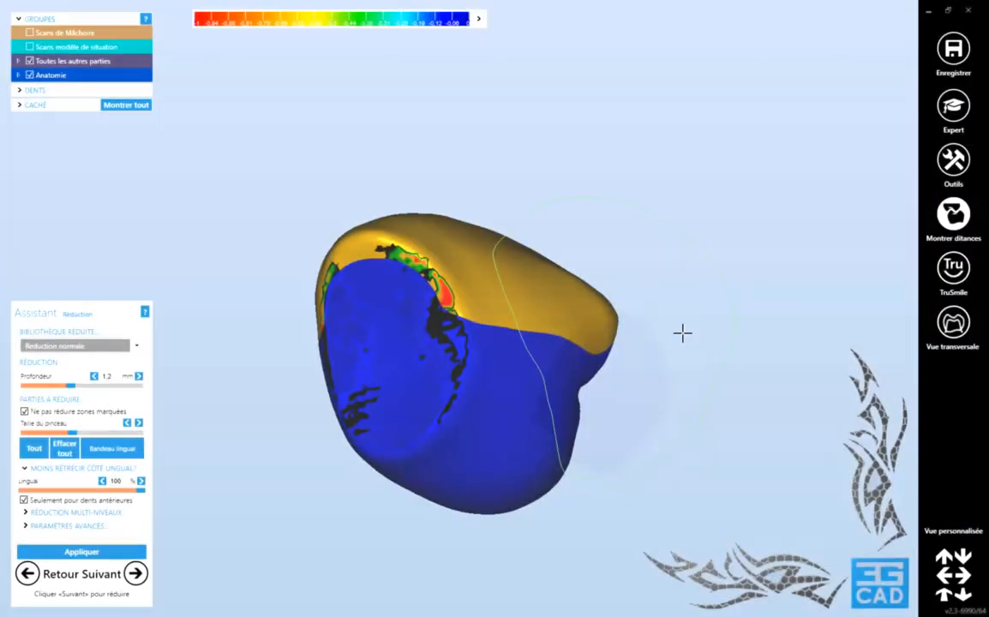
- Apply the normal reduction of 1.2 mm to both pontics and proceed through the modelling stage
{"action": "right_click_drag", "start_coordinate": [682, 334], "coordinate": [685, 388]}
{"action": "scroll", "coordinate": [704, 336], "scroll_direction": "down", "scroll_amount": 3}
{"action": "scroll", "coordinate": [685, 389], "scroll_direction": "down", "scroll_amount": 4}
{"action": "right_click_drag", "start_coordinate": [769, 414], "coordinate": [666, 367]}
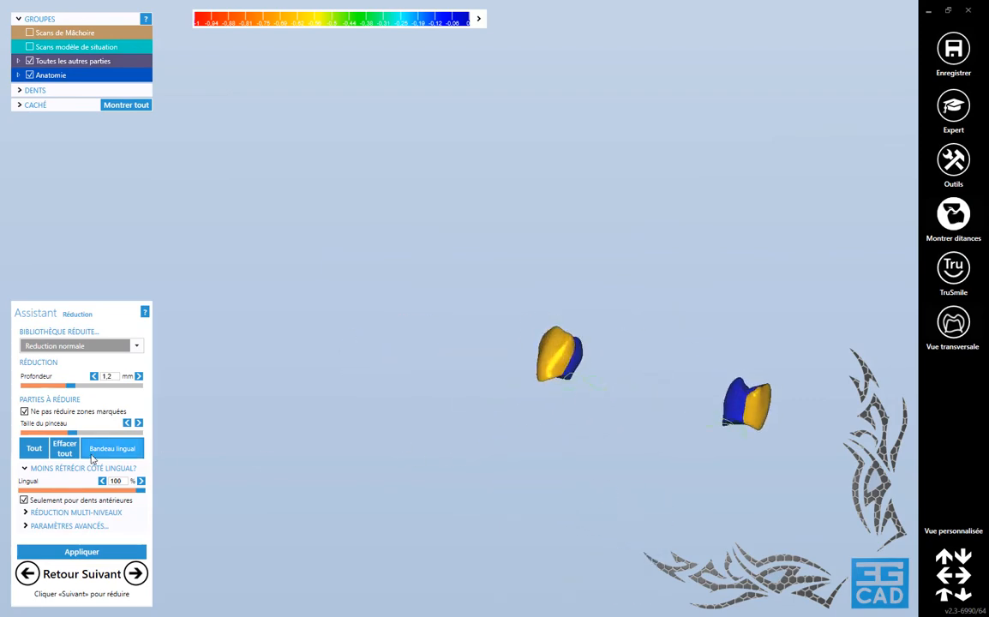
{"action": "left_click", "coordinate": [108, 566]}
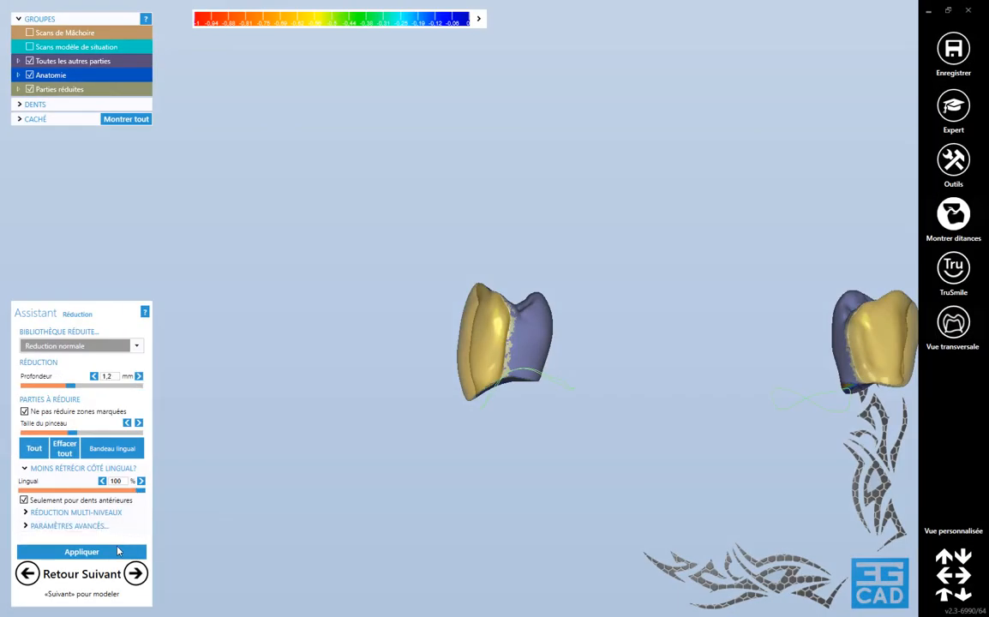
{"action": "left_click", "coordinate": [118, 552]}
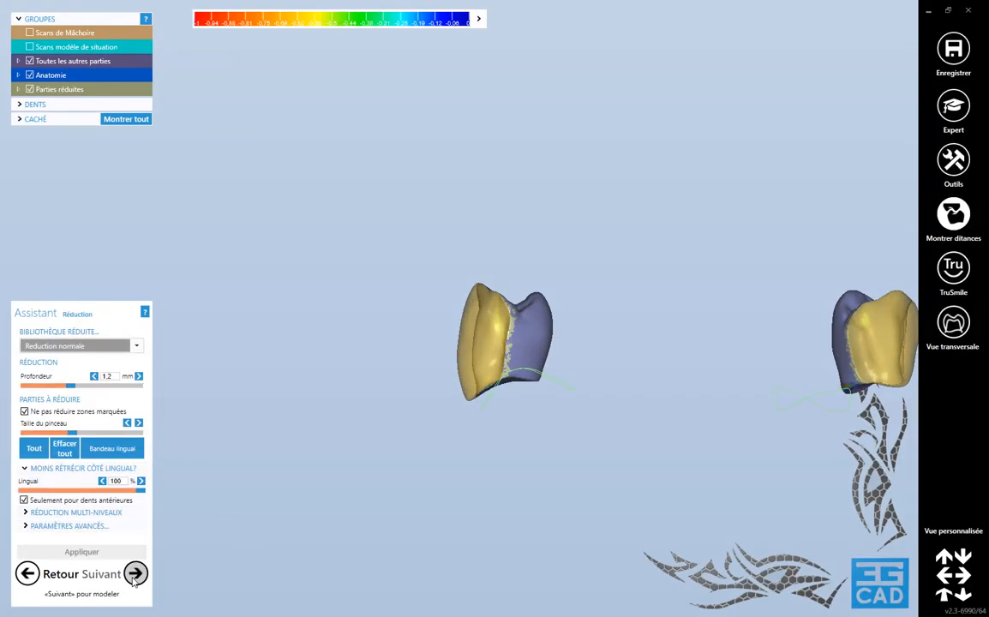
{"action": "left_click", "coordinate": [136, 572]}
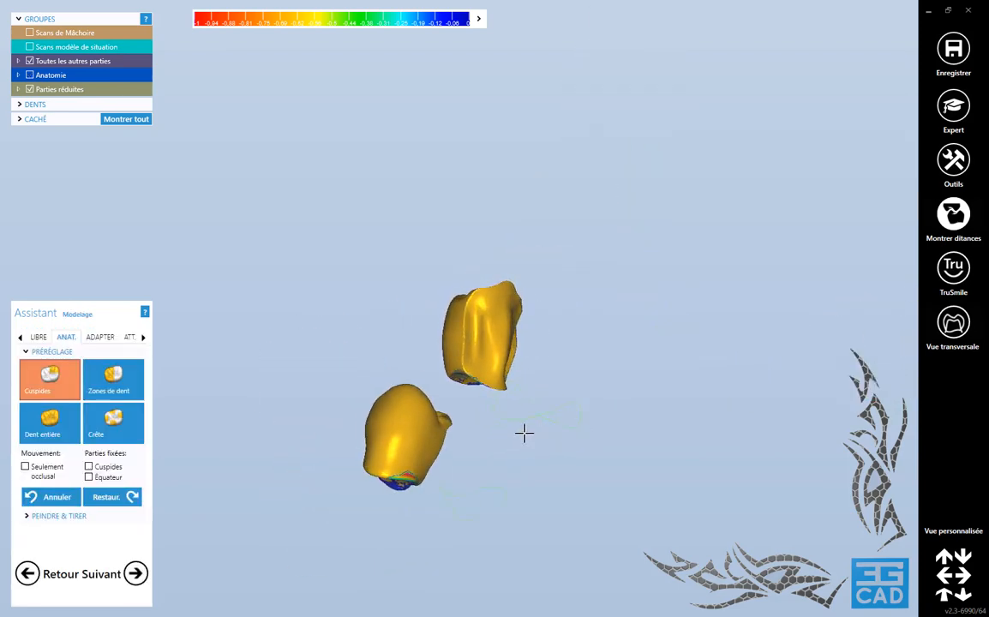
{"action": "left_click", "coordinate": [132, 585]}
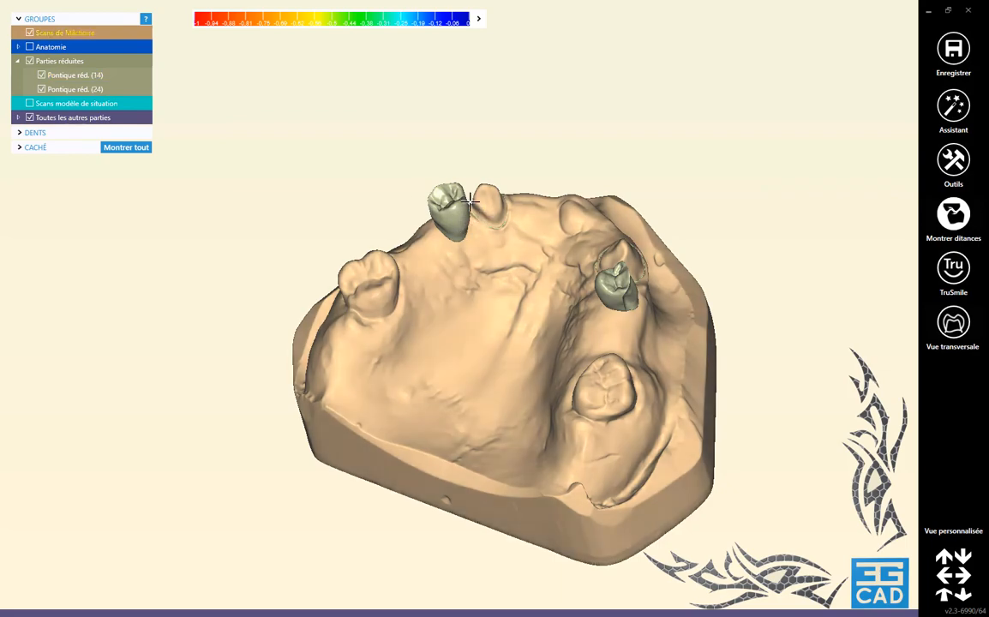
- Hide the jaw scans and reduced pontic 24, leaving only reduced pontic 14 displayed
{"action": "middle_click_drag", "start_coordinate": [585, 309], "coordinate": [567, 306]}
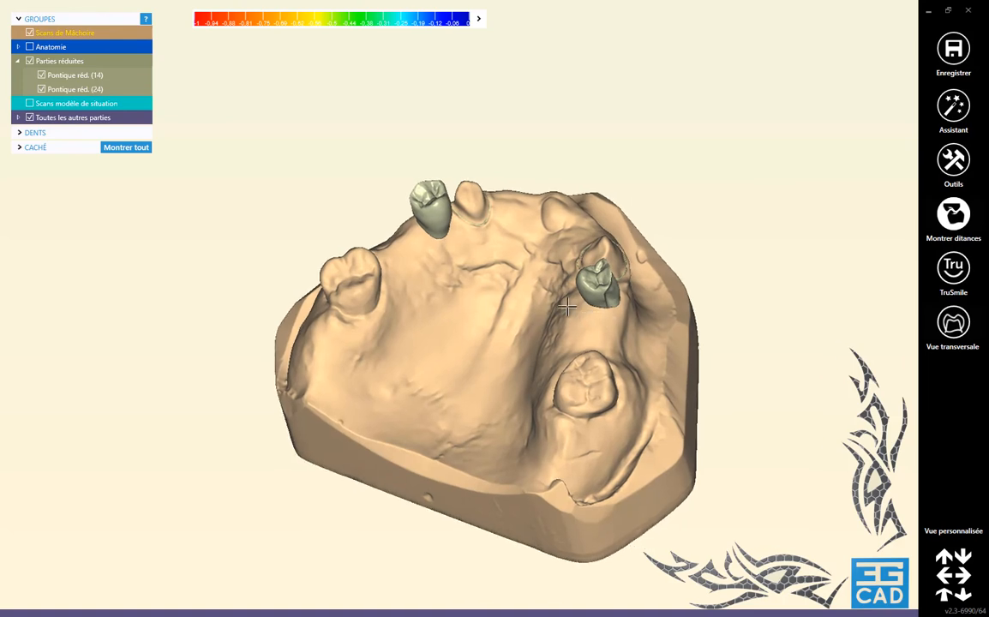
{"action": "right_click_drag", "start_coordinate": [568, 306], "coordinate": [576, 276]}
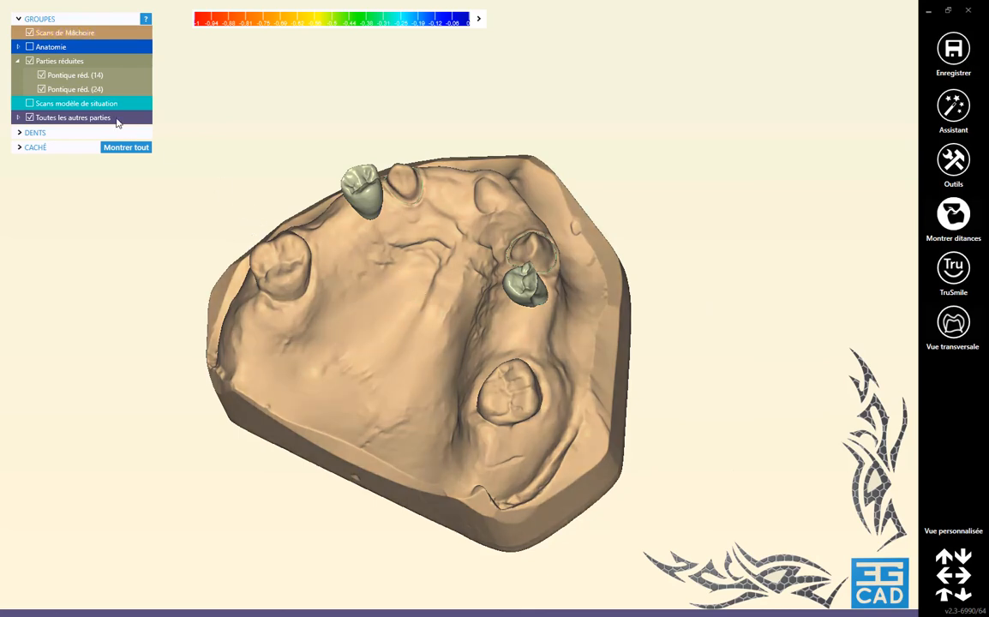
{"action": "left_click", "coordinate": [30, 33]}
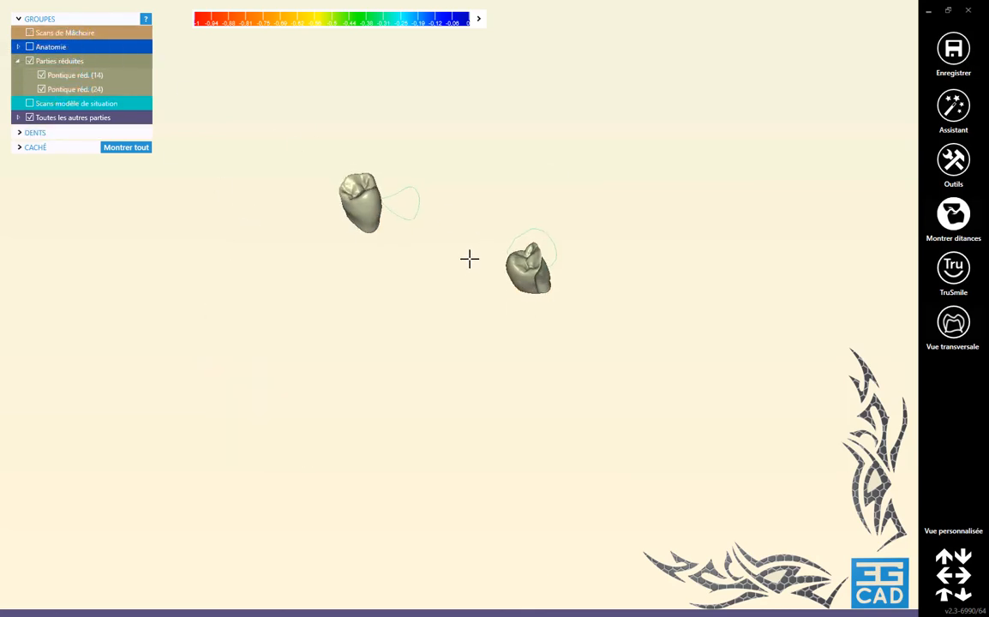
{"action": "left_click", "coordinate": [42, 89]}
{"action": "right_click", "coordinate": [392, 251]}
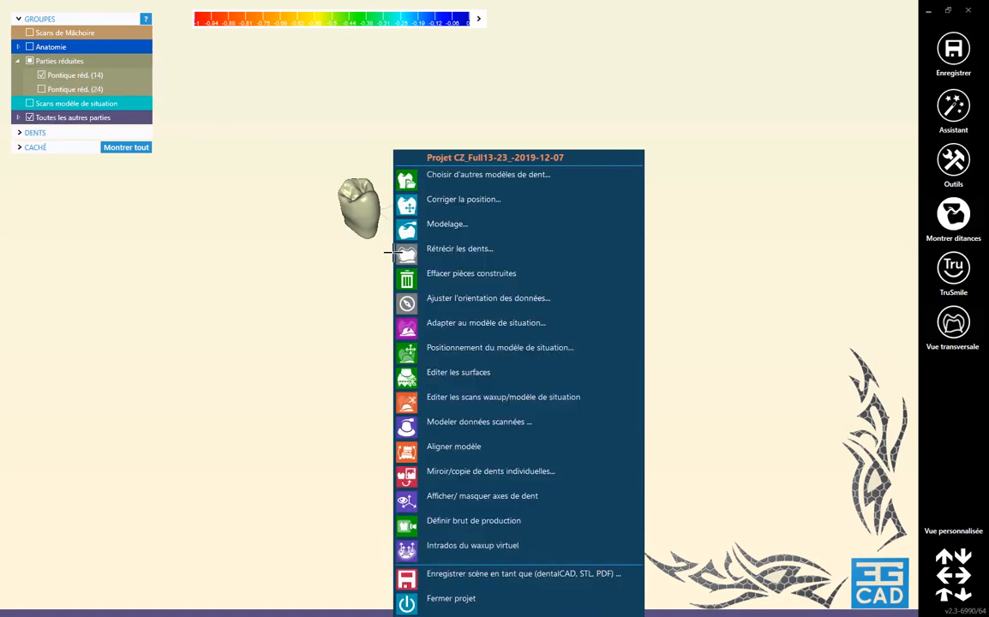
{"action": "left_click", "coordinate": [444, 585]}
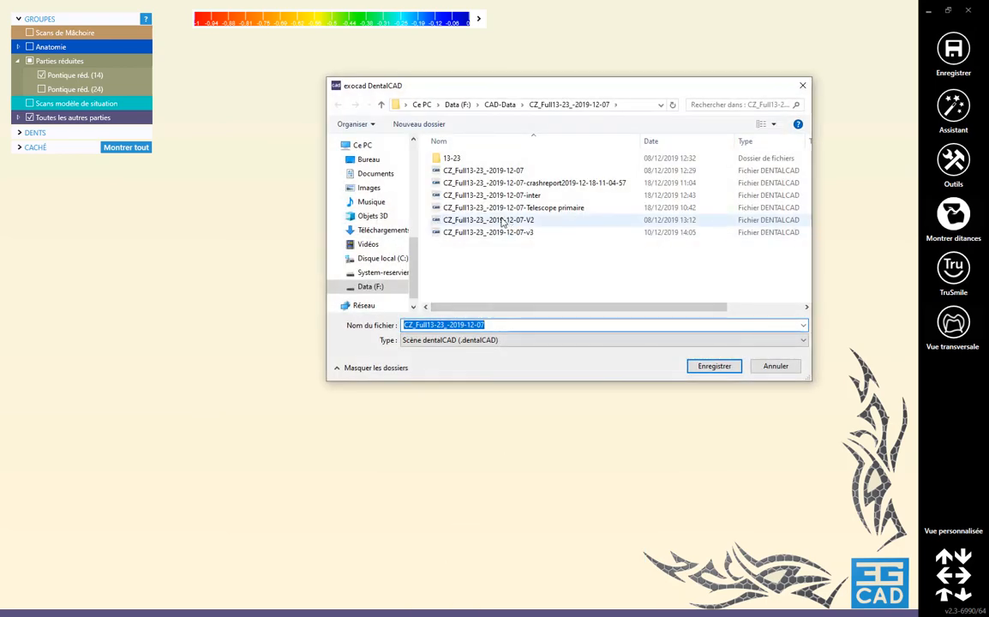
{"action": "left_click", "coordinate": [449, 339]}
{"action": "left_click", "coordinate": [427, 364]}
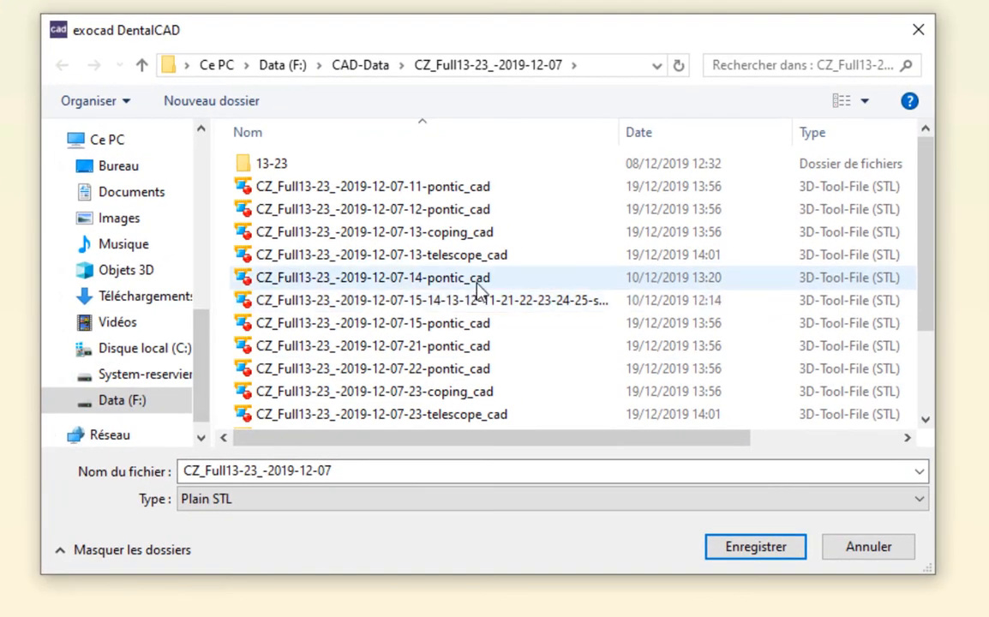
{"action": "left_click", "coordinate": [404, 279]}
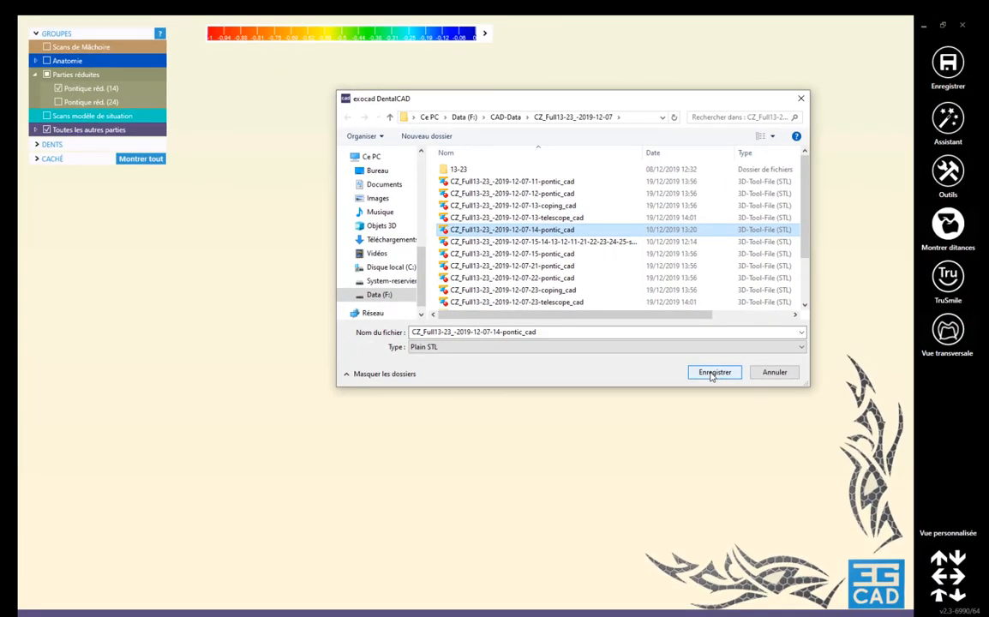
{"action": "left_click", "coordinate": [714, 372]}
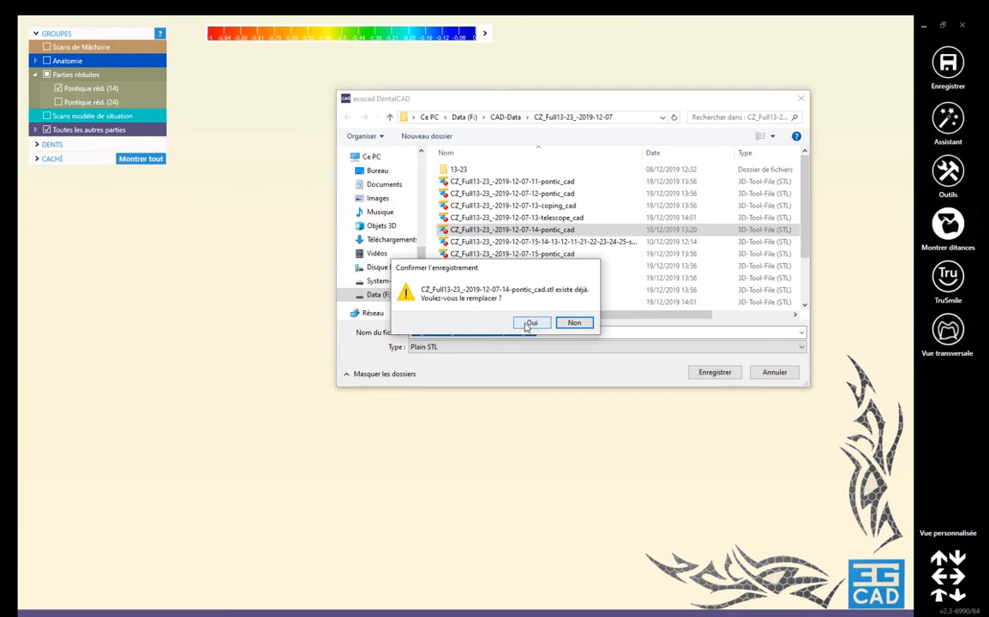
{"action": "left_click", "coordinate": [529, 324]}
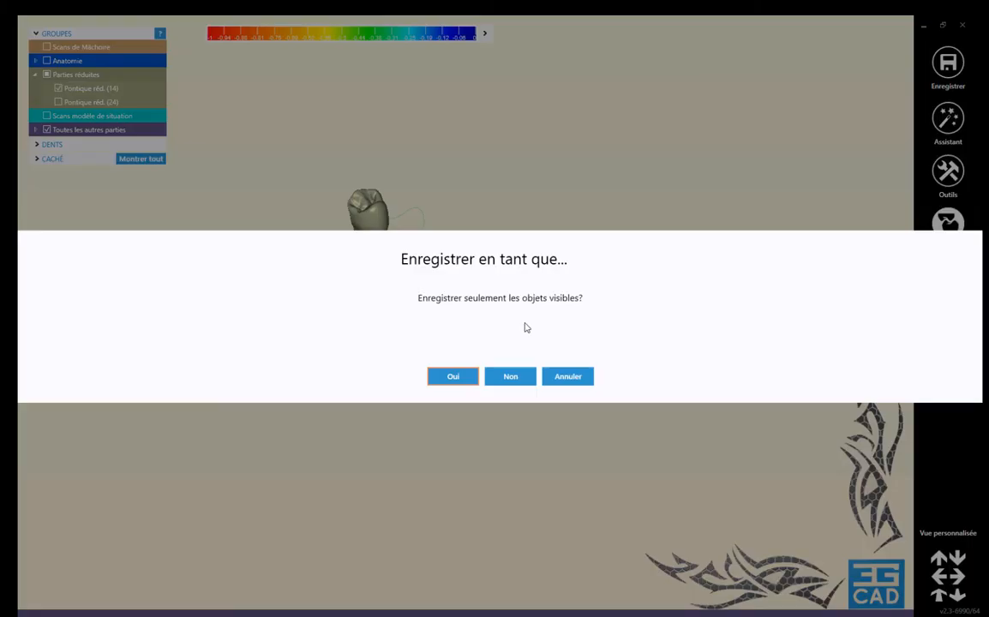
{"action": "left_click", "coordinate": [465, 378]}
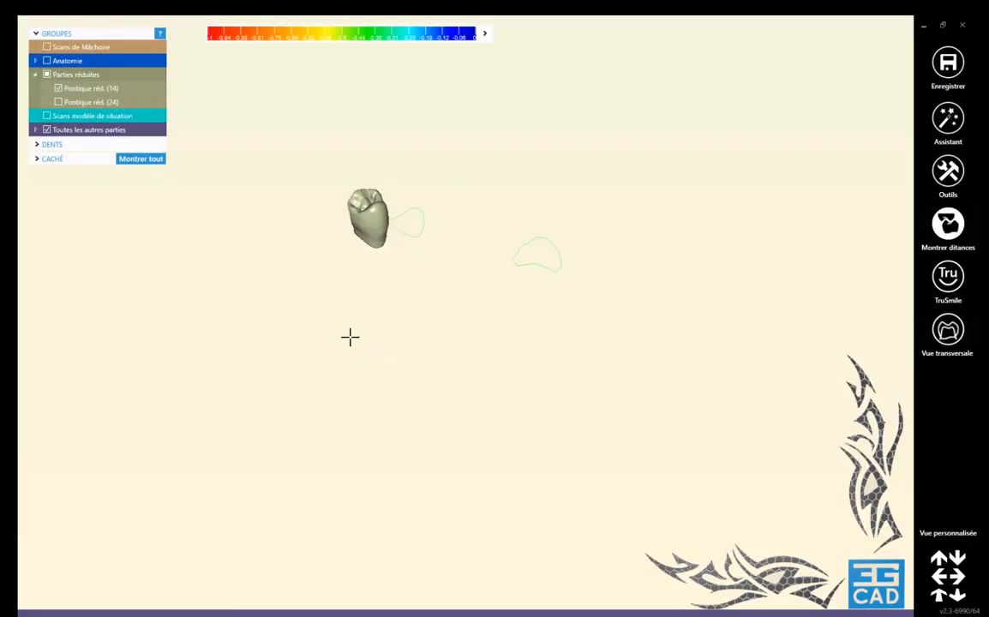
{"action": "left_click", "coordinate": [58, 89]}
{"action": "left_click", "coordinate": [58, 102]}
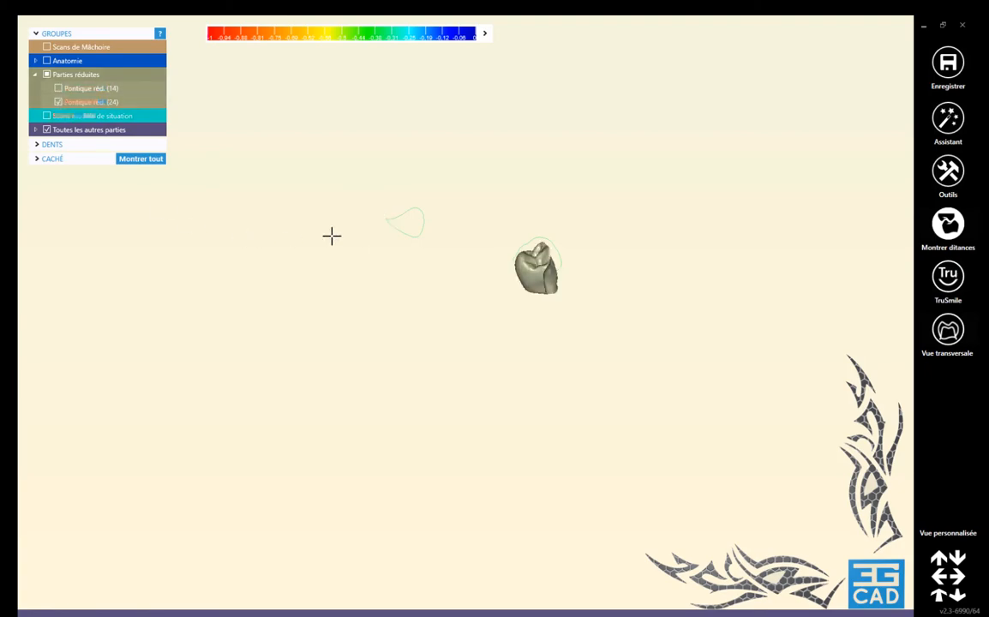
{"action": "right_click", "coordinate": [333, 236]}
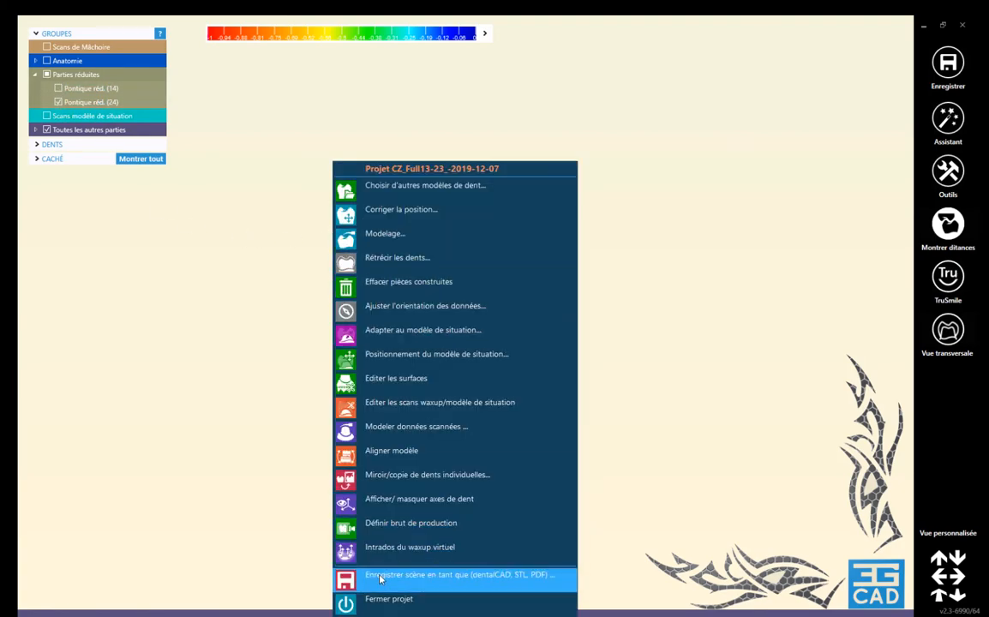
{"action": "left_click", "coordinate": [382, 575]}
{"action": "left_click", "coordinate": [460, 348]}
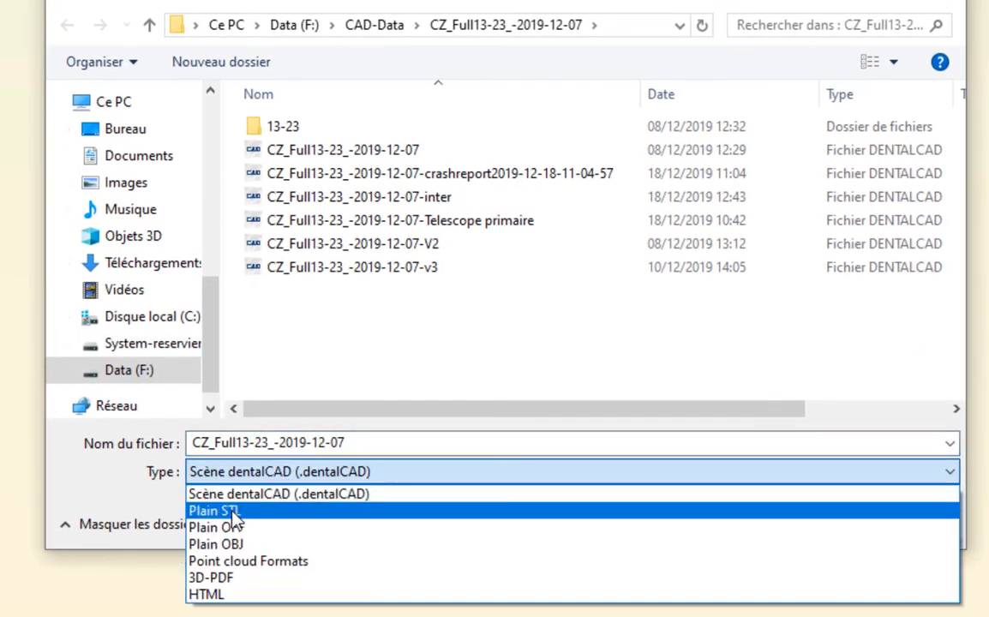
{"action": "left_click", "coordinate": [434, 365]}
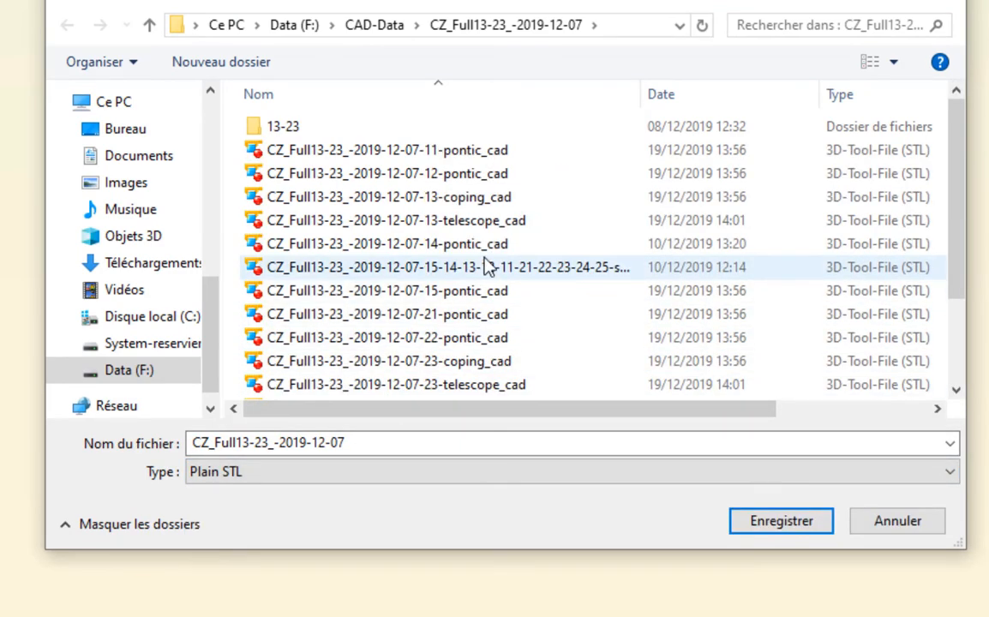
{"action": "scroll", "coordinate": [503, 357], "scroll_direction": "down", "scroll_amount": 1}
{"action": "left_click", "coordinate": [452, 343]}
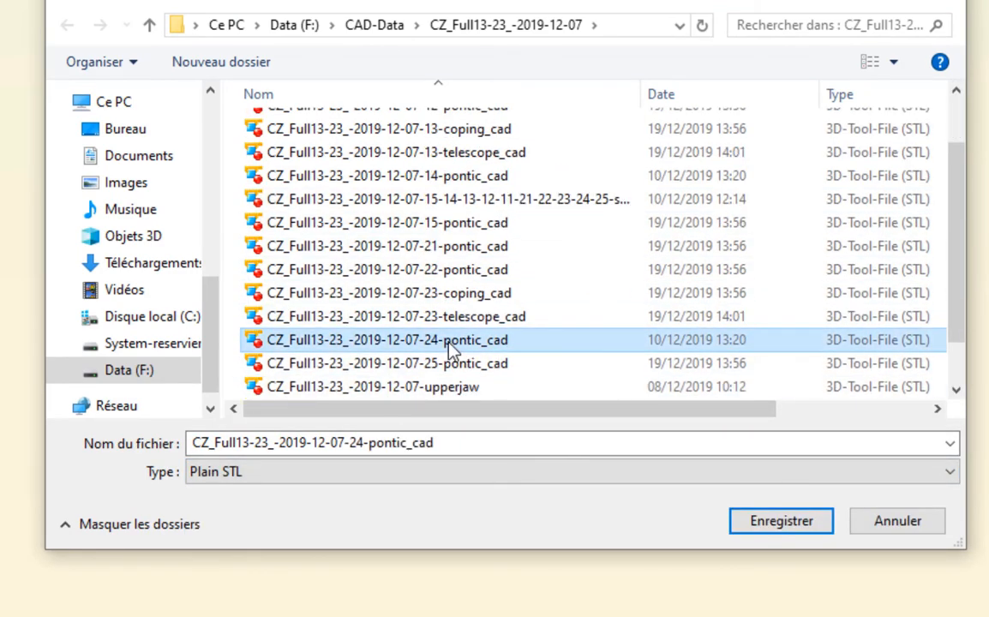
{"action": "left_click", "coordinate": [778, 523]}
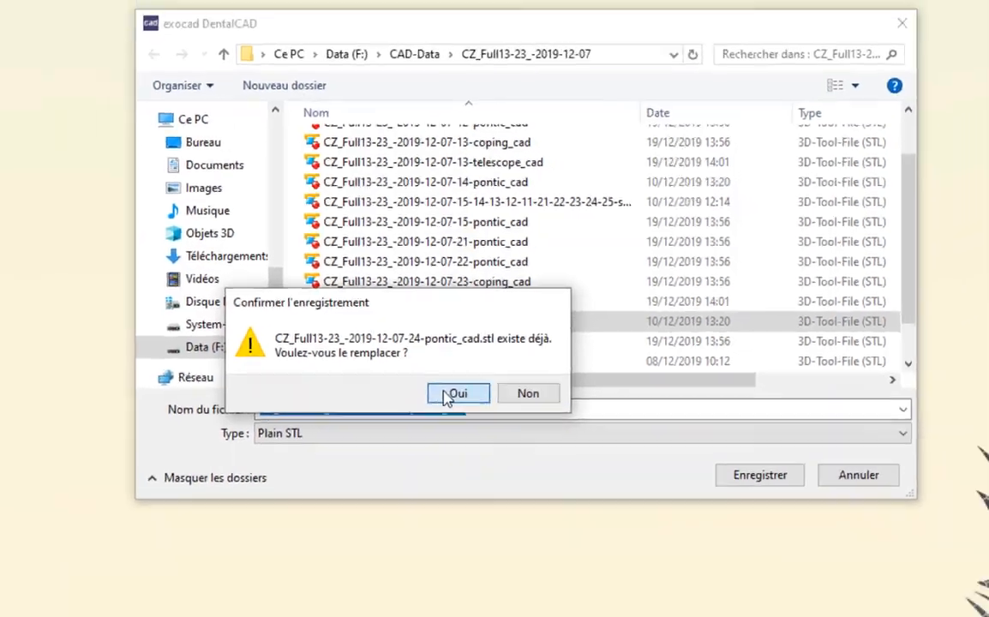
{"action": "left_click", "coordinate": [421, 422]}
{"action": "left_click", "coordinate": [444, 384]}
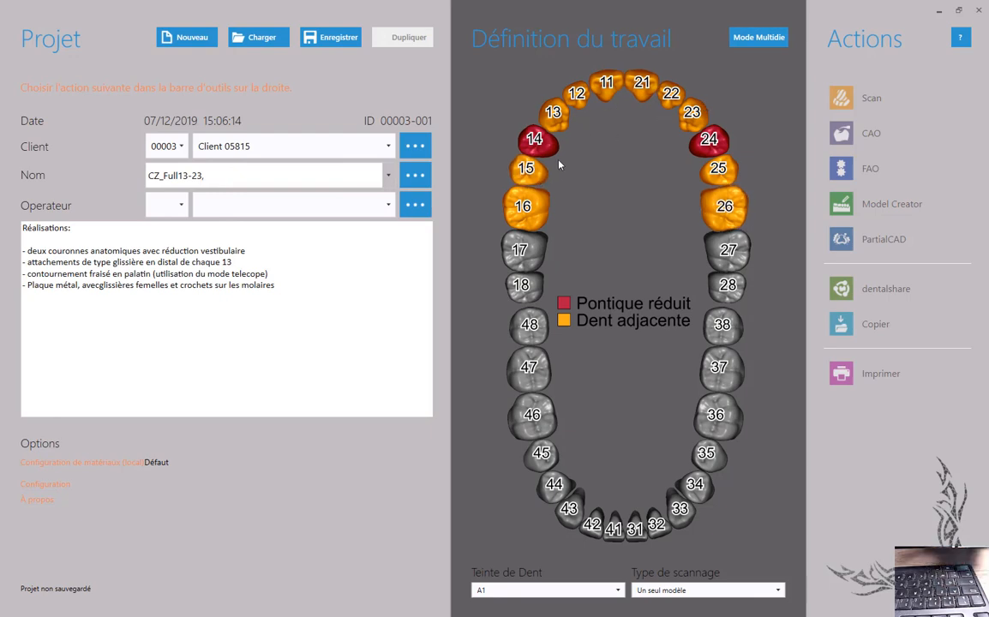
- Define tooth 15 as a Partial framework in Metal NP
{"action": "mouse_move", "coordinate": [538, 146]}
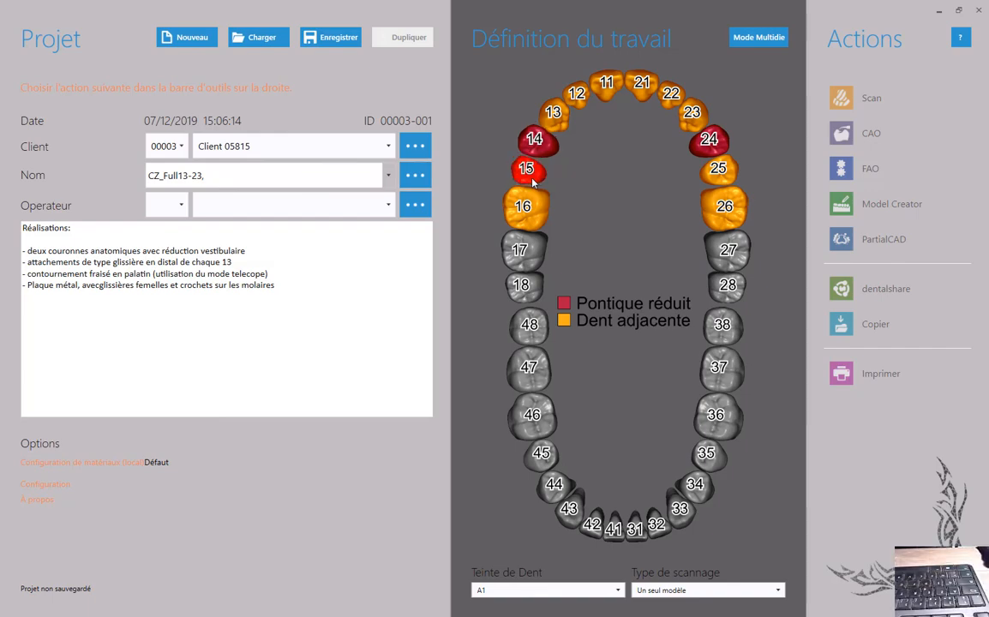
{"action": "left_click", "coordinate": [536, 163]}
{"action": "left_click", "coordinate": [145, 464]}
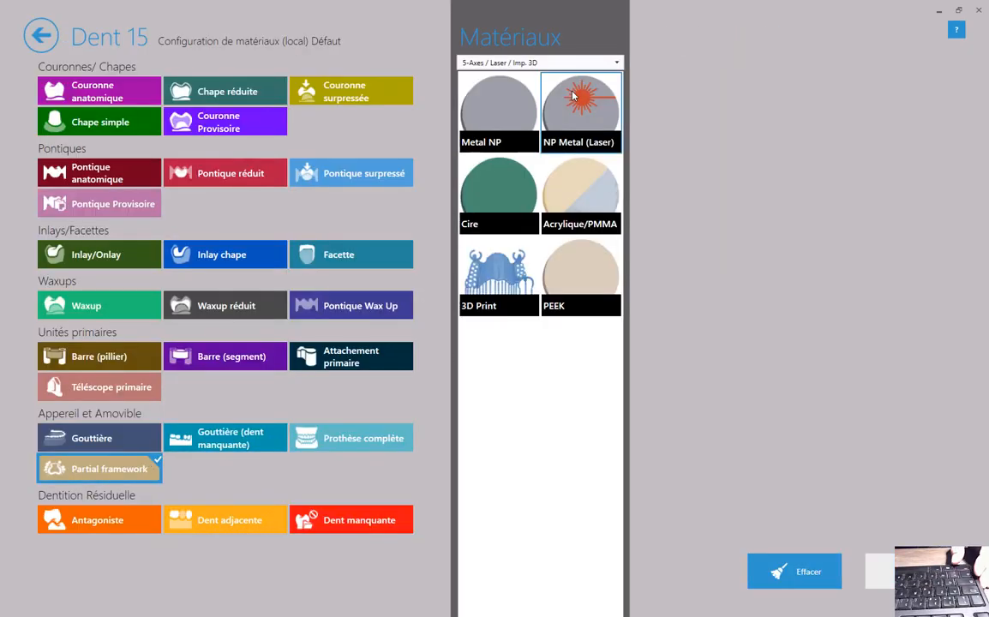
{"action": "left_click", "coordinate": [517, 123]}
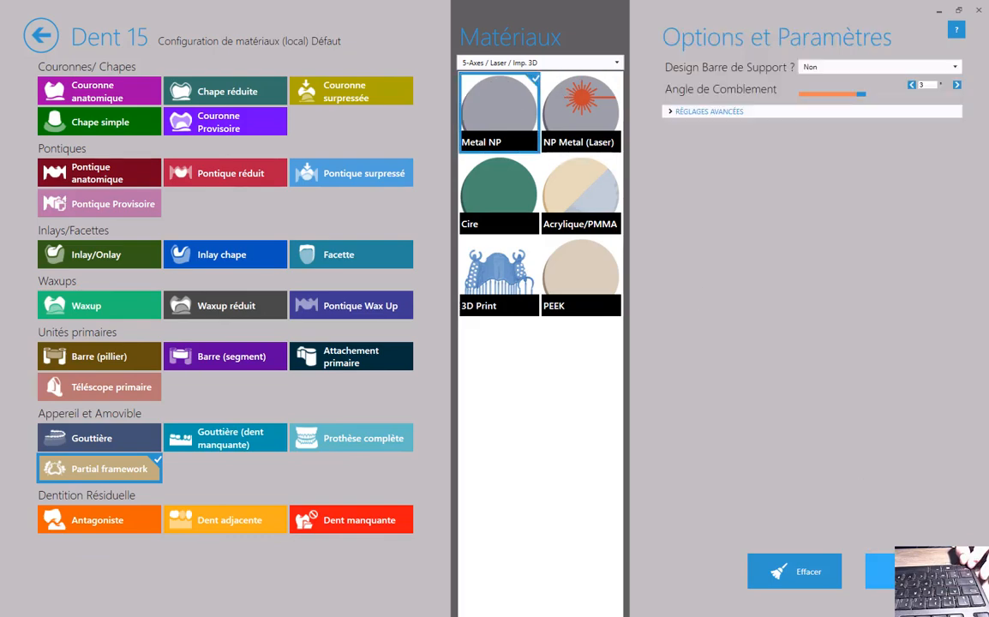
{"action": "left_click", "coordinate": [909, 571]}
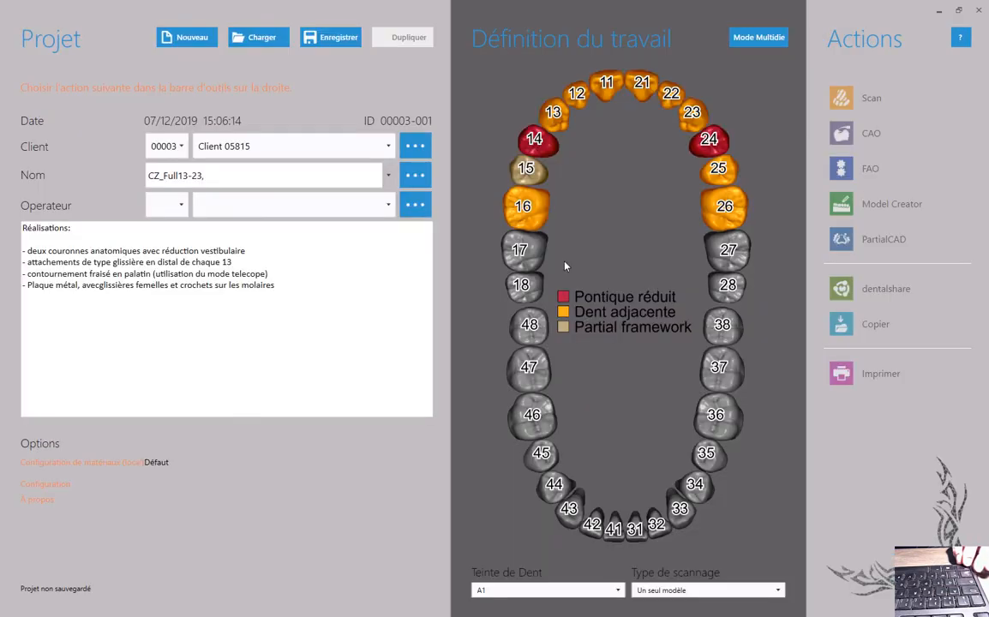
- Copy tooth 15's Partial framework definition to teeth 25, 22, 21, 11 and 12
{"action": "left_click", "coordinate": [730, 171], "text": "ctrl"}
{"action": "left_click", "coordinate": [674, 90], "text": "ctrl"}
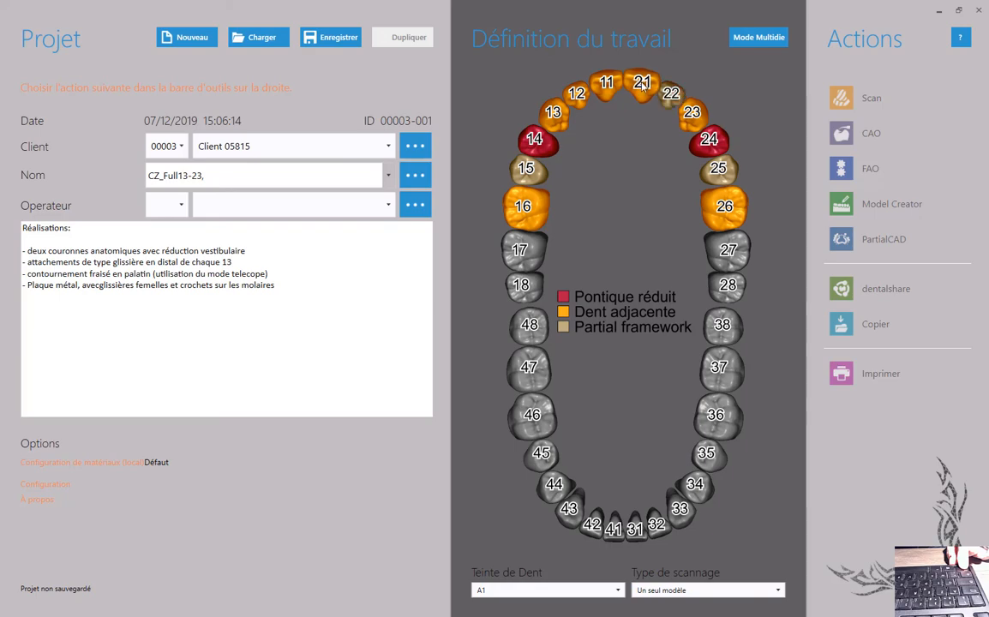
{"action": "left_click", "coordinate": [642, 84], "text": "ctrl"}
{"action": "left_click", "coordinate": [606, 84], "text": "ctrl"}
{"action": "left_click", "coordinate": [575, 96], "text": "ctrl"}
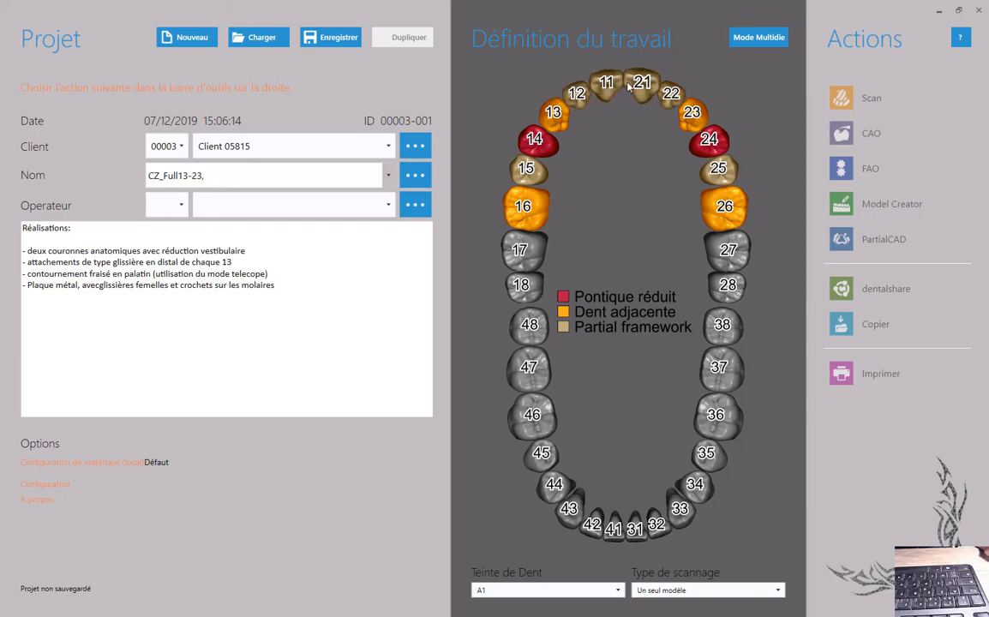
- Set the support bar design option to Oui for tooth 15 and copy the updated definition to teeth 25 and 22
{"action": "left_click", "coordinate": [533, 183]}
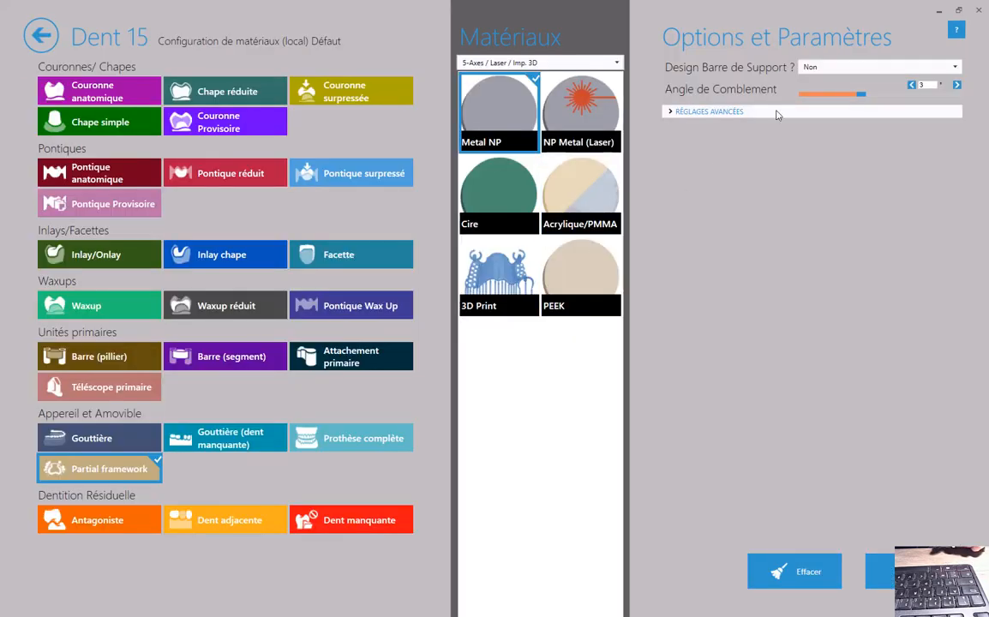
{"action": "left_click", "coordinate": [812, 72]}
{"action": "left_click", "coordinate": [780, 105]}
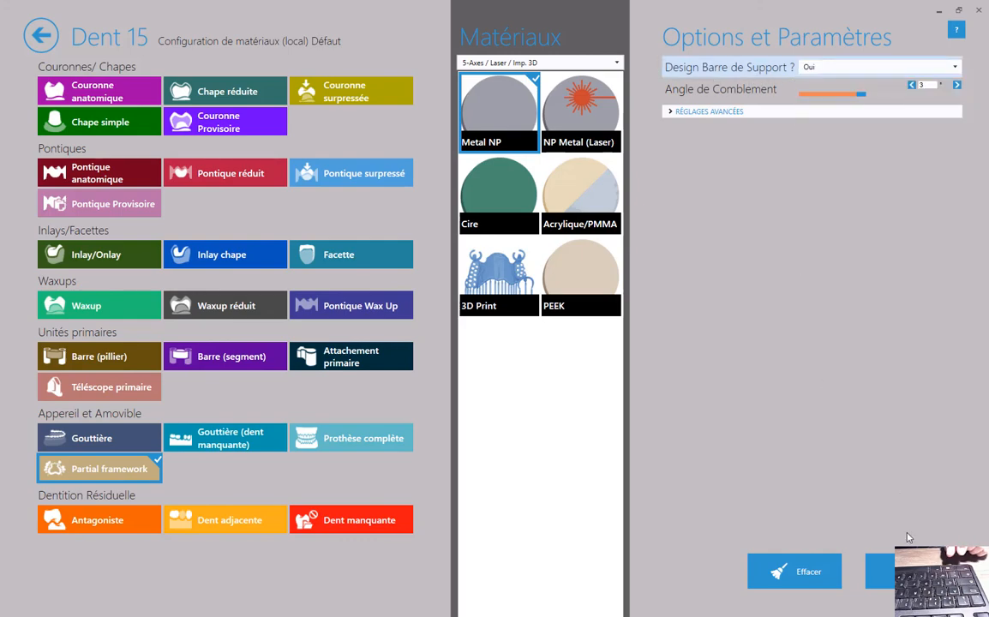
{"action": "left_click", "coordinate": [881, 572]}
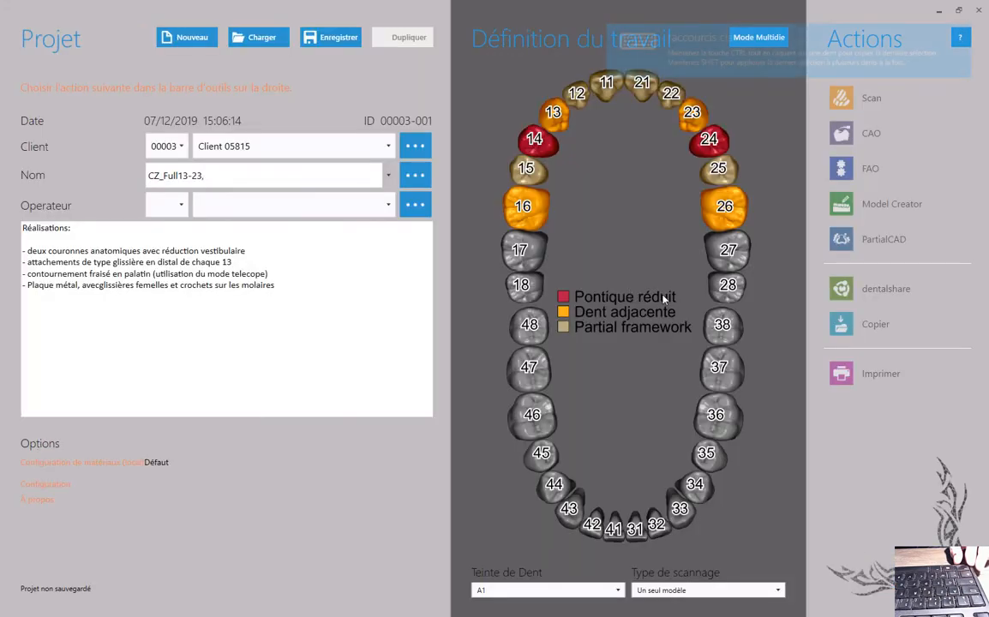
{"action": "left_click", "coordinate": [721, 175], "text": "ctrl"}
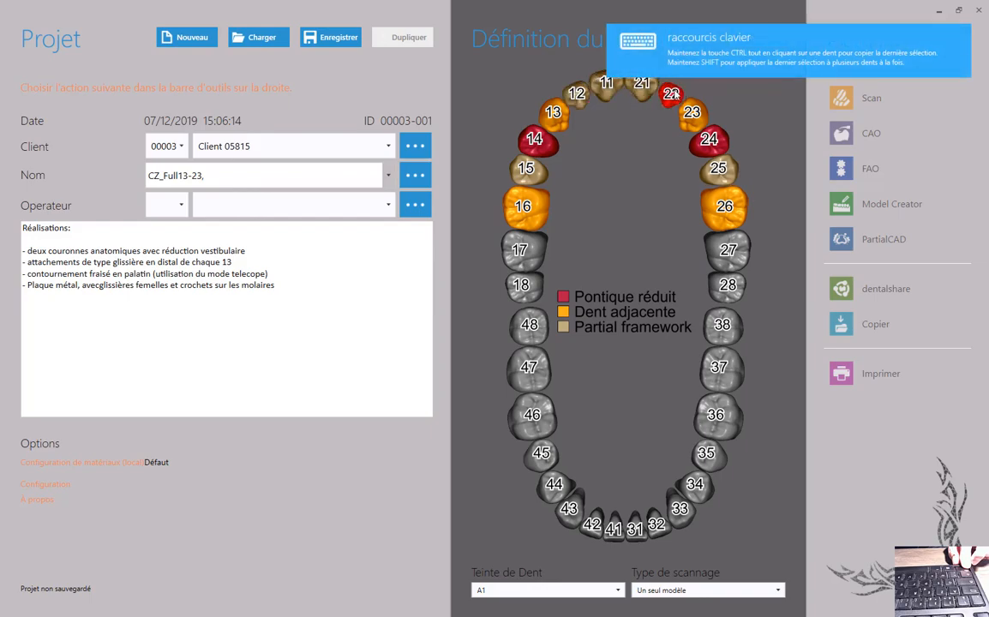
{"action": "left_click", "coordinate": [675, 95], "text": "ctrl"}
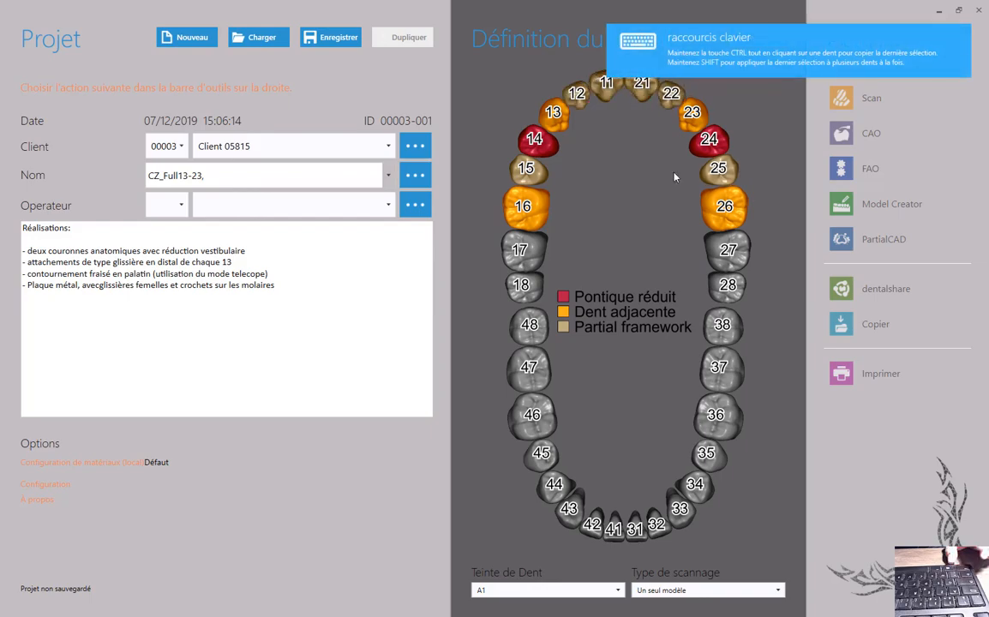
- Define tooth 13 as a Téléscope primaire in Metal NP and apply the same definition to tooth 23
{"action": "left_click", "coordinate": [557, 120]}
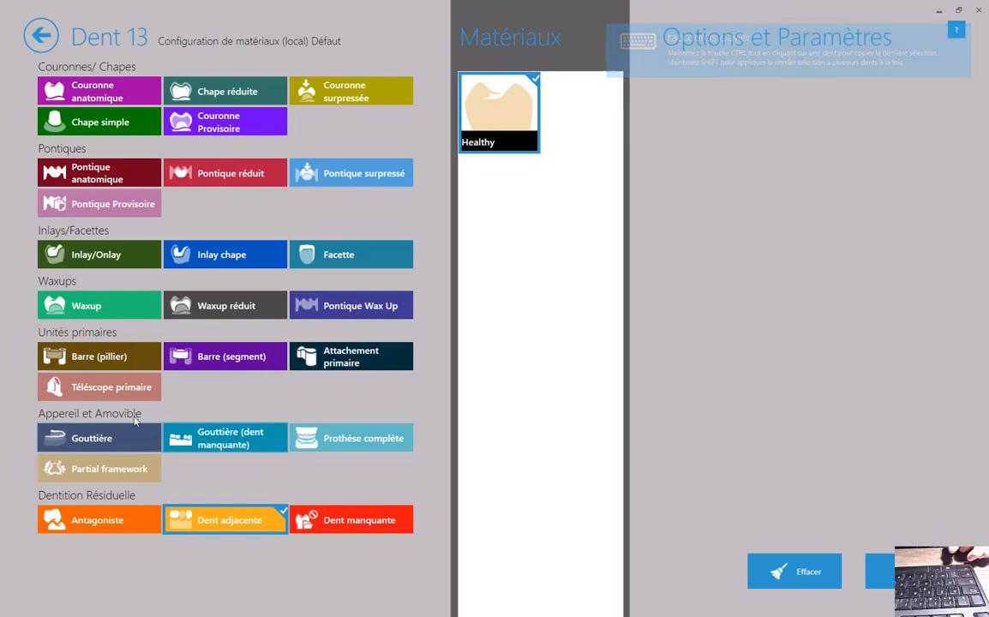
{"action": "left_click", "coordinate": [96, 388]}
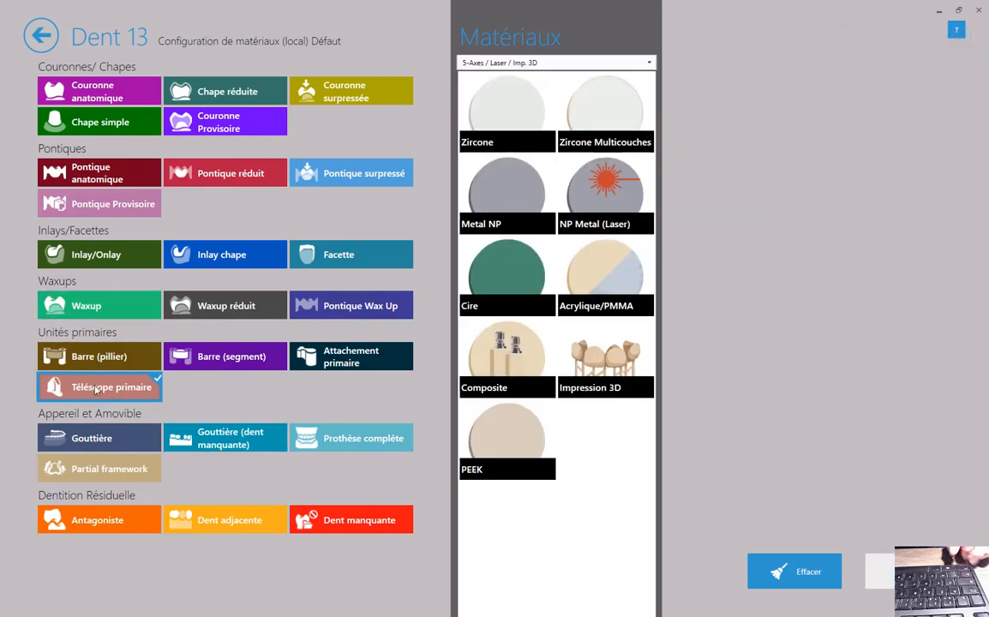
{"action": "left_click", "coordinate": [469, 165]}
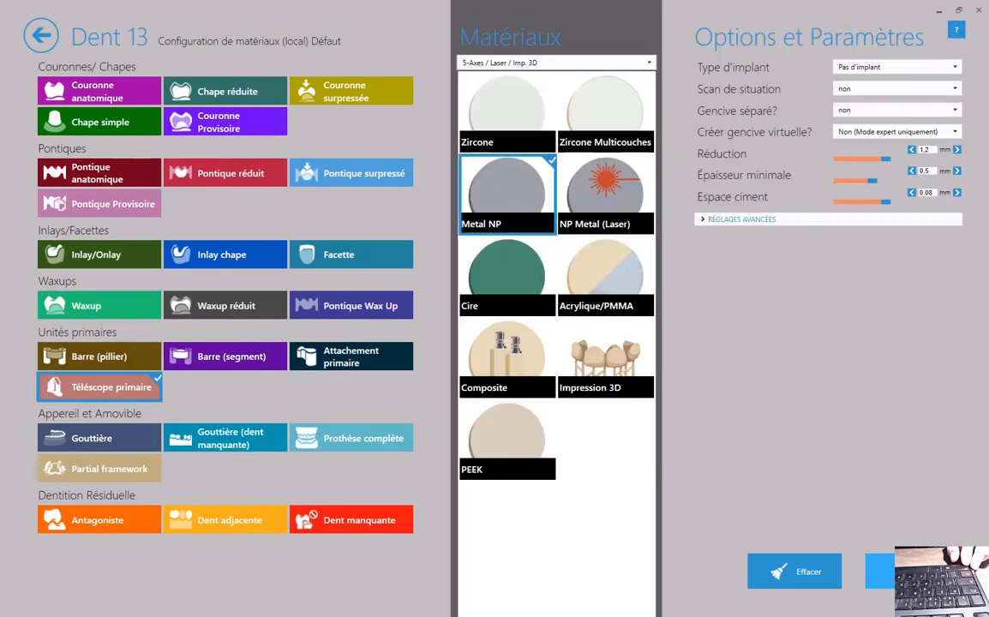
{"action": "key", "text": "Return"}
{"action": "right_click", "coordinate": [686, 128]}
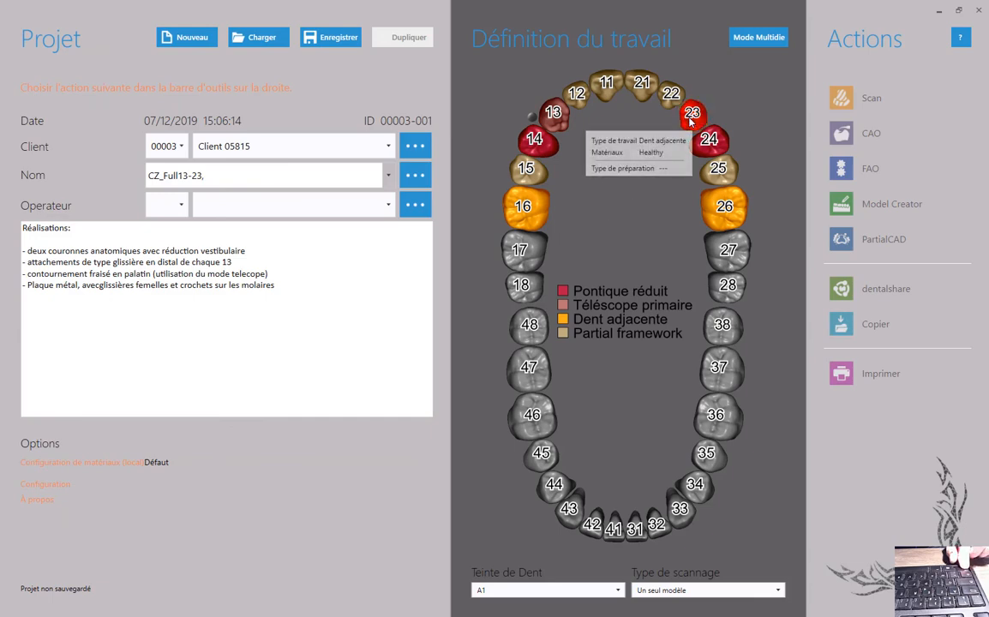
{"action": "left_click", "coordinate": [660, 161]}
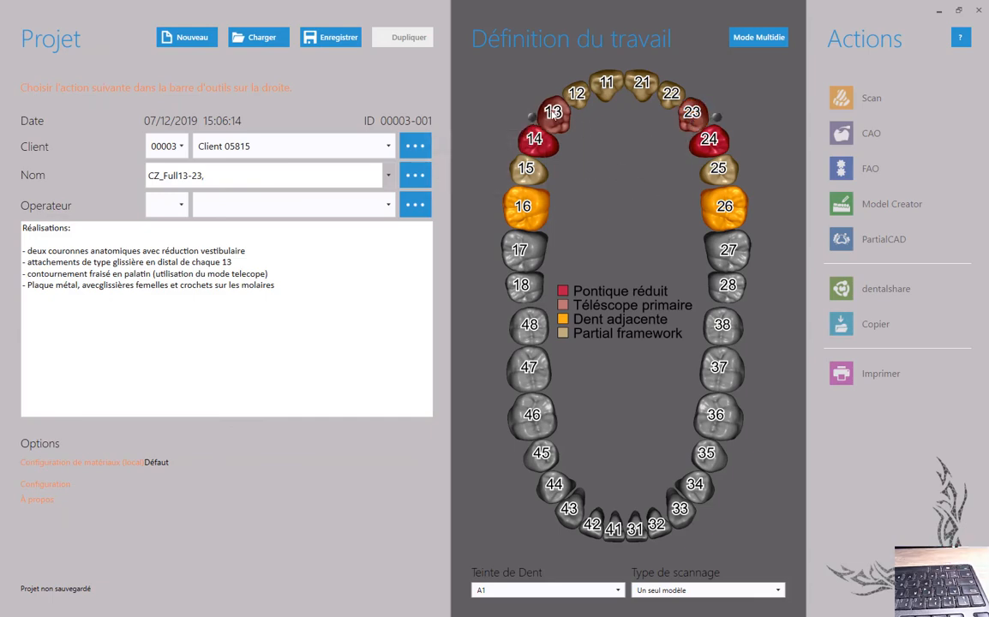
{"action": "mouse_move", "coordinate": [554, 114]}
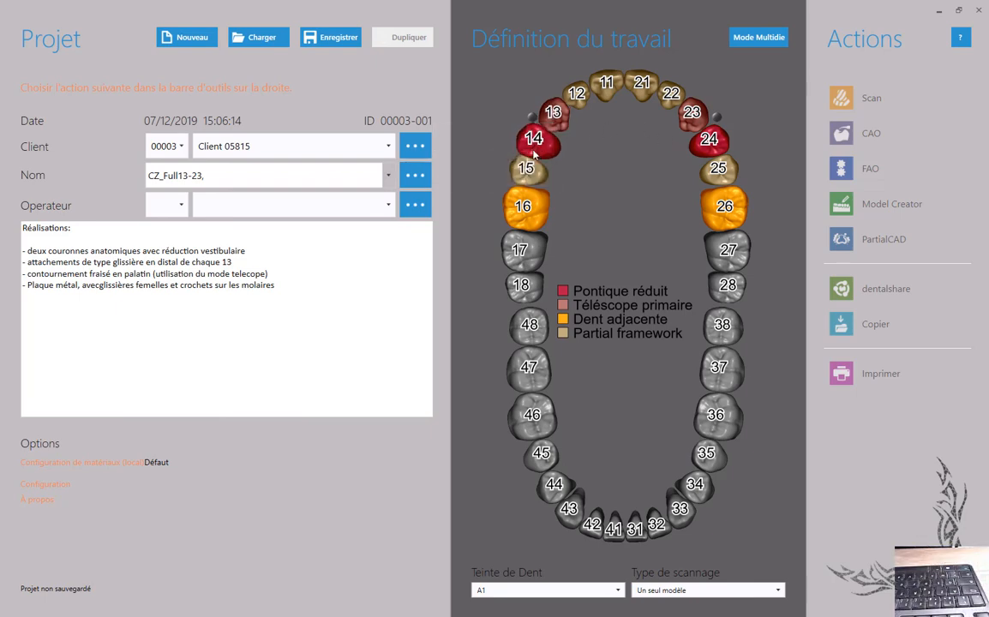
{"action": "mouse_move", "coordinate": [536, 152]}
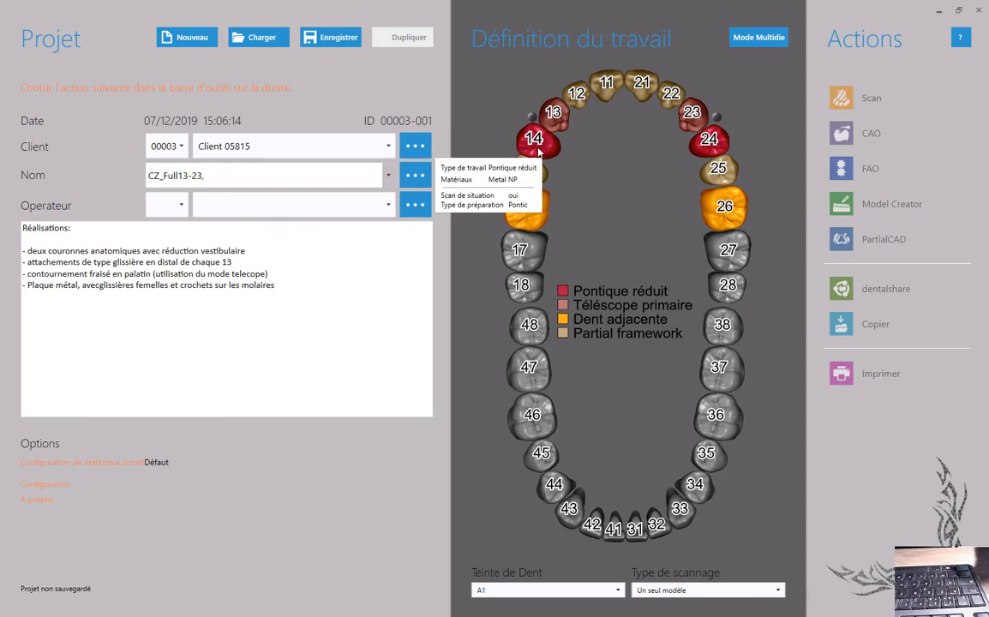